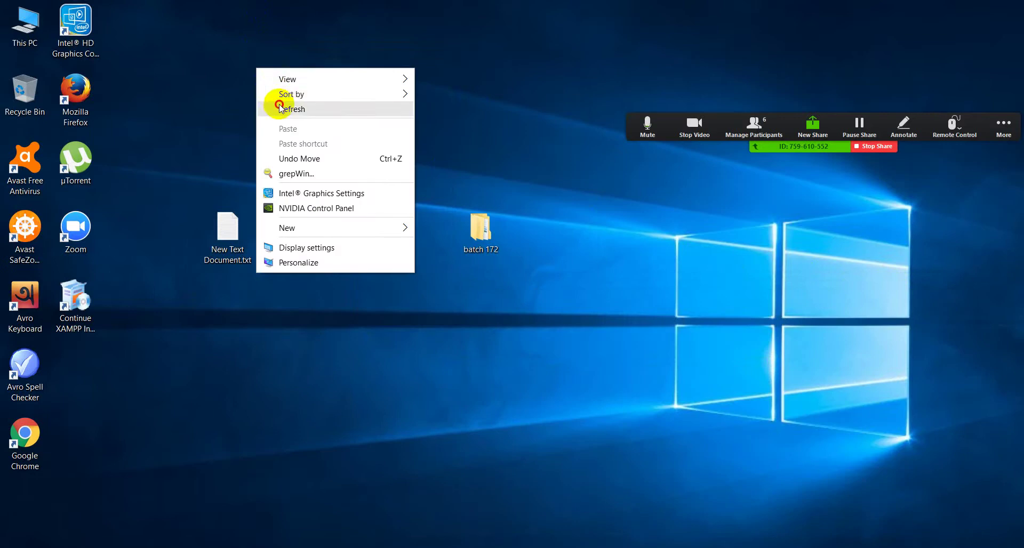
# Refresh the desktop, show Zoom's participants list of six attendees, and switch to Firefox
pyautogui.rightClick(288, 110)
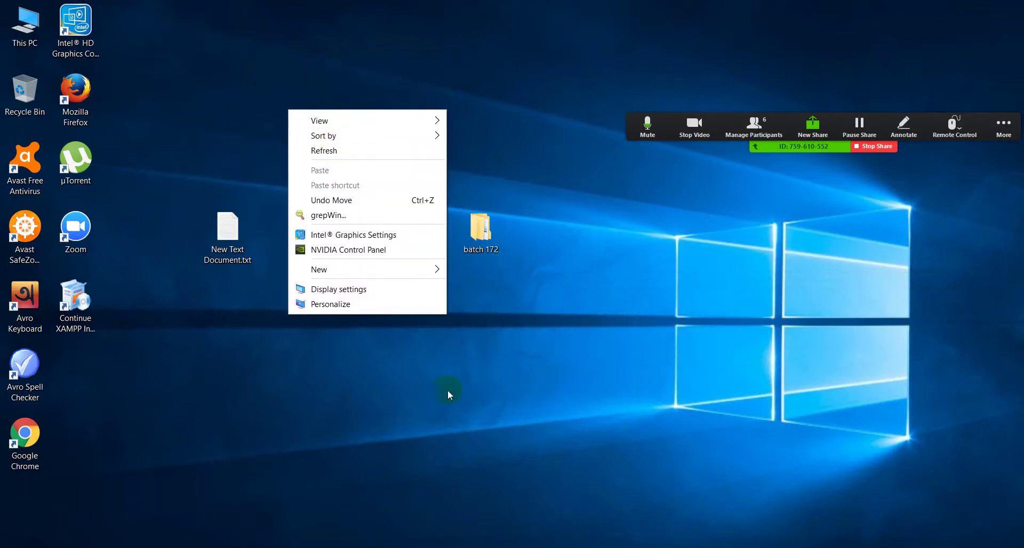
pyautogui.click(315, 151)
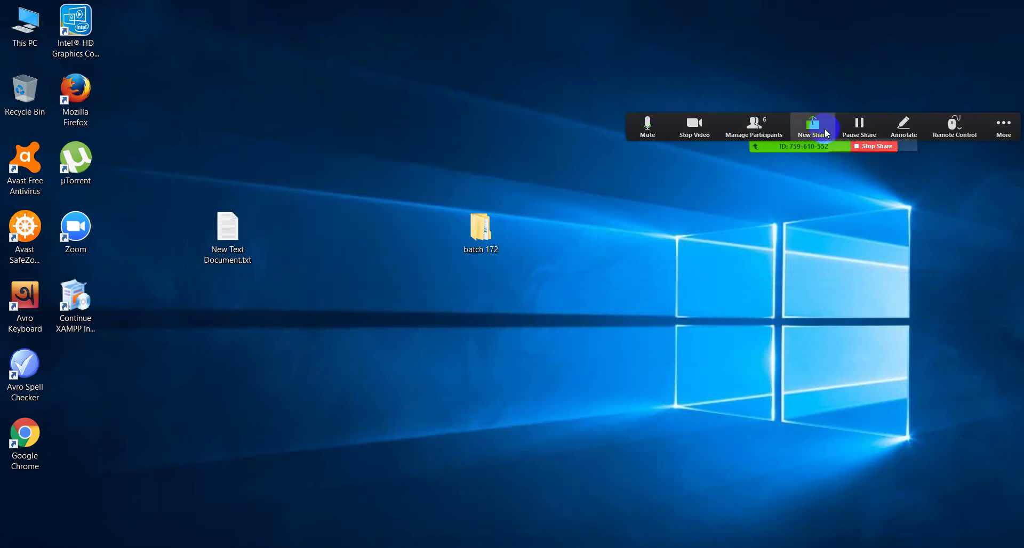
pyautogui.click(754, 127)
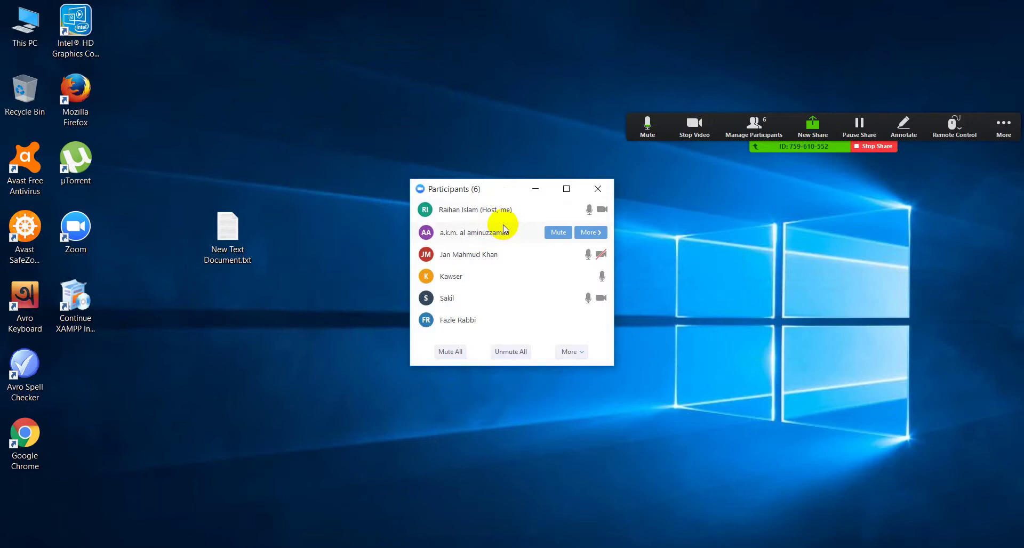
pyautogui.click(243, 144)
pyautogui.hotkey('alt', 'Tab')
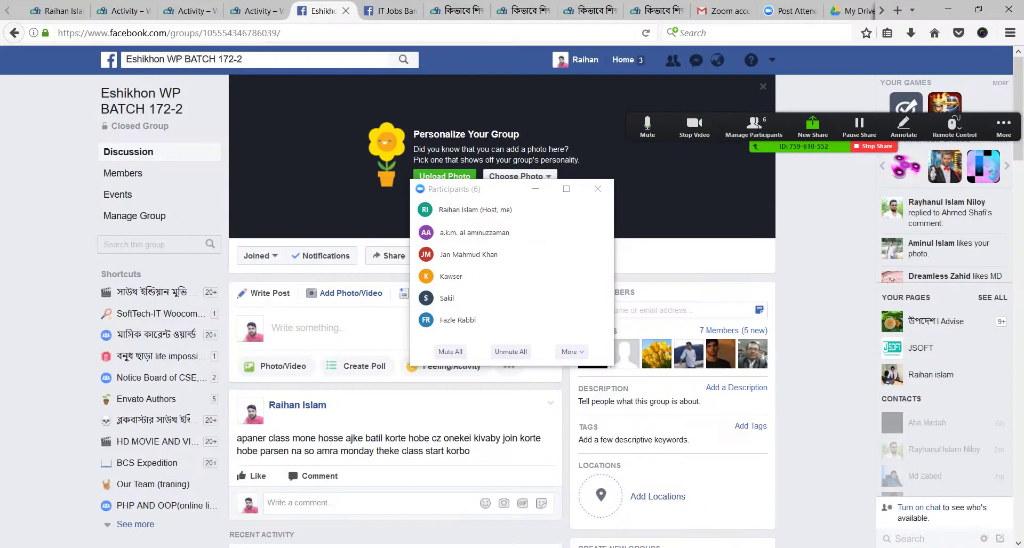
# Start a post in the Facebook group, then switch to the WPT-Batch-172-3 Activity tab
pyautogui.scroll(-3, 226, 344)
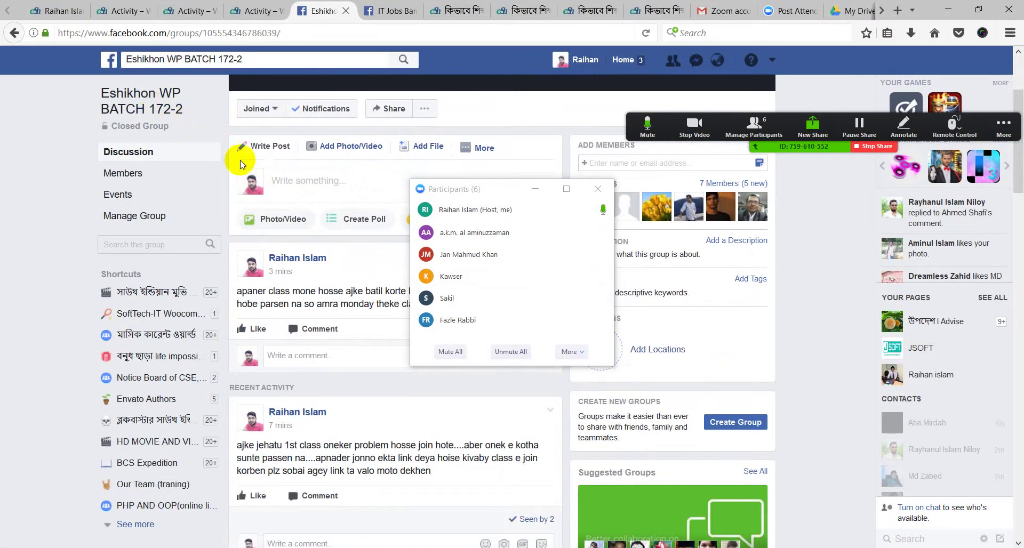
pyautogui.click(282, 176)
pyautogui.click(97, 7)
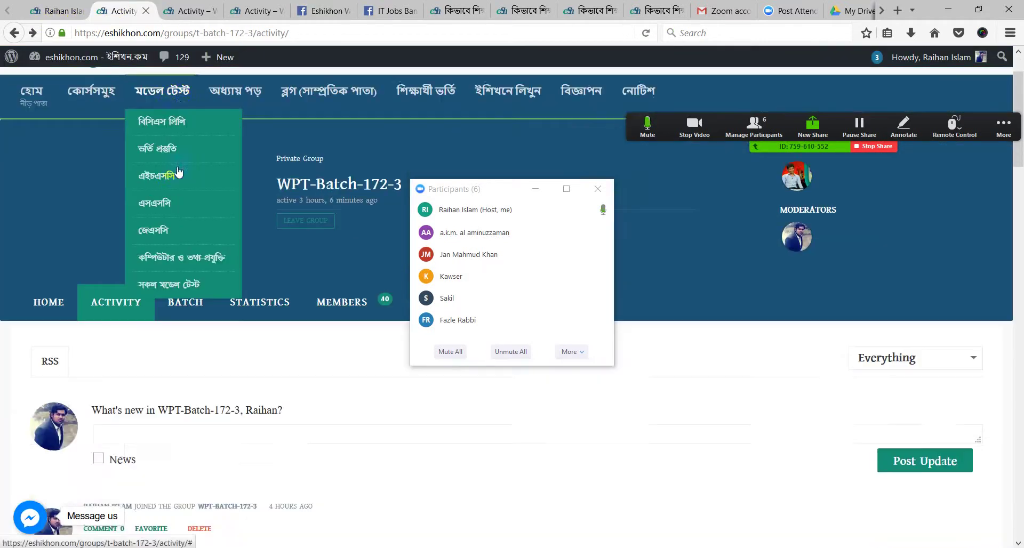
# Click into the activity feed's update box, then Ctrl+Tab back to the 172-2 Facebook group
pyautogui.scroll(-3, 160, 192)
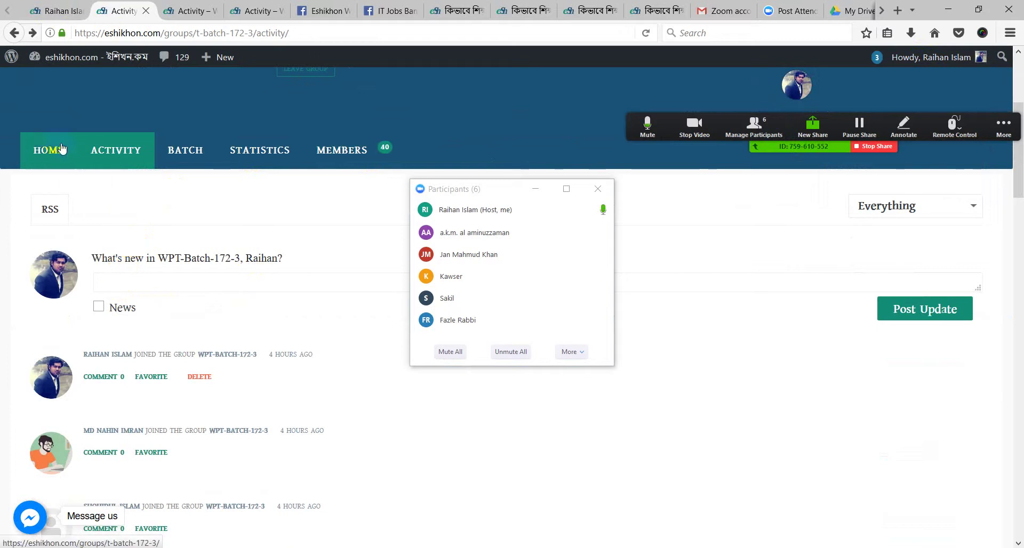
pyautogui.click(125, 289)
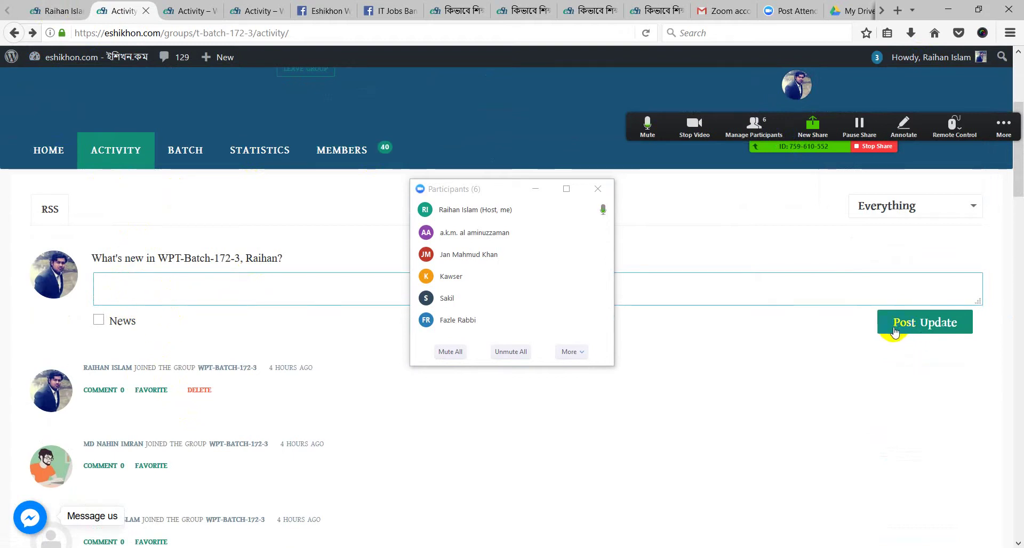
pyautogui.scroll(-2, 160, 336)
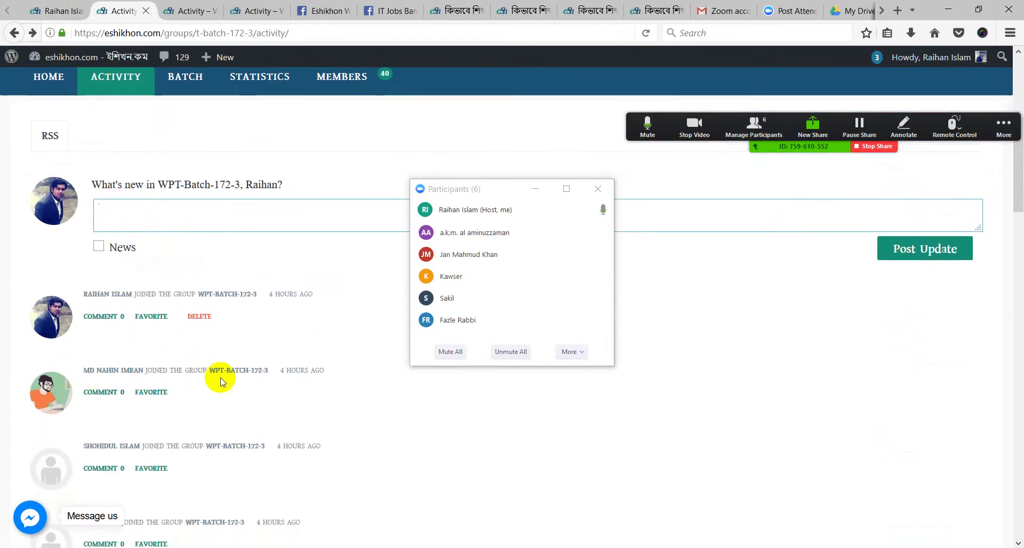
pyautogui.hotkey('ctrl', 'Tab')
pyautogui.hotkey('ctrl', 'Tab')
pyautogui.hotkey('ctrl', 'Tab')
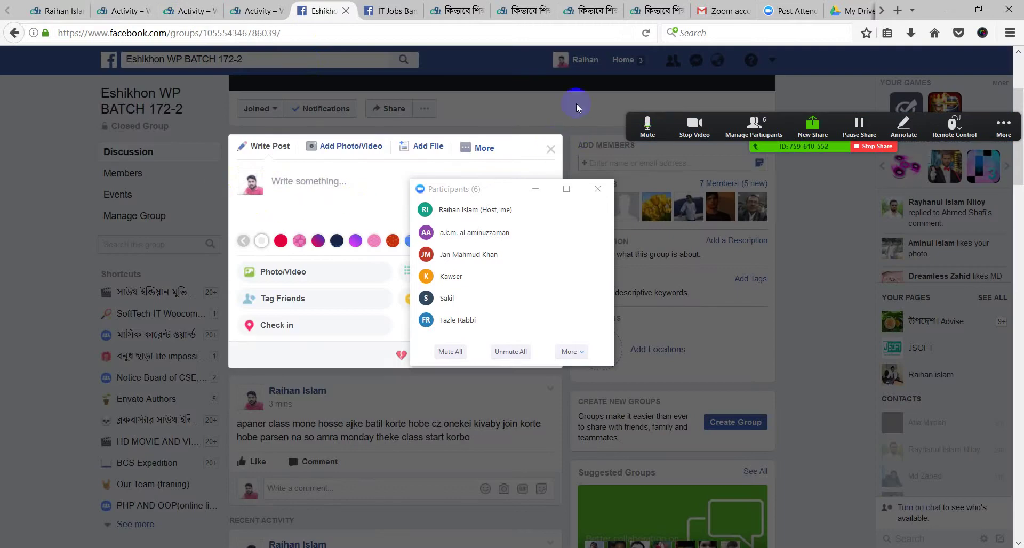
# Close the post composer, minimize Zoom's Participants window, and switch to the WPT-Batch-172-2 activity tab
pyautogui.click(35, 102)
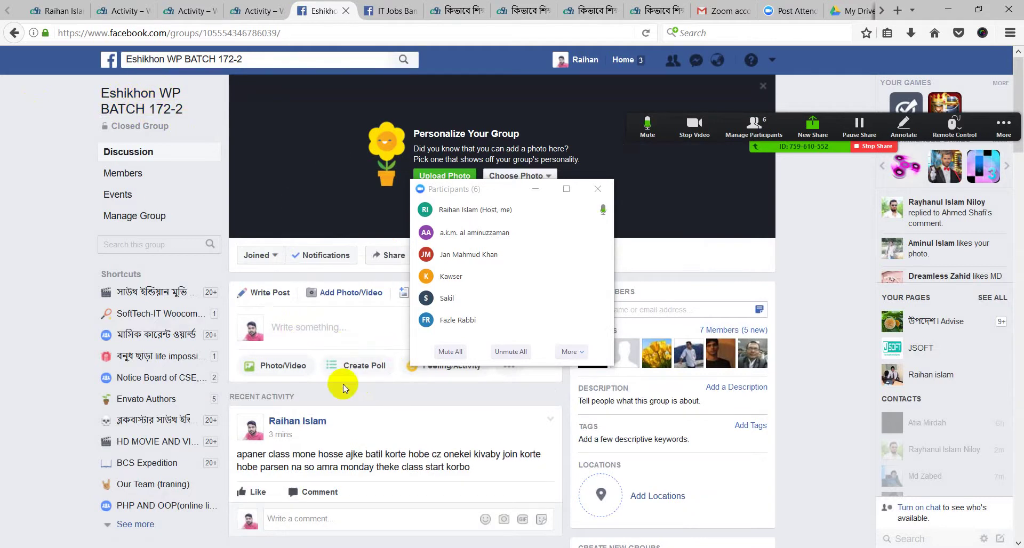
pyautogui.scroll(-3, 344, 384)
pyautogui.click(275, 179)
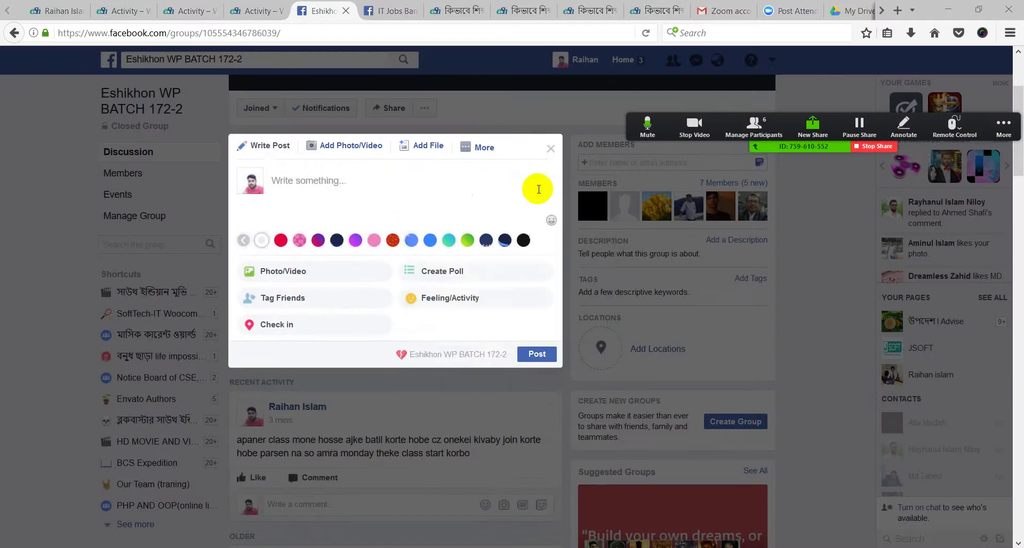
pyautogui.click(536, 189)
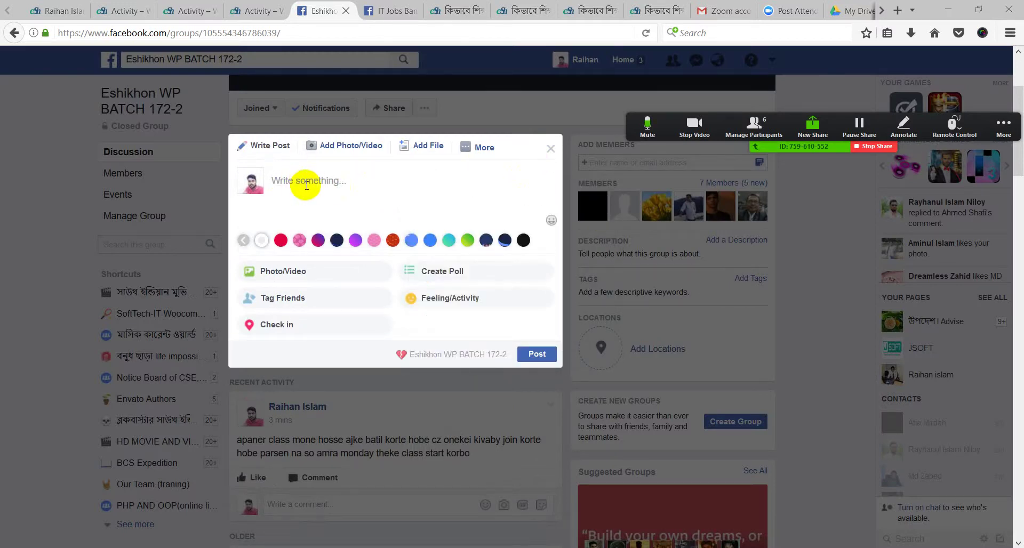
pyautogui.click(364, 389)
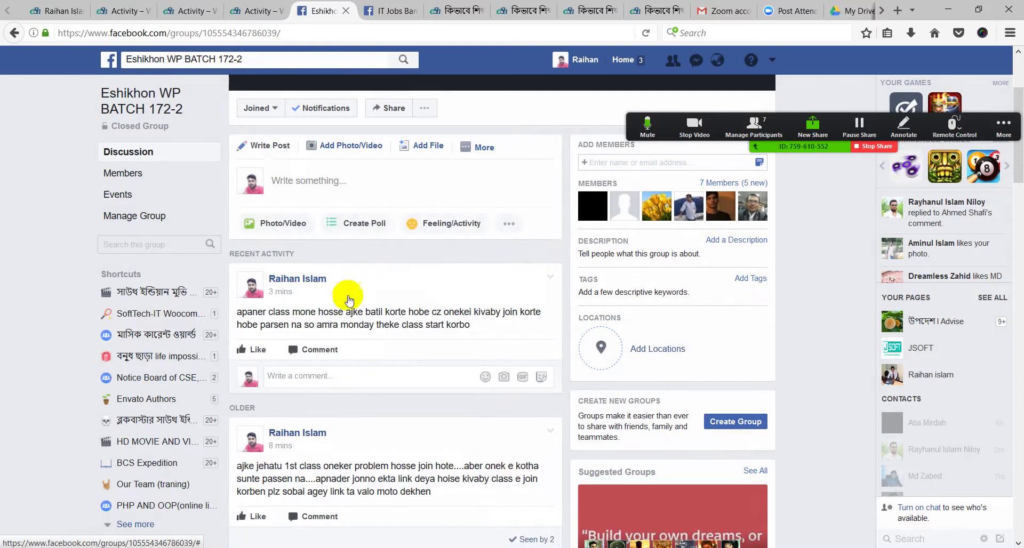
pyautogui.click(188, 11)
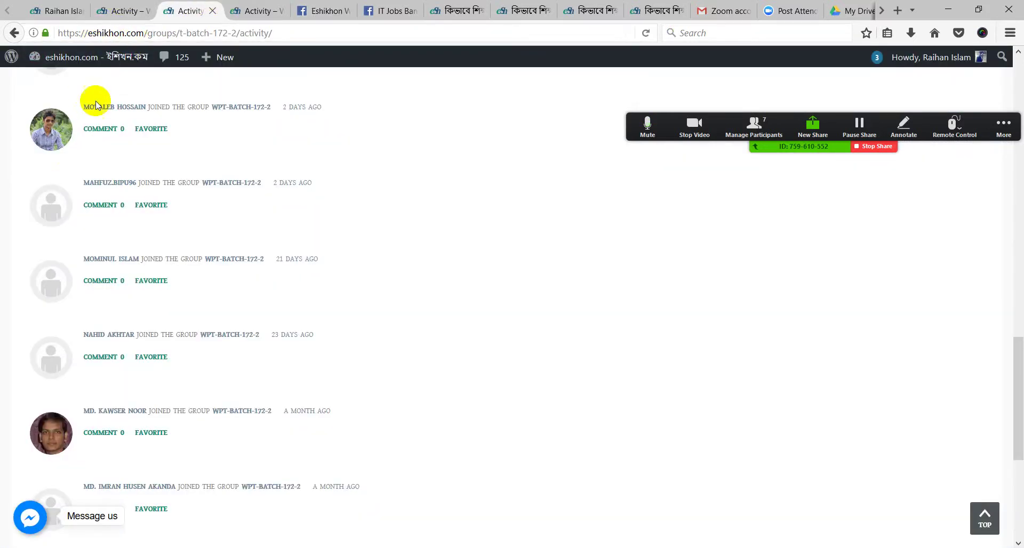
# Return to the Eshikhon Facebook group and open, then close, the post composer
pyautogui.click(256, 11)
pyautogui.click(325, 11)
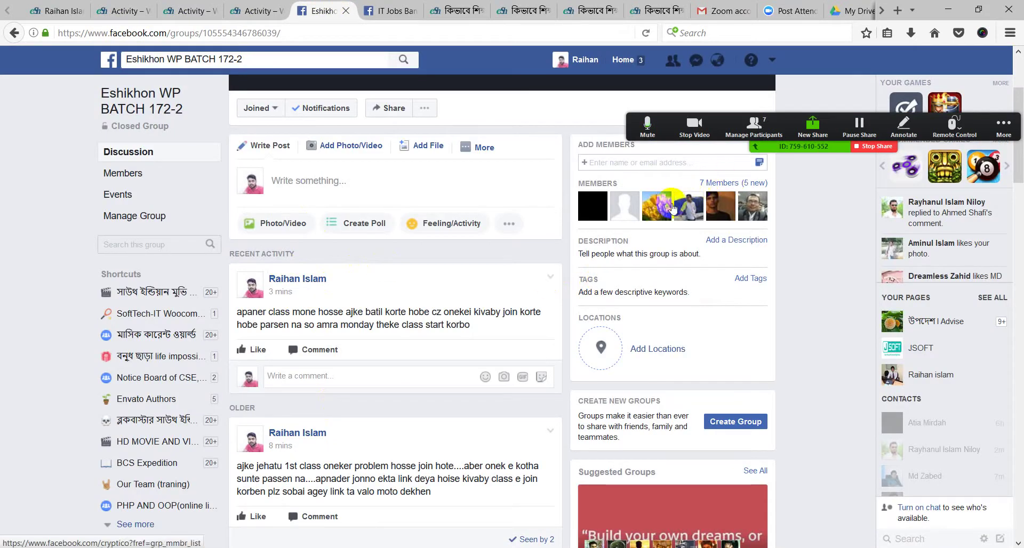
pyautogui.click(289, 181)
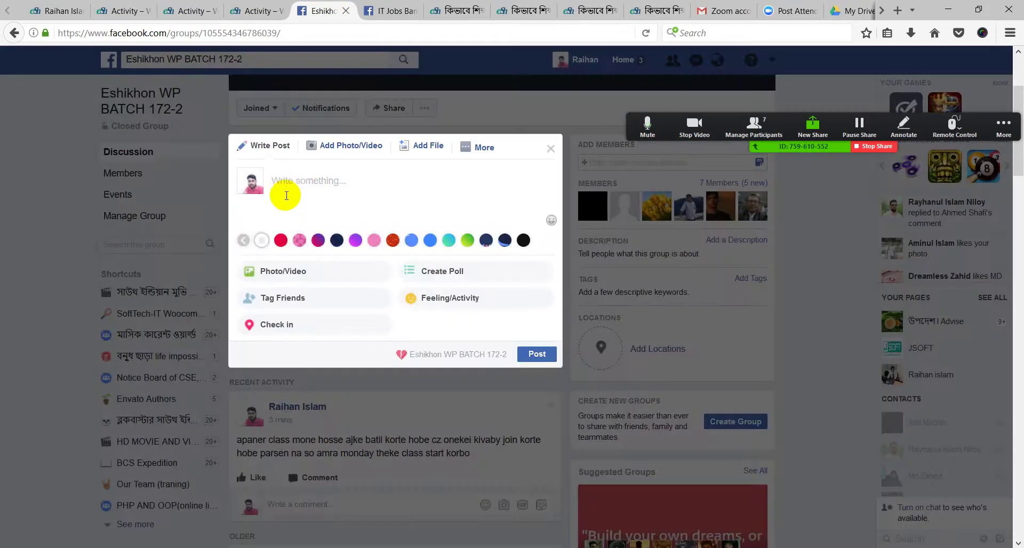
pyautogui.click(550, 149)
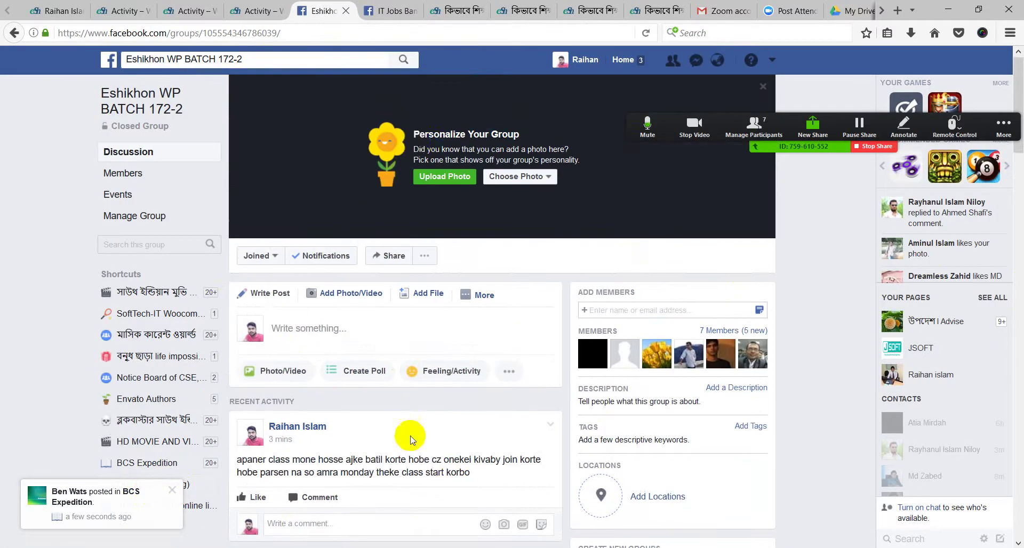
# Scroll through the group's older posts, then switch to the My Drive tab in Google Drive
pyautogui.scroll(-3, 358, 301)
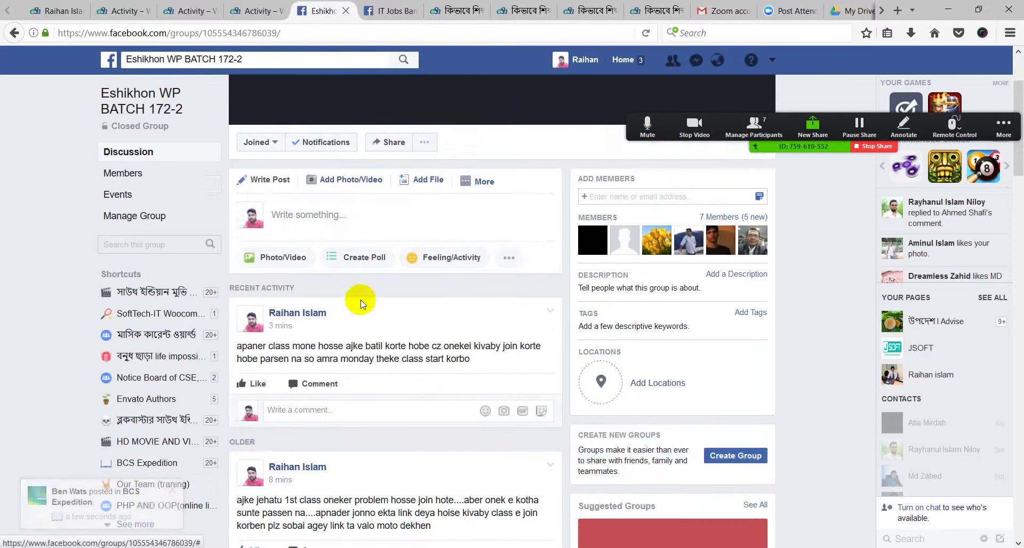
pyautogui.scroll(-2, 373, 309)
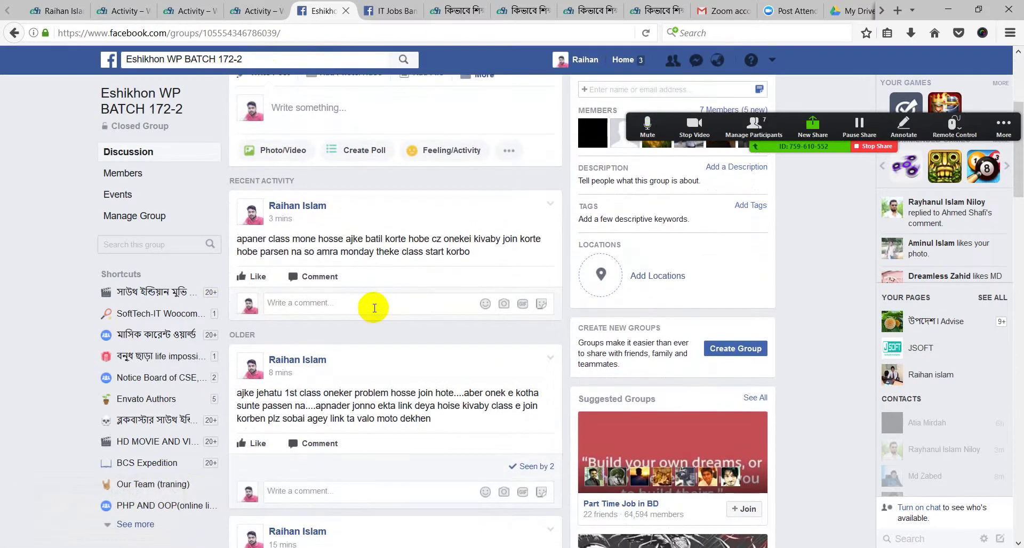
pyautogui.scroll(-4, 373, 307)
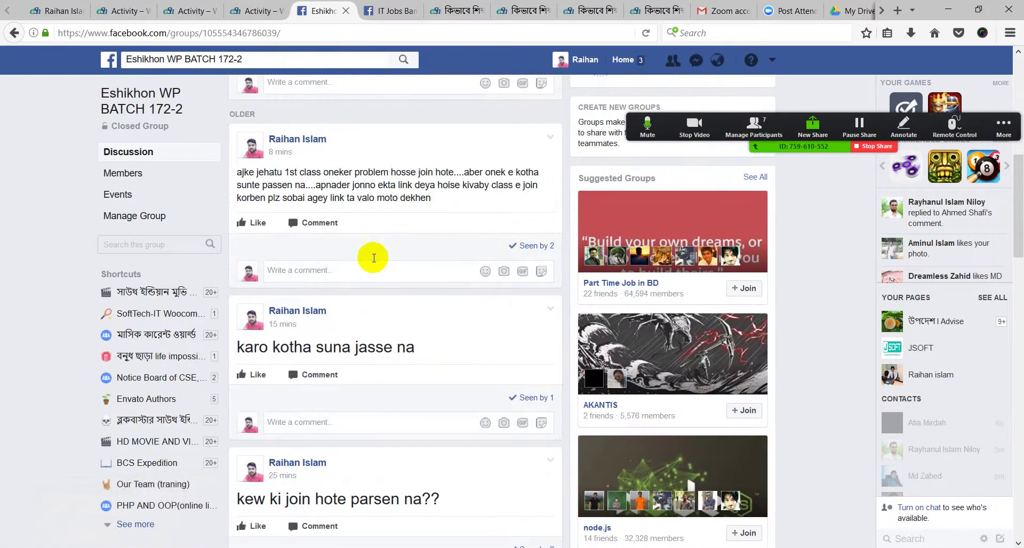
pyautogui.moveTo(233, 181); pyautogui.dragTo(284, 187)
pyautogui.click(413, 198)
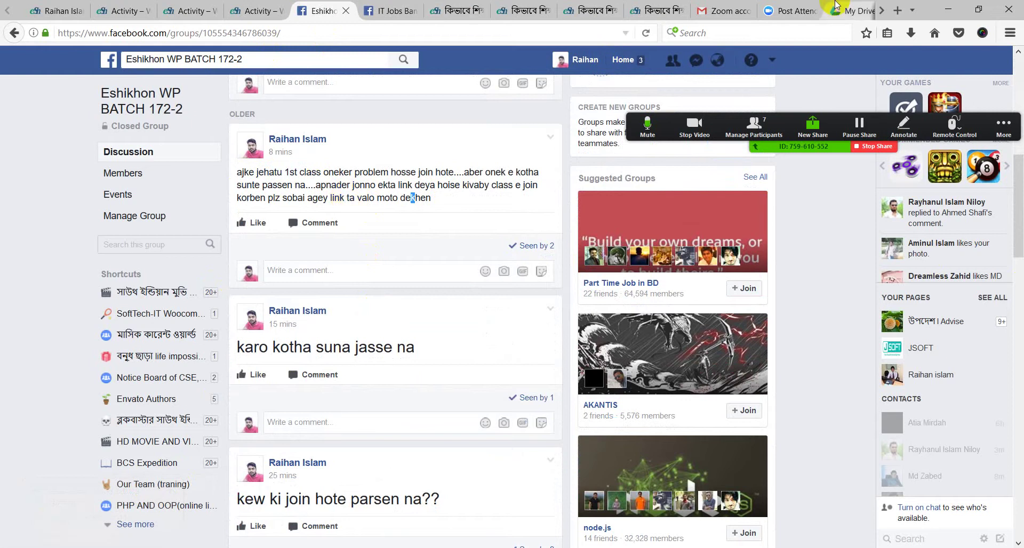
pyautogui.click(880, 8)
pyautogui.click(849, 7)
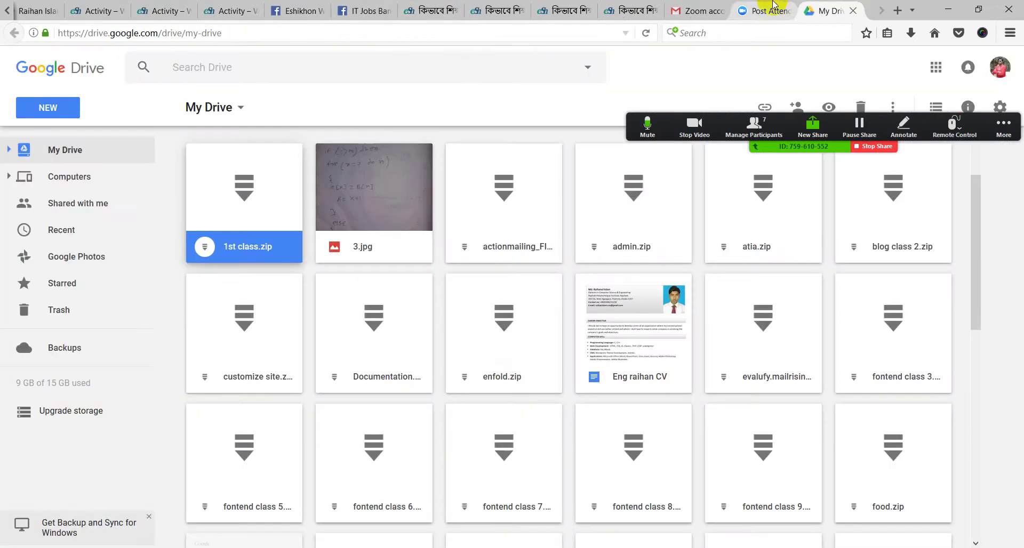
pyautogui.click(231, 9)
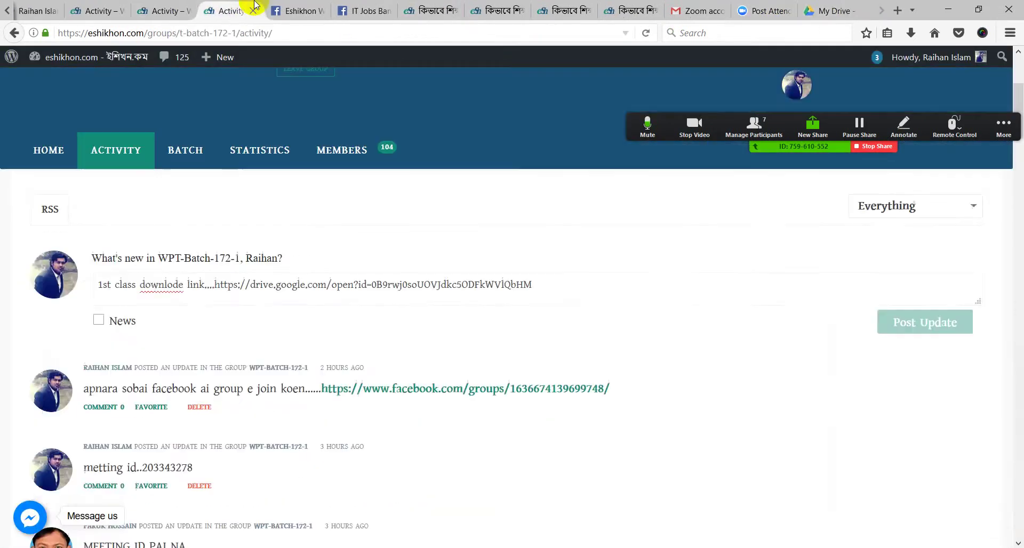
pyautogui.click(294, 5)
pyautogui.click(368, 9)
pyautogui.click(308, 4)
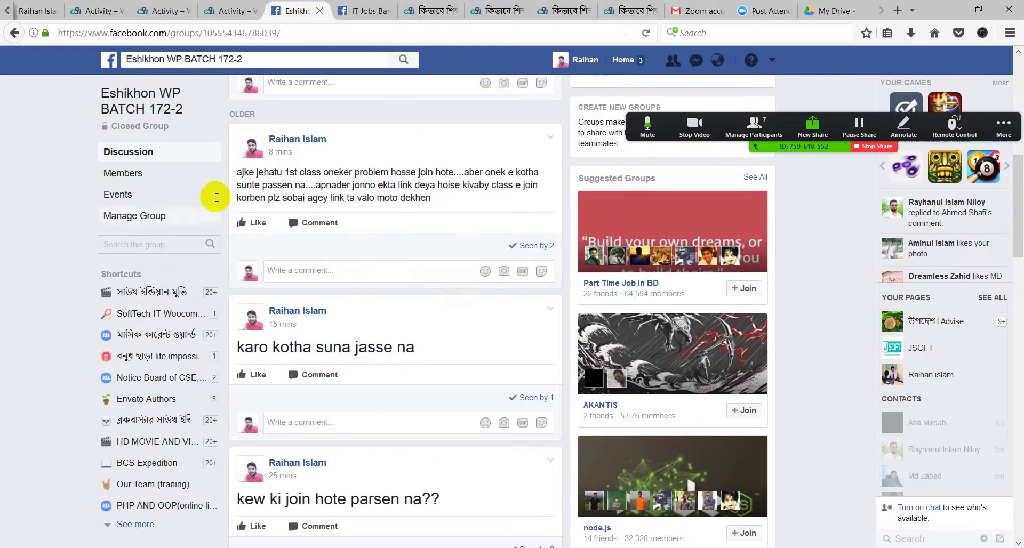
pyautogui.scroll(5, 347, 324)
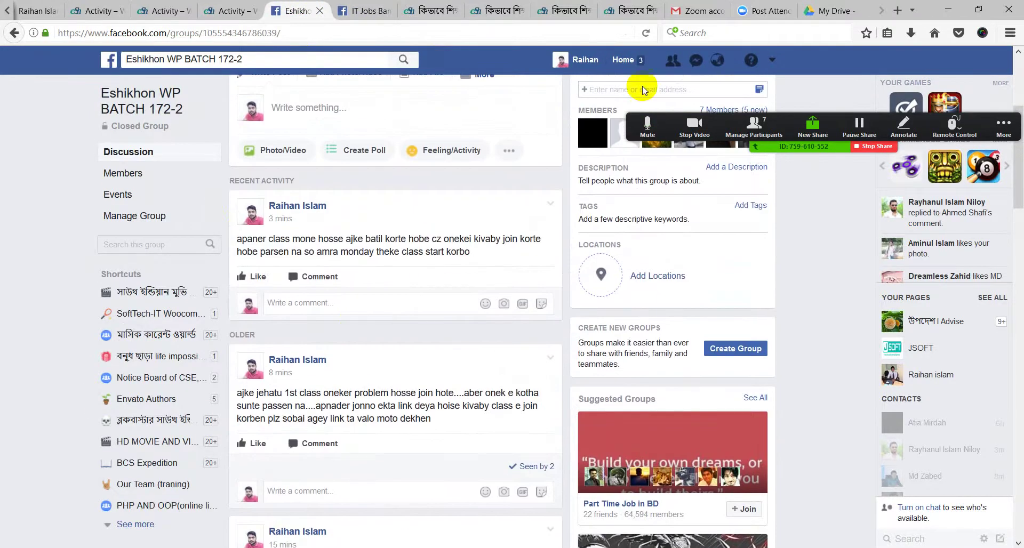
pyautogui.click(698, 10)
pyautogui.click(763, 11)
pyautogui.click(832, 11)
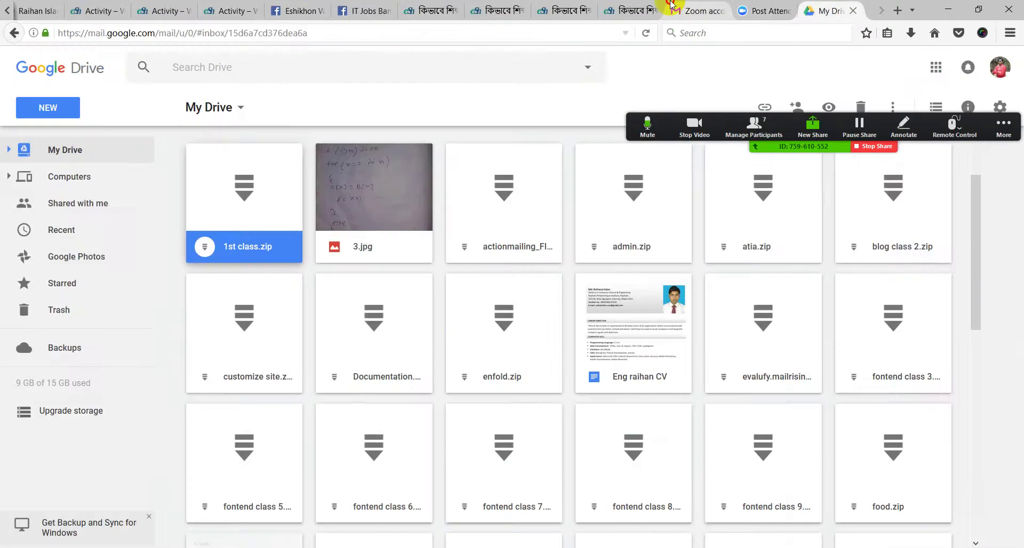
# Open the eShikhon Zoom invite tutorial page and show the meeting participants list
pyautogui.click(647, 9)
pyautogui.click(556, 10)
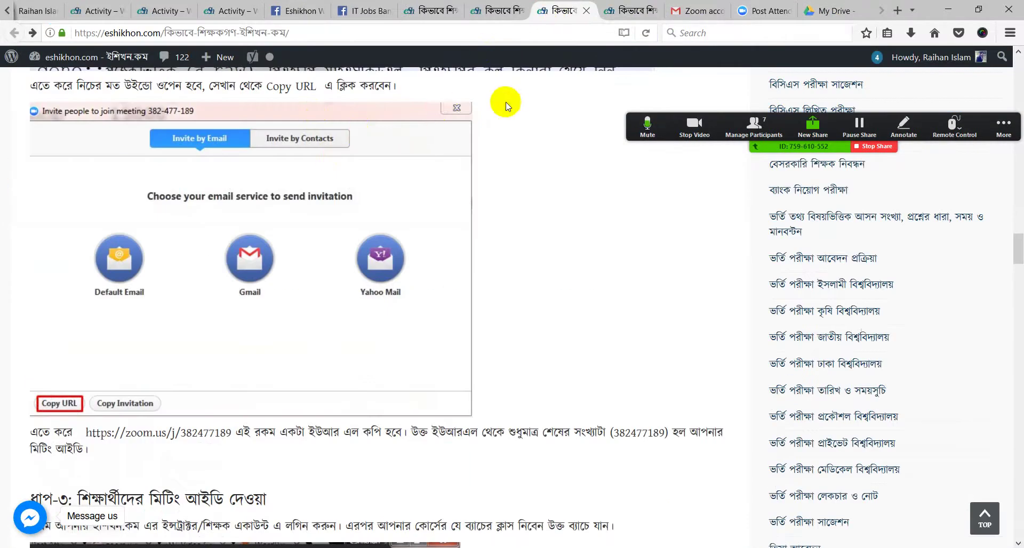
pyautogui.scroll(3, 560, 281)
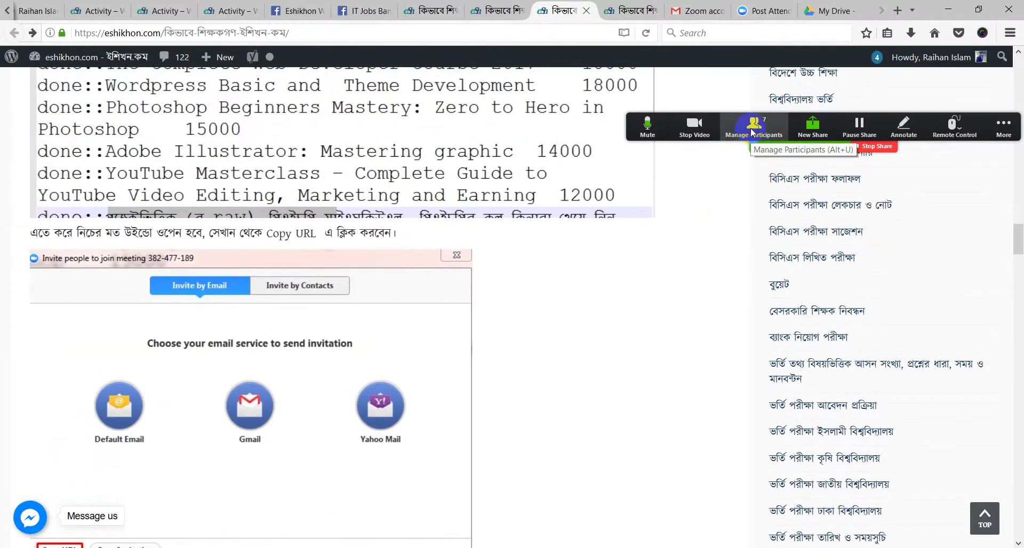
pyautogui.click(754, 131)
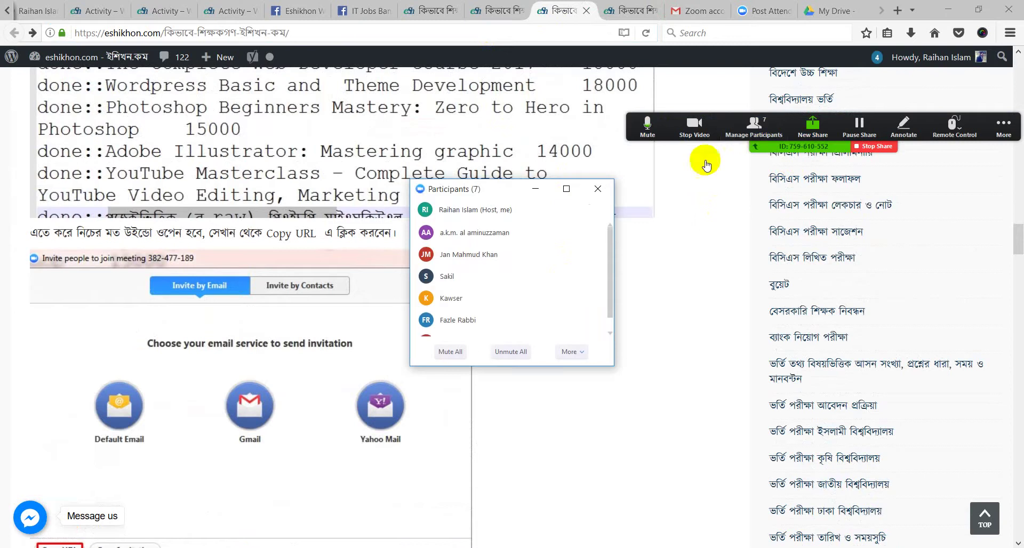
pyautogui.scroll(-1, 479, 298)
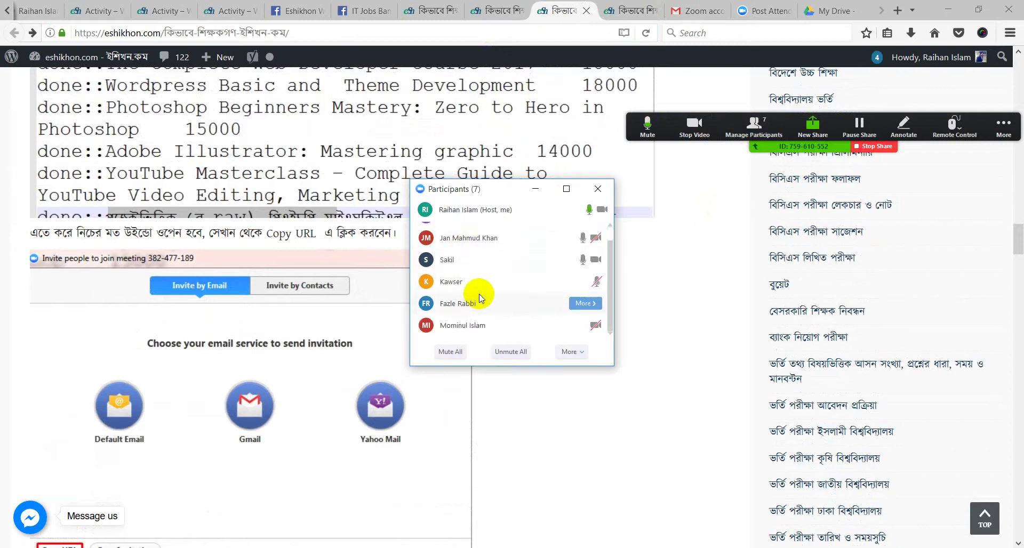
pyautogui.scroll(1, 479, 294)
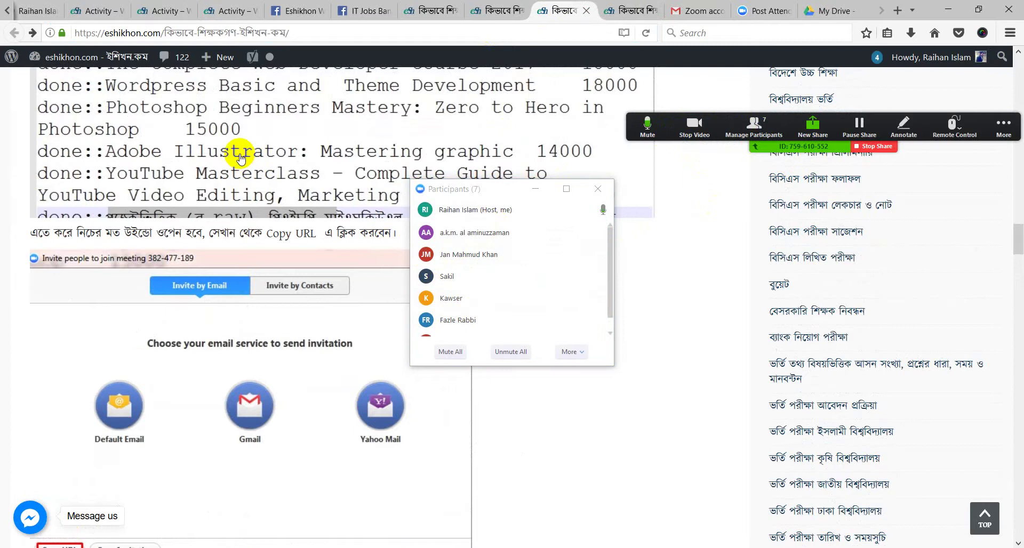
pyautogui.scroll(2, 231, 226)
pyautogui.scroll(12, 240, 227)
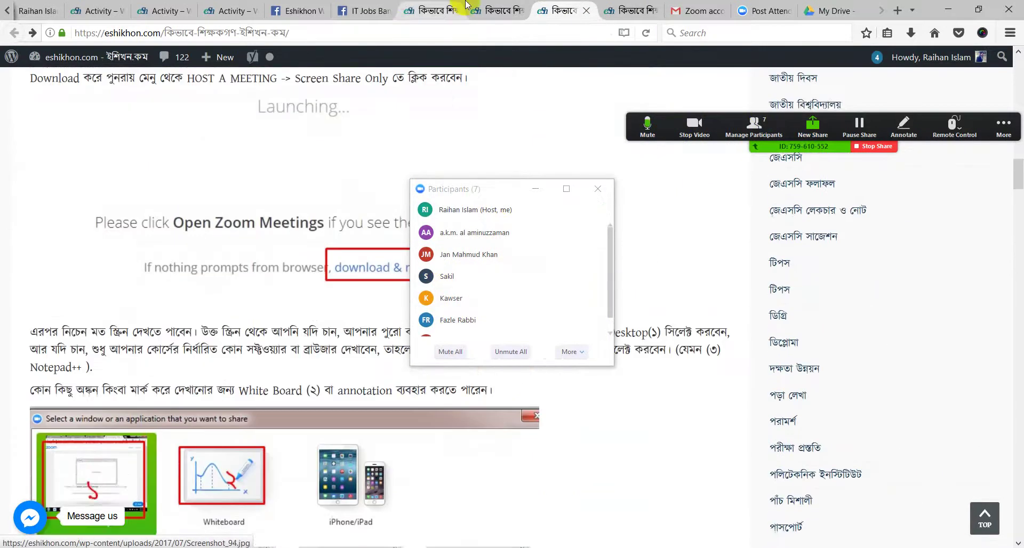
# Scroll through the class-joining guide, then return to the Eshikhon WP BATCH 172-2 group feed
pyautogui.click(469, 10)
pyautogui.scroll(-4, 229, 292)
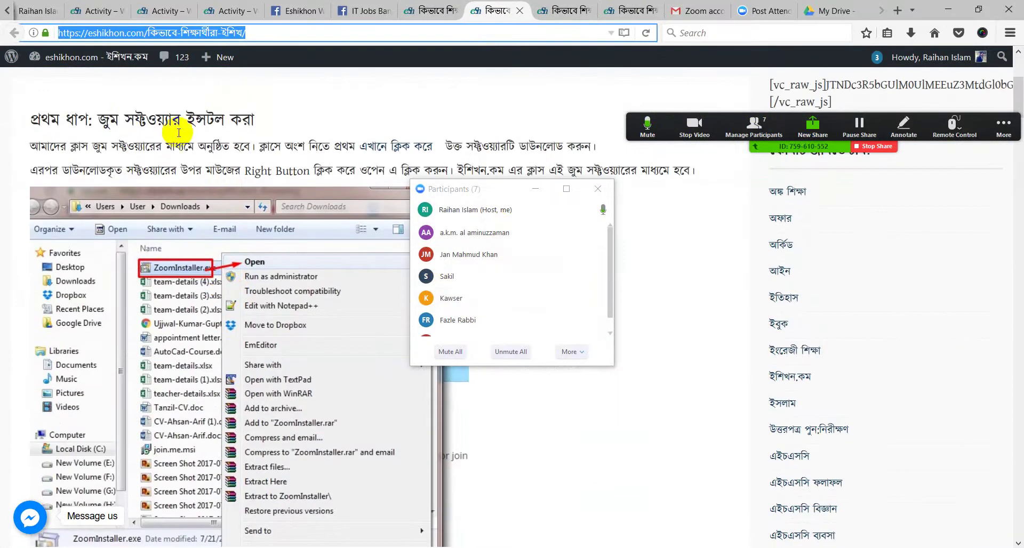
pyautogui.scroll(-4, 223, 341)
pyautogui.scroll(3, 256, 232)
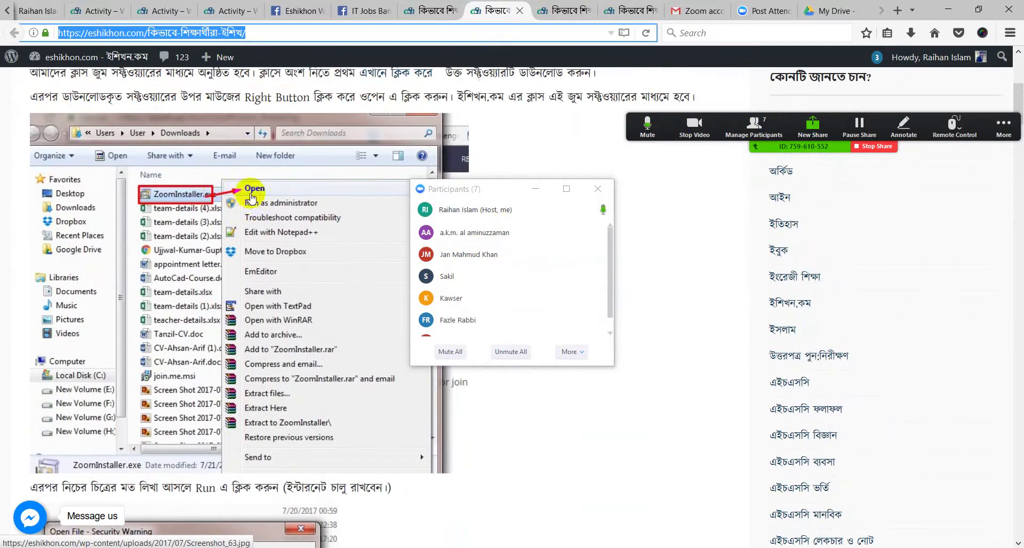
pyautogui.scroll(6, 192, 299)
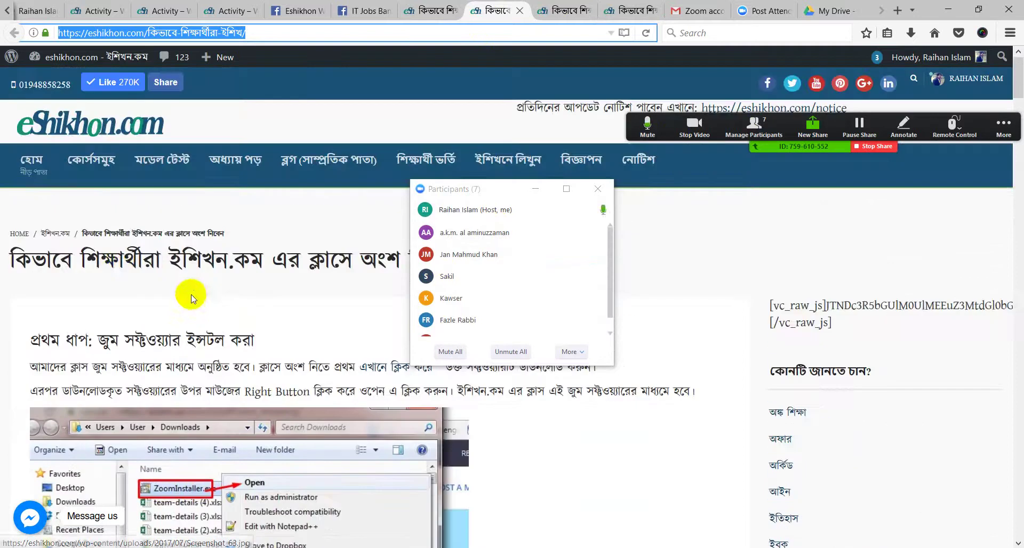
pyautogui.scroll(-11, 112, 251)
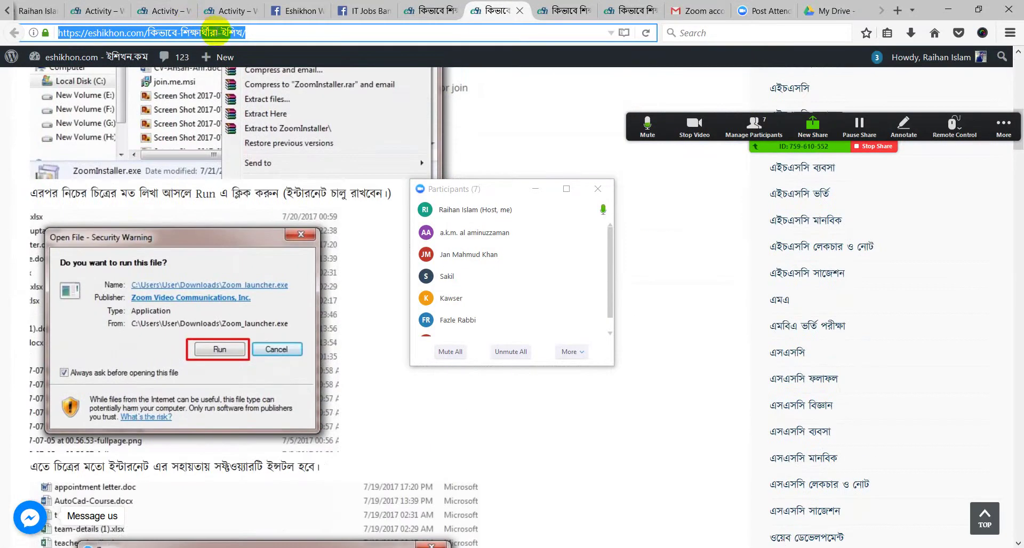
pyautogui.click(294, 11)
pyautogui.scroll(-20, 286, 355)
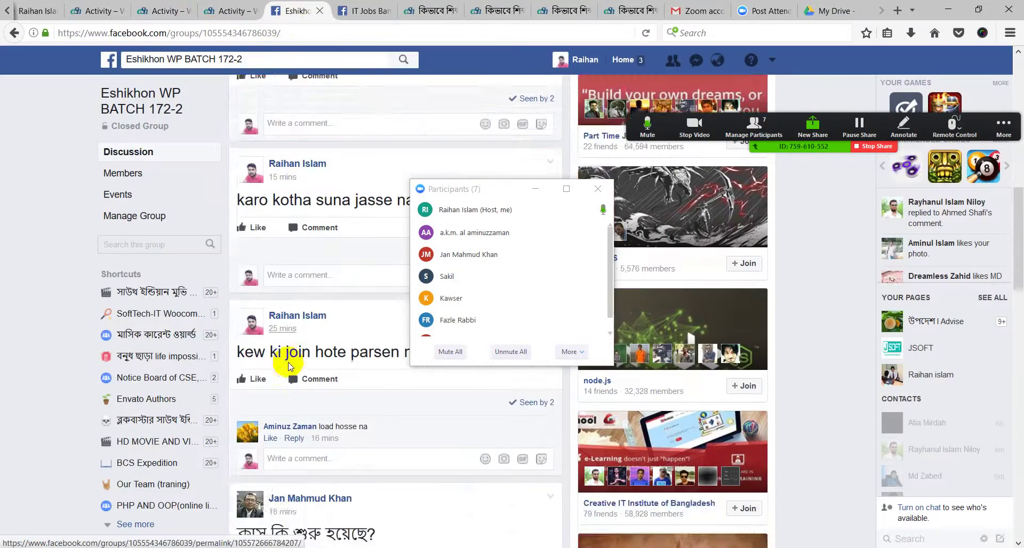
# Scroll the batch group feed, opening and closing the post composer without posting
pyautogui.scroll(-3, 288, 350)
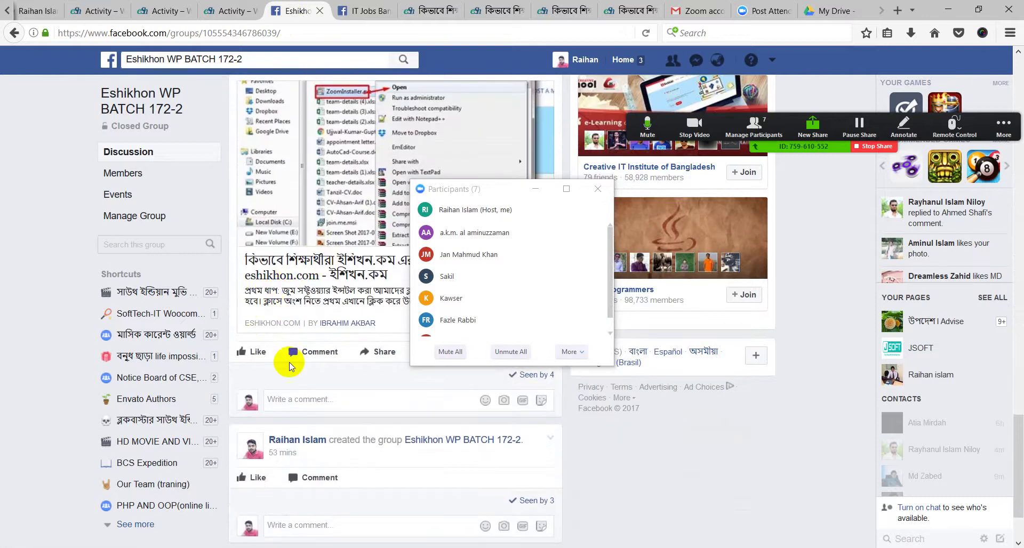
pyautogui.scroll(-15, 288, 367)
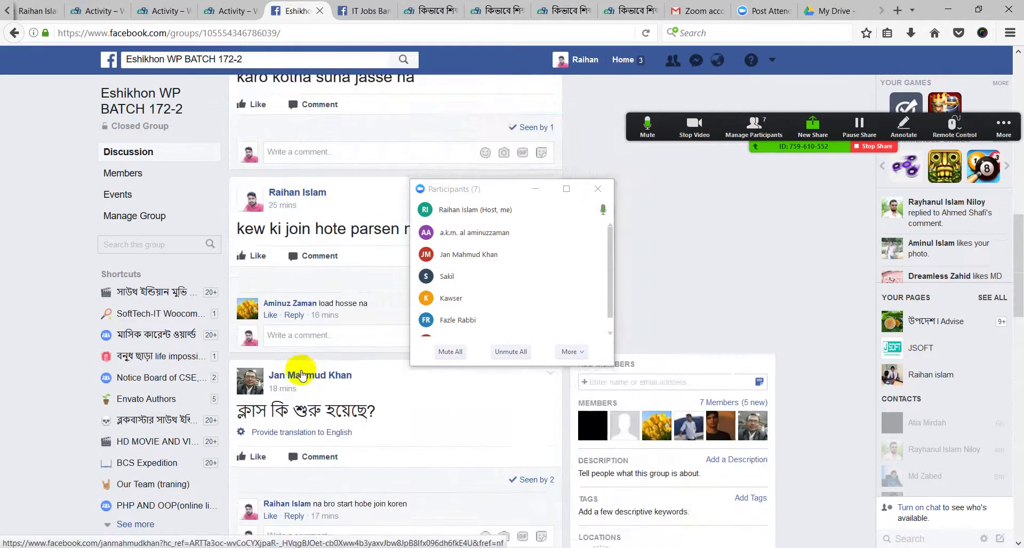
pyautogui.scroll(12, 301, 373)
pyautogui.scroll(-3, 299, 370)
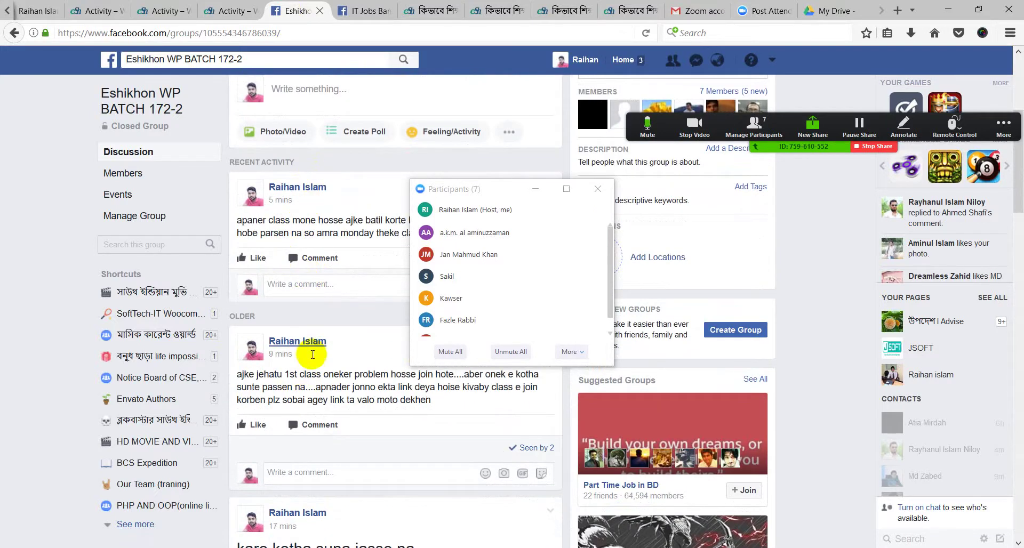
pyautogui.click(294, 99)
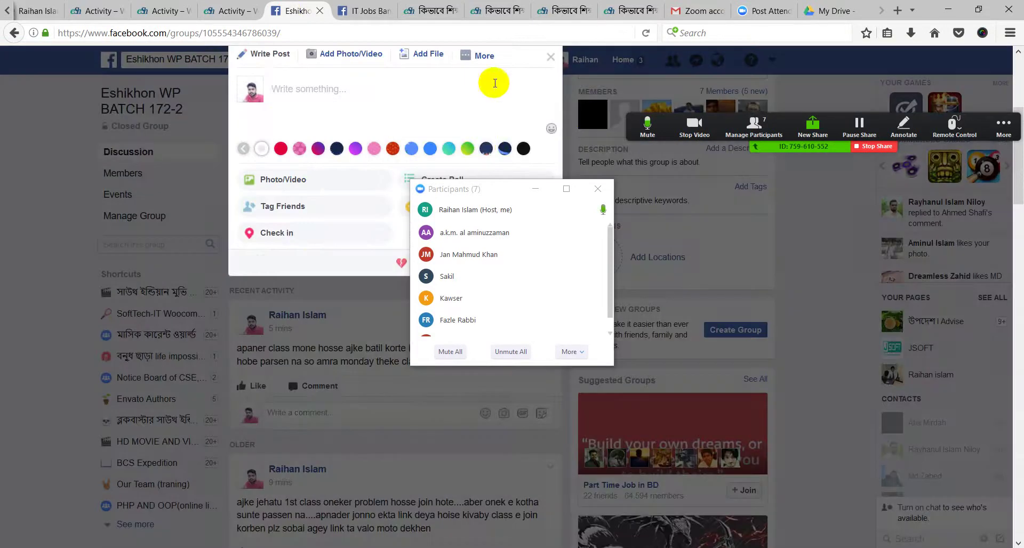
pyautogui.click(551, 56)
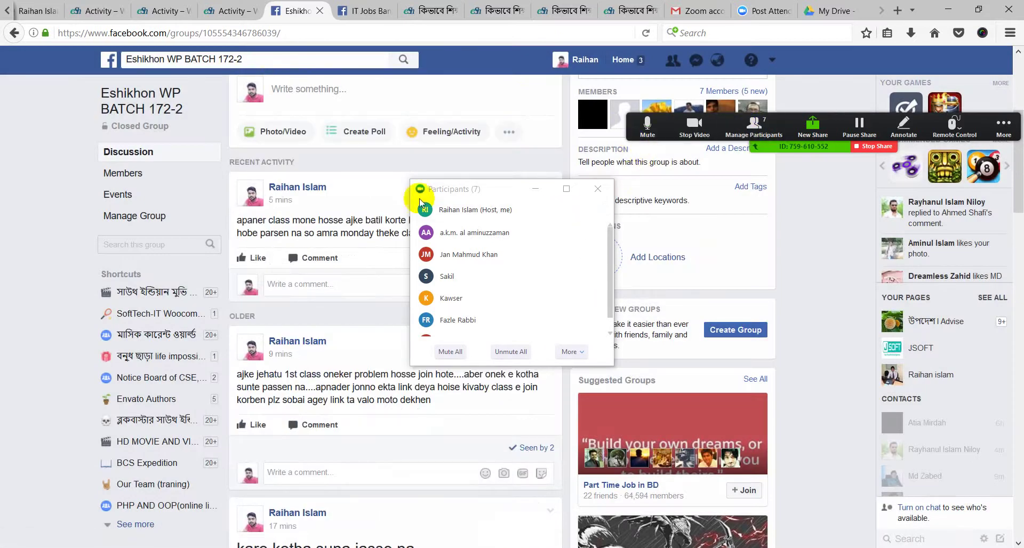
pyautogui.scroll(-15, 313, 279)
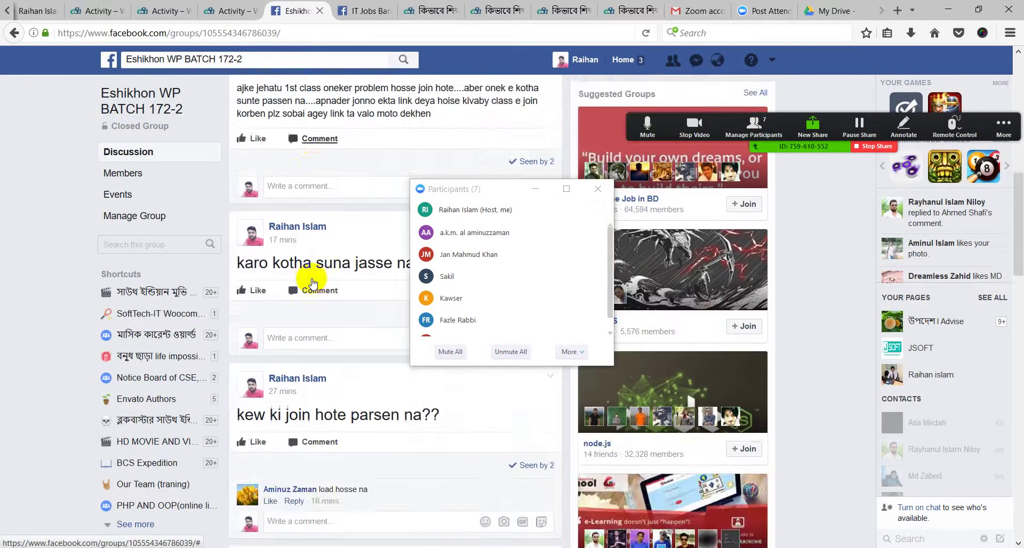
pyautogui.scroll(20, 312, 282)
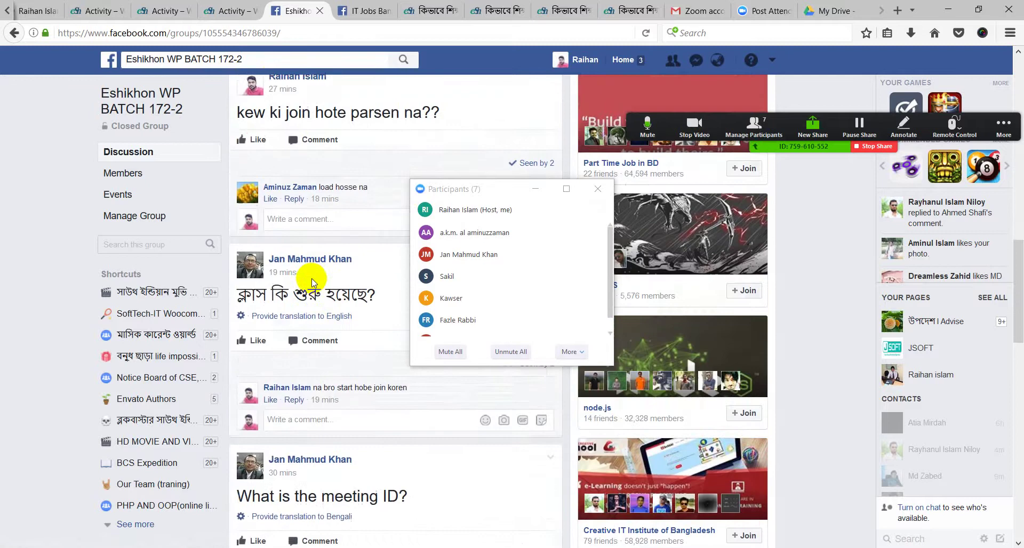
# Cycle through the IT jobs, joining guide and My Drive tabs, then open a new blank tab
pyautogui.click(368, 11)
pyautogui.click(299, 10)
pyautogui.click(419, 11)
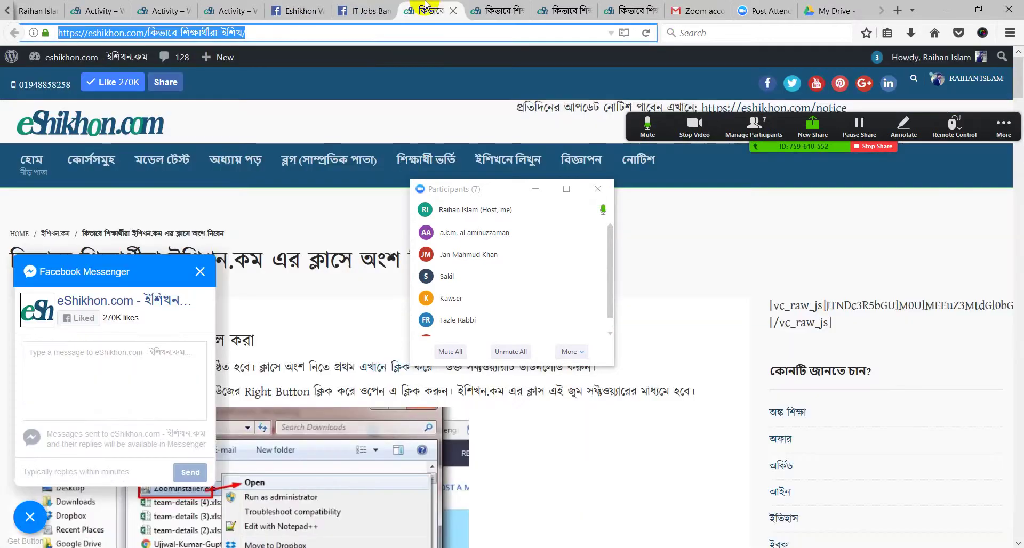
pyautogui.click(829, 11)
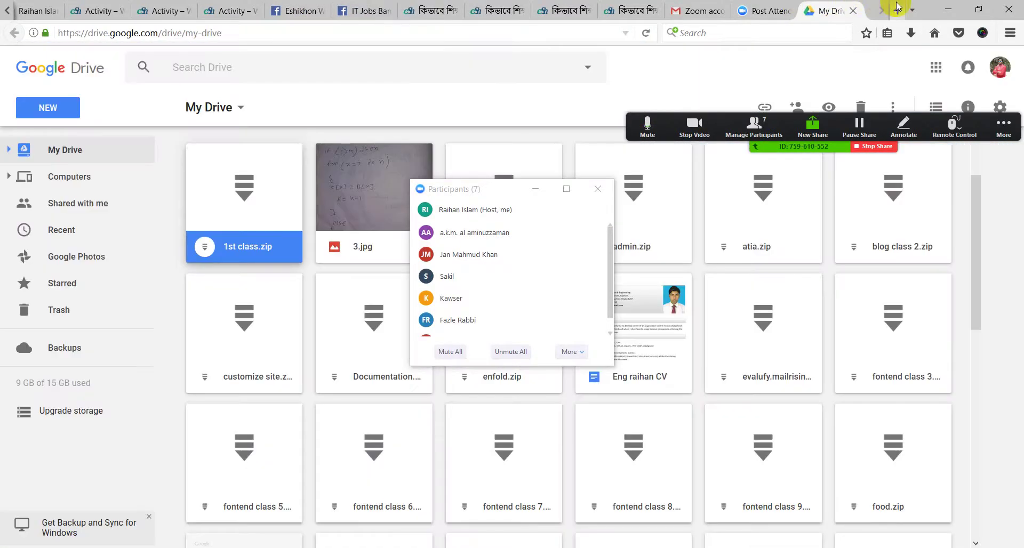
pyautogui.click(898, 10)
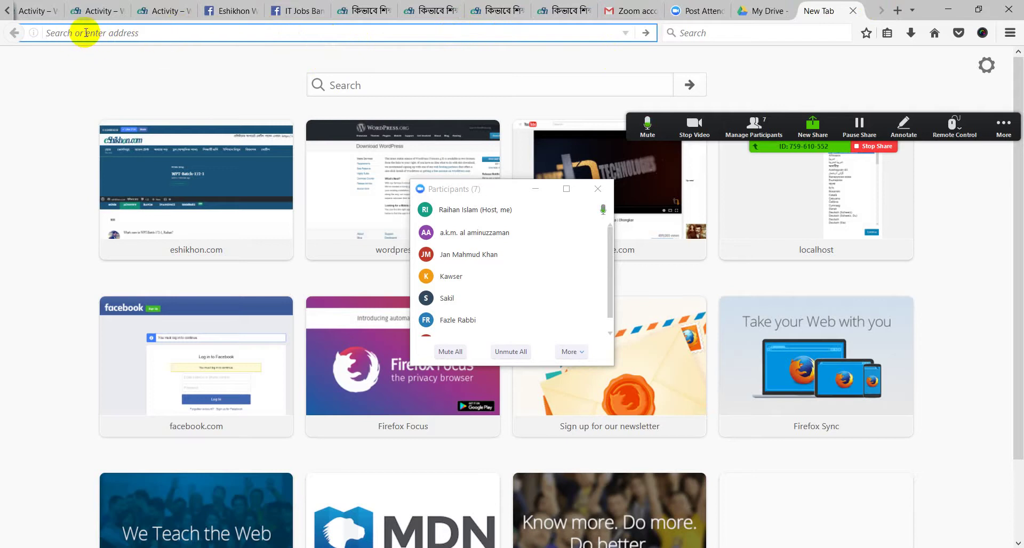
# Load wordpress.org from the new tab's address bar
pyautogui.write('wor')
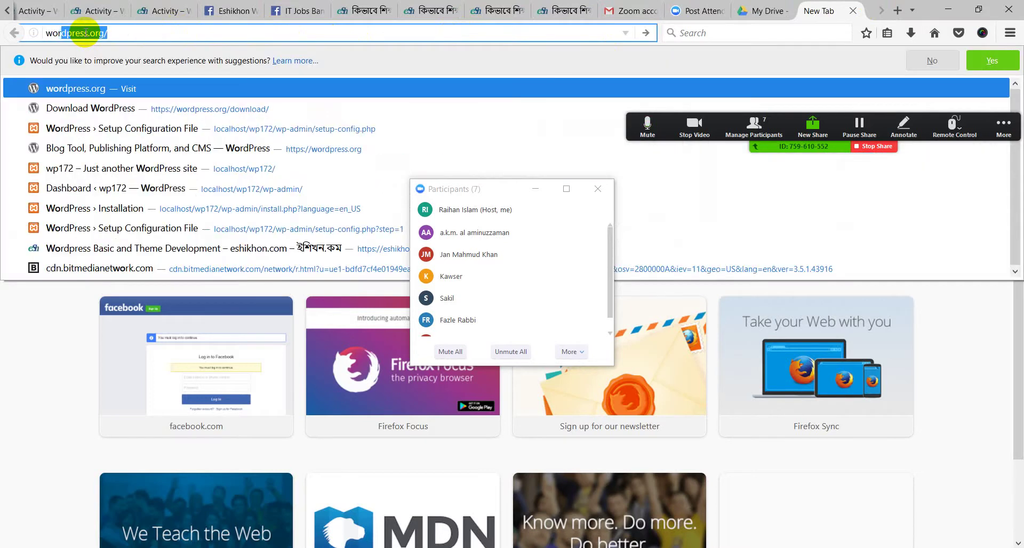
pyautogui.write('d')
pyautogui.click(117, 37)
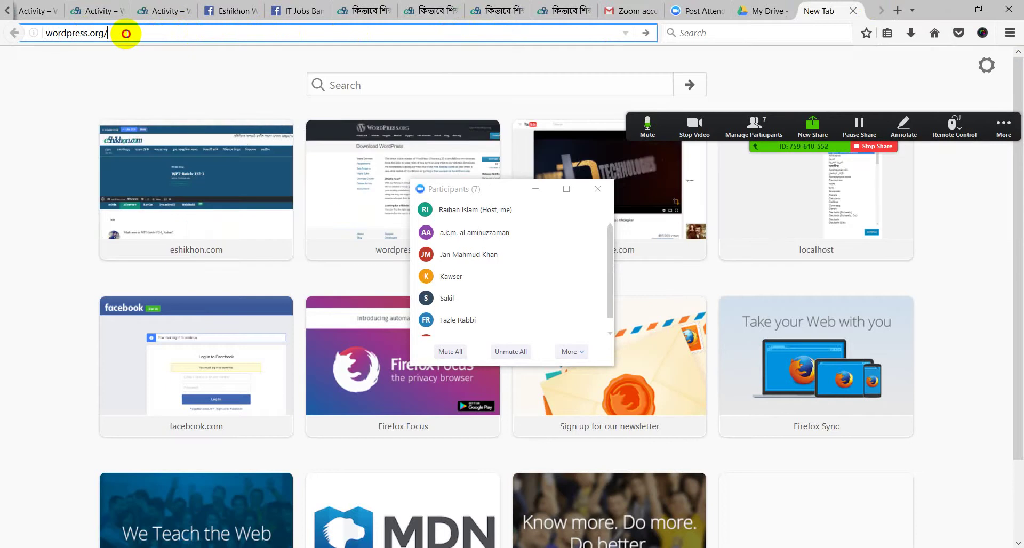
pyautogui.moveTo(126, 34)
pyautogui.mouseDown()
pyautogui.moveTo(51, 37)
pyautogui.moveTo(117, 46)
pyautogui.mouseUp()
pyautogui.click(66, 57)
pyautogui.click(113, 41)
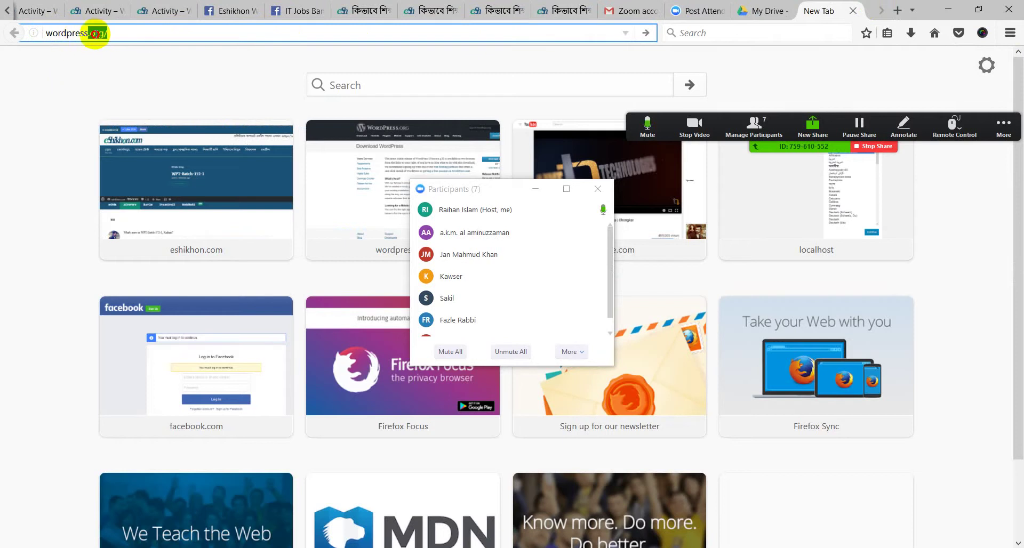
pyautogui.moveTo(97, 35); pyautogui.dragTo(34, 30)
pyautogui.press('Return')
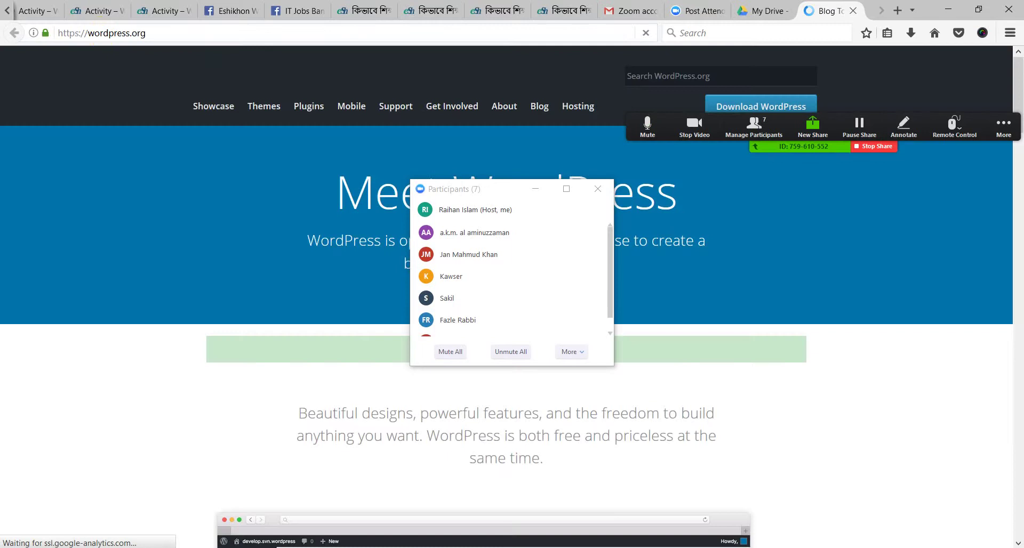
# Minimize the Zoom Participants list and open WordPress.org's Theme Directory
pyautogui.scroll(-5, 738, 220)
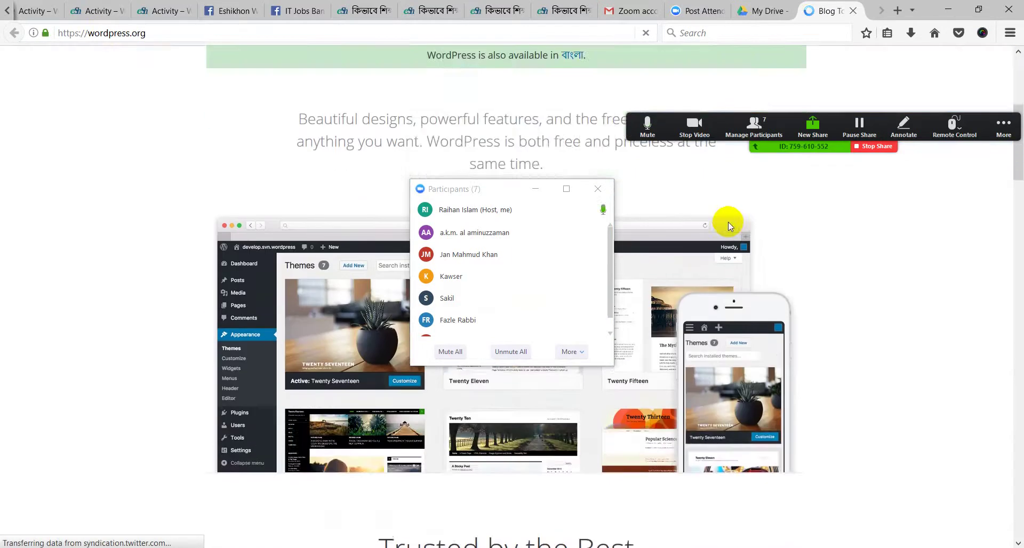
pyautogui.scroll(4, 726, 221)
pyautogui.click(546, 189)
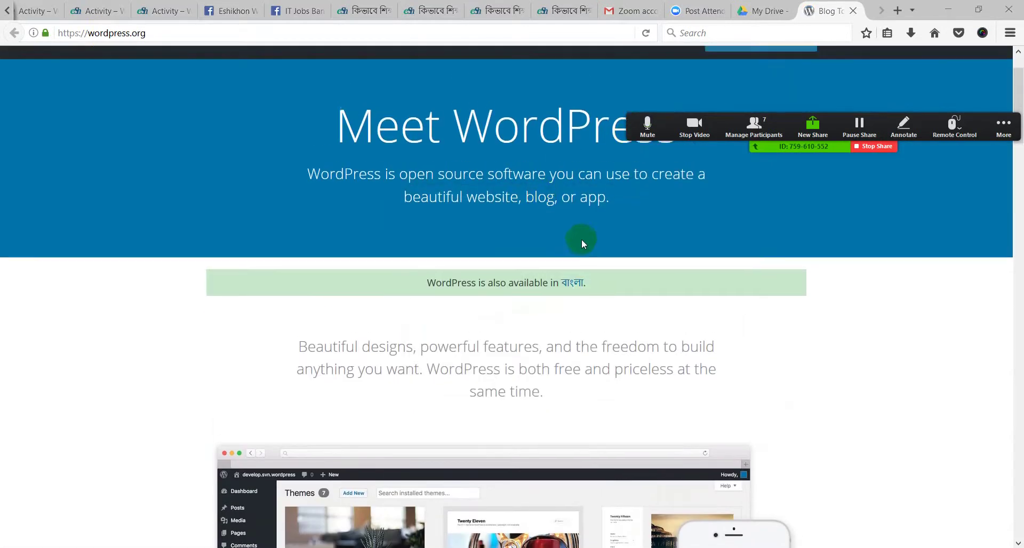
pyautogui.scroll(2, 581, 239)
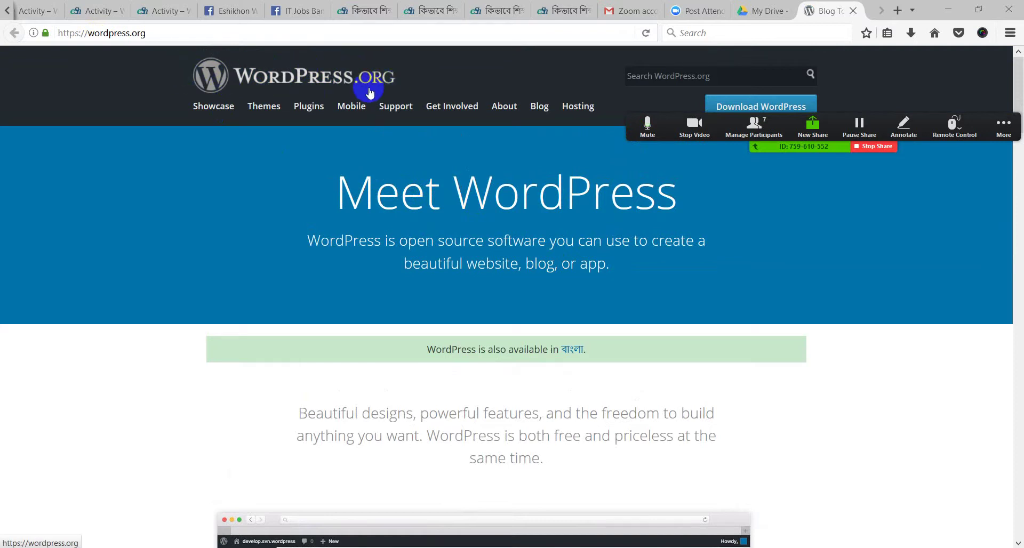
pyautogui.scroll(-6, 414, 326)
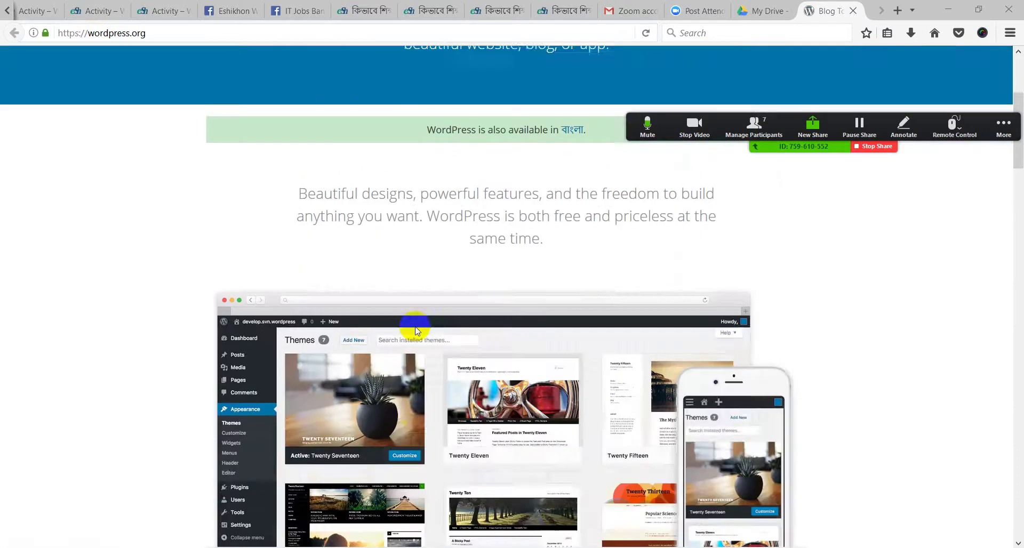
pyautogui.scroll(-4, 415, 327)
pyautogui.scroll(12, 437, 397)
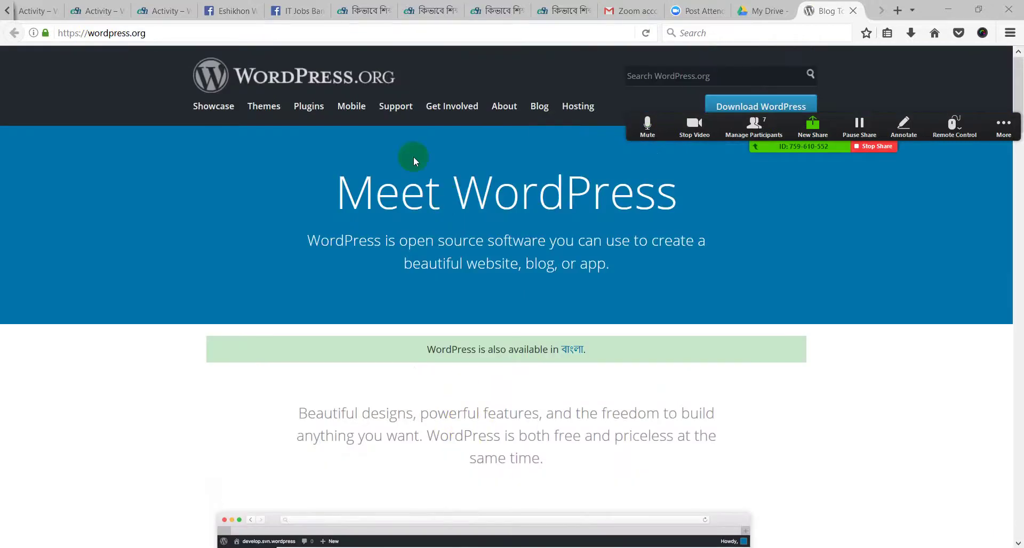
pyautogui.click(267, 112)
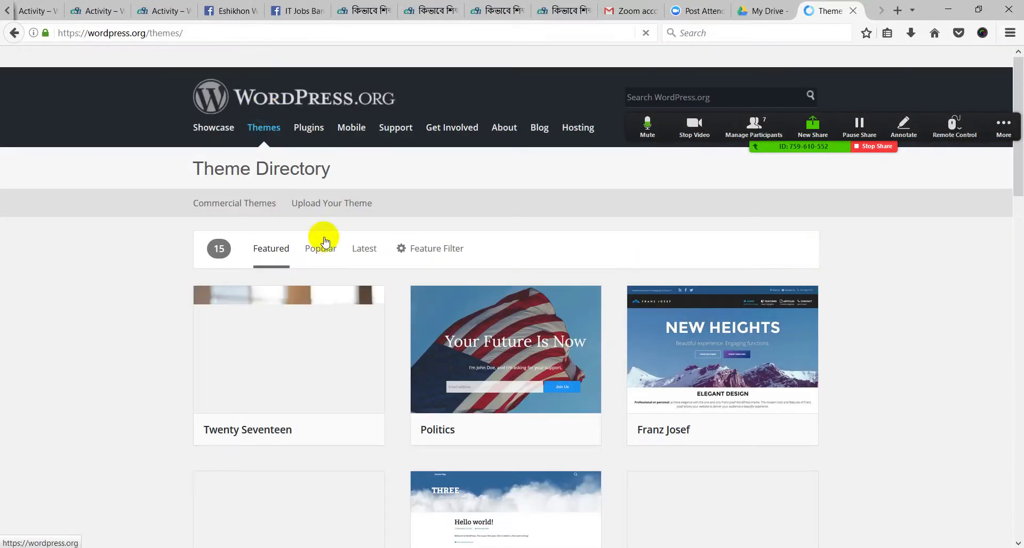
# Show the Popular themes listing in the Theme Directory
pyautogui.click(235, 108)
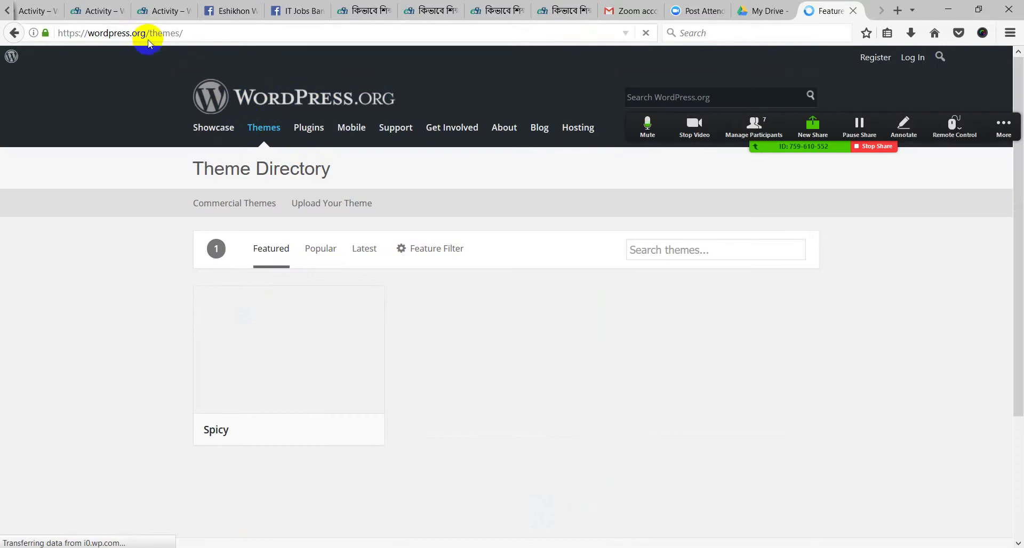
pyautogui.moveTo(150, 33); pyautogui.dragTo(184, 34)
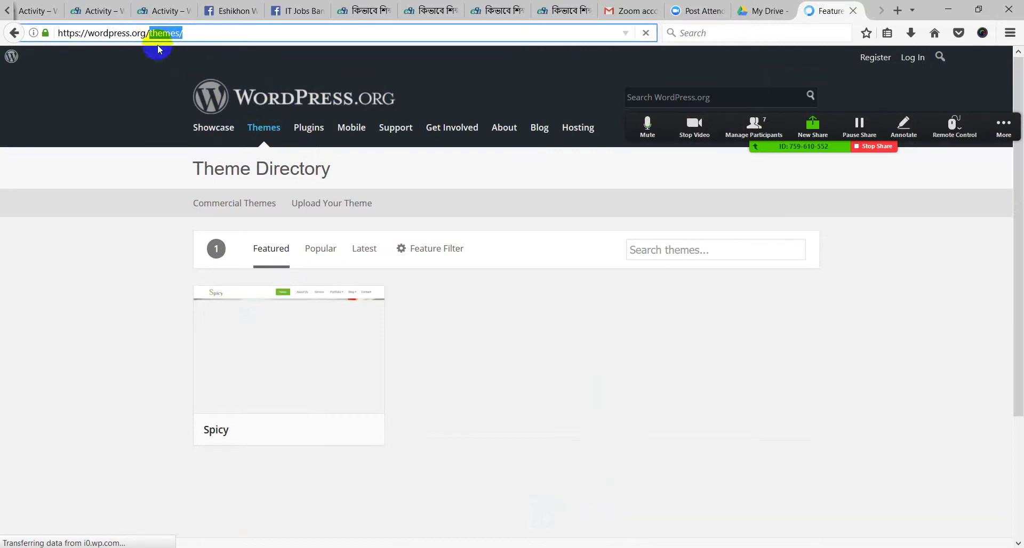
pyautogui.scroll(-3, 278, 281)
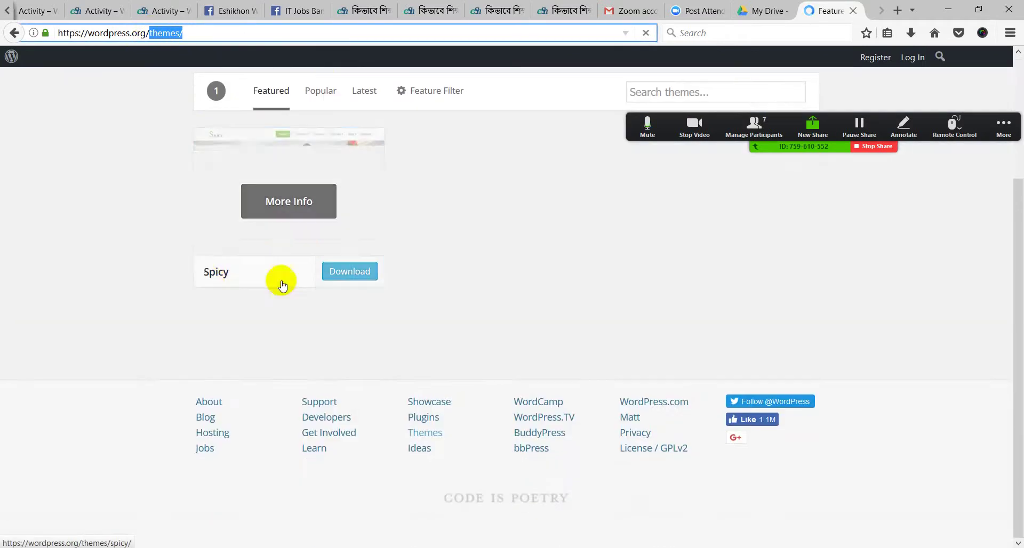
pyautogui.scroll(3, 491, 352)
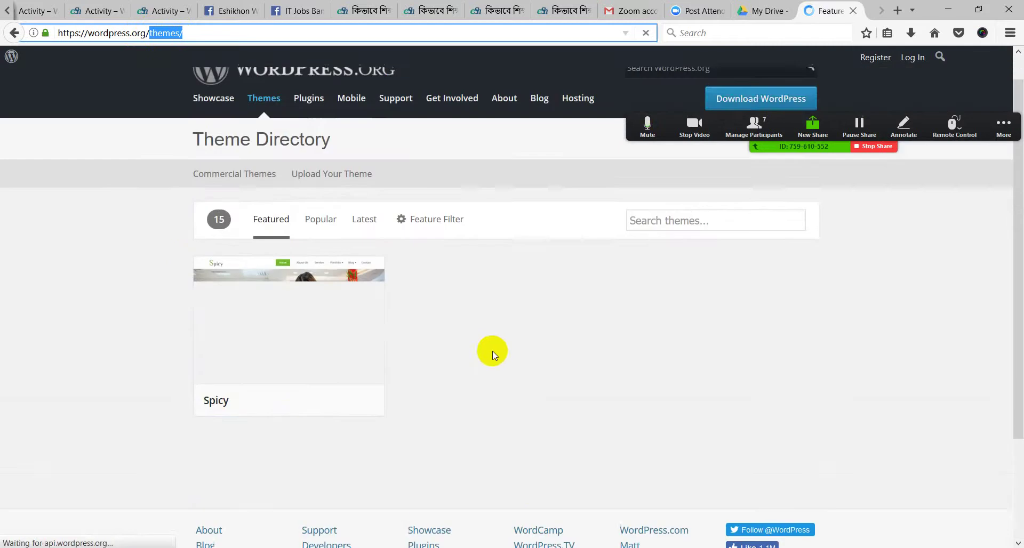
pyautogui.click(318, 247)
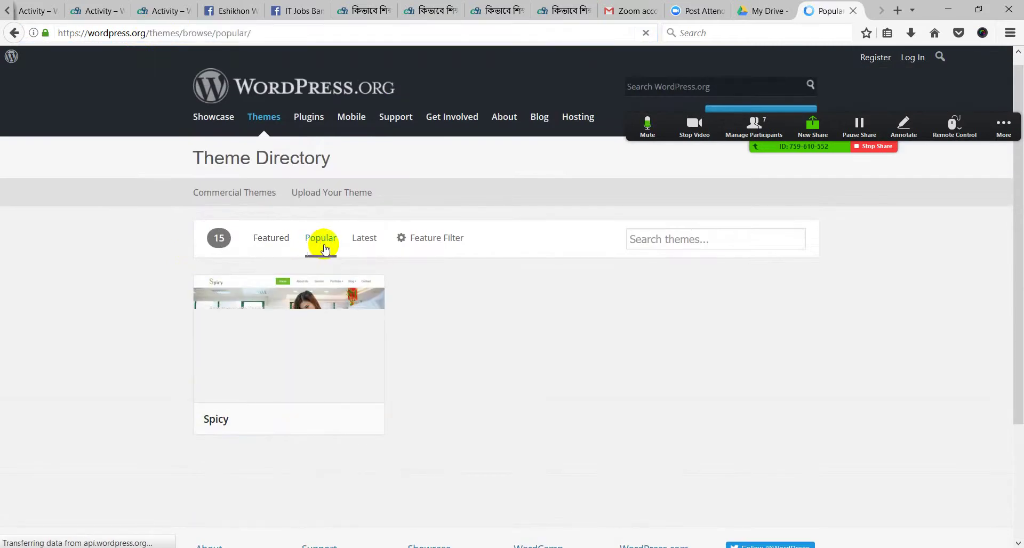
# Browse the Latest themes listing of 4,877 themes, then go to the Plugins directory
pyautogui.scroll(-3, 469, 374)
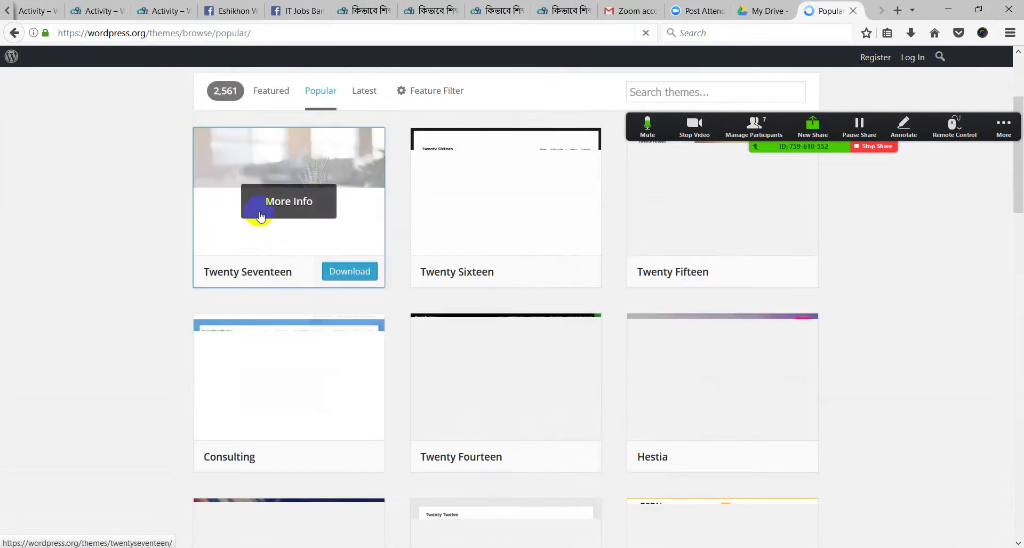
pyautogui.scroll(-8, 693, 422)
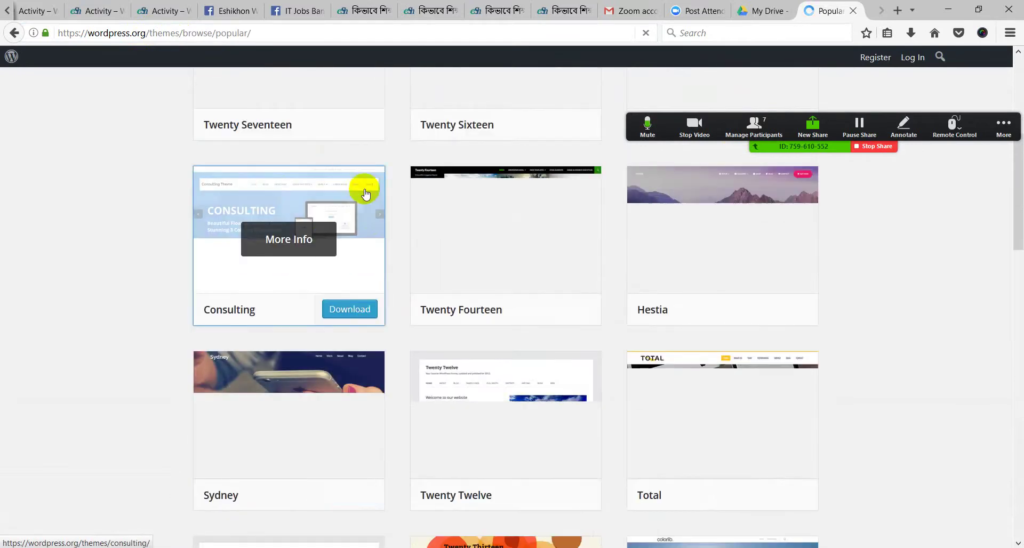
pyautogui.scroll(4, 361, 228)
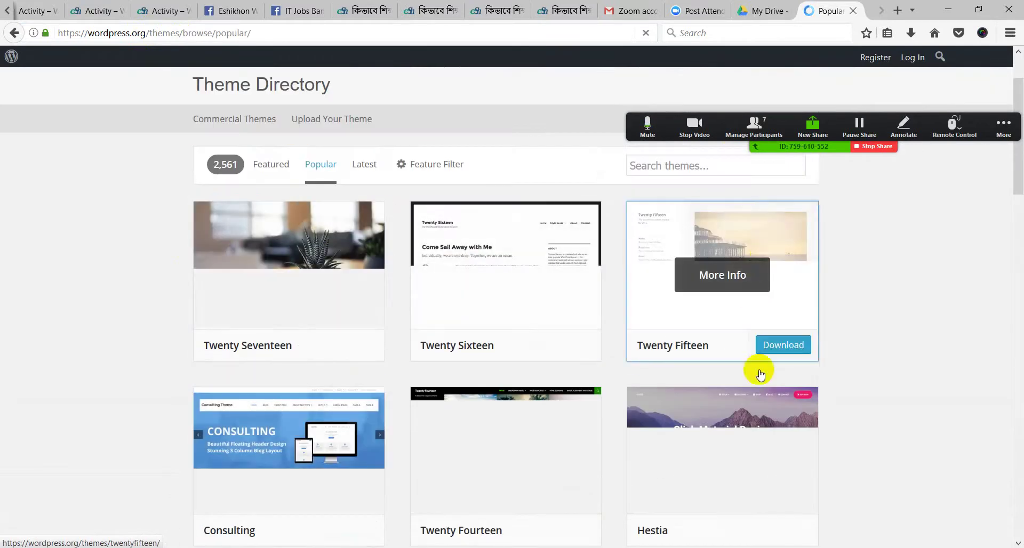
pyautogui.scroll(-3, 384, 354)
pyautogui.scroll(5, 390, 350)
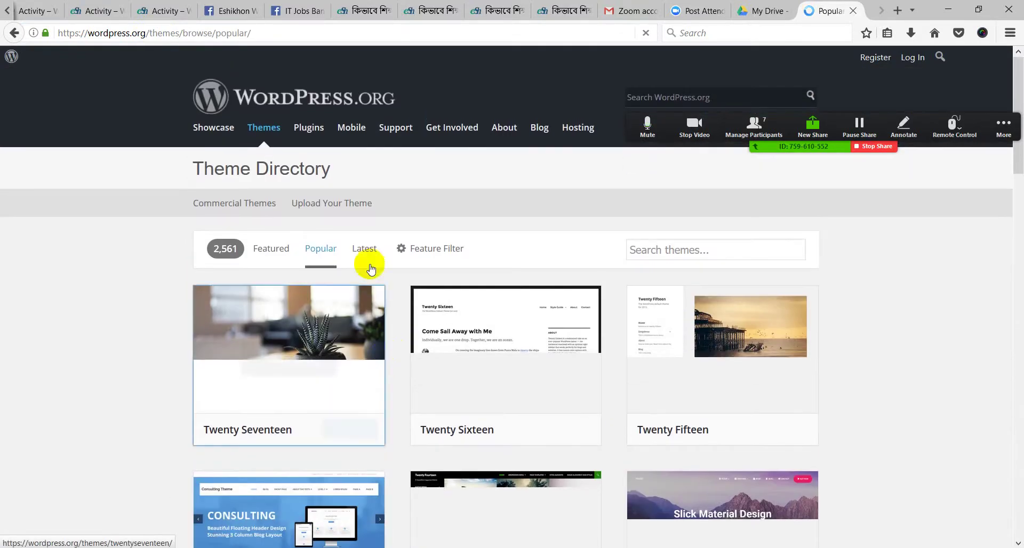
pyautogui.click(369, 249)
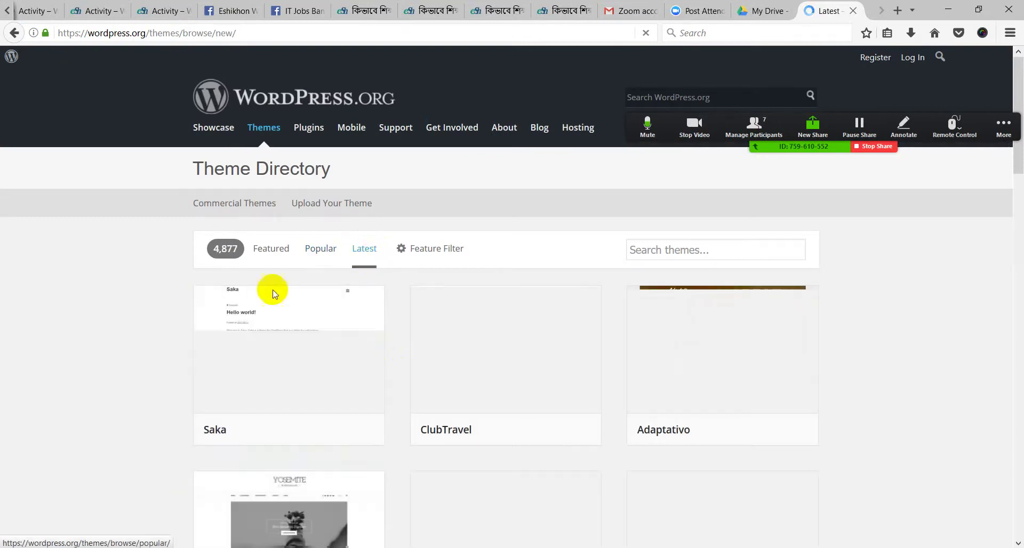
pyautogui.click(309, 131)
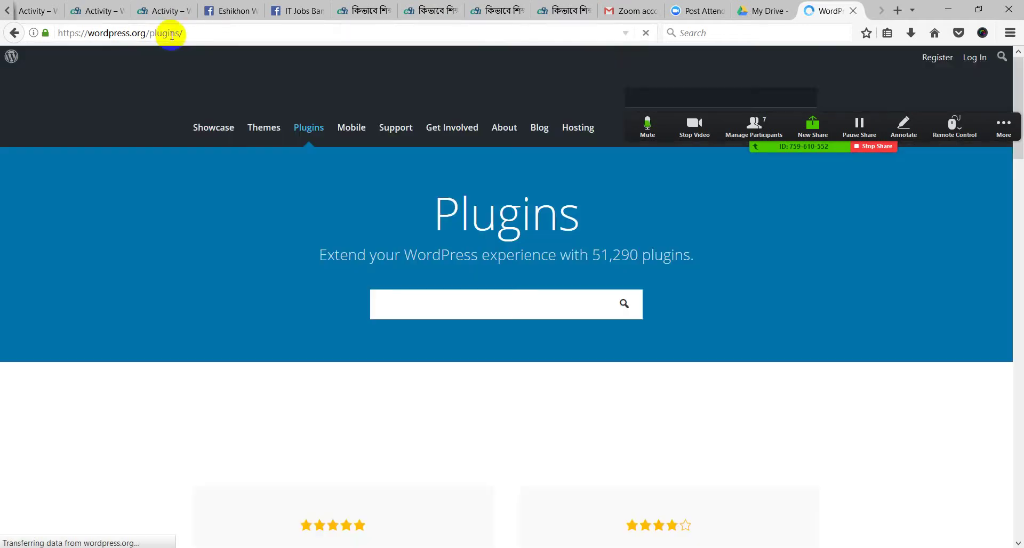
pyautogui.click(199, 32)
pyautogui.moveTo(200, 32); pyautogui.dragTo(54, 32)
pyautogui.click(79, 184)
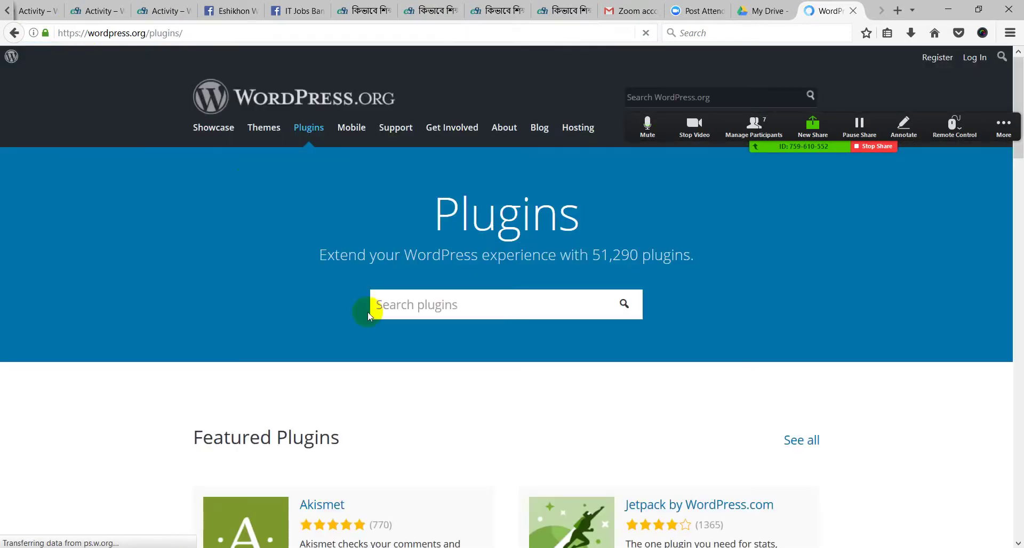
pyautogui.scroll(-5, 498, 411)
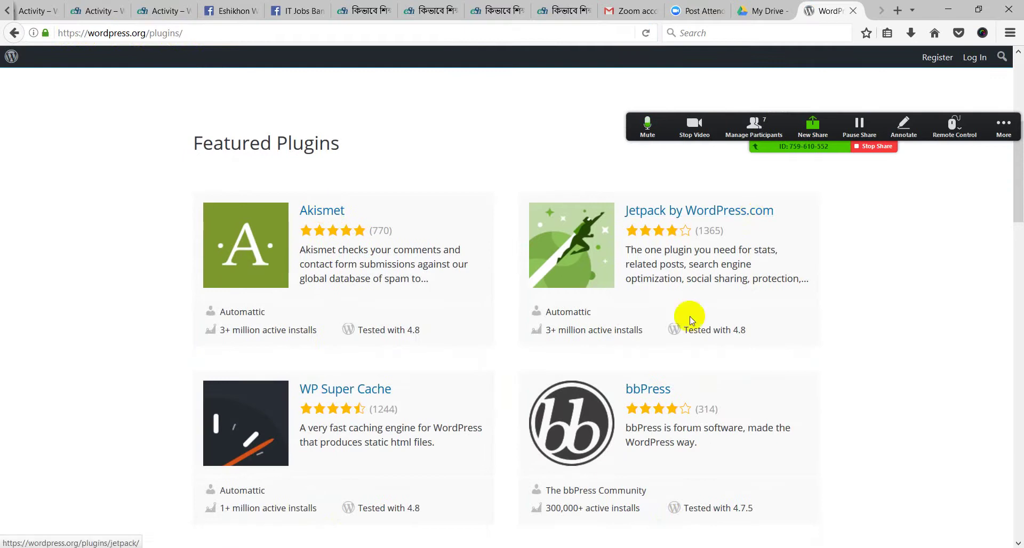
pyautogui.scroll(-4, 370, 407)
pyautogui.scroll(9, 366, 189)
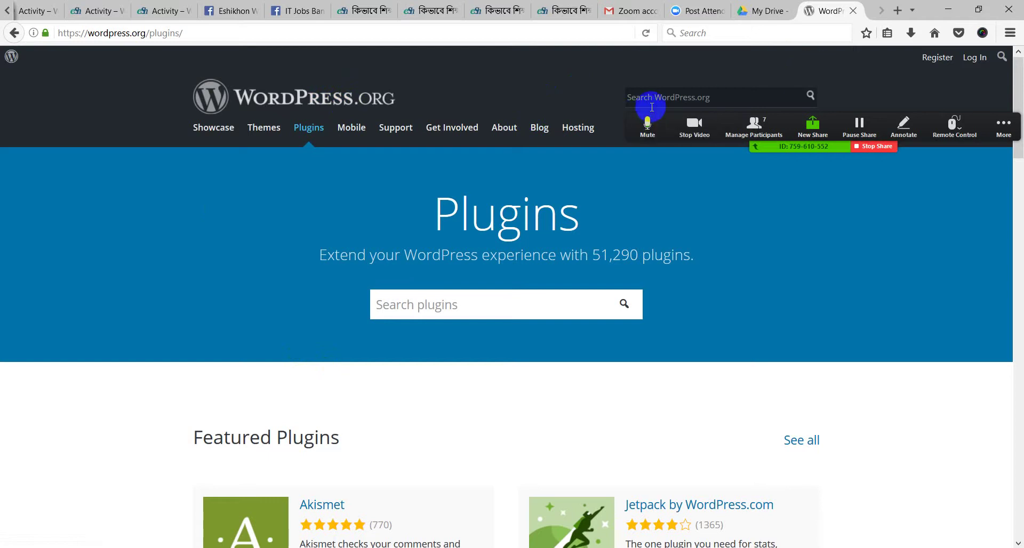
pyautogui.click(996, 130)
pyautogui.click(984, 117)
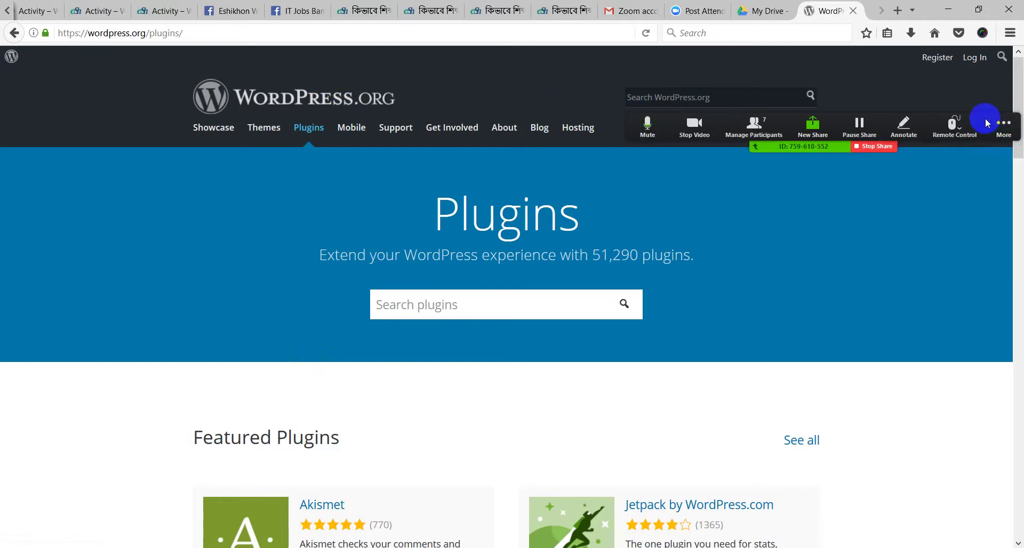
pyautogui.click(984, 121)
pyautogui.moveTo(984, 123); pyautogui.dragTo(974, 195)
pyautogui.click(974, 195)
pyautogui.click(792, 394)
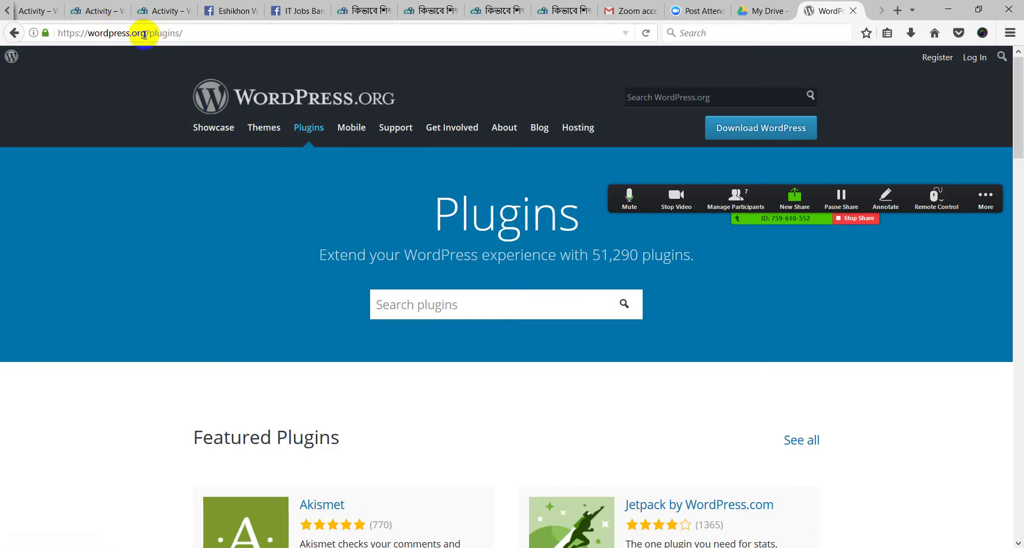
# Delete 'plugins/' from the address to load the wordpress.org home page
pyautogui.moveTo(147, 36)
pyautogui.mouseDown()
pyautogui.moveTo(194, 34)
pyautogui.moveTo(148, 35)
pyautogui.mouseUp()
pyautogui.click(201, 35)
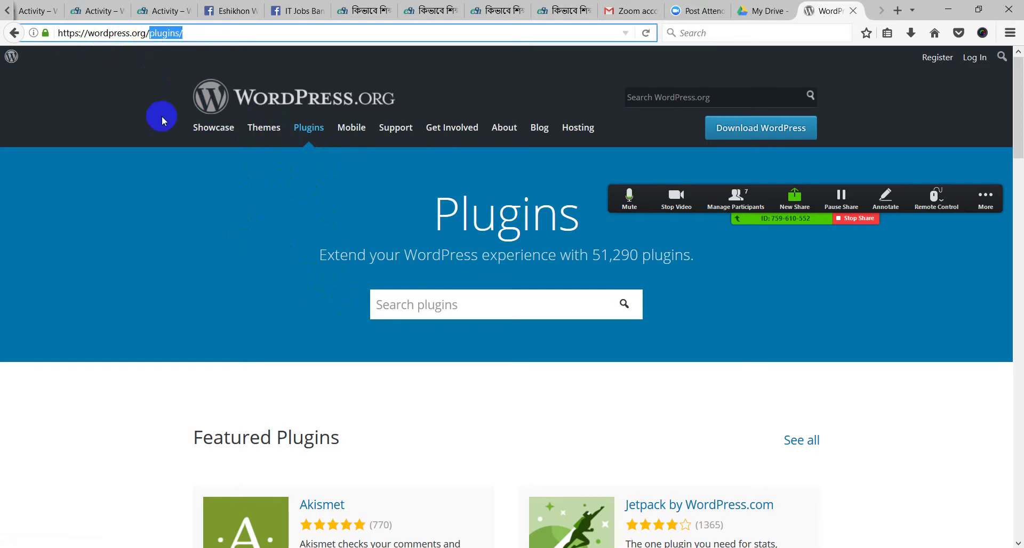
pyautogui.press('BackSpace')
pyautogui.press('Return')
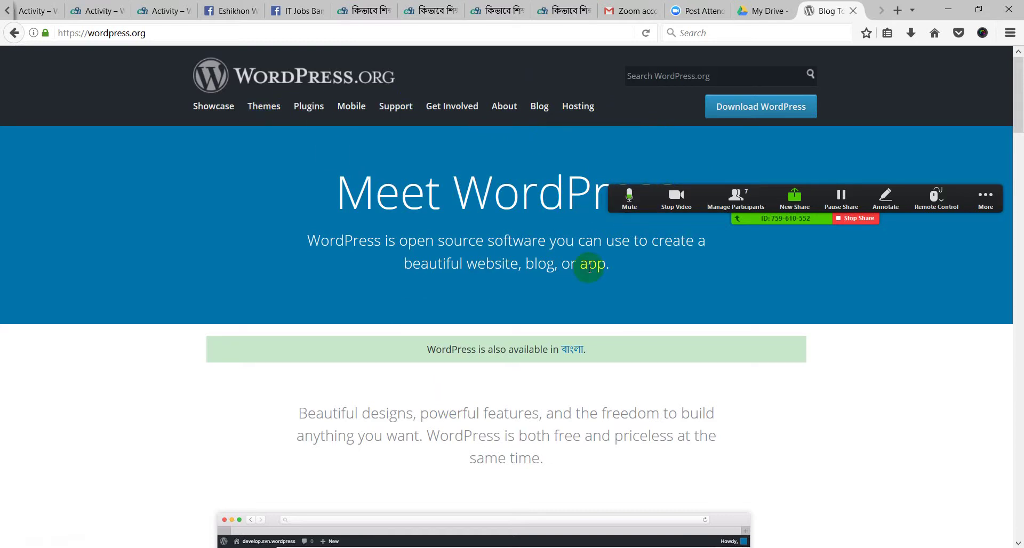
pyautogui.click(985, 202)
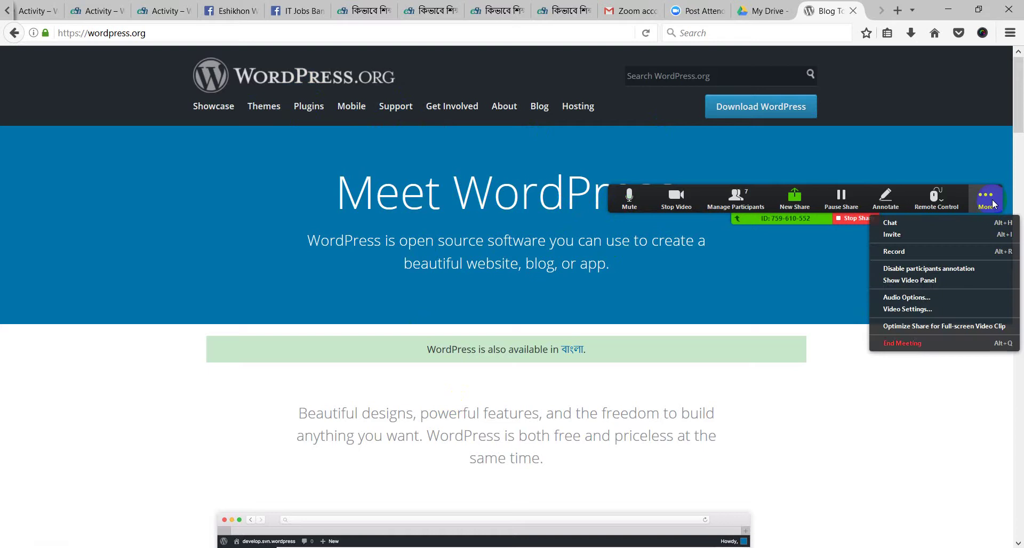
pyautogui.click(902, 224)
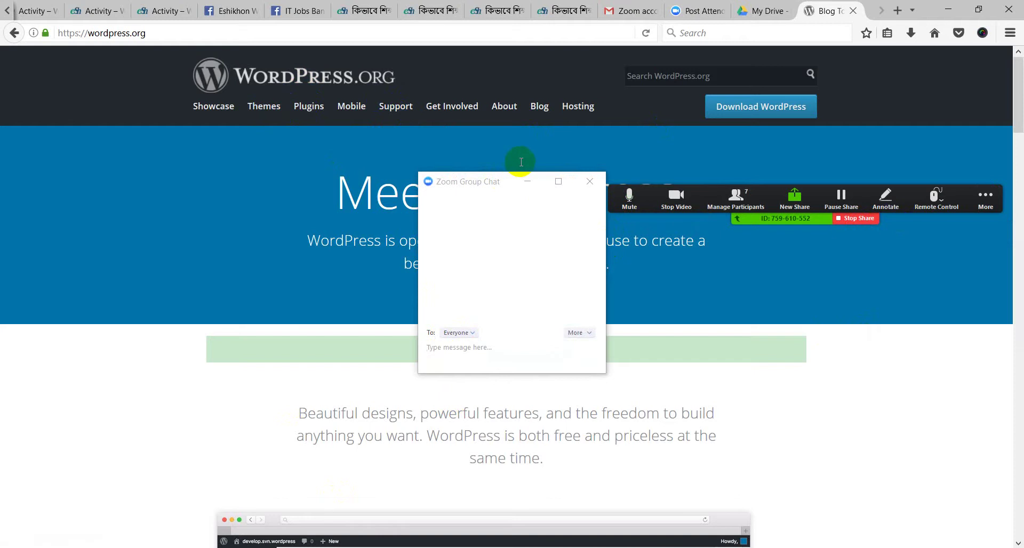
pyautogui.click(526, 181)
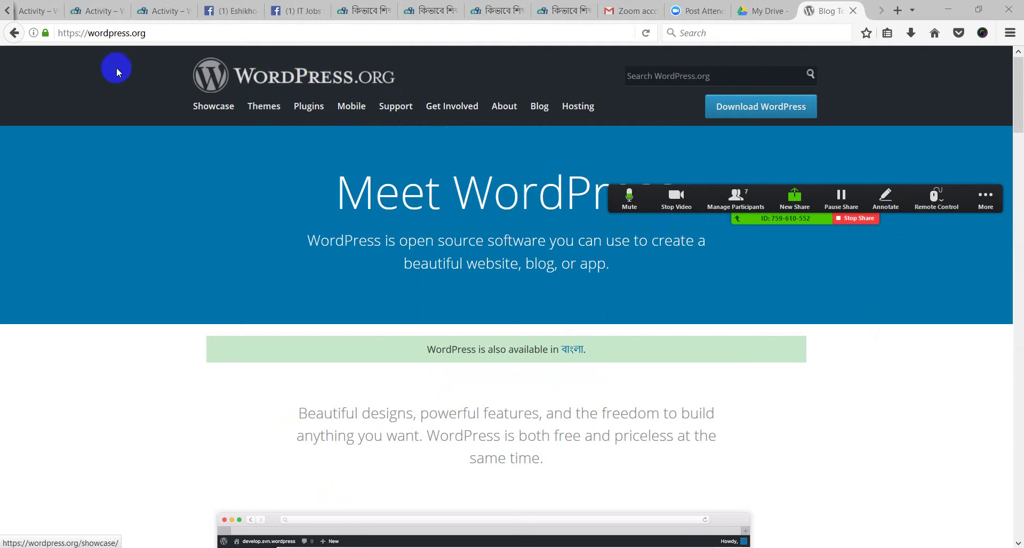
# Go to WordPress.org's Download page for WordPress 4.8, keeping Zoom's free plan on the upgrade prompt
pyautogui.scroll(-3, 379, 244)
pyautogui.scroll(-20, 376, 256)
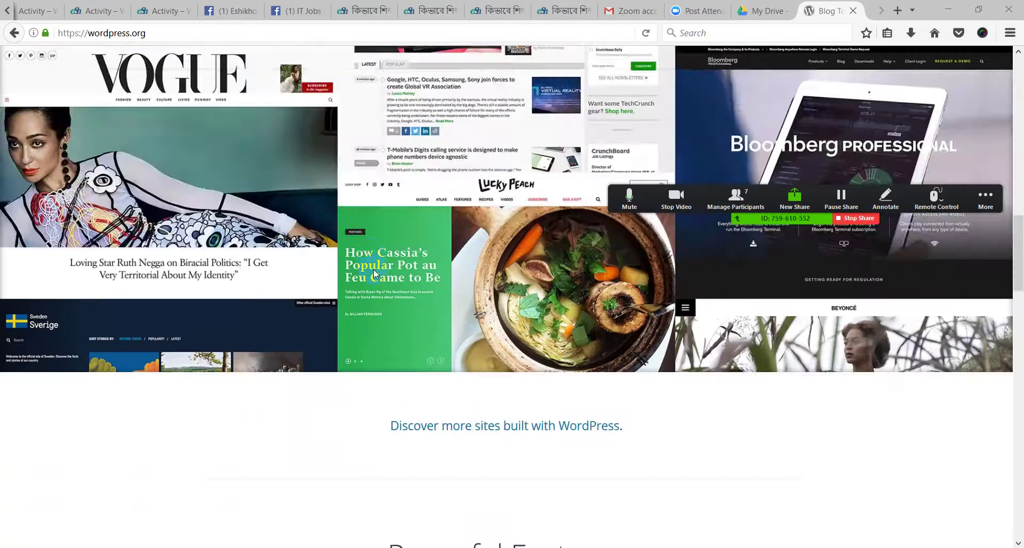
pyautogui.scroll(20, 375, 278)
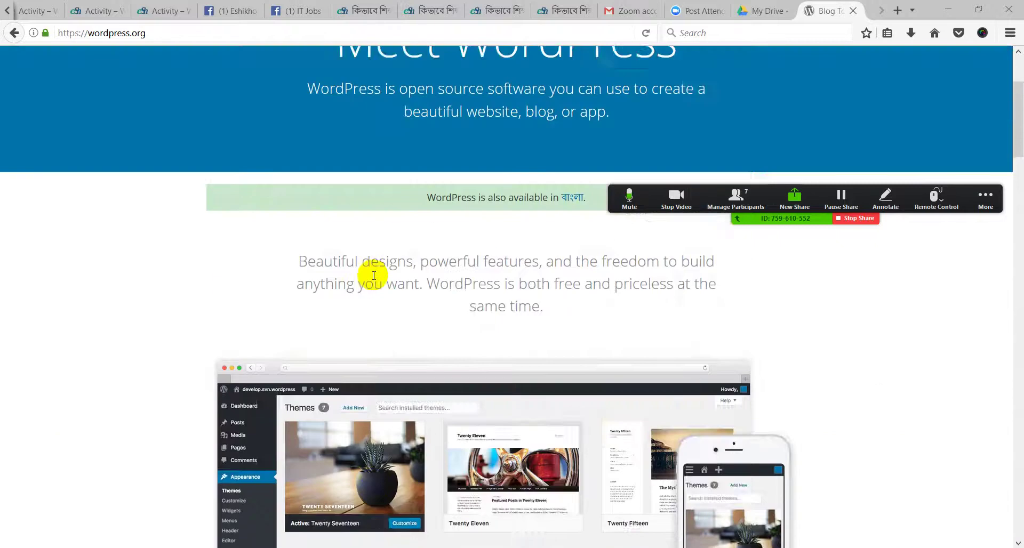
pyautogui.scroll(5, 373, 276)
pyautogui.click(731, 114)
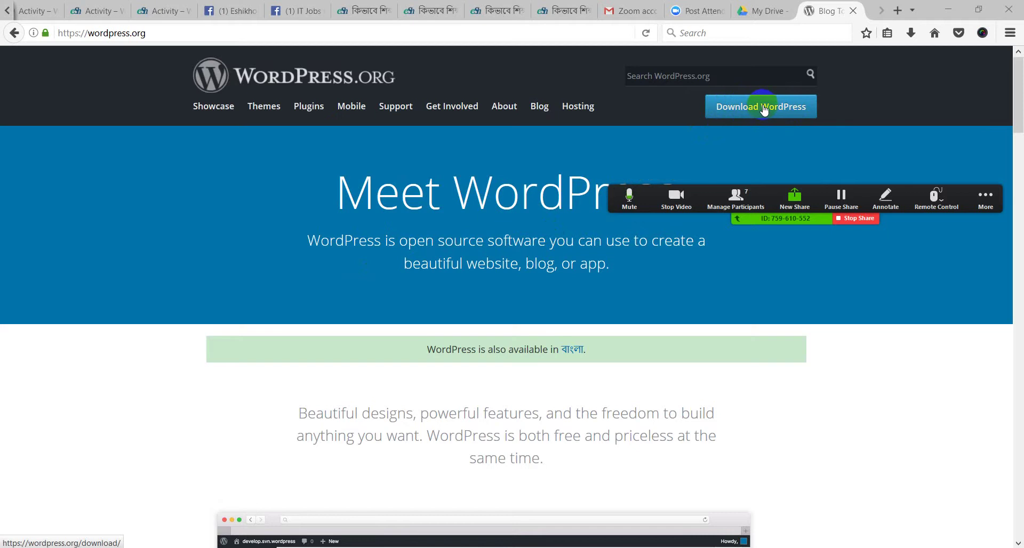
pyautogui.click(763, 109)
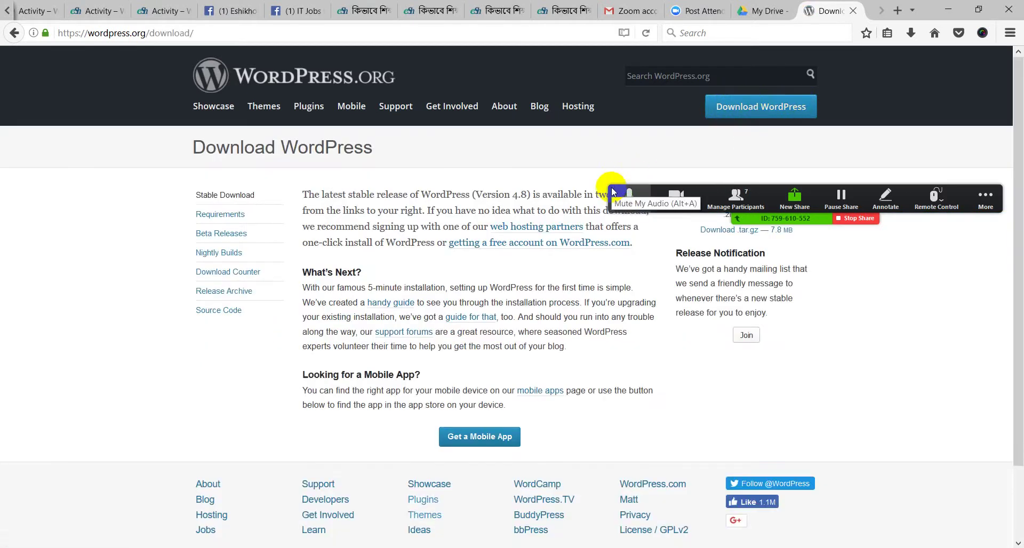
pyautogui.moveTo(614, 187); pyautogui.dragTo(571, 56)
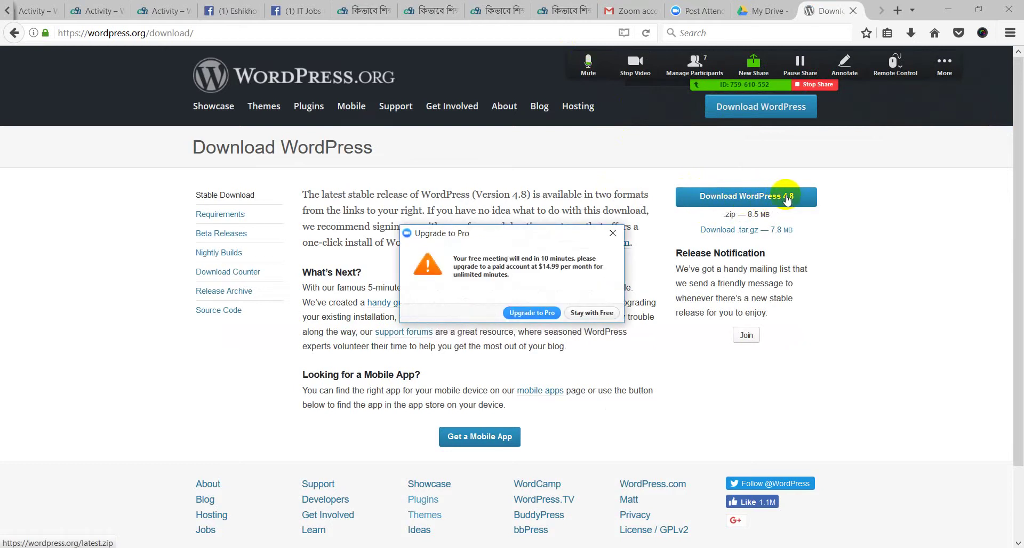
pyautogui.click(583, 314)
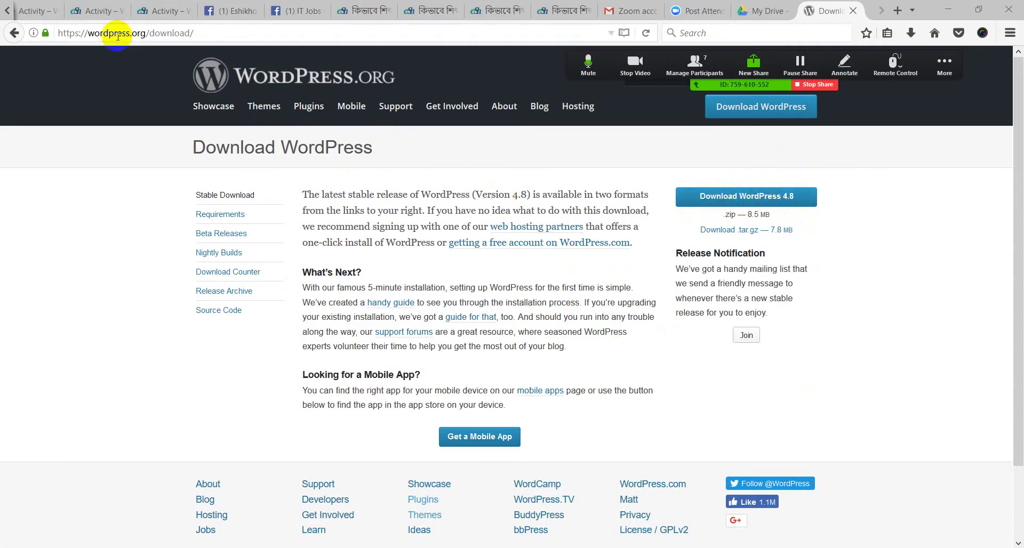
pyautogui.moveTo(86, 34); pyautogui.dragTo(135, 37)
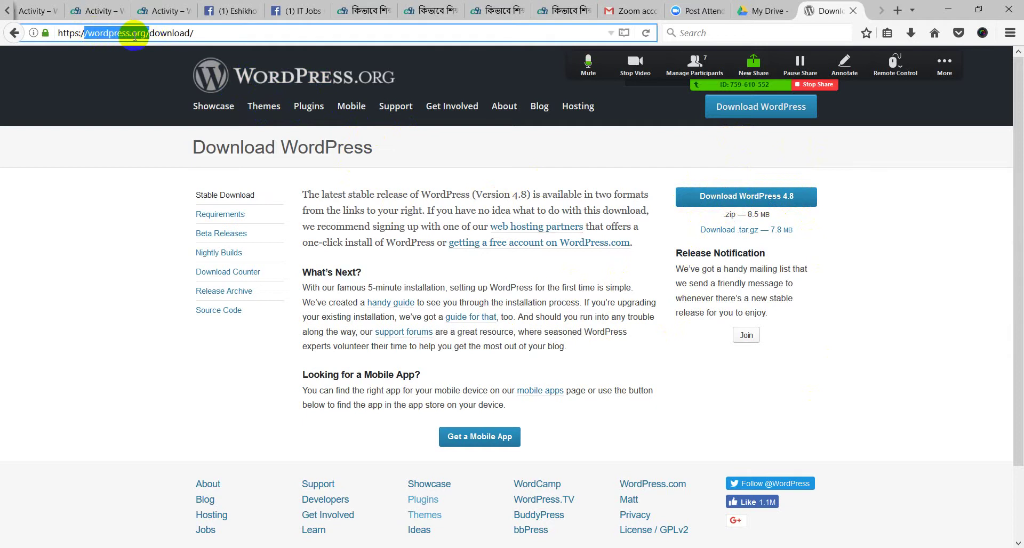
pyautogui.click(87, 103)
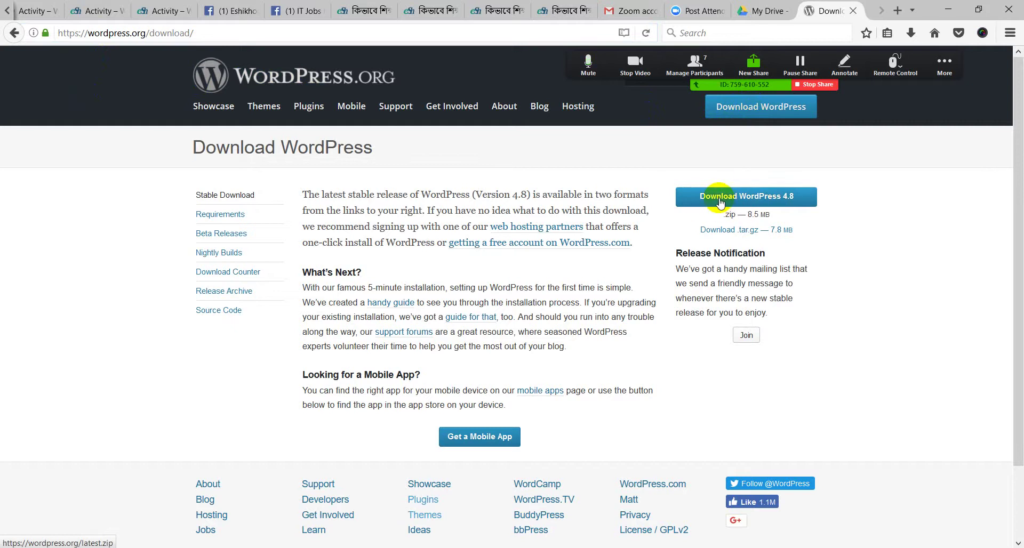
# Save wordpress-4.8.zip to disk and confirm it shows Completed in the Downloads panel
pyautogui.click(719, 201)
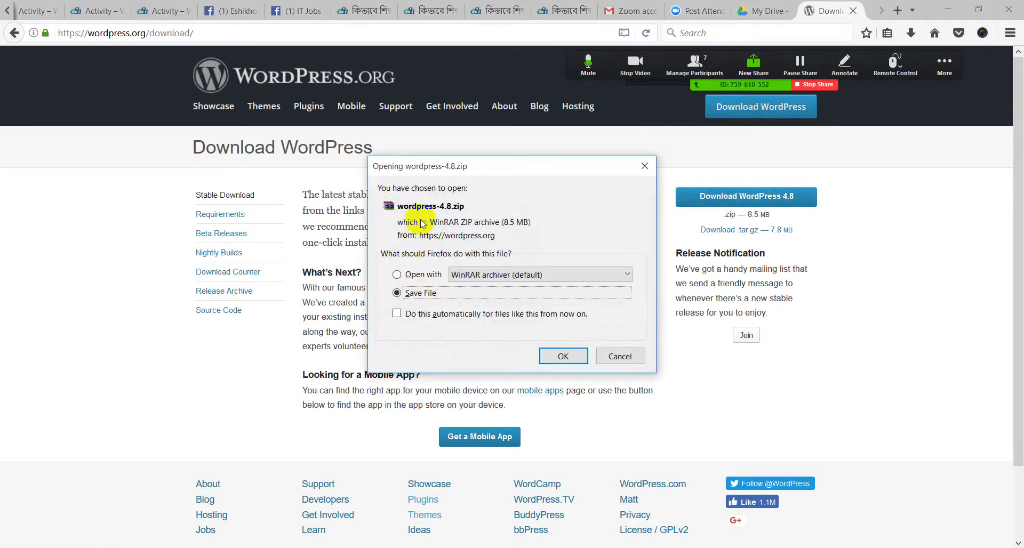
pyautogui.click(544, 356)
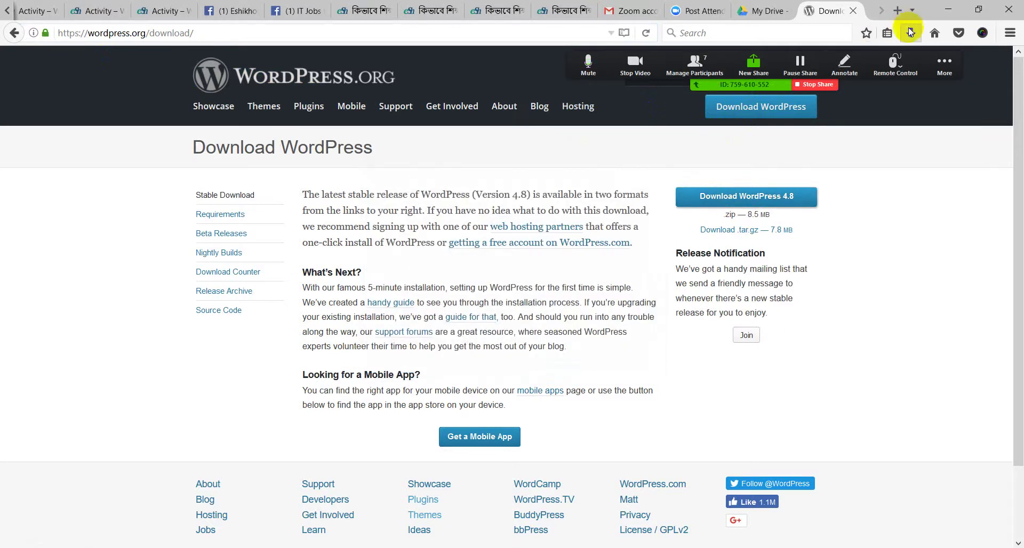
pyautogui.click(911, 32)
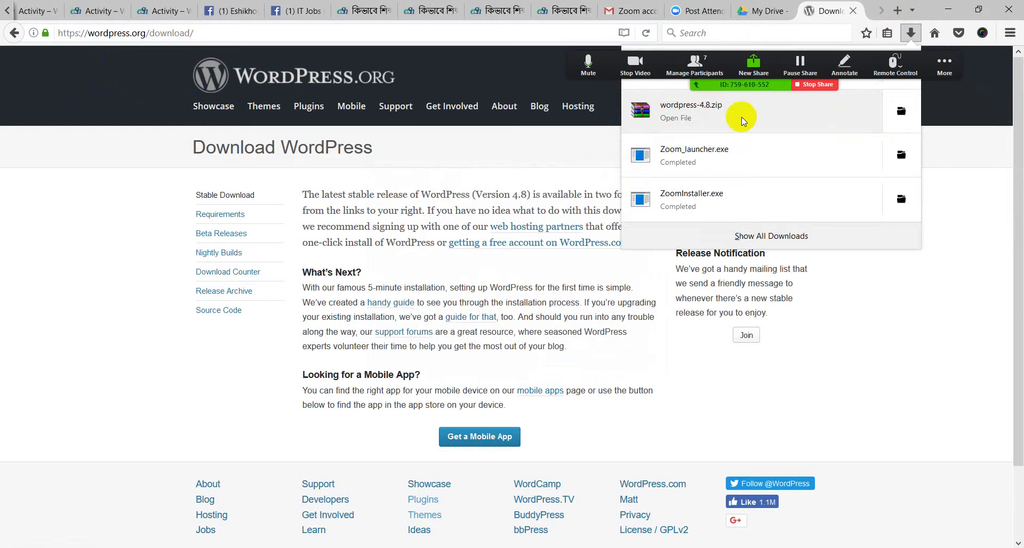
pyautogui.click(981, 165)
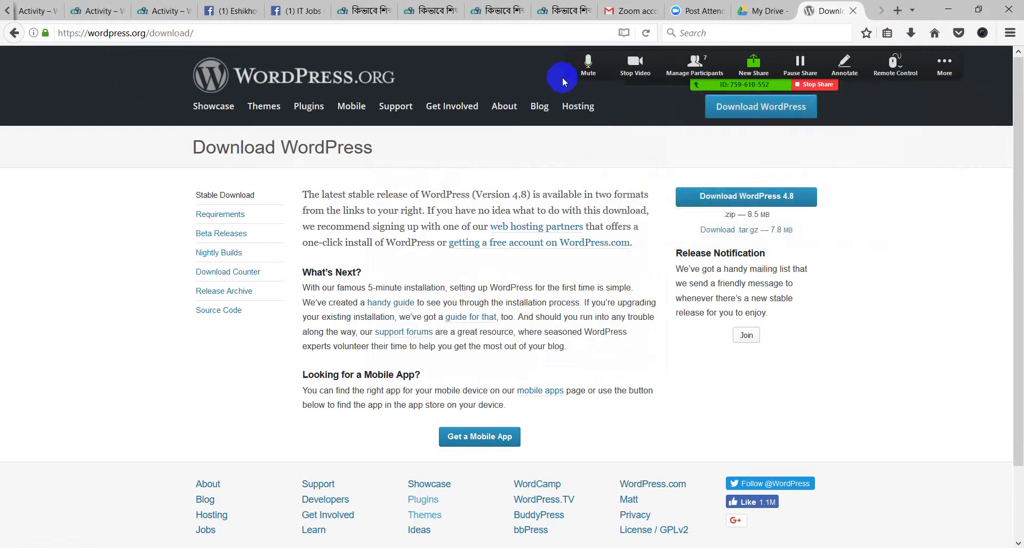
pyautogui.moveTo(570, 59); pyautogui.dragTo(424, 53)
pyautogui.click(911, 34)
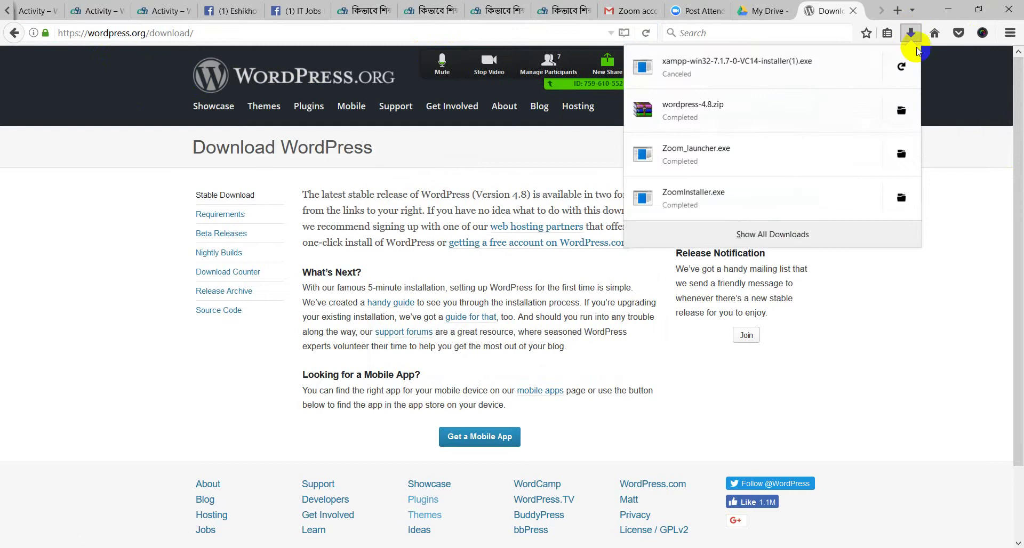
# Show the zip's Downloads folder maximized and open wordpress-4.8 > wordpress to view its files
pyautogui.click(909, 110)
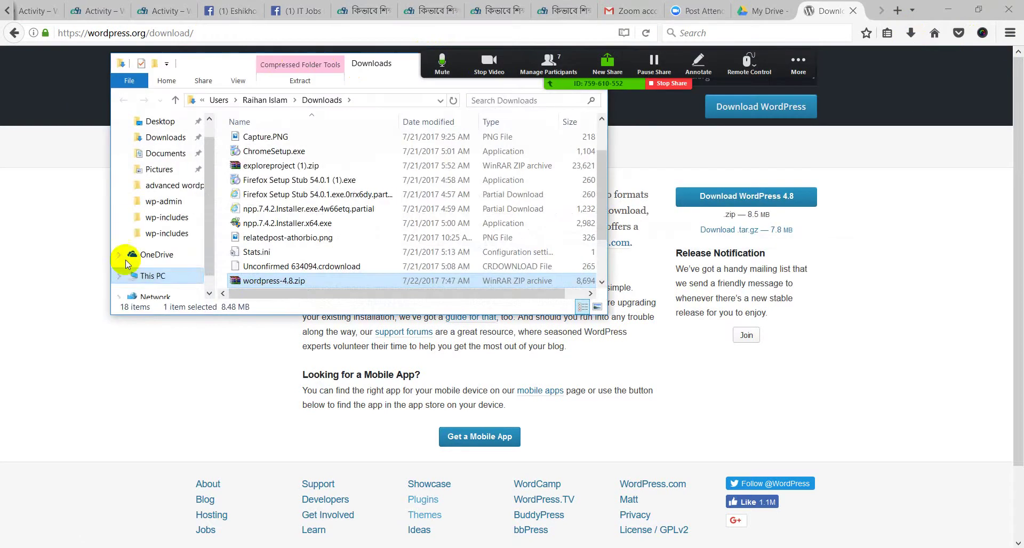
pyautogui.moveTo(206, 64); pyautogui.dragTo(174, 110)
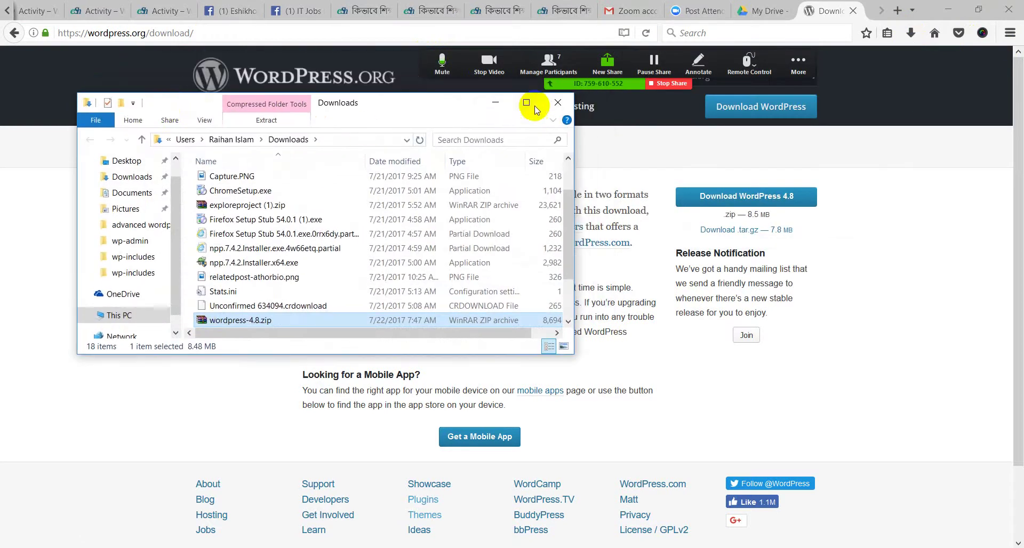
pyautogui.click(526, 102)
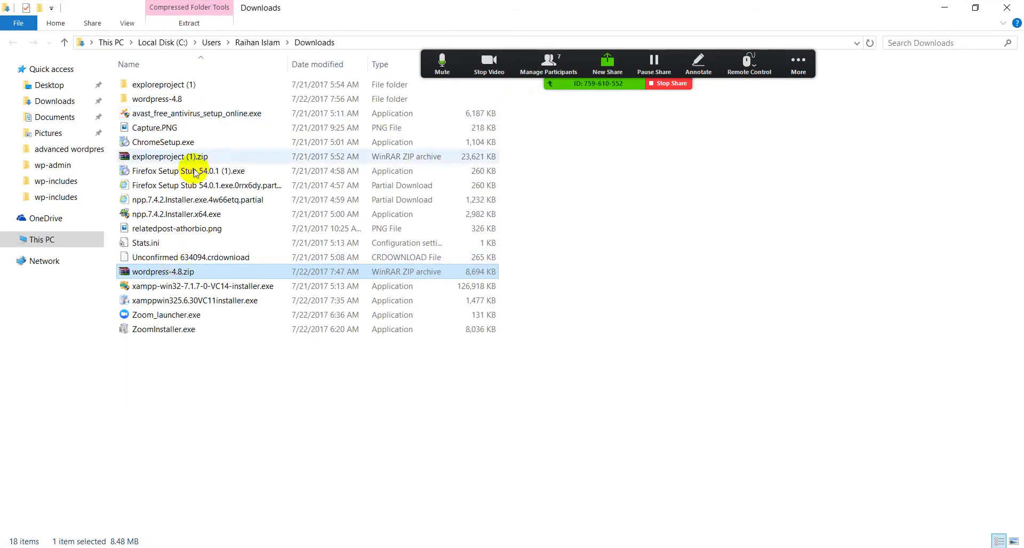
pyautogui.doubleClick(156, 99)
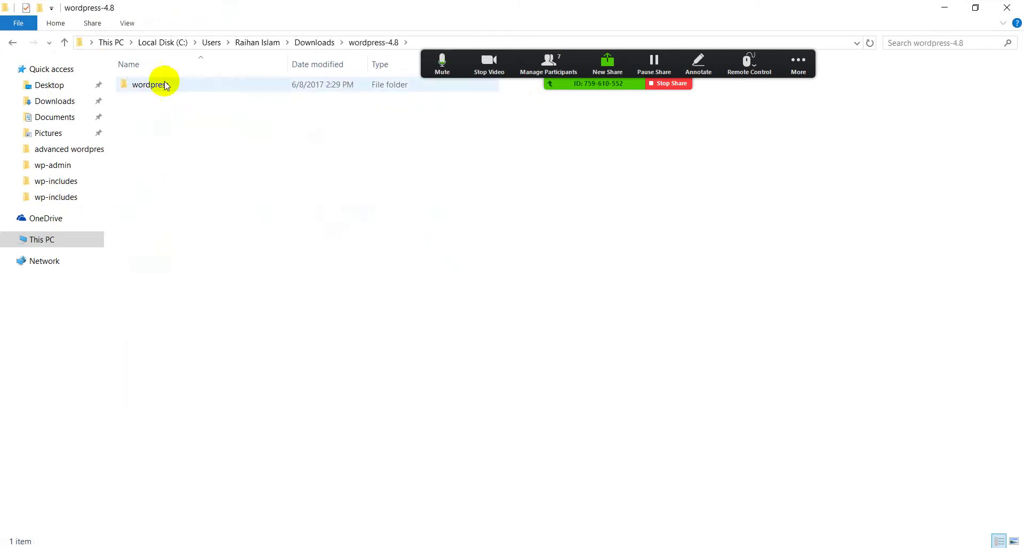
pyautogui.click(13, 42)
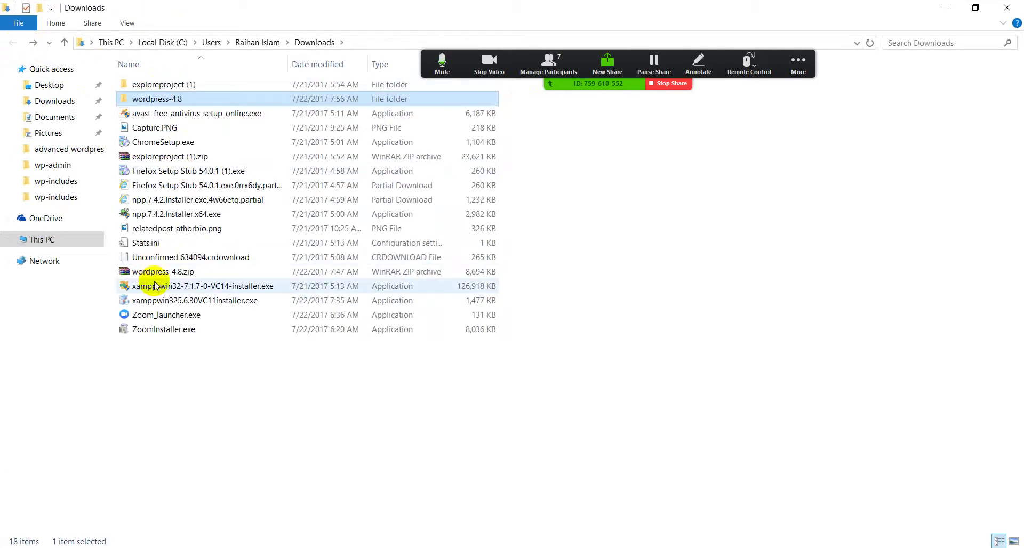
pyautogui.doubleClick(160, 97)
pyautogui.doubleClick(151, 95)
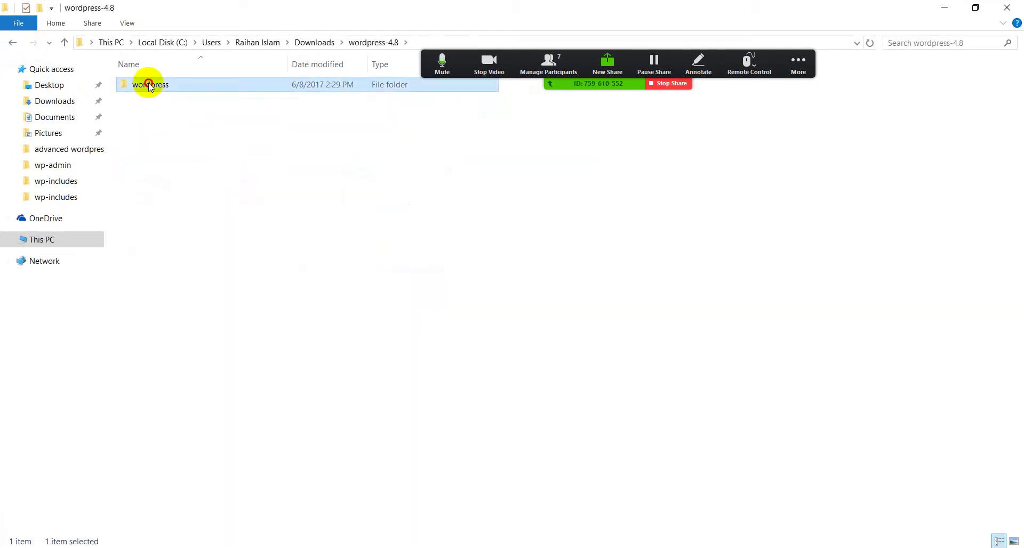
pyautogui.moveTo(147, 427); pyautogui.dragTo(238, 82)
pyautogui.click(357, 461)
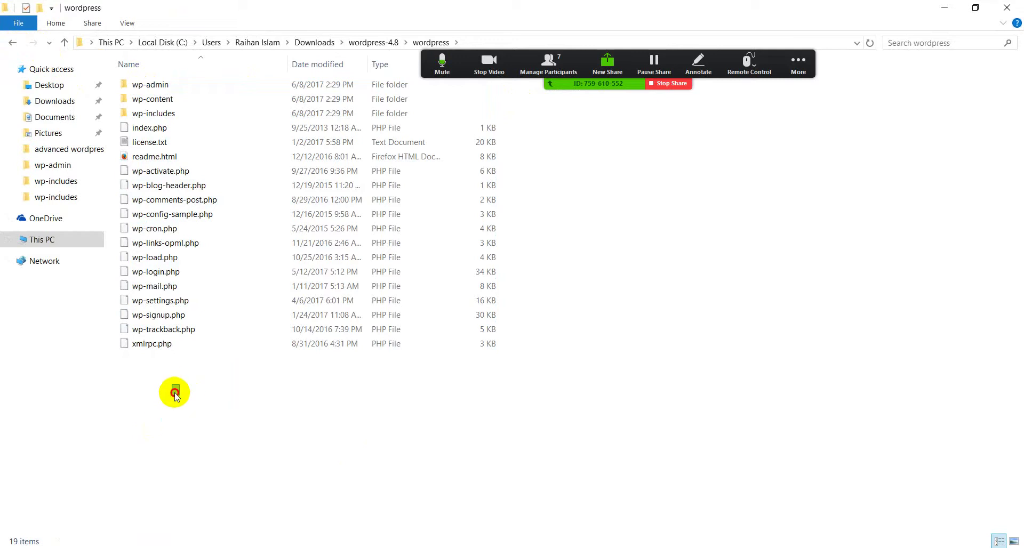
pyautogui.moveTo(176, 394); pyautogui.dragTo(208, 528)
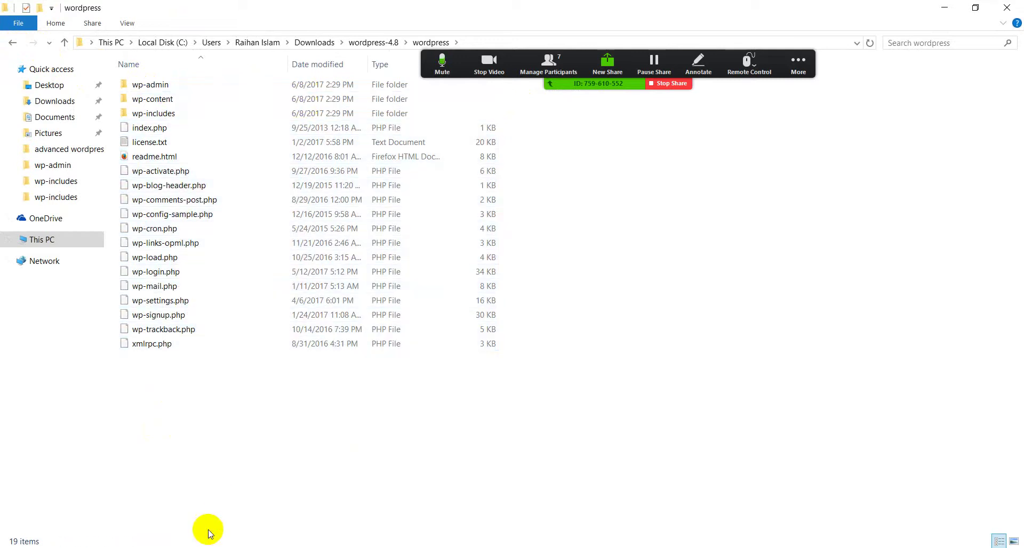
# Browse wp-content > themes into the twentyseventeen theme folder
pyautogui.doubleClick(160, 99)
pyautogui.doubleClick(160, 100)
pyautogui.moveTo(132, 217); pyautogui.dragTo(240, 97)
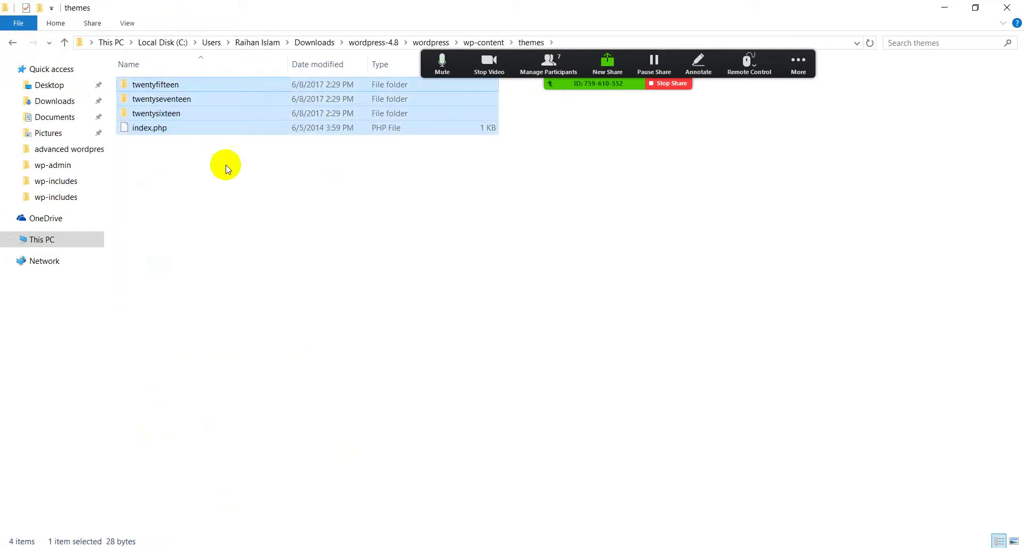
pyautogui.click(224, 164)
pyautogui.doubleClick(175, 98)
pyautogui.moveTo(133, 411); pyautogui.dragTo(286, 23)
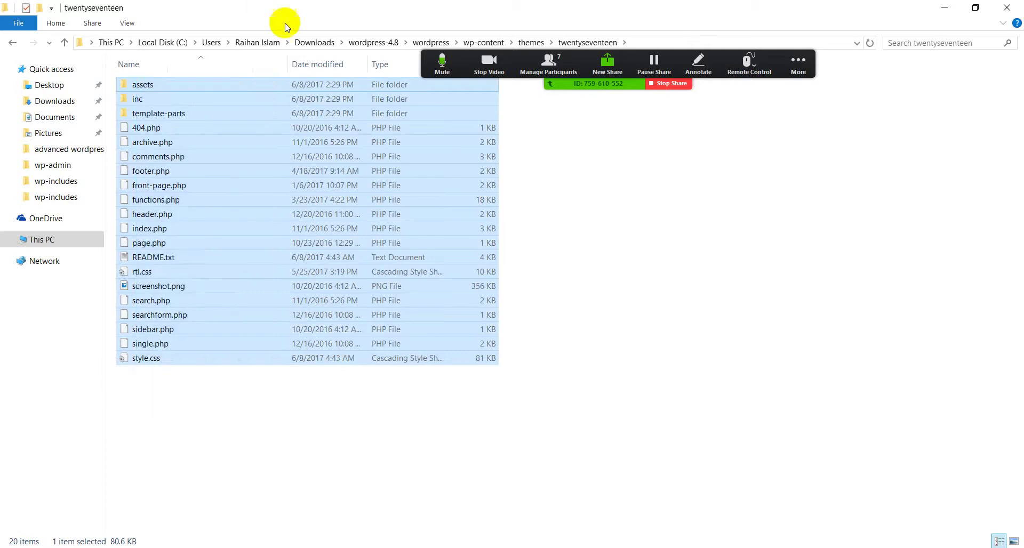
pyautogui.click(285, 422)
# Navigate back up to the Downloads folder and return to Firefox's WordPress download page
pyautogui.press('BackSpace')
pyautogui.press('BackSpace')
pyautogui.press('BackSpace')
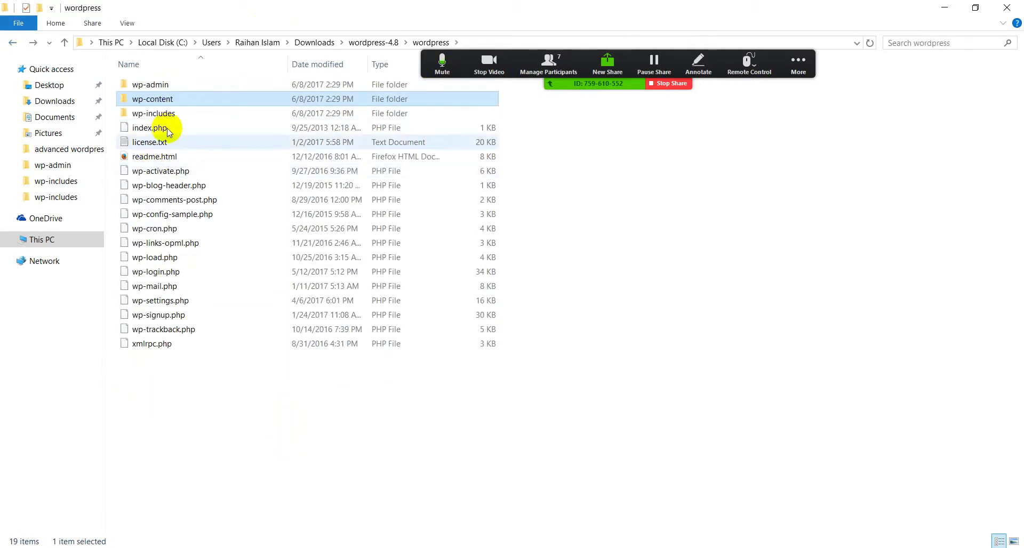
pyautogui.click(64, 42)
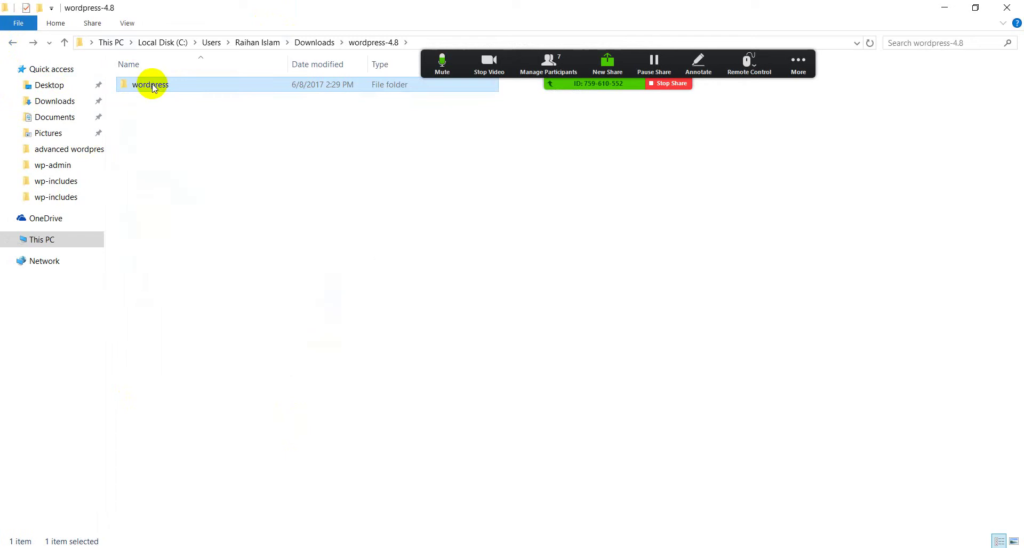
pyautogui.click(13, 43)
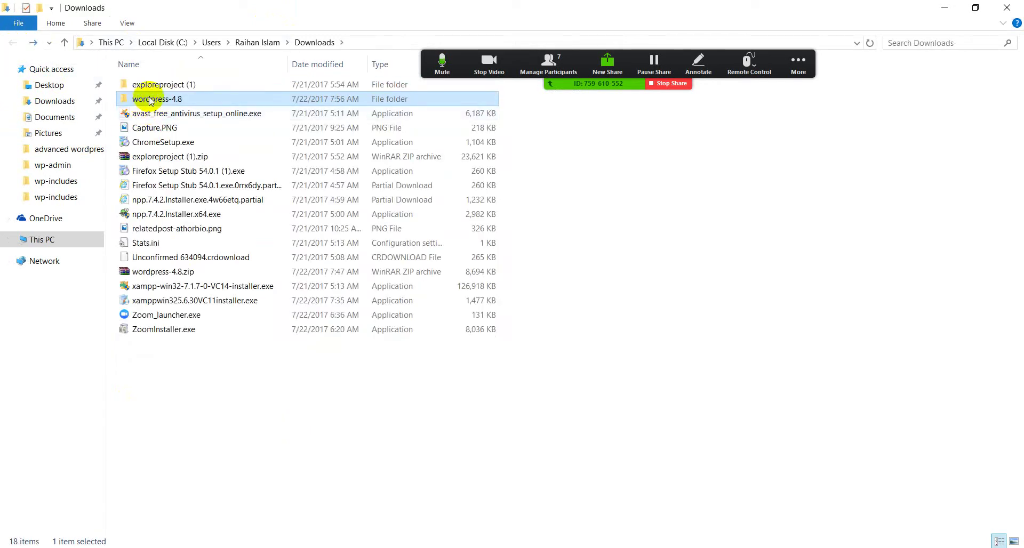
pyautogui.moveTo(201, 146)
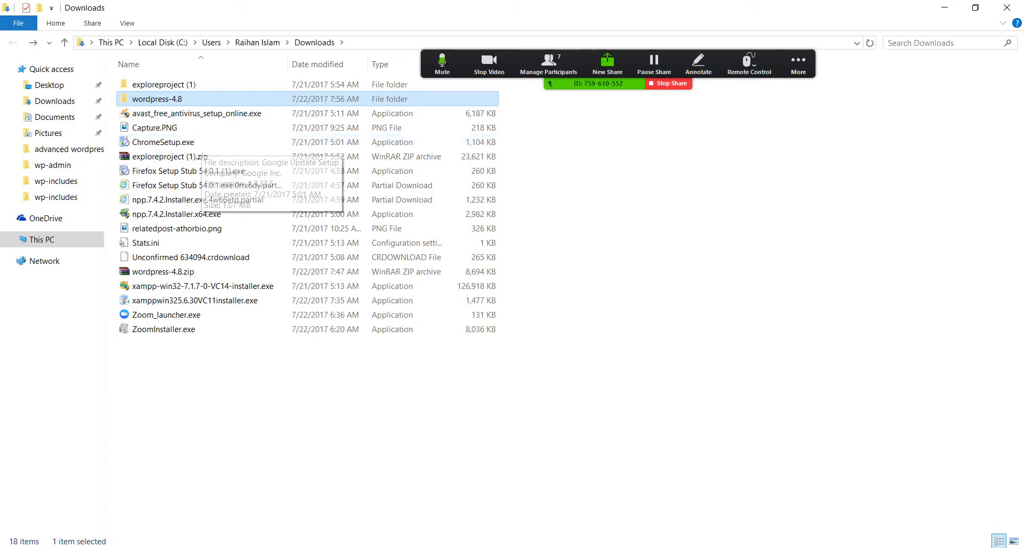
pyautogui.hotkey('alt', 'Tab')
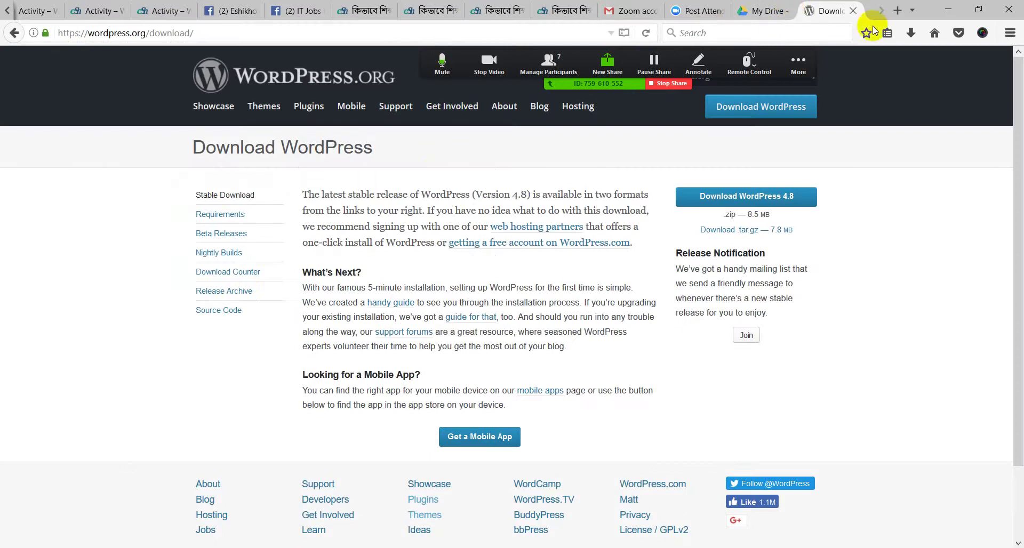
# In a new tab, load Google and search for 'xampp download'
pyautogui.click(898, 10)
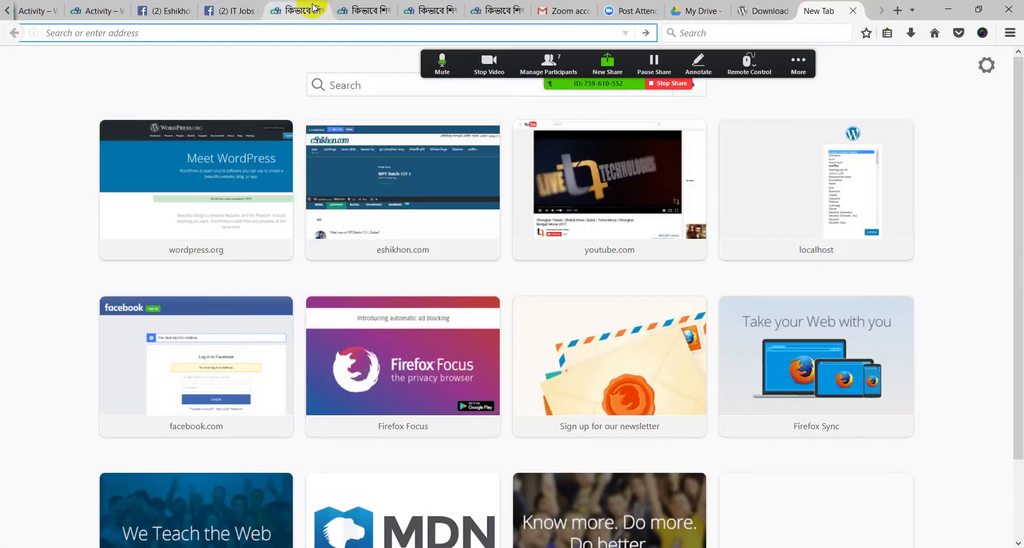
pyautogui.write('google.com/')
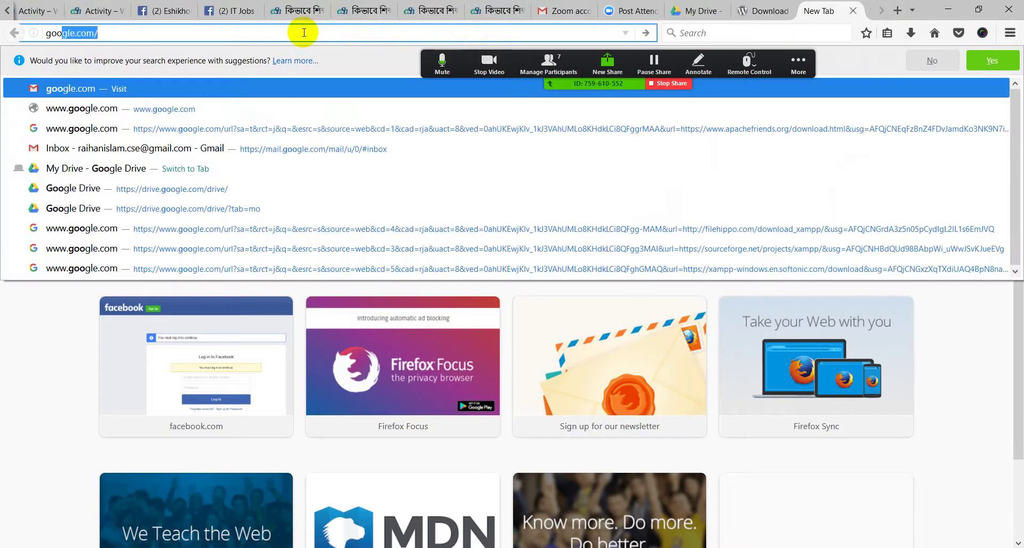
pyautogui.press('Return')
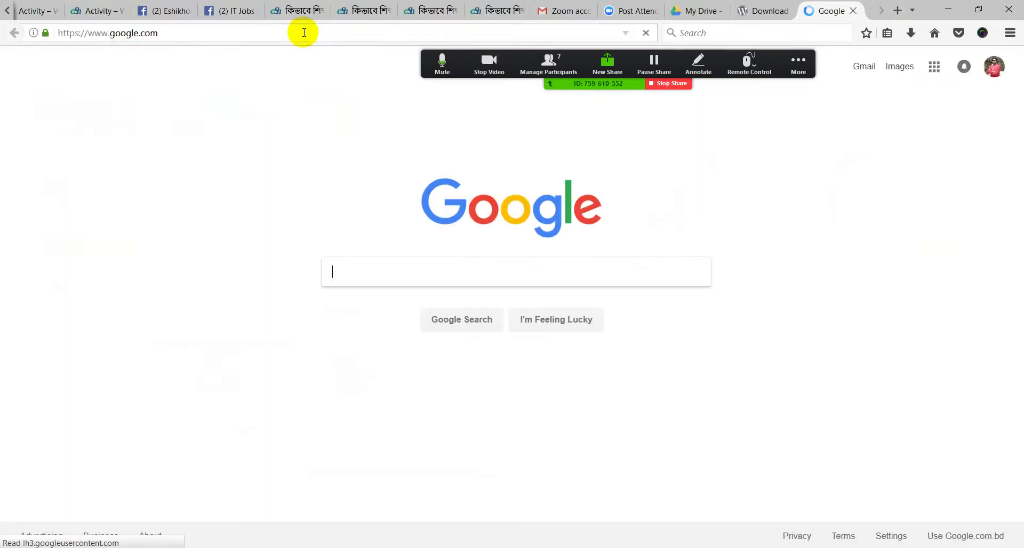
pyautogui.click(347, 265)
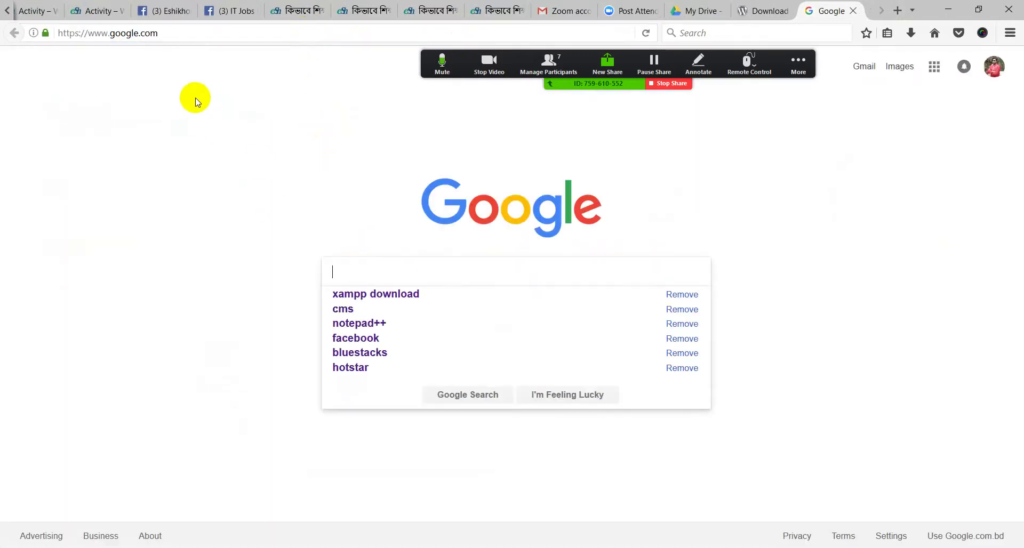
pyautogui.click(360, 300)
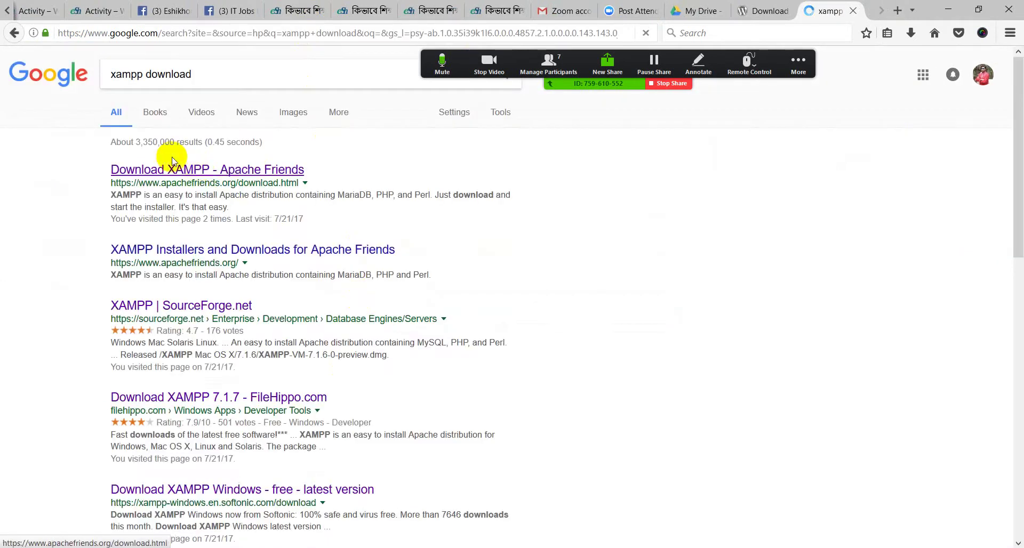
# Highlight parts of the 'xampp download' query, then scroll the results and back to the top
pyautogui.moveTo(101, 74)
pyautogui.mouseDown()
pyautogui.moveTo(178, 74)
pyautogui.moveTo(87, 73)
pyautogui.mouseUp()
pyautogui.click(118, 73)
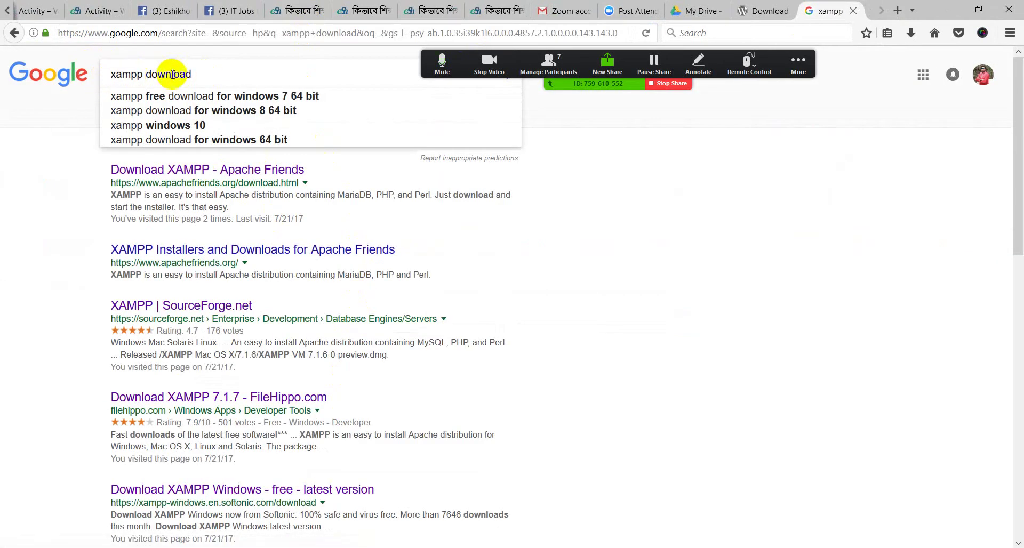
pyautogui.moveTo(192, 75); pyautogui.dragTo(67, 100)
pyautogui.click(63, 124)
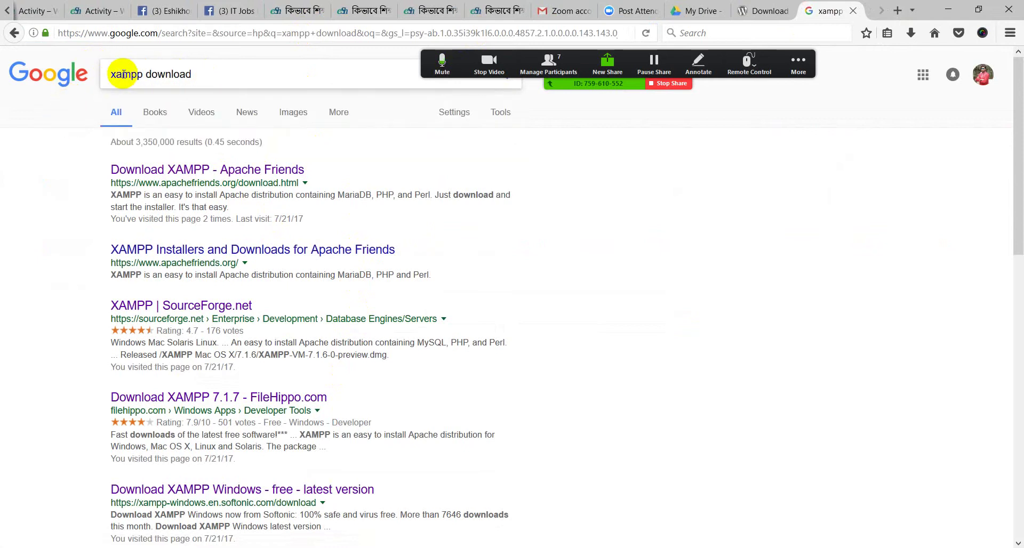
pyautogui.moveTo(196, 73); pyautogui.dragTo(110, 71)
pyautogui.click(244, 82)
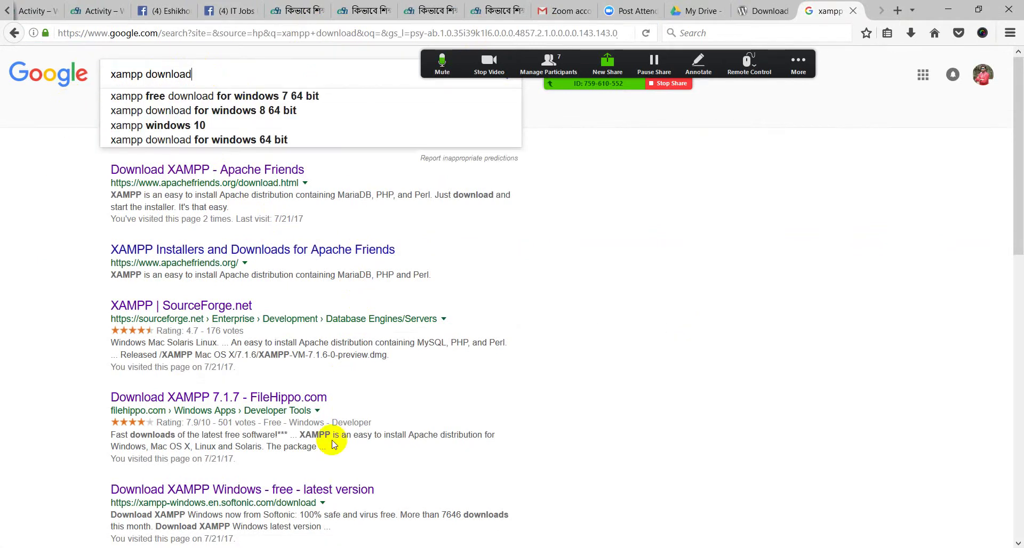
pyautogui.click(31, 259)
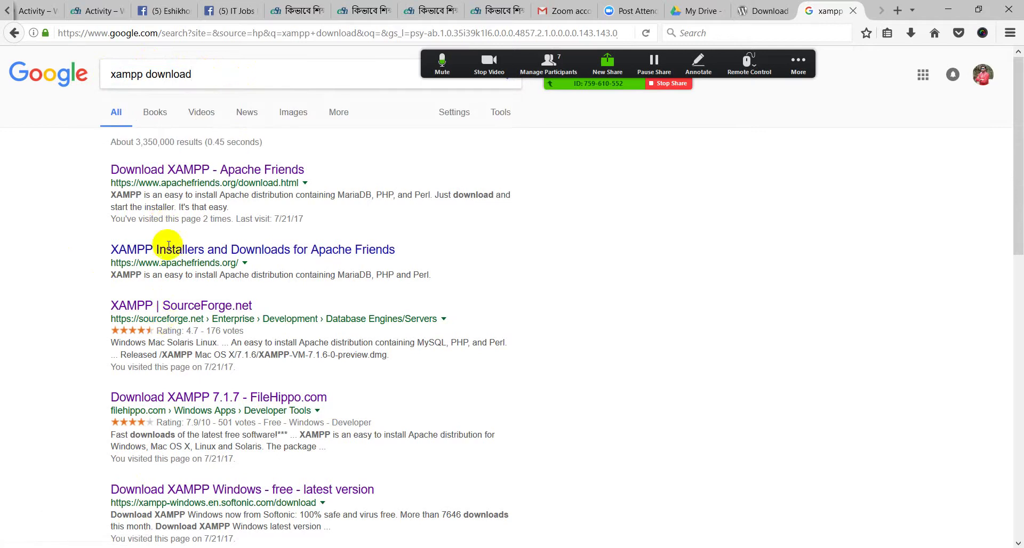
pyautogui.scroll(-8, 170, 256)
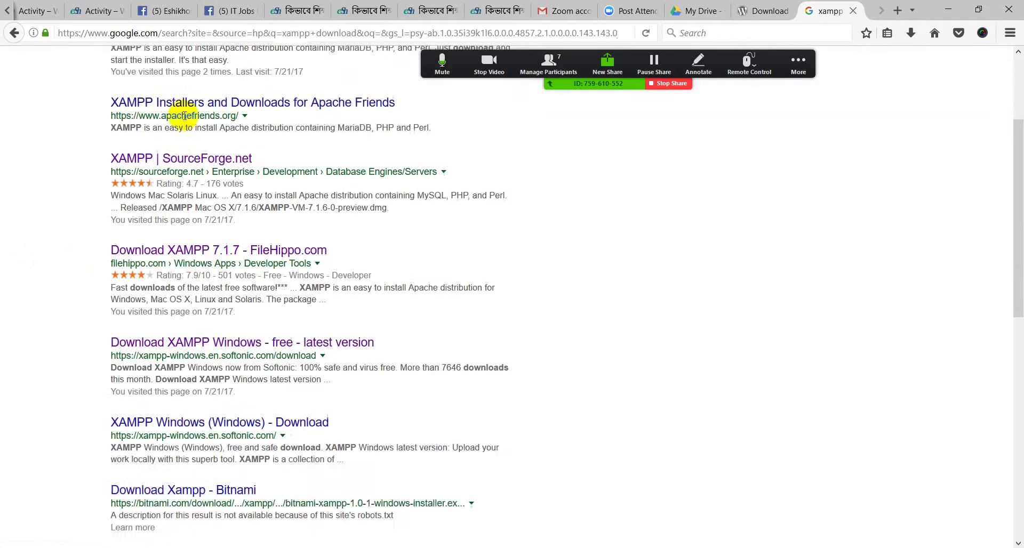
pyautogui.scroll(8, 178, 259)
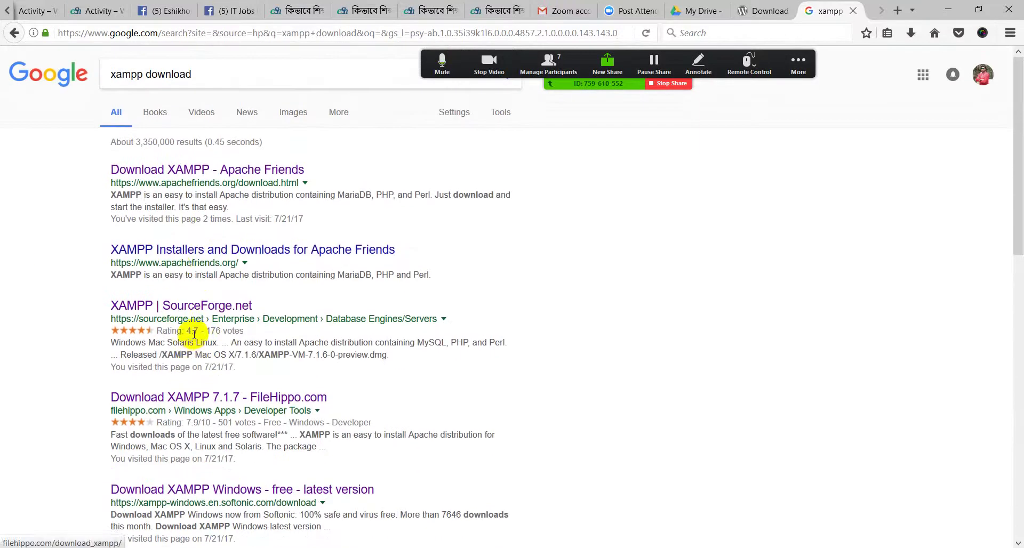
# Open the Apache Friends XAMPP search result in a new tab
pyautogui.rightClick(179, 259)
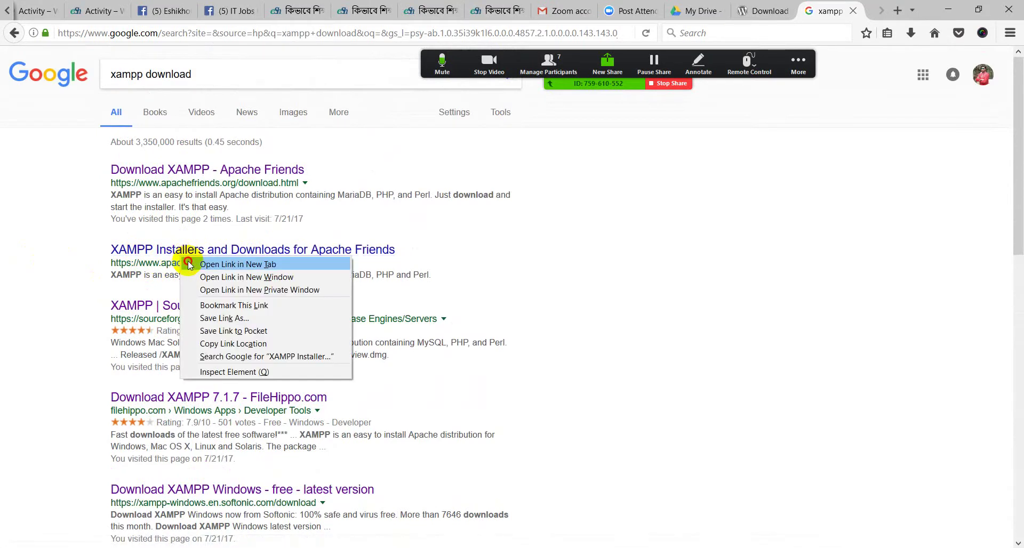
pyautogui.click(188, 261)
pyautogui.click(822, 5)
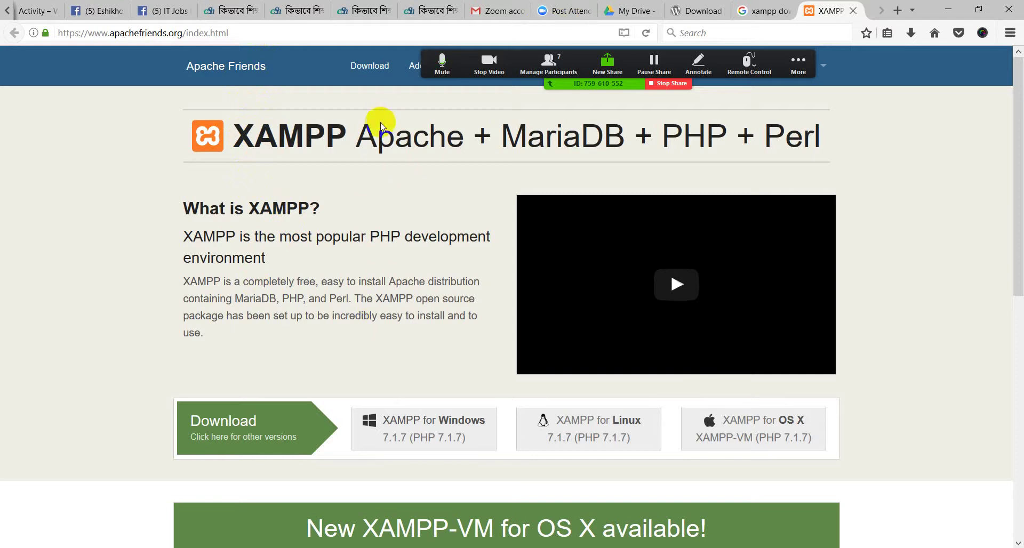
# Highlight parts of the Apache + MariaDB + PHP + Perl heading, including XAMPP, AMPP and Perl
pyautogui.moveTo(380, 127); pyautogui.dragTo(805, 132)
pyautogui.click(873, 145)
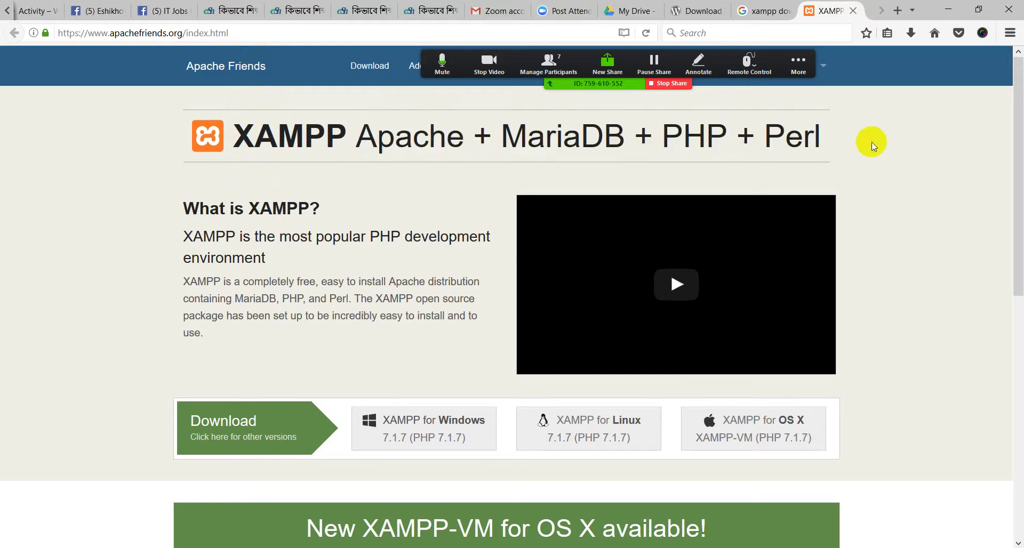
pyautogui.moveTo(873, 145); pyautogui.dragTo(731, 142)
pyautogui.click(728, 137)
pyautogui.tripleClick(208, 138)
pyautogui.click(156, 171)
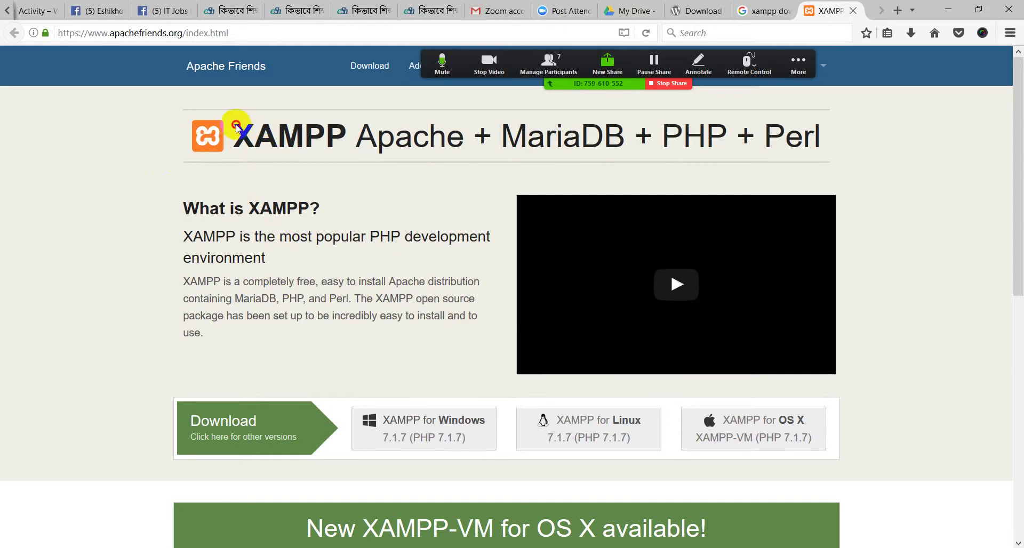
pyautogui.moveTo(348, 138); pyautogui.dragTo(199, 139)
pyautogui.click(151, 151)
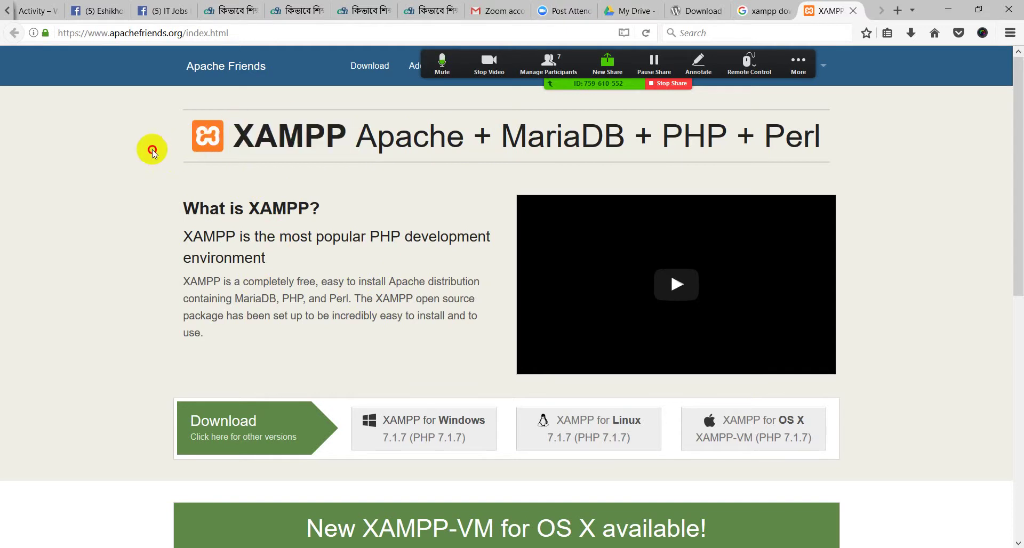
pyautogui.moveTo(341, 138); pyautogui.dragTo(255, 143)
pyautogui.click(234, 174)
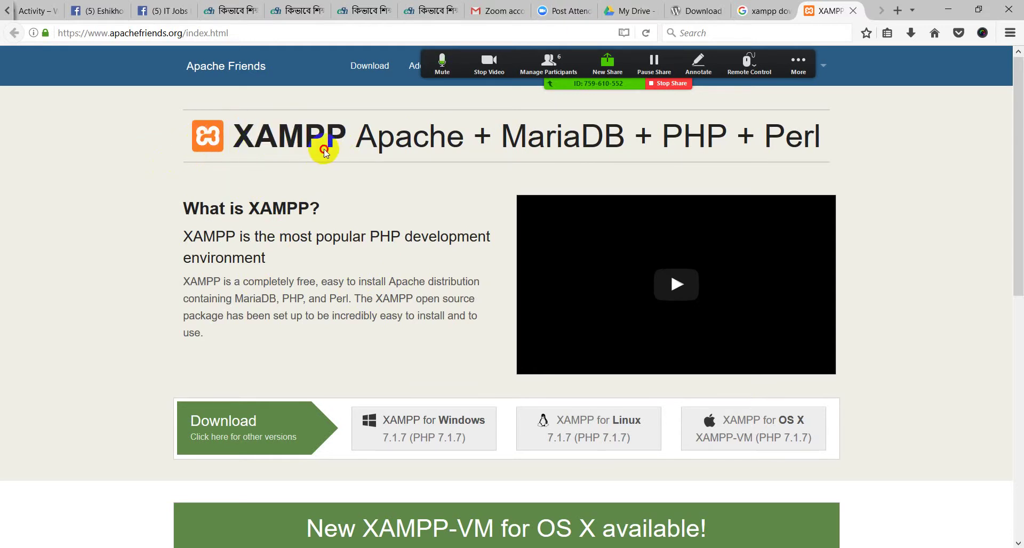
pyautogui.click(239, 189)
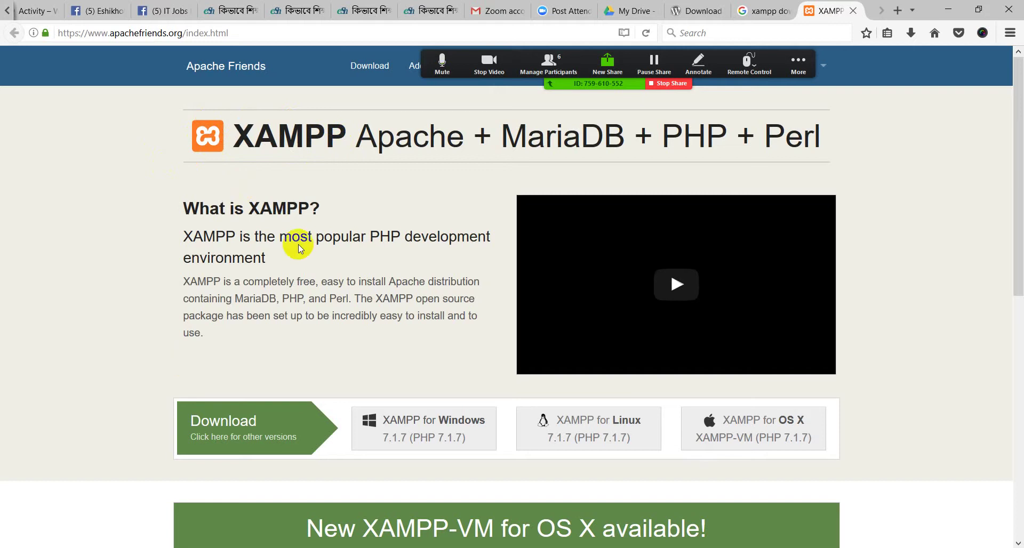
pyautogui.moveTo(343, 152); pyautogui.dragTo(242, 153)
pyautogui.click(162, 184)
# Scroll to the Download section and choose XAMPP for Windows 7.1.7
pyautogui.scroll(-4, 328, 267)
pyautogui.click(342, 309)
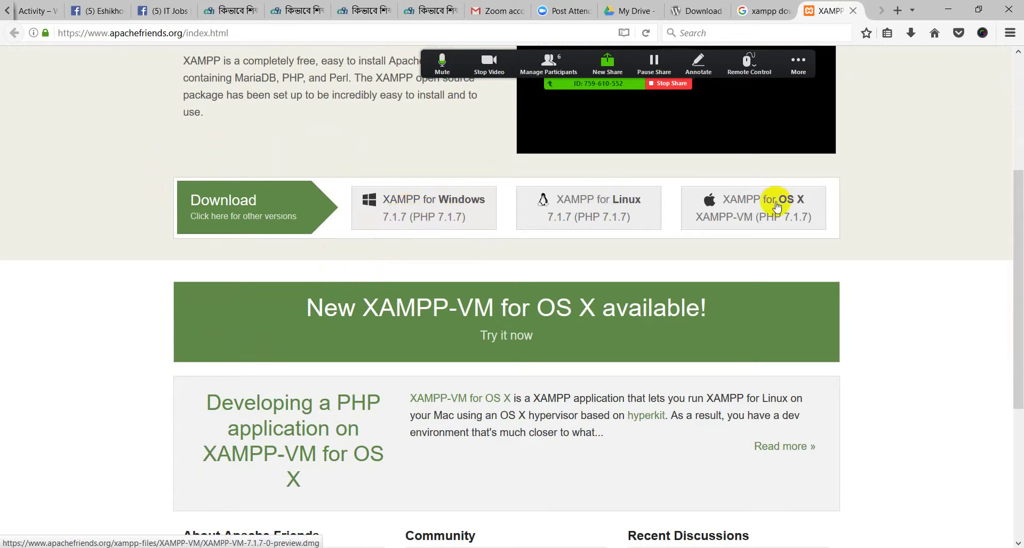
pyautogui.scroll(7, 385, 267)
pyautogui.scroll(-15, 389, 278)
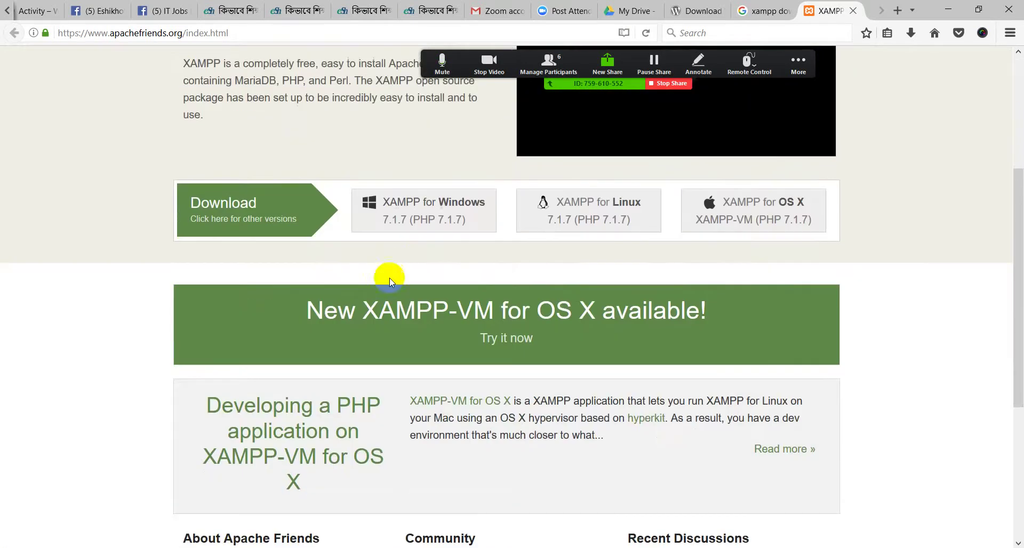
pyautogui.scroll(8, 445, 264)
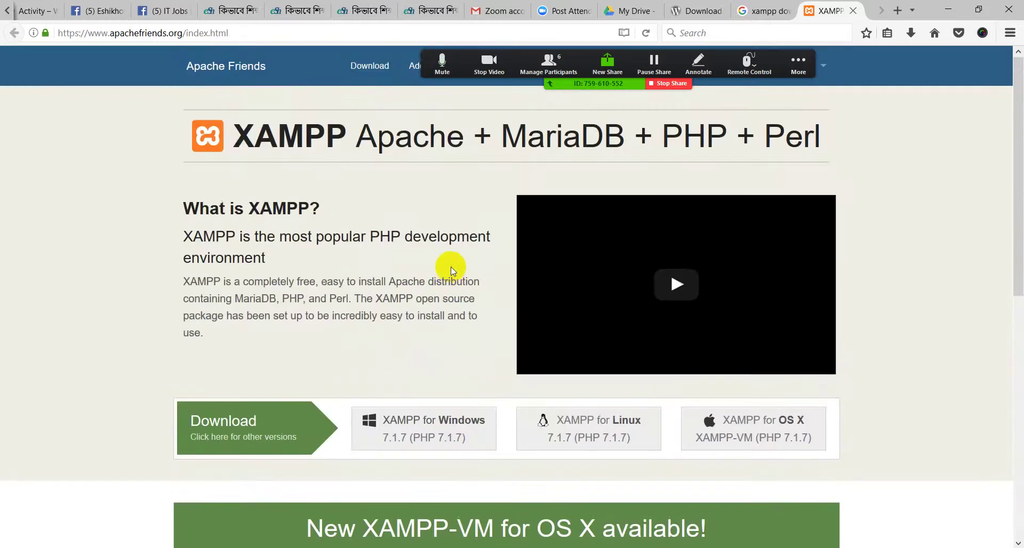
pyautogui.scroll(-3, 450, 261)
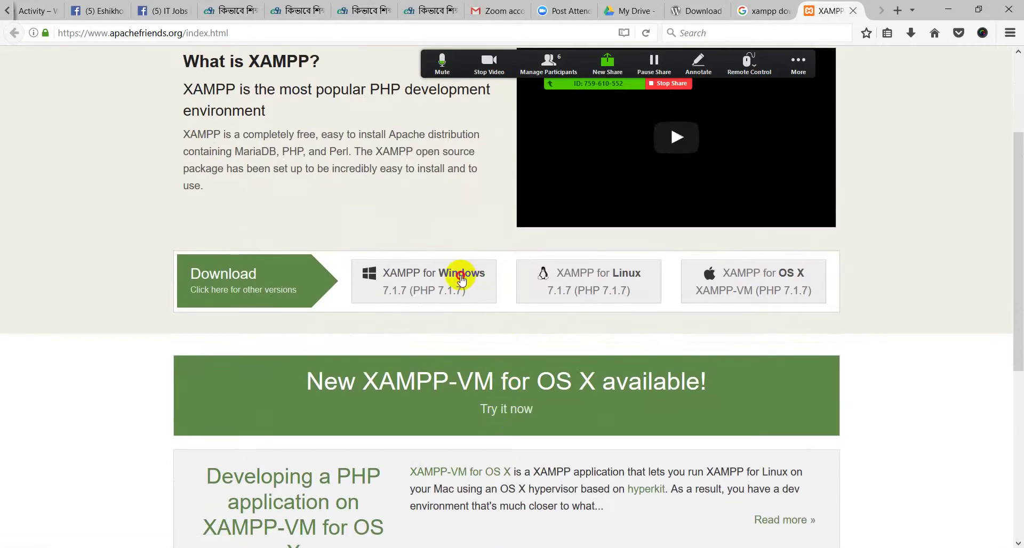
pyautogui.click(460, 276)
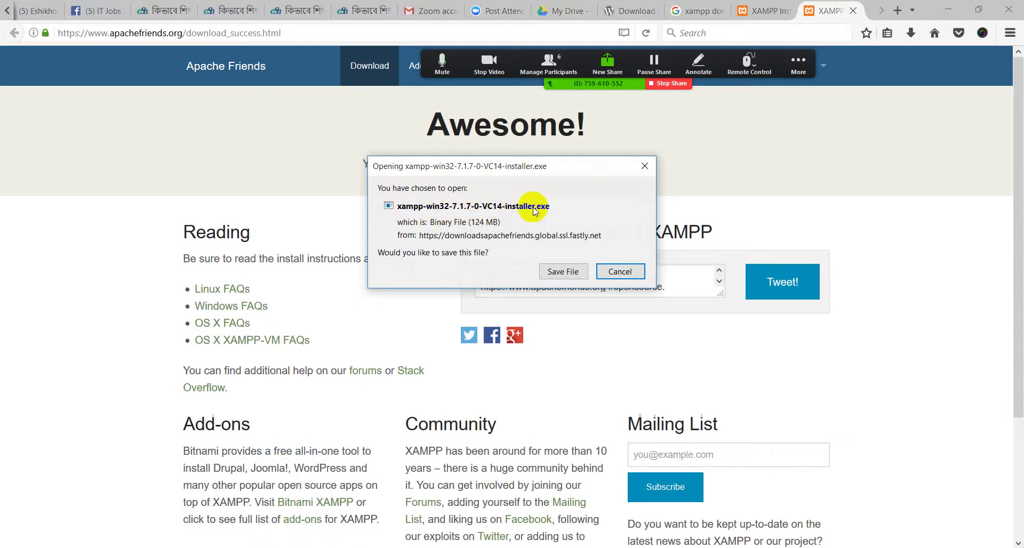
# Save the xampp-win32-7.1.7-0-VC14-installer.exe download
pyautogui.click(555, 207)
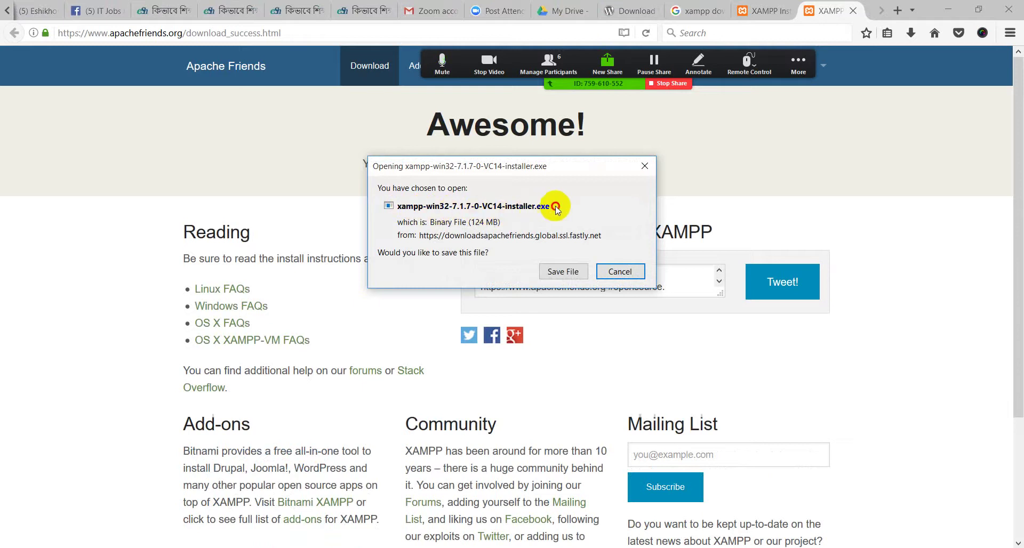
pyautogui.click(562, 272)
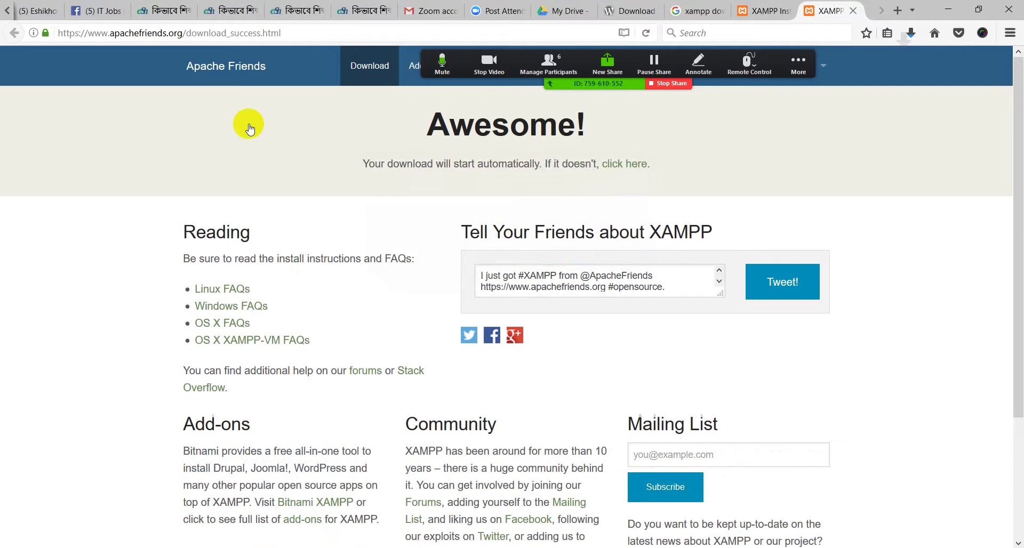
pyautogui.click(798, 63)
# Cancel the in-progress XAMPP download and minimize Firefox to reveal the Downloads folder
pyautogui.click(910, 33)
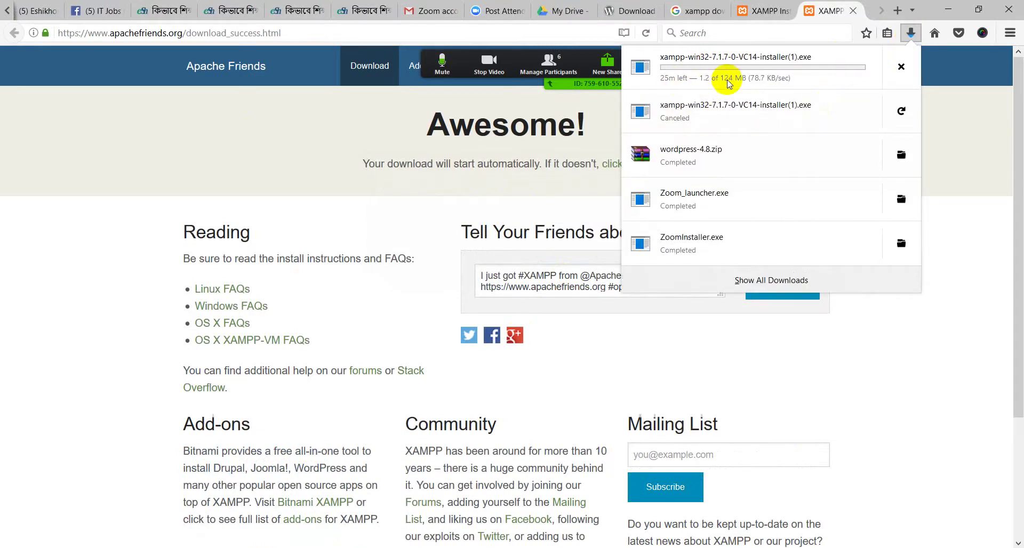
pyautogui.click(900, 66)
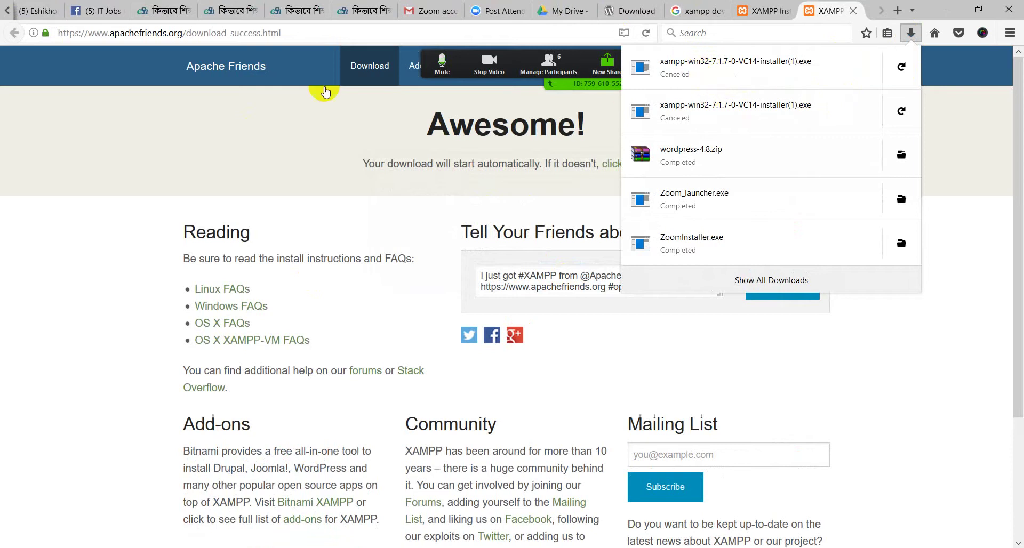
pyautogui.click(205, 133)
pyautogui.click(909, 33)
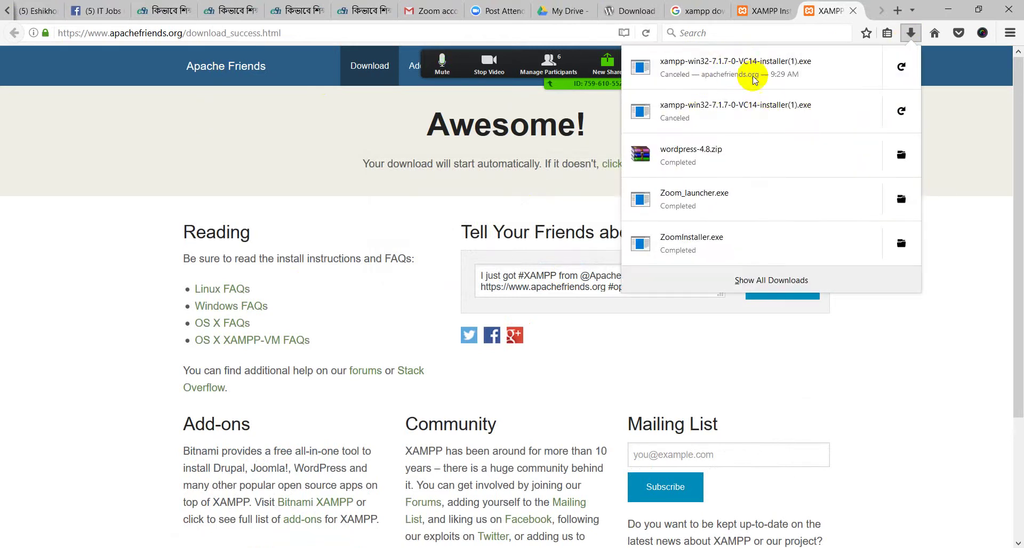
pyautogui.click(947, 71)
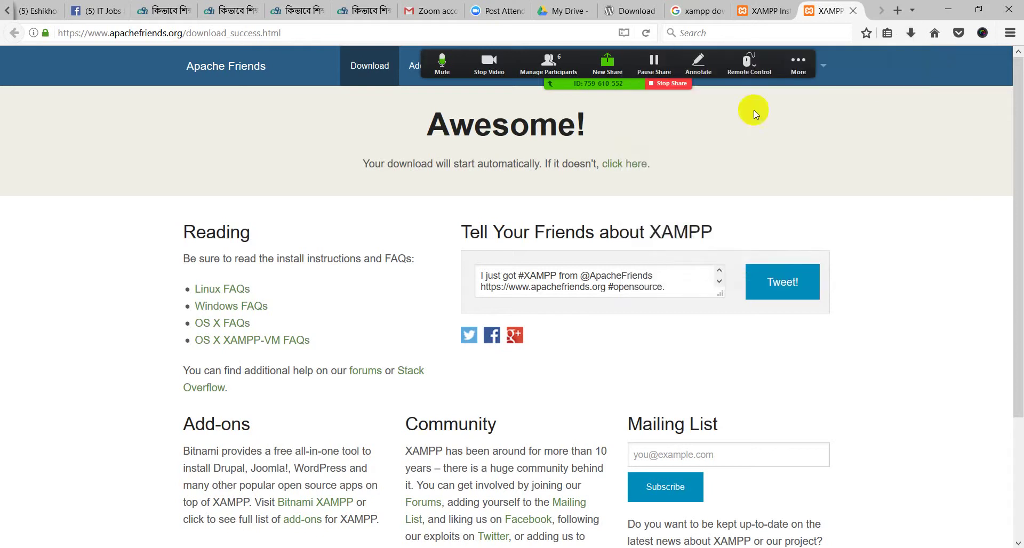
pyautogui.click(798, 63)
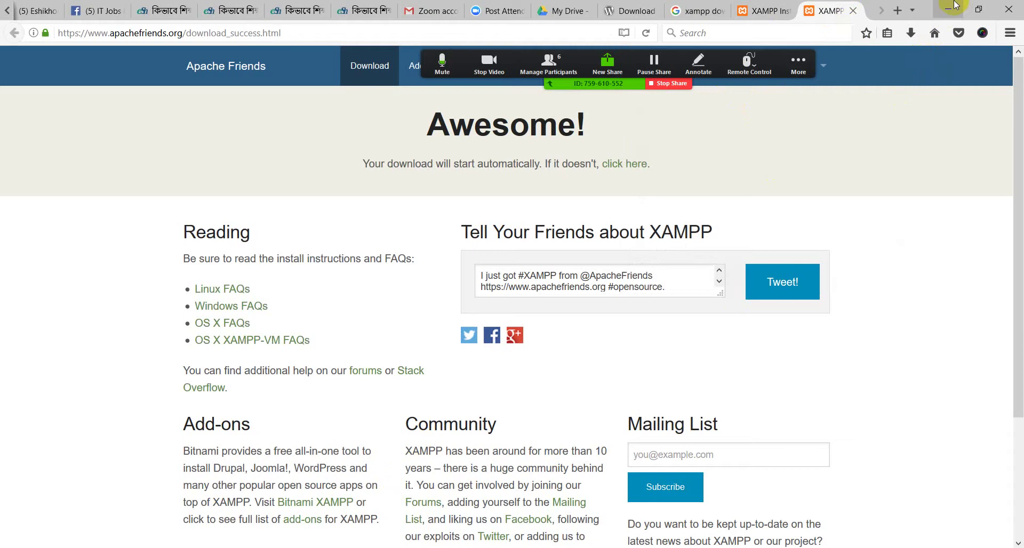
pyautogui.click(955, 5)
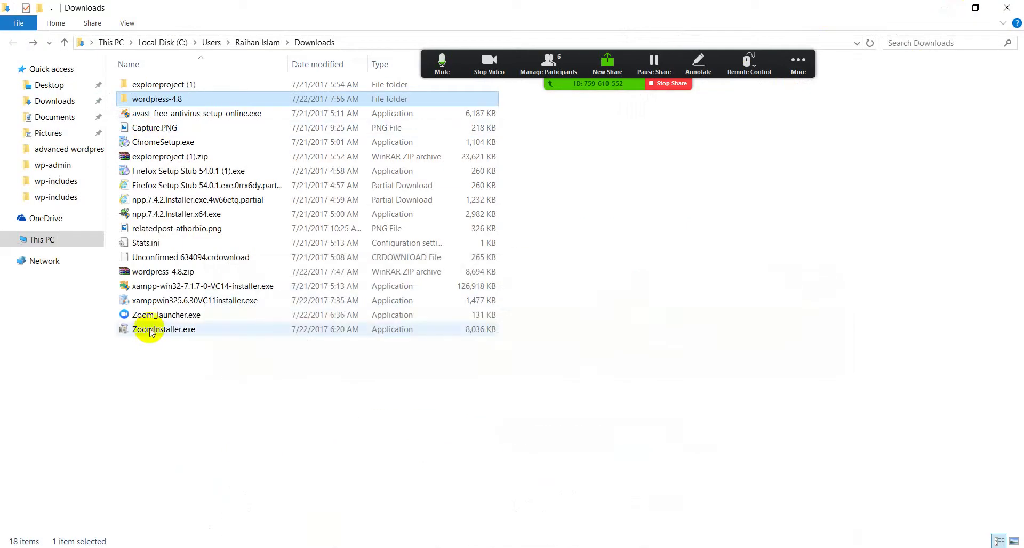
# Run the existing xampp-win32-7.1.7-0-VC14-installer.exe from the Downloads folder
pyautogui.click(173, 288)
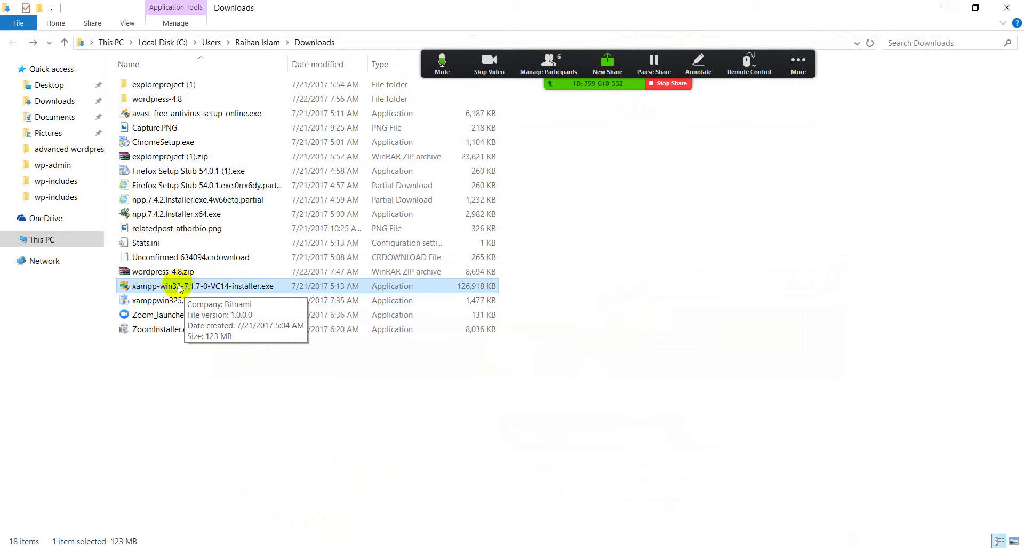
pyautogui.click(296, 376)
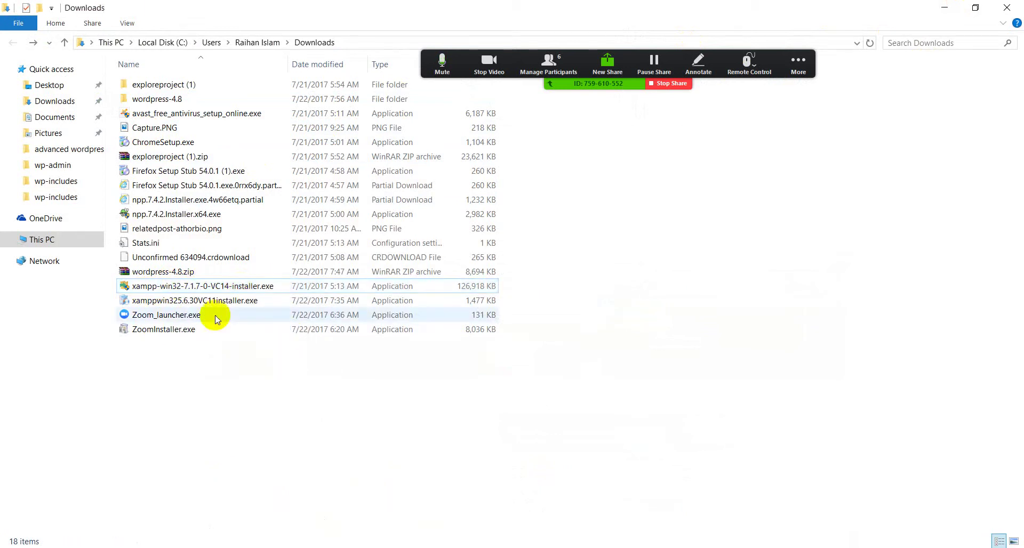
pyautogui.doubleClick(206, 287)
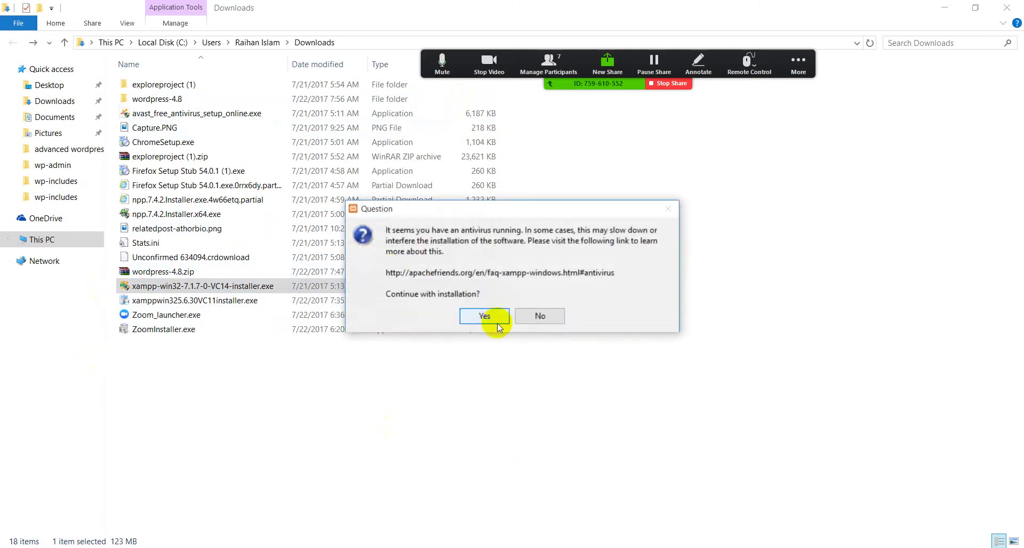
# Accept the antivirus and permissions warnings and advance through Setup keeping all components
pyautogui.click(496, 314)
pyautogui.click(512, 299)
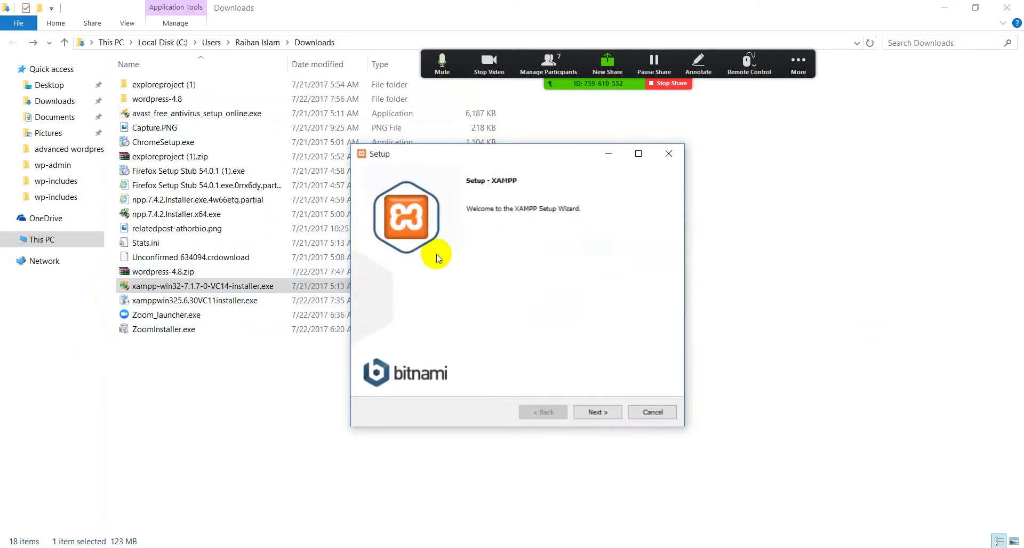
pyautogui.moveTo(503, 155); pyautogui.dragTo(352, 115)
pyautogui.click(446, 373)
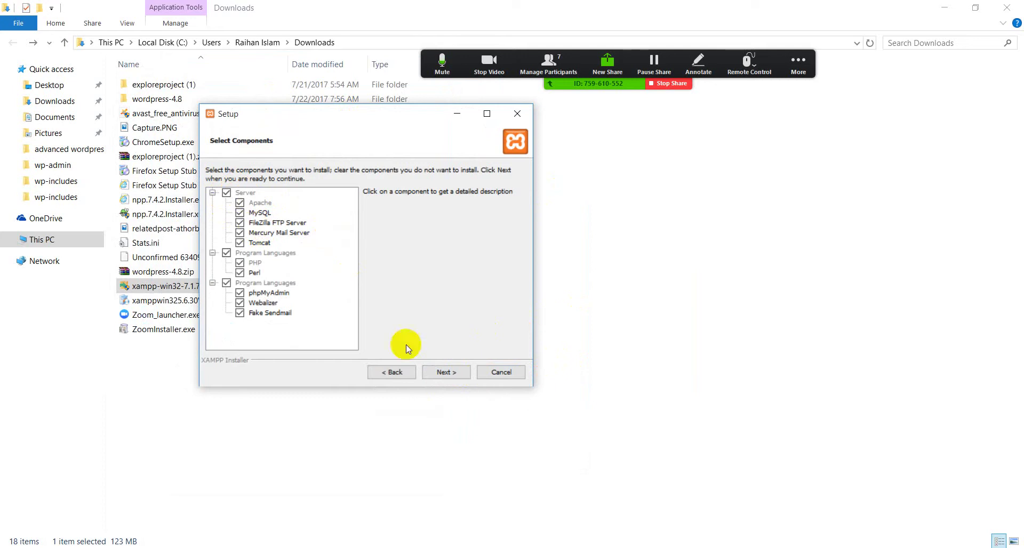
pyautogui.click(446, 372)
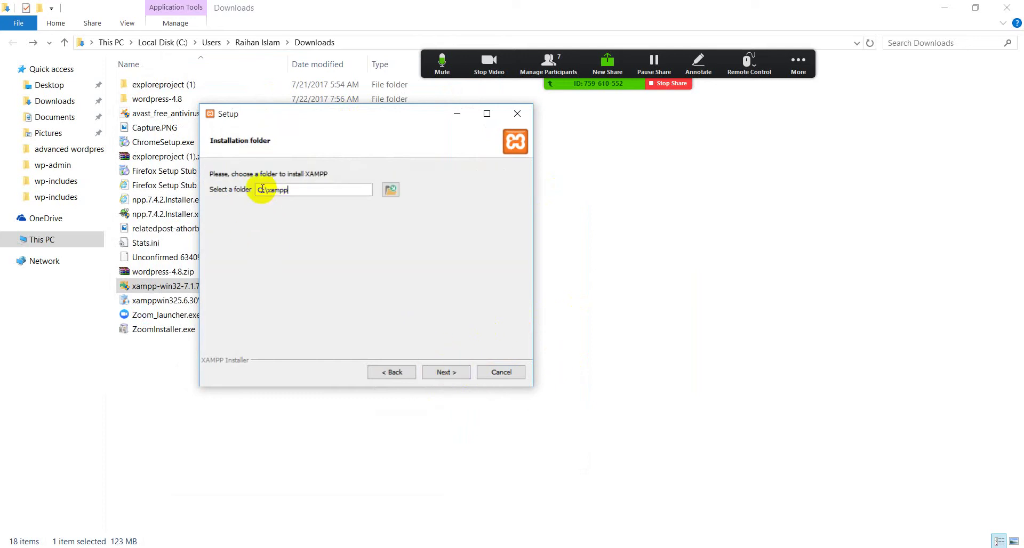
# Highlight parts of the C:\xampp installation folder path
pyautogui.moveTo(310, 191); pyautogui.dragTo(250, 197)
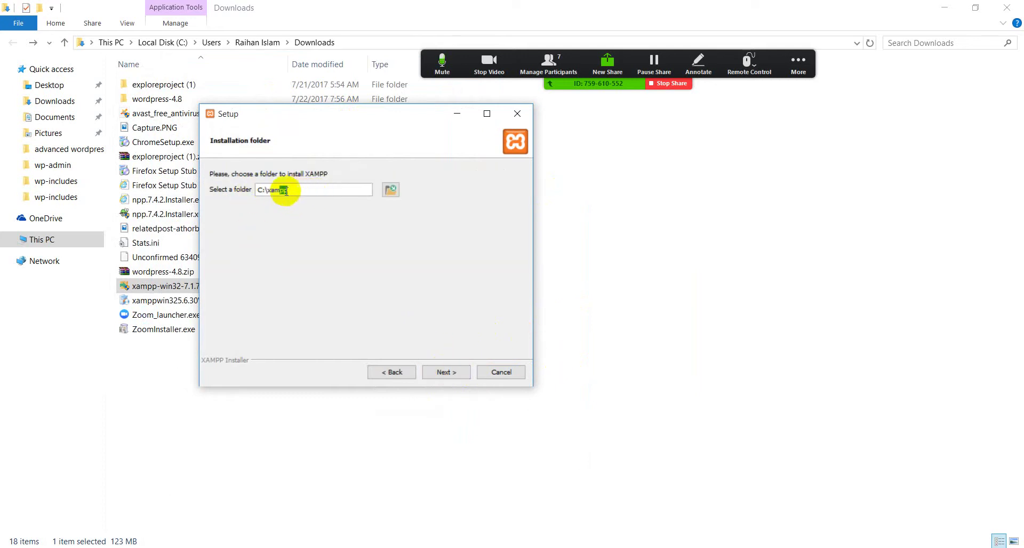
pyautogui.click(259, 191)
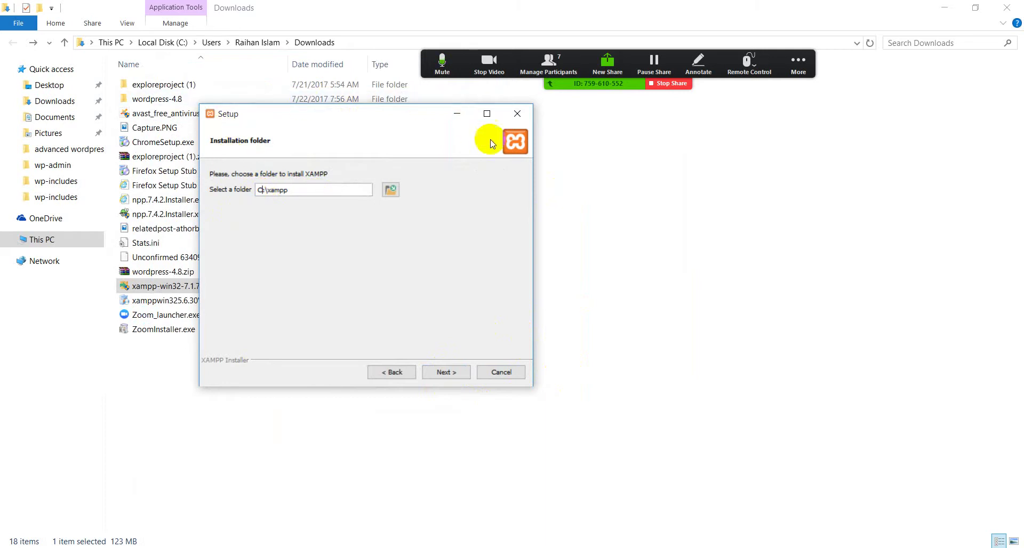
pyautogui.doubleClick(259, 190)
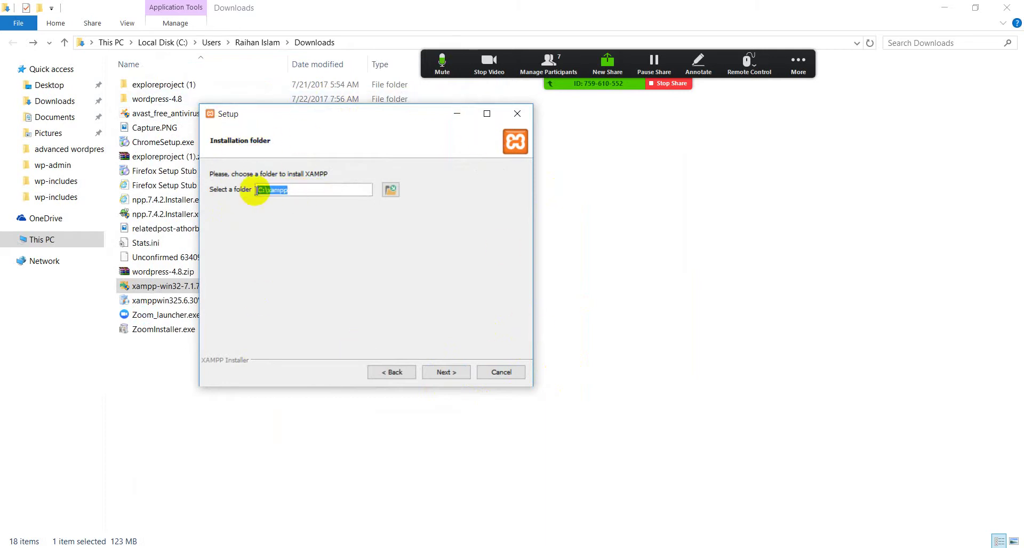
pyautogui.click(264, 192)
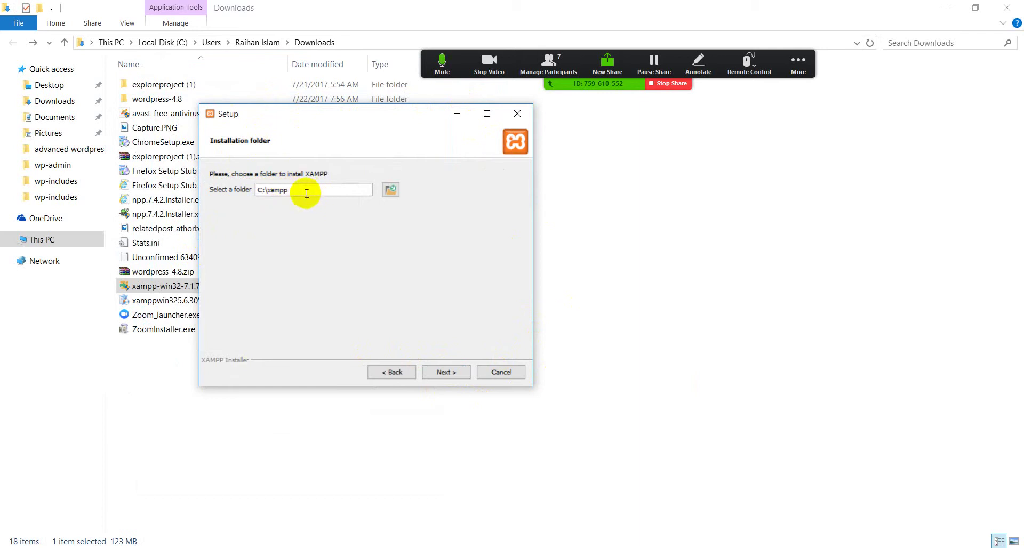
pyautogui.moveTo(304, 191); pyautogui.dragTo(270, 191)
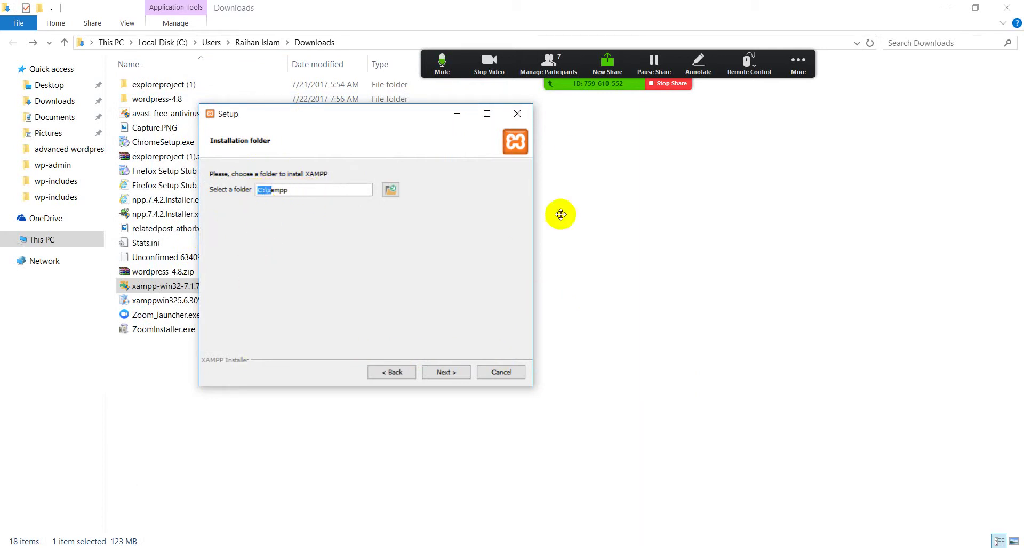
# Minimize the Downloads window and open This PC from the desktop, maximized
pyautogui.click(944, 6)
pyautogui.doubleClick(25, 27)
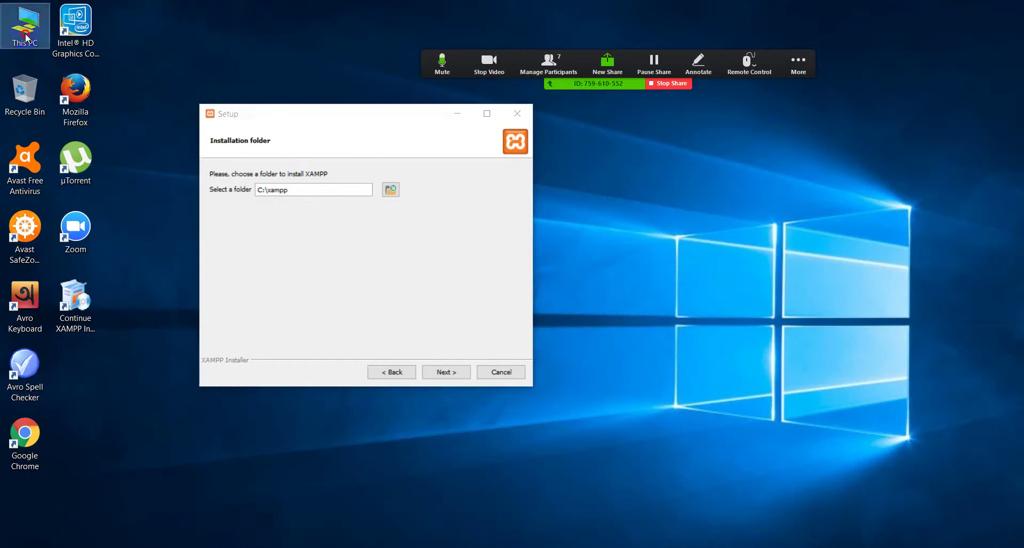
pyautogui.click(543, 119)
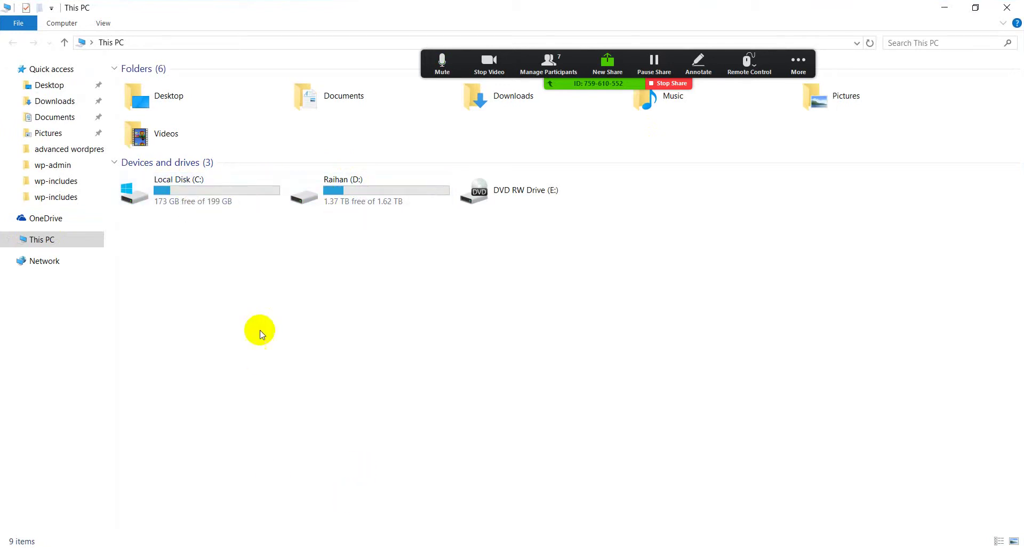
# Look inside Local Disk (C:) and drive D:, then open XAMPP Setup's install-folder browser
pyautogui.click(190, 195)
pyautogui.doubleClick(190, 195)
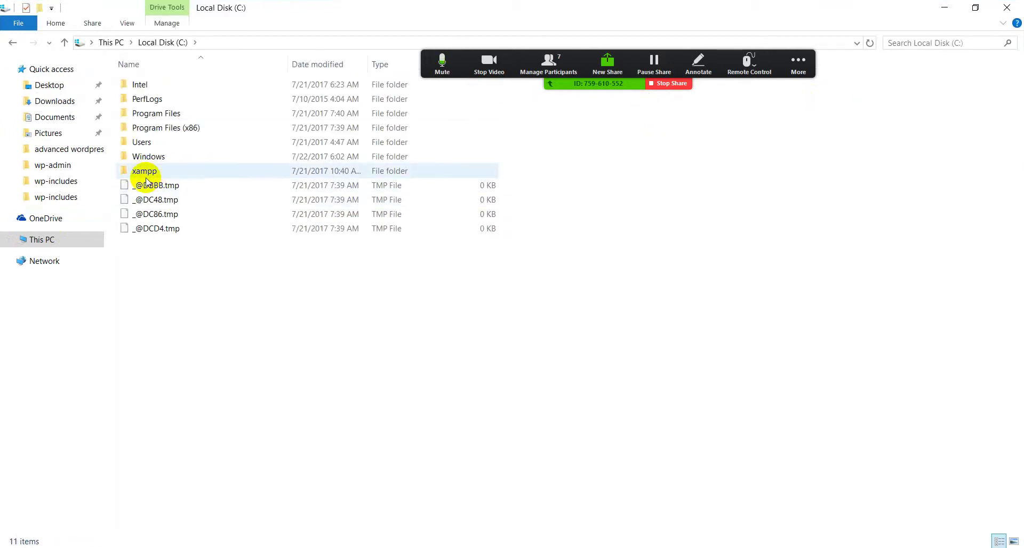
pyautogui.click(12, 43)
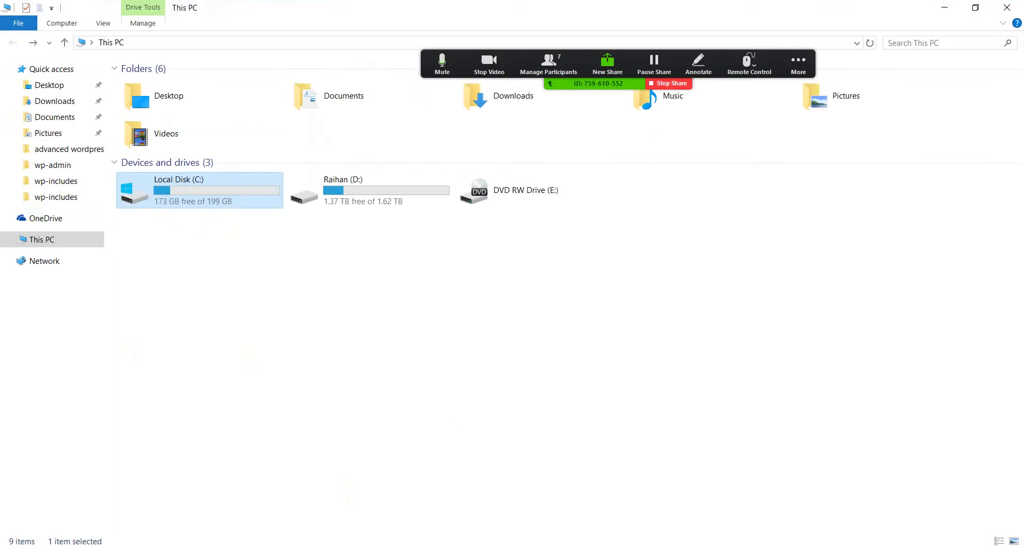
pyautogui.click(347, 192)
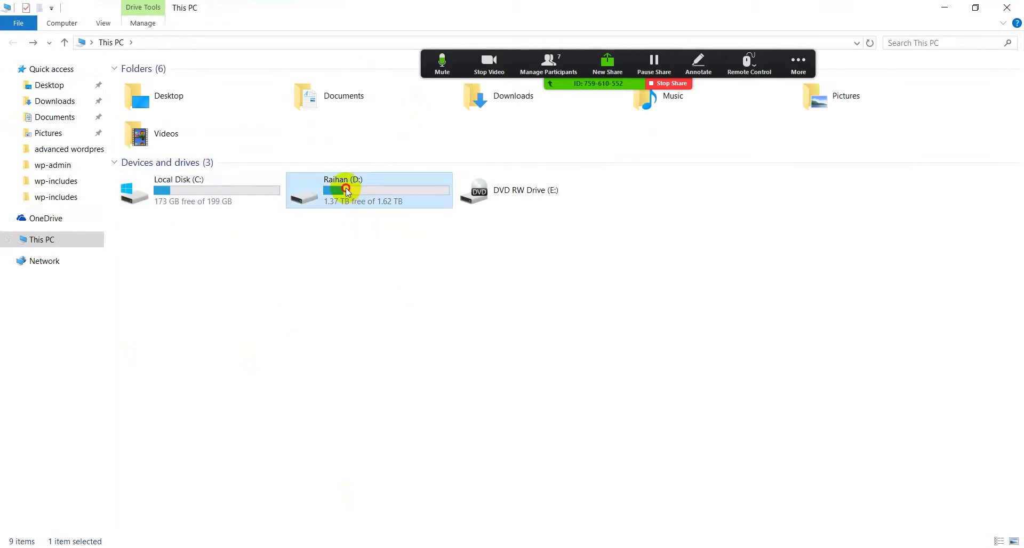
pyautogui.doubleClick(345, 188)
pyautogui.hotkey('alt', 'Tab')
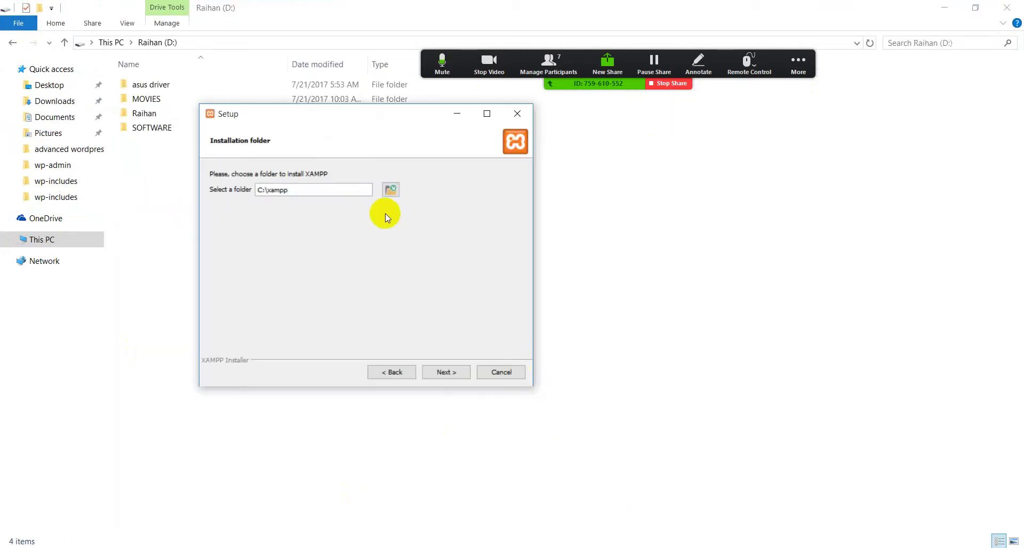
pyautogui.click(392, 189)
pyautogui.moveTo(594, 254); pyautogui.dragTo(601, 313)
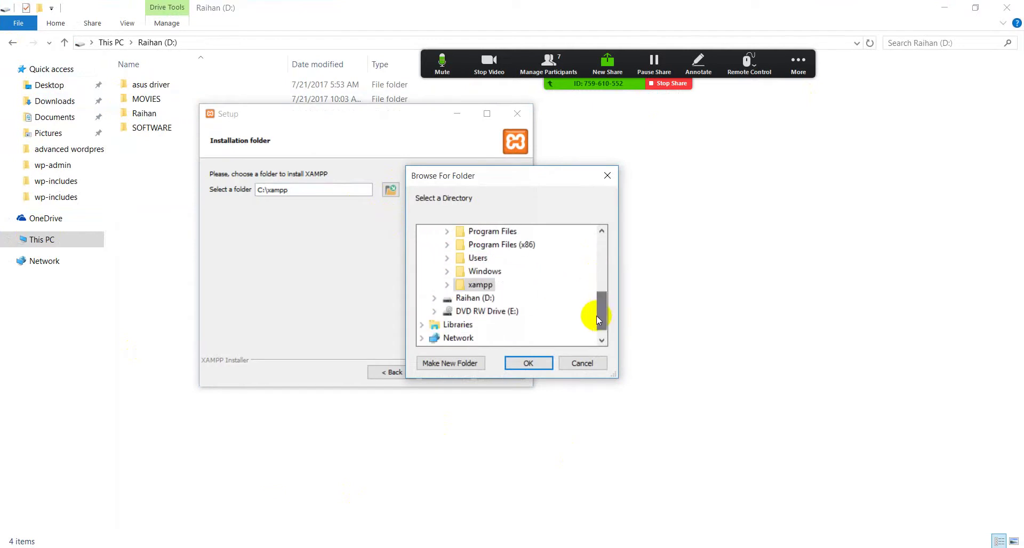
pyautogui.doubleClick(472, 299)
pyautogui.moveTo(600, 302); pyautogui.dragTo(601, 202)
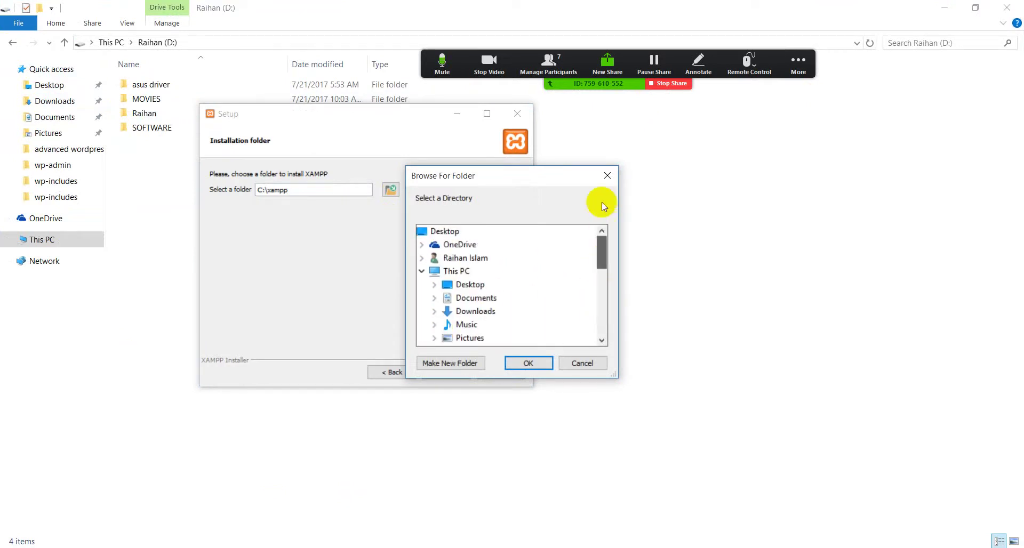
pyautogui.click(607, 175)
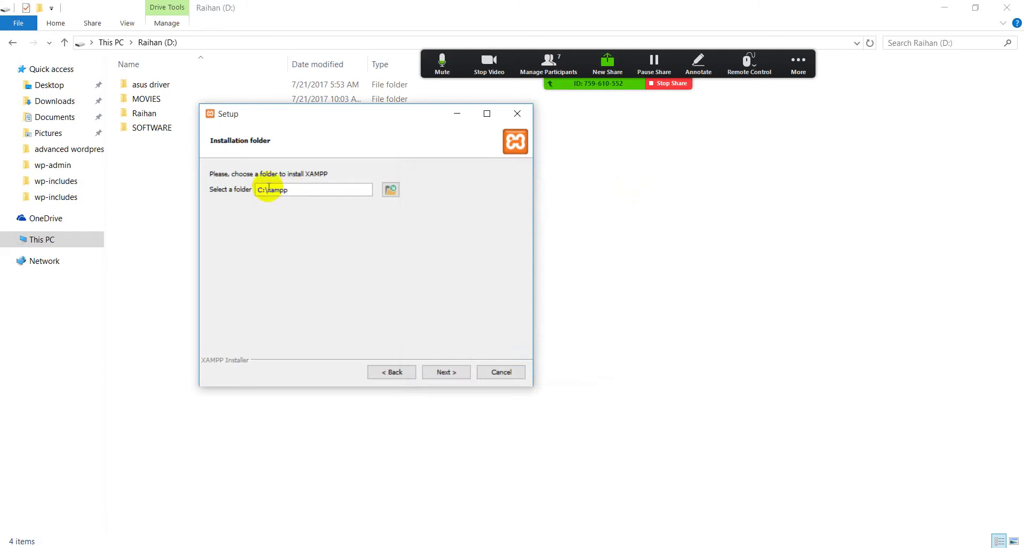
pyautogui.moveTo(267, 191); pyautogui.dragTo(259, 191)
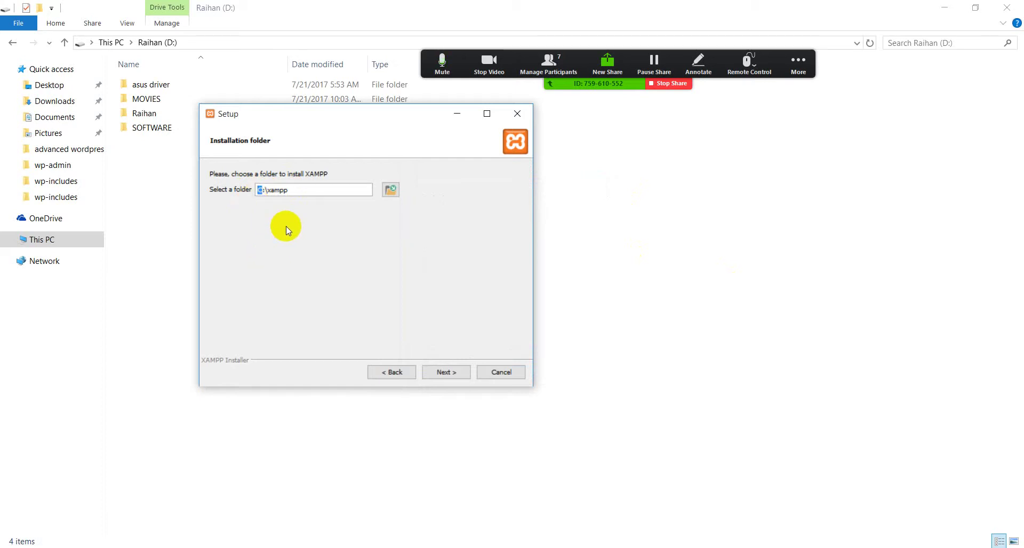
pyautogui.click(263, 190)
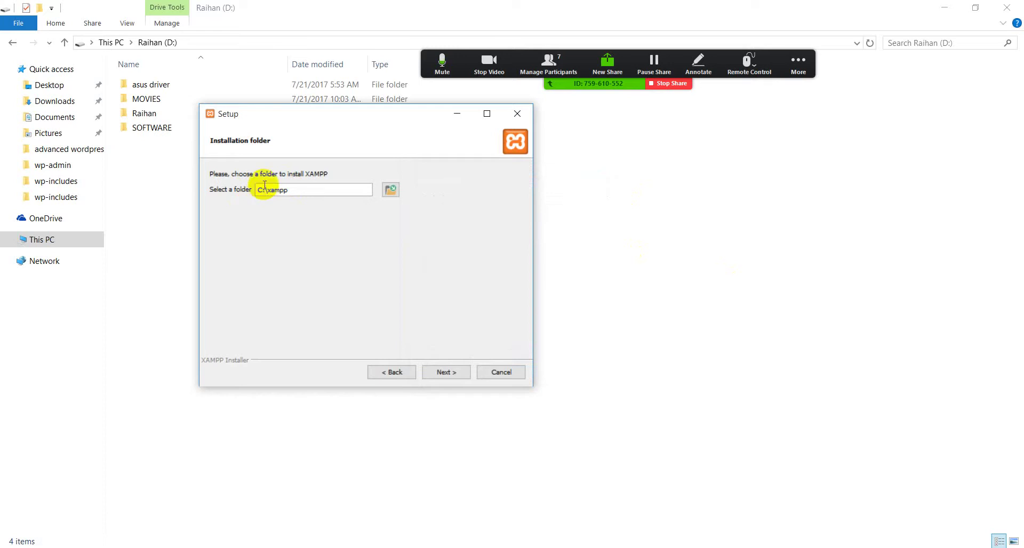
pyautogui.moveTo(264, 187); pyautogui.dragTo(231, 192)
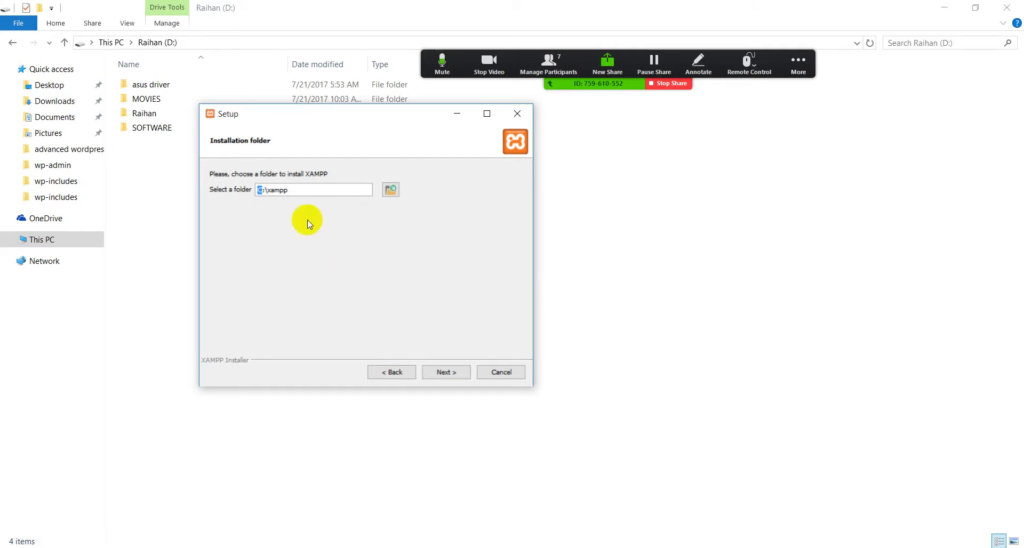
pyautogui.moveTo(292, 190); pyautogui.dragTo(245, 194)
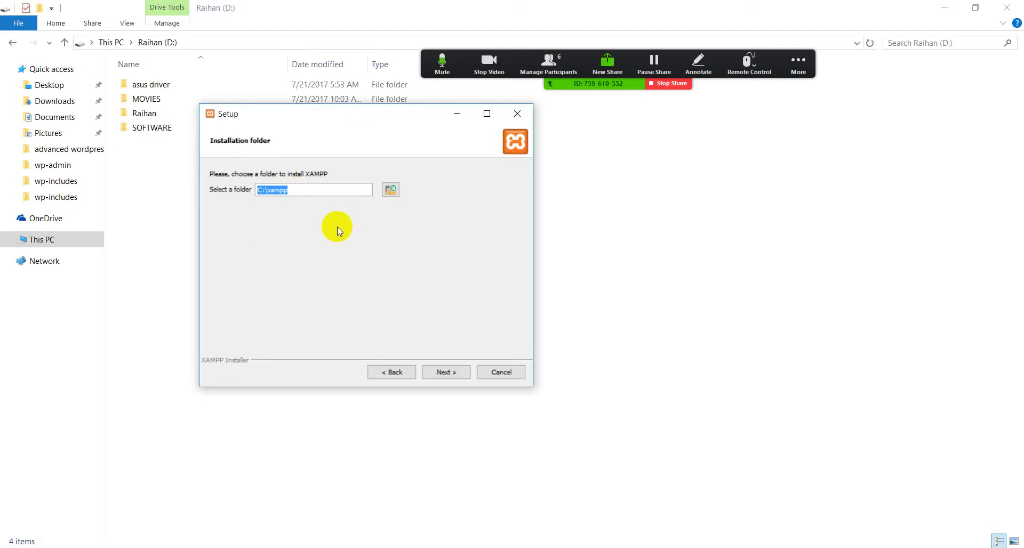
pyautogui.click(261, 192)
pyautogui.moveTo(291, 189); pyautogui.dragTo(271, 188)
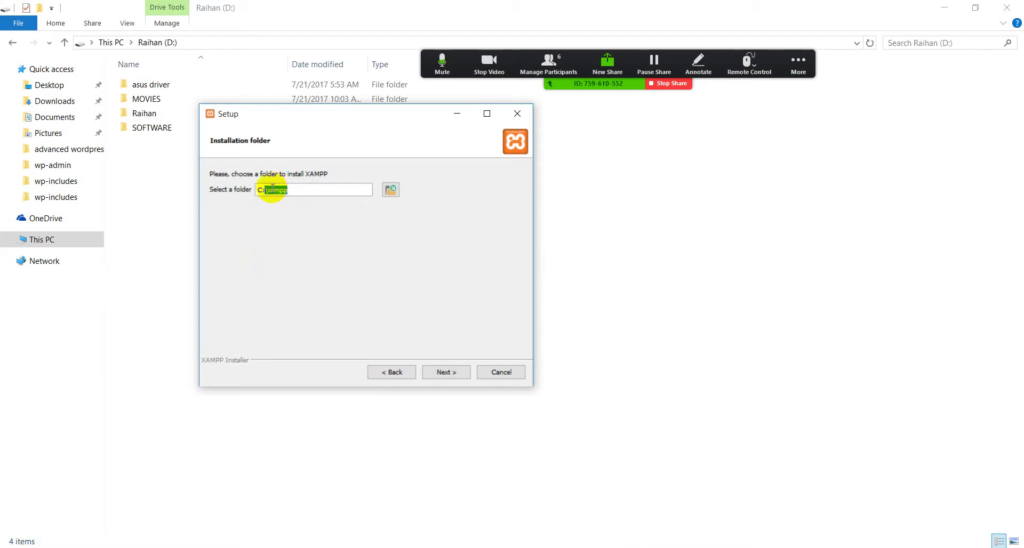
# Try proceeding with C:\xampp as the install folder and dismiss the folder-not-empty warning
pyautogui.click(288, 190)
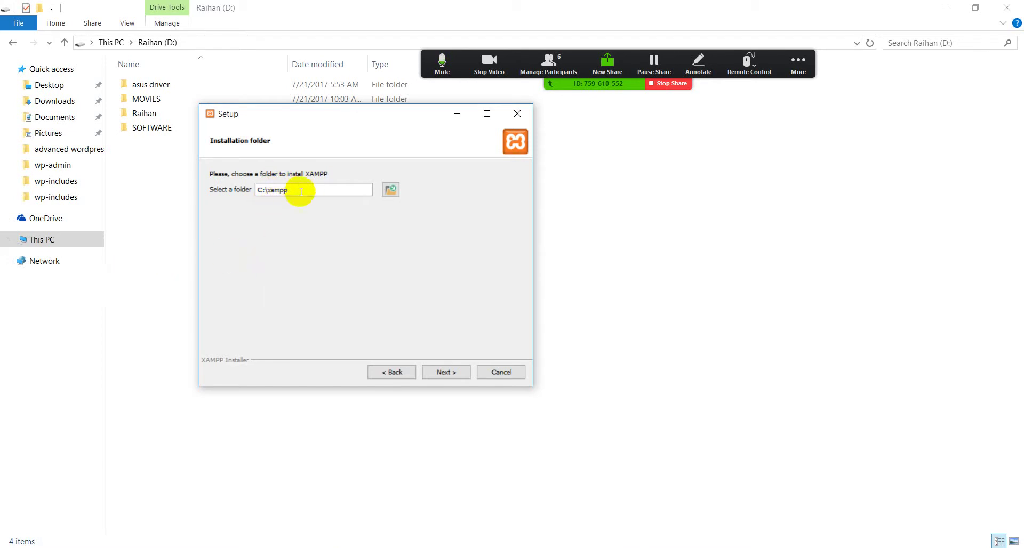
pyautogui.moveTo(296, 191); pyautogui.dragTo(256, 191)
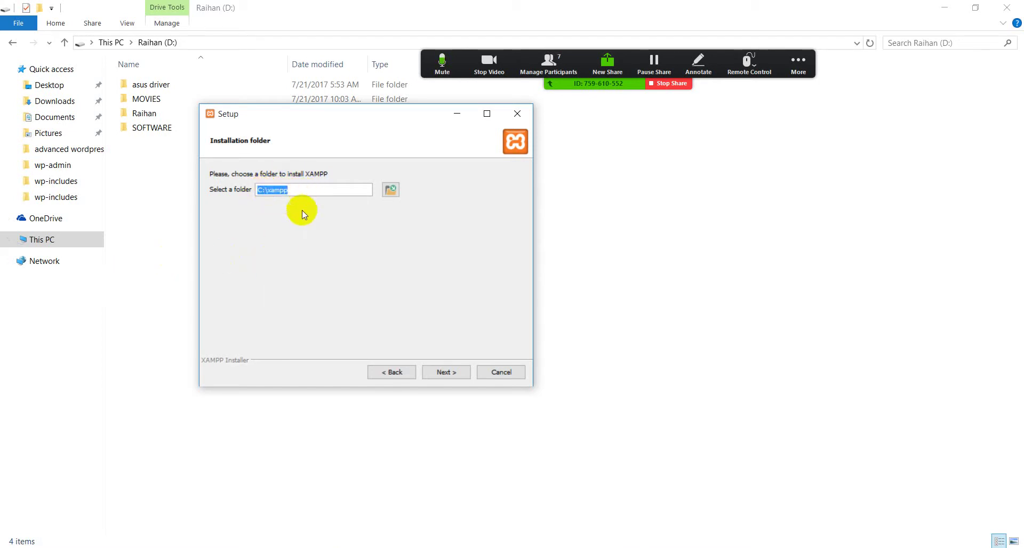
pyautogui.moveTo(261, 127); pyautogui.dragTo(375, 115)
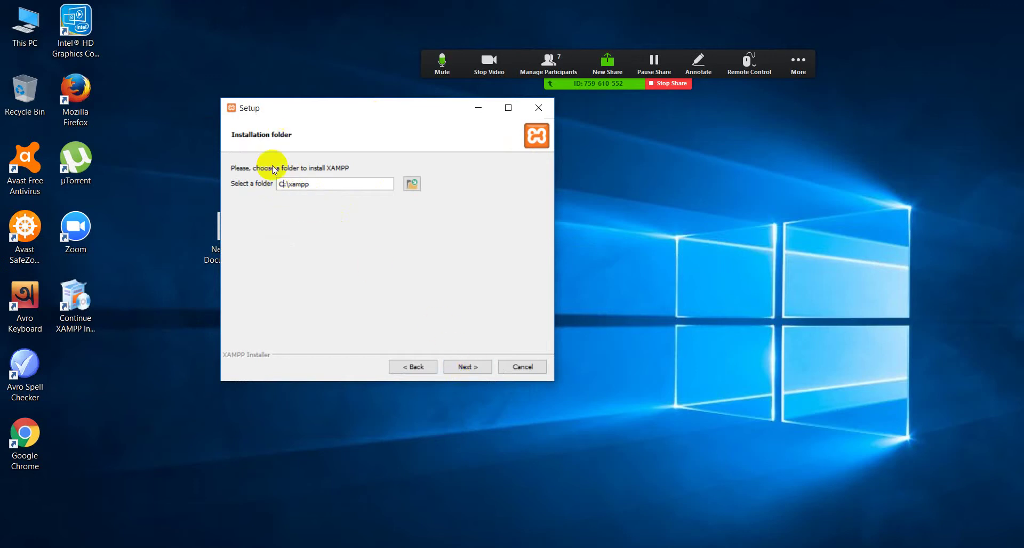
pyautogui.click(466, 366)
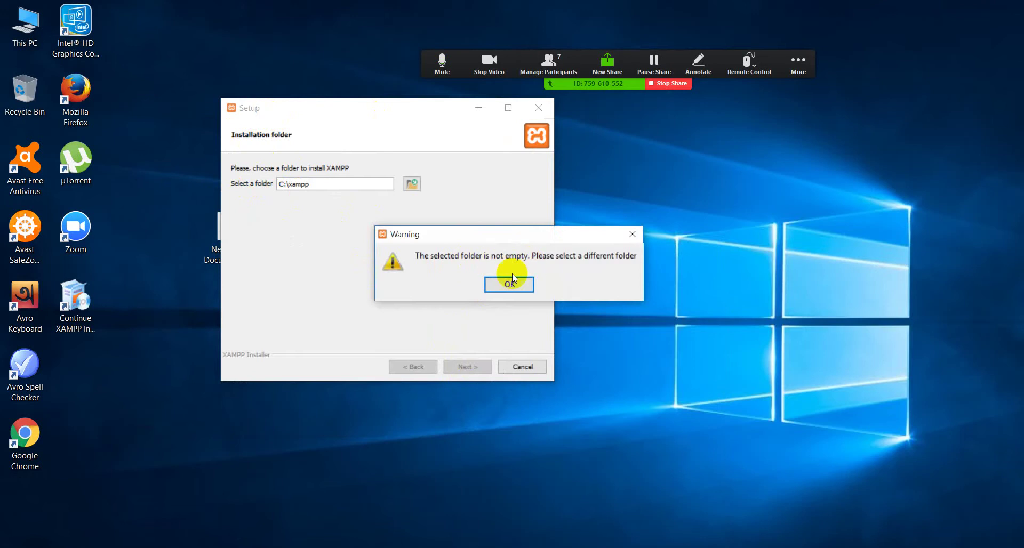
pyautogui.click(632, 235)
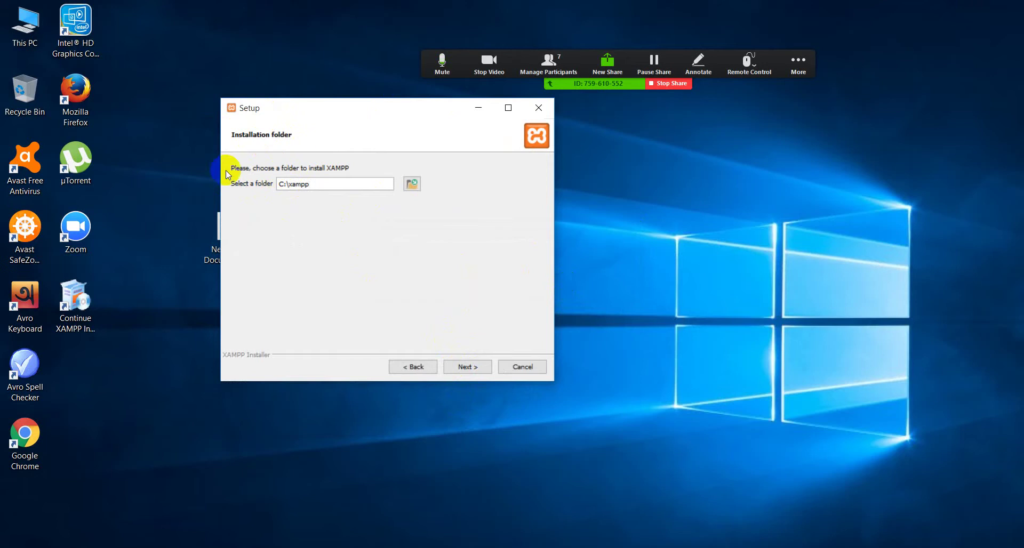
# Minimize the XAMPP Setup window to show the desktop
pyautogui.click(72, 293)
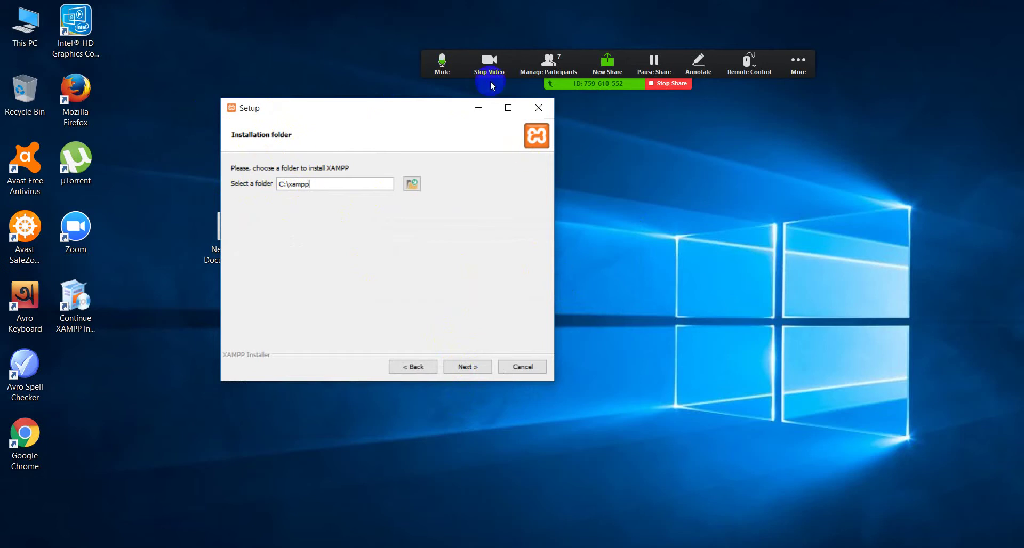
pyautogui.click(550, 224)
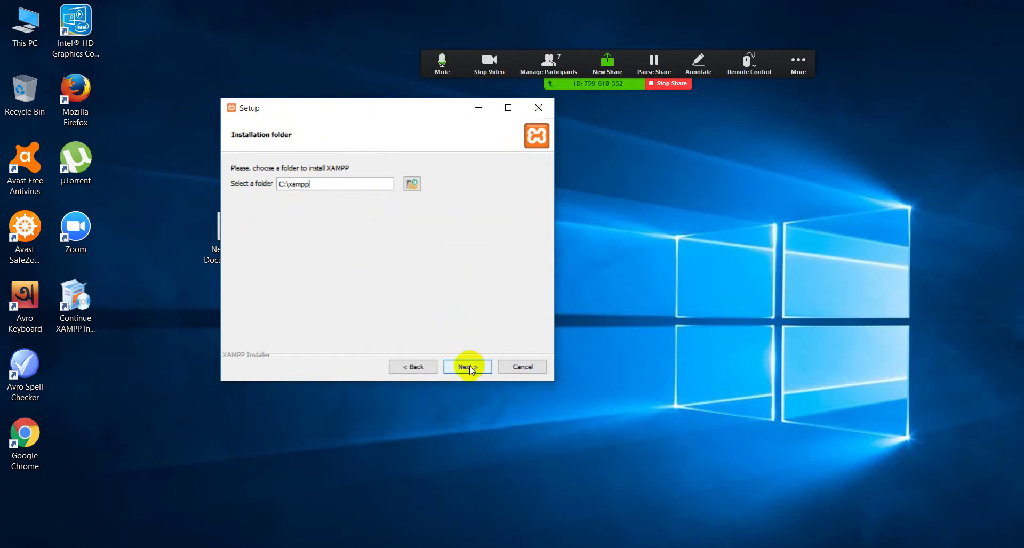
pyautogui.click(474, 110)
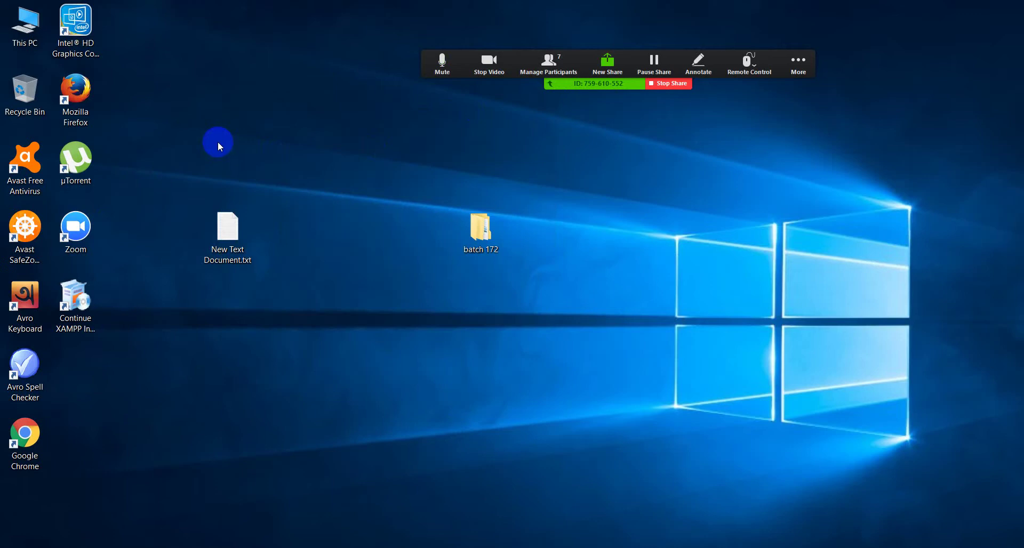
# Refresh the desktop several times from its right-click menu
pyautogui.rightClick(218, 142)
pyautogui.click(270, 137)
pyautogui.rightClick(270, 137)
pyautogui.click(297, 178)
pyautogui.rightClick(268, 142)
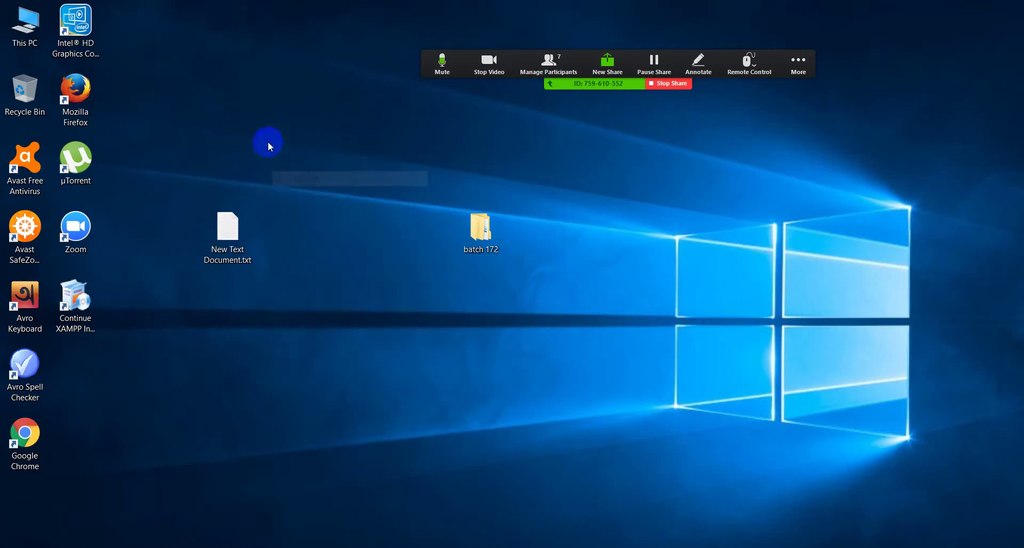
pyautogui.click(300, 188)
pyautogui.click(798, 64)
pyautogui.rightClick(483, 326)
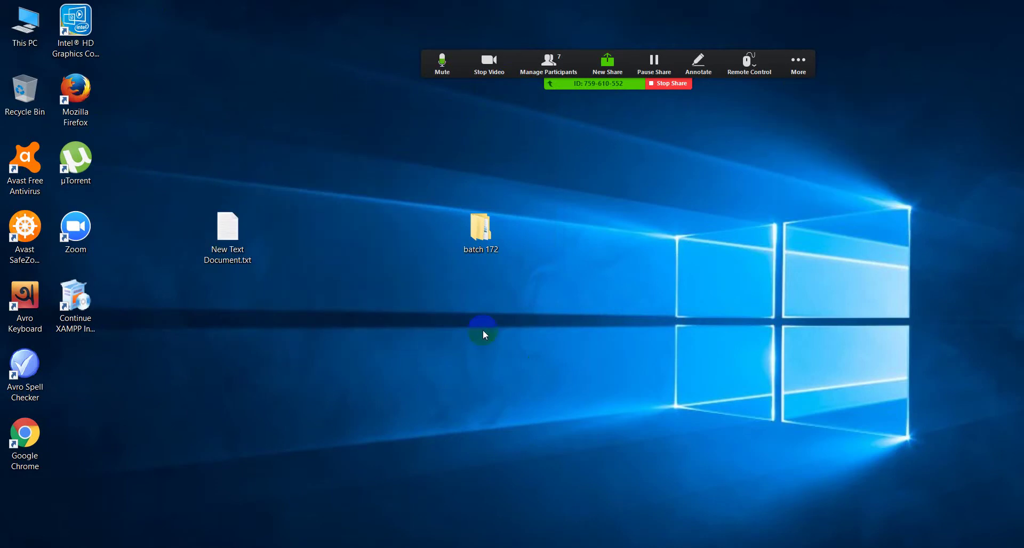
pyautogui.click(517, 379)
pyautogui.rightClick(206, 184)
# Open This PC maximized and browse to C:\xampp, scrolling down to xampp-control.exe
pyautogui.doubleClick(25, 24)
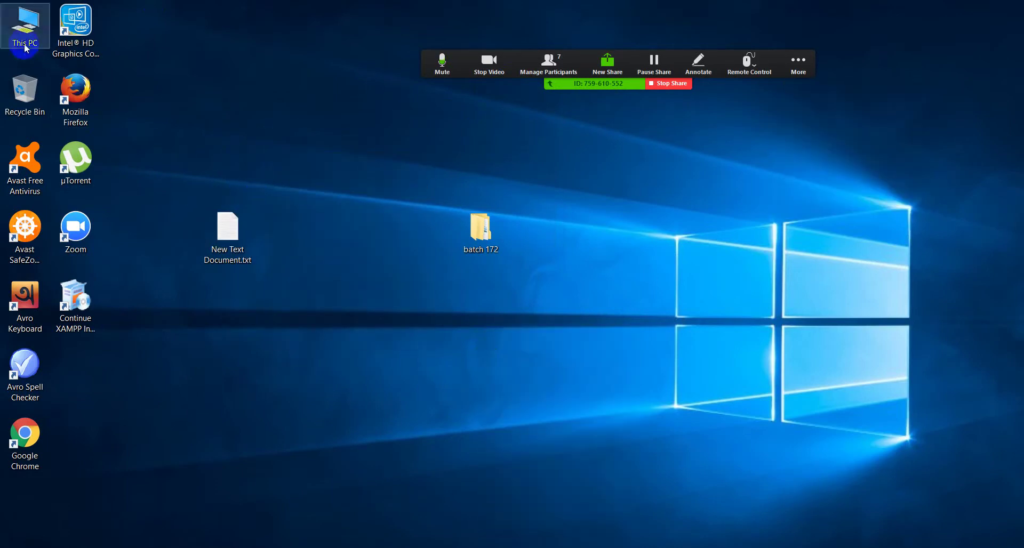
pyautogui.click(528, 183)
pyautogui.doubleClick(565, 146)
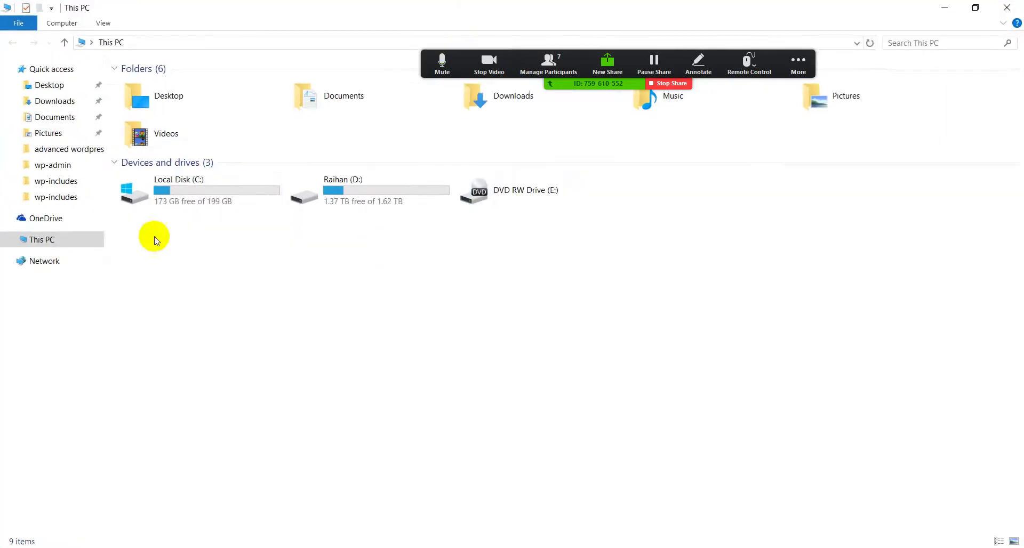
pyautogui.doubleClick(181, 190)
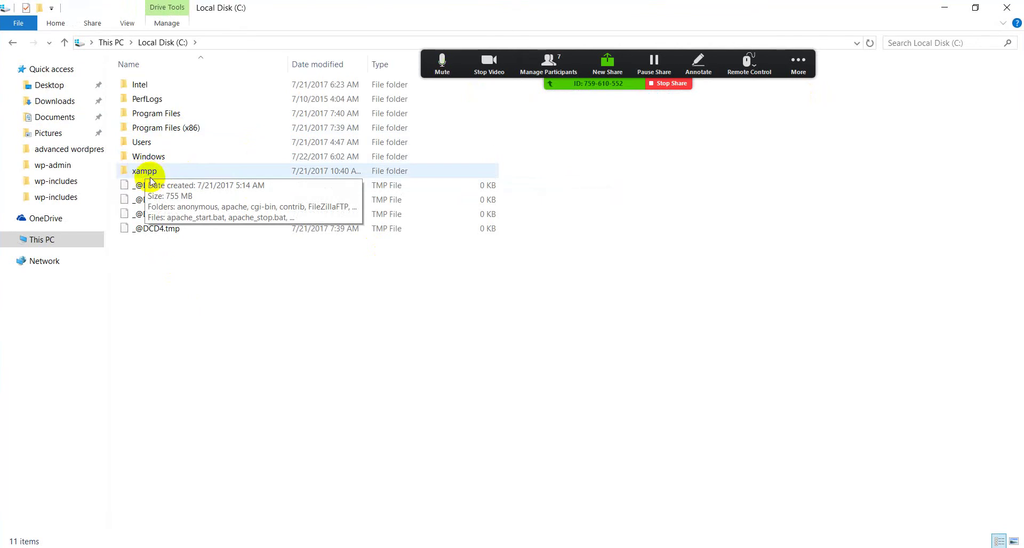
pyautogui.doubleClick(154, 171)
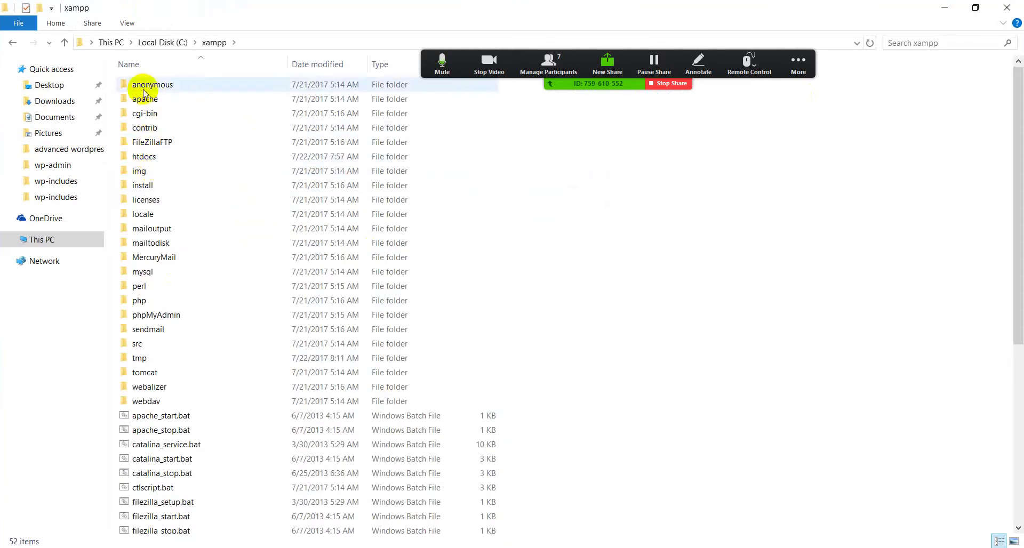
pyautogui.scroll(-6, 565, 325)
pyautogui.scroll(-1, 276, 325)
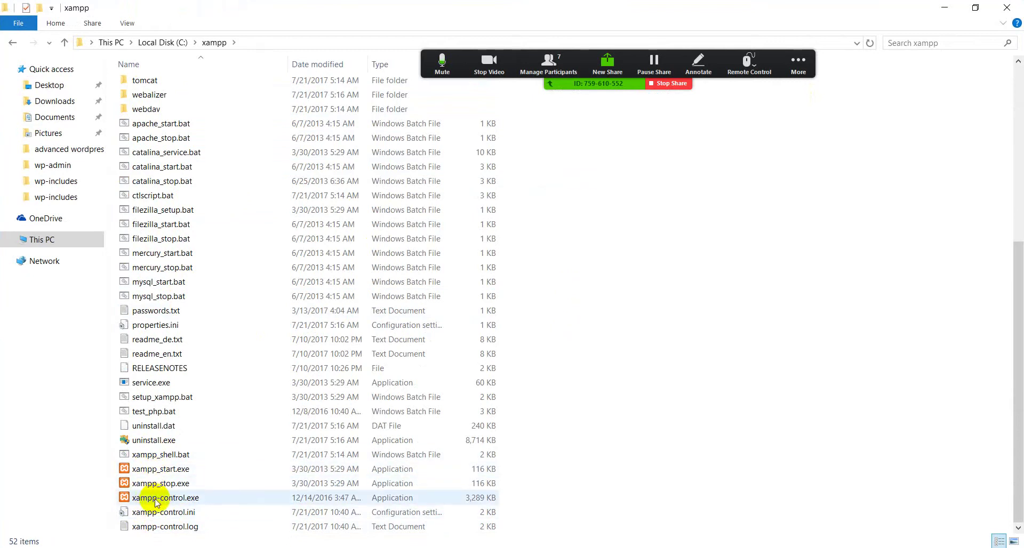
# Launch XAMPP Control Panel and stop the Apache and MySQL servers
pyautogui.doubleClick(199, 498)
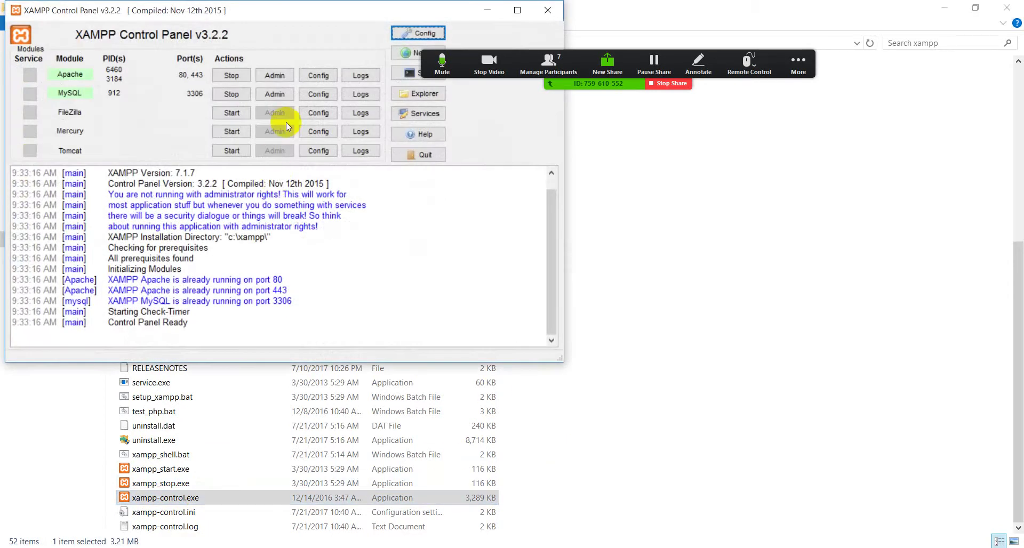
pyautogui.moveTo(288, 10); pyautogui.dragTo(382, 102)
pyautogui.click(324, 167)
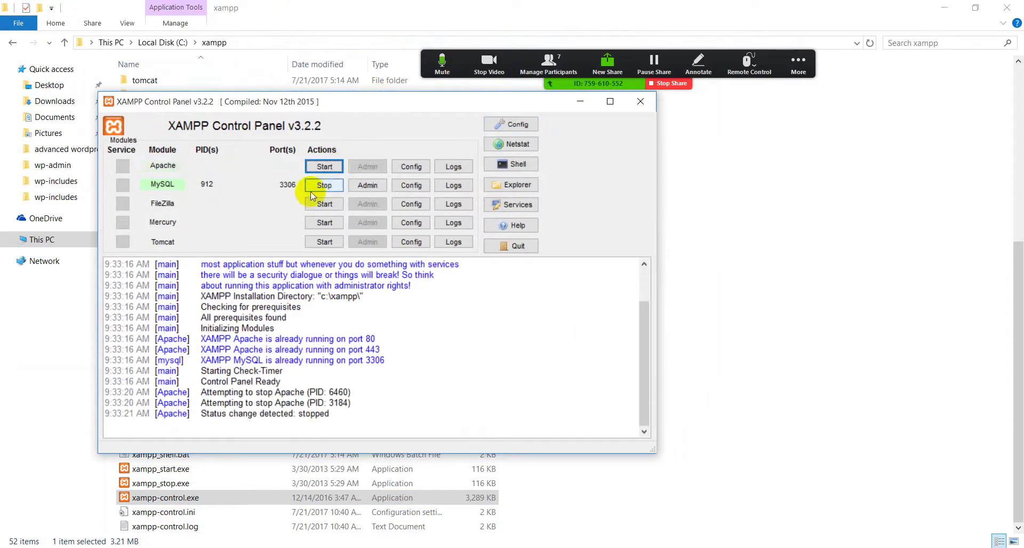
pyautogui.click(323, 186)
pyautogui.moveTo(250, 111); pyautogui.dragTo(292, 98)
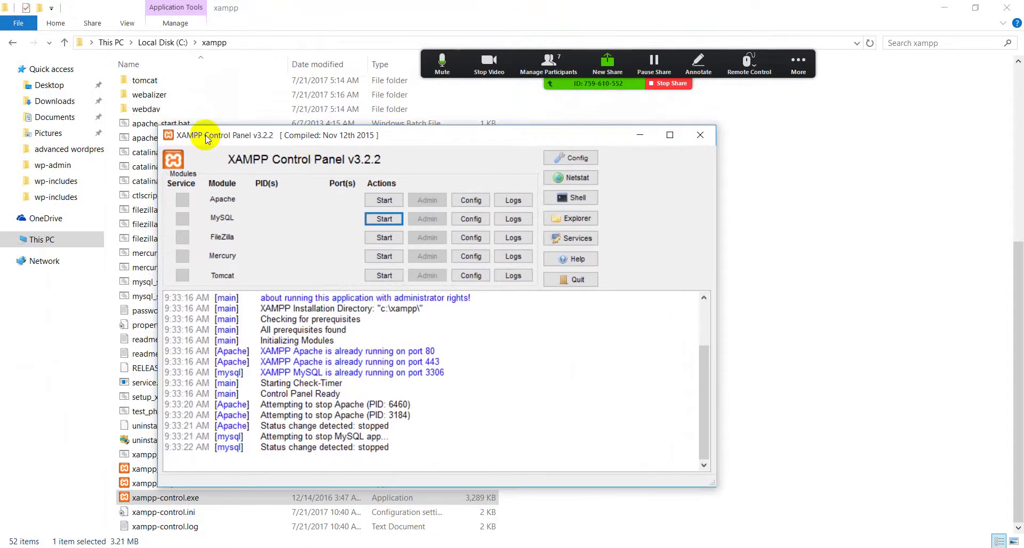
pyautogui.moveTo(206, 89); pyautogui.dragTo(222, 91)
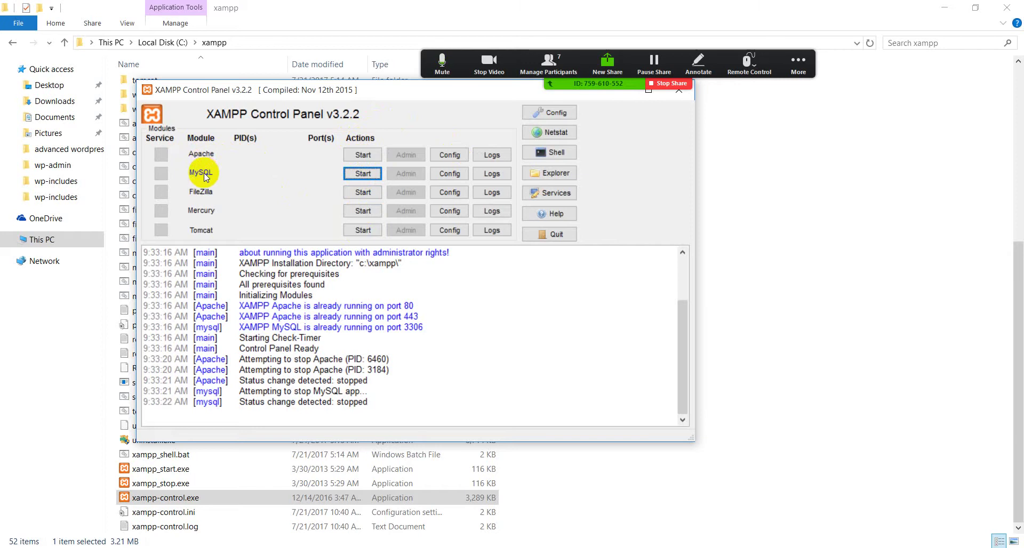
# Start Apache and MySQL again so they run on ports 80, 443 and 3306
pyautogui.click(362, 155)
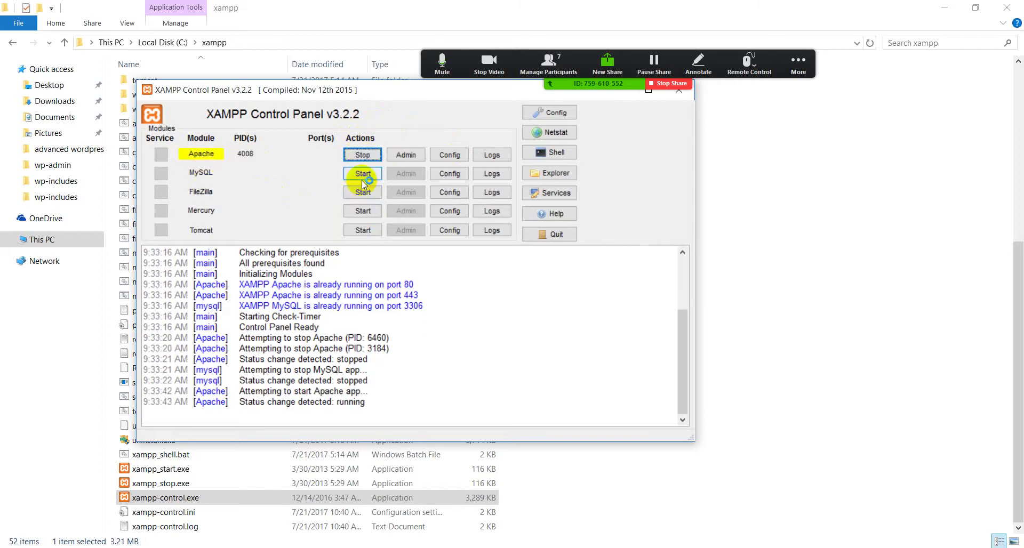
pyautogui.click(360, 174)
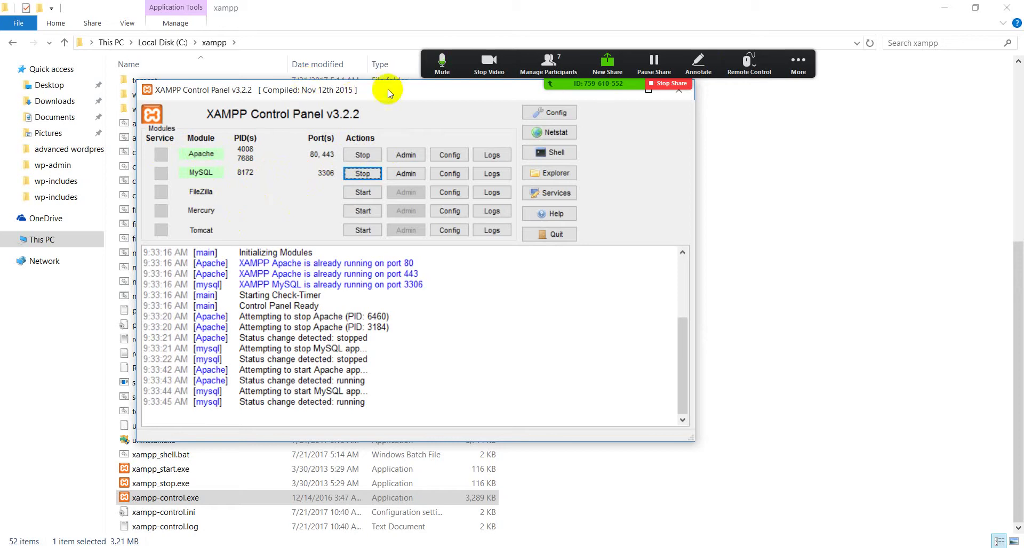
pyautogui.moveTo(389, 94); pyautogui.dragTo(376, 136)
# Minimize XAMPP Control Panel, abort the leftover XAMPP Setup wizard, and bring Firefox forward
pyautogui.click(605, 132)
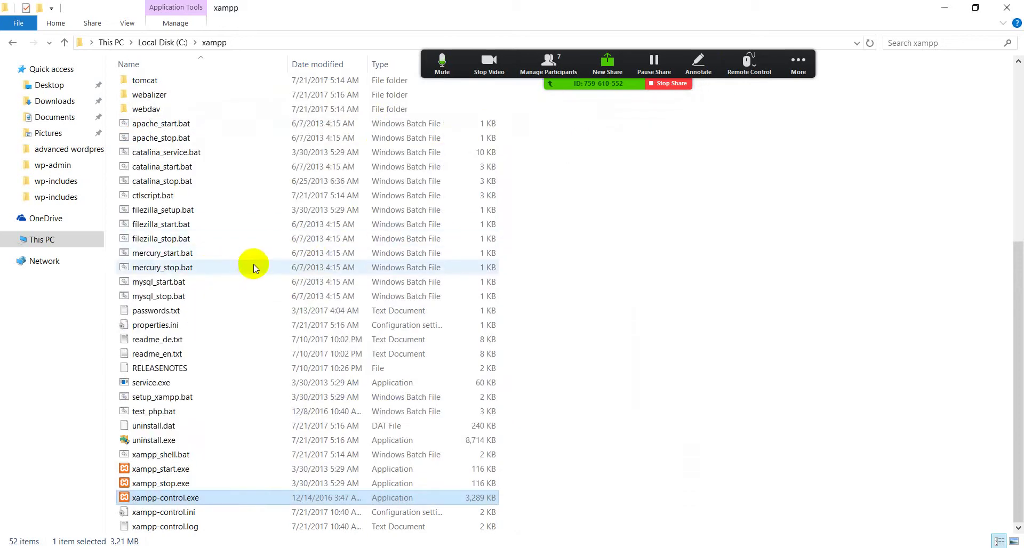
pyautogui.scroll(5, 254, 241)
pyautogui.scroll(-5, 229, 245)
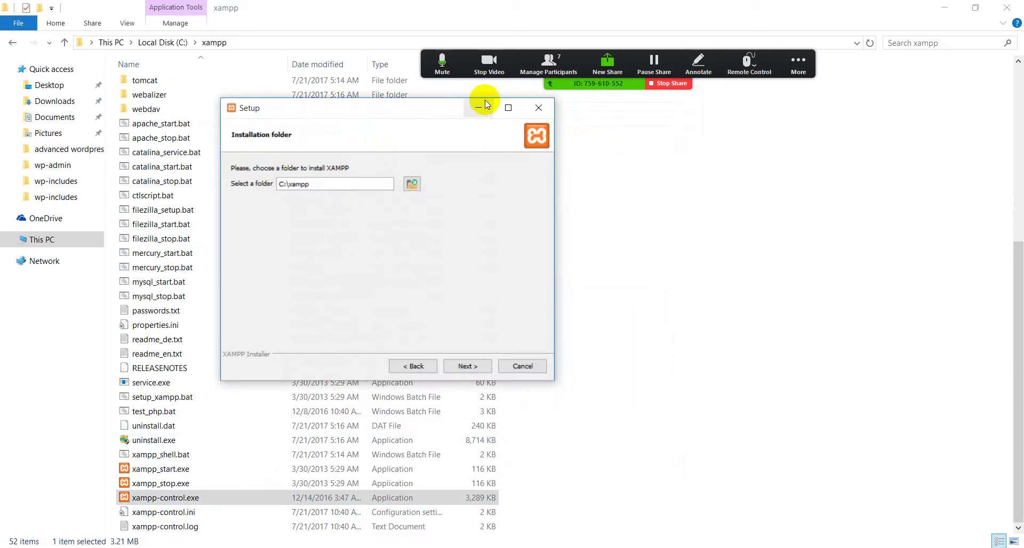
pyautogui.click(538, 108)
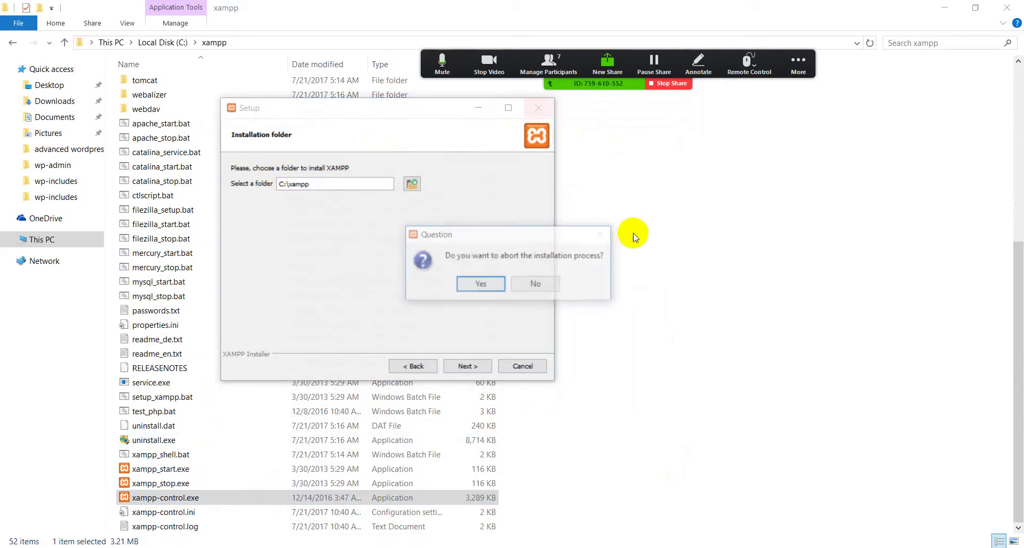
pyautogui.click(488, 284)
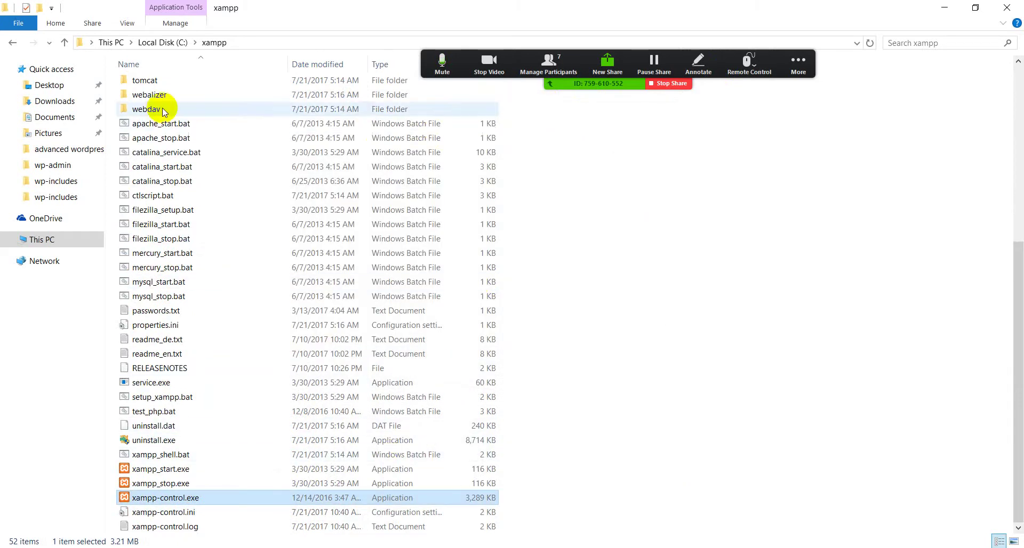
pyautogui.scroll(3, 173, 137)
pyautogui.scroll(2, 174, 138)
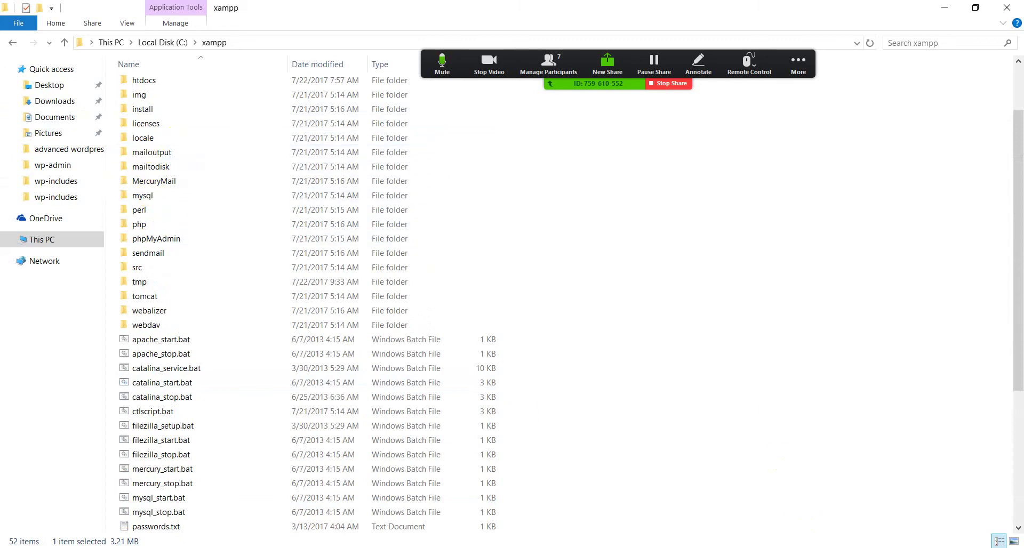
pyautogui.scroll(-4, 395, 163)
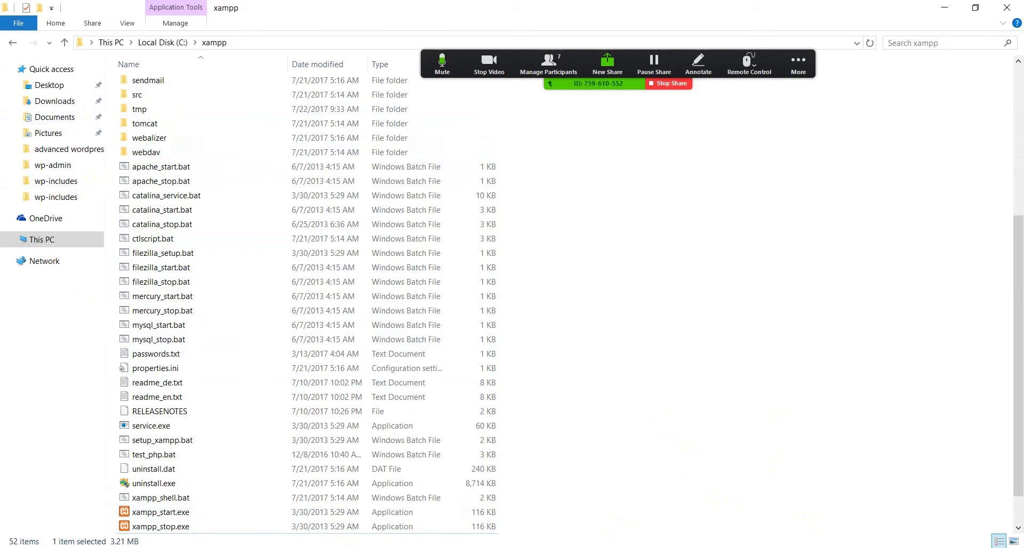
pyautogui.click(409, 539)
# Review the XAMPP home, Google xampp results and WordPress 4.8 download tabs, then minimize Firefox
pyautogui.click(798, 63)
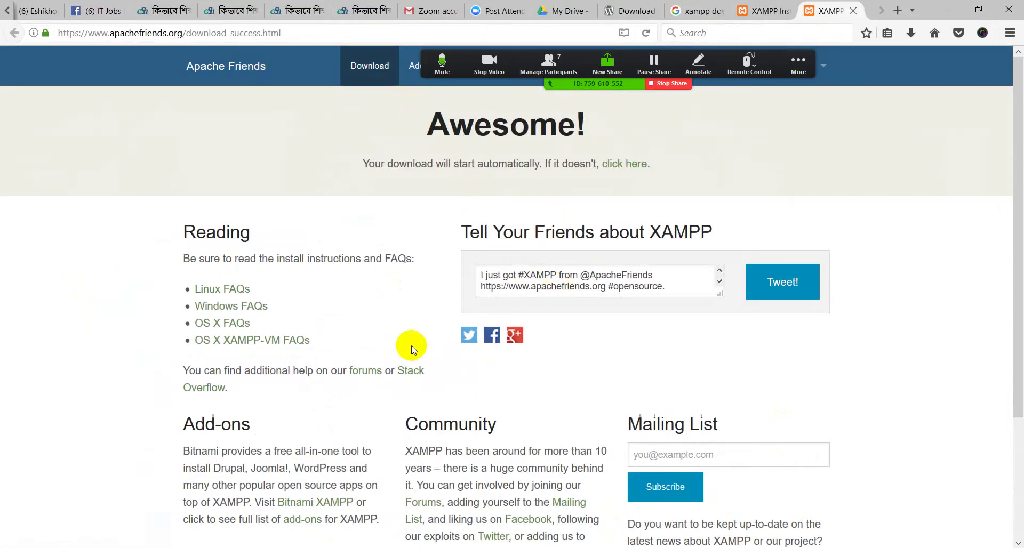
pyautogui.click(766, 11)
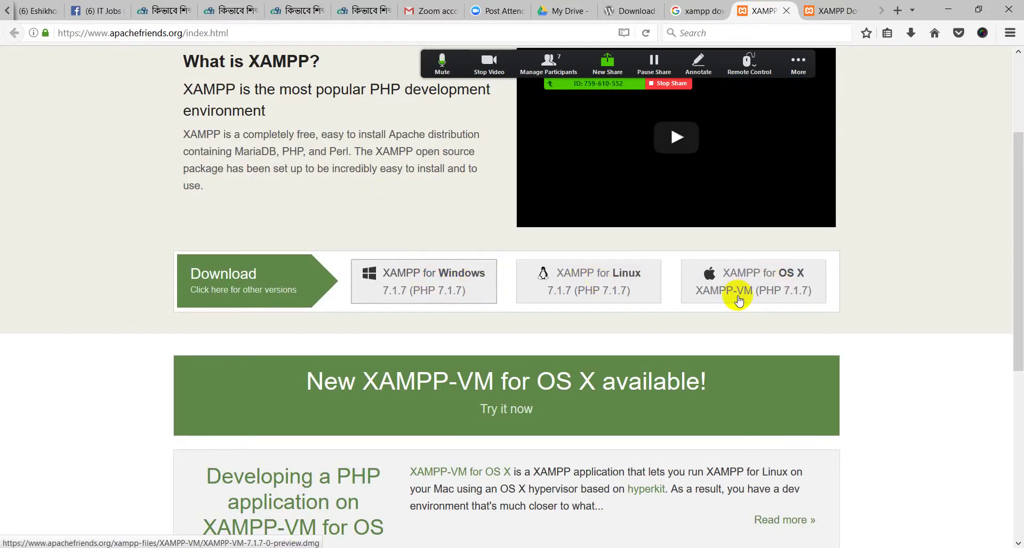
pyautogui.click(446, 290)
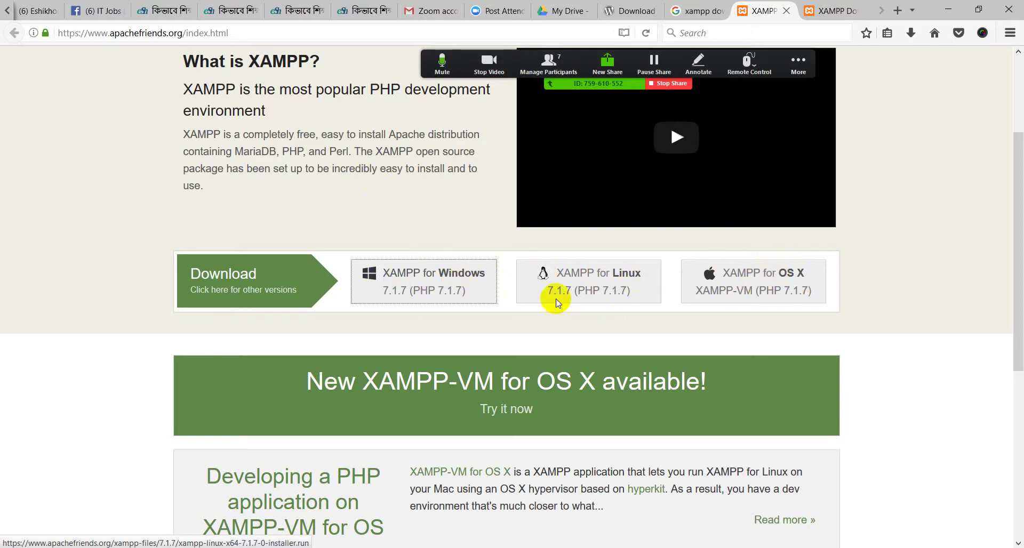
pyautogui.scroll(-2, 418, 251)
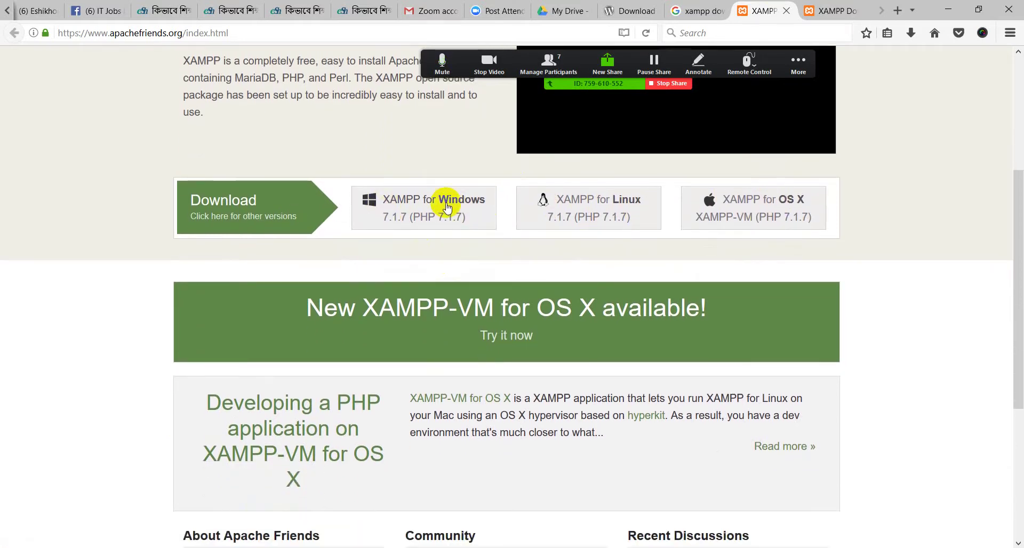
pyautogui.click(709, 7)
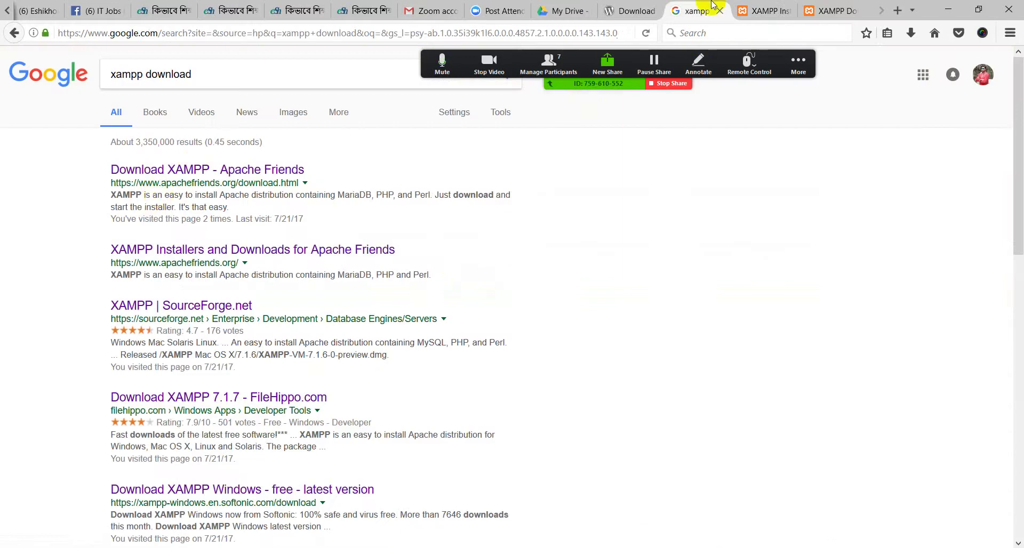
pyautogui.click(738, 10)
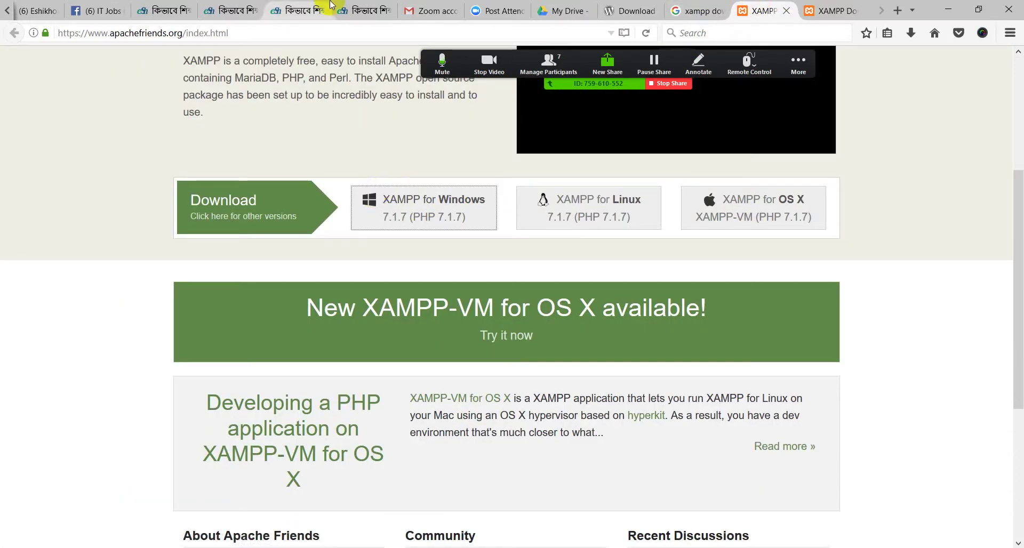
pyautogui.click(652, 10)
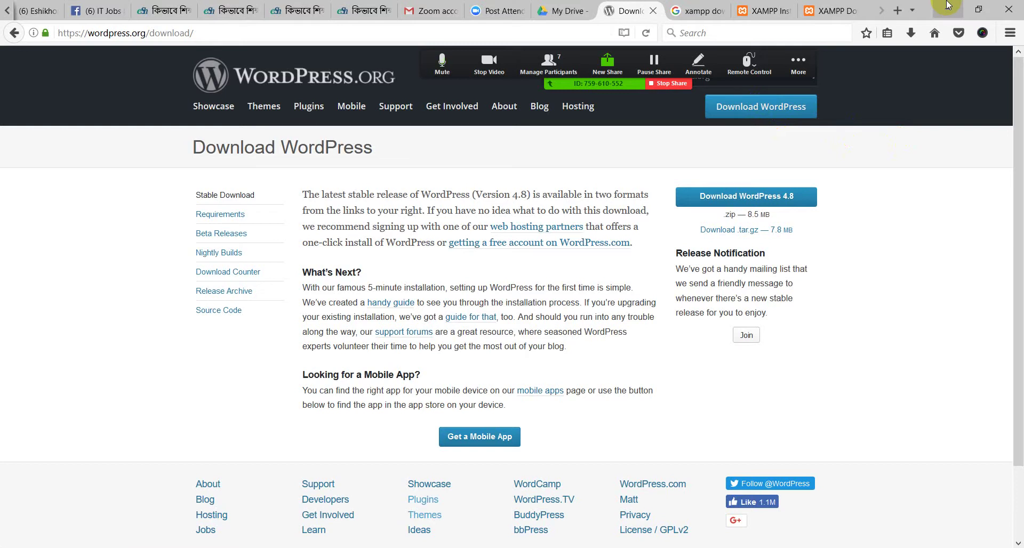
pyautogui.click(947, 6)
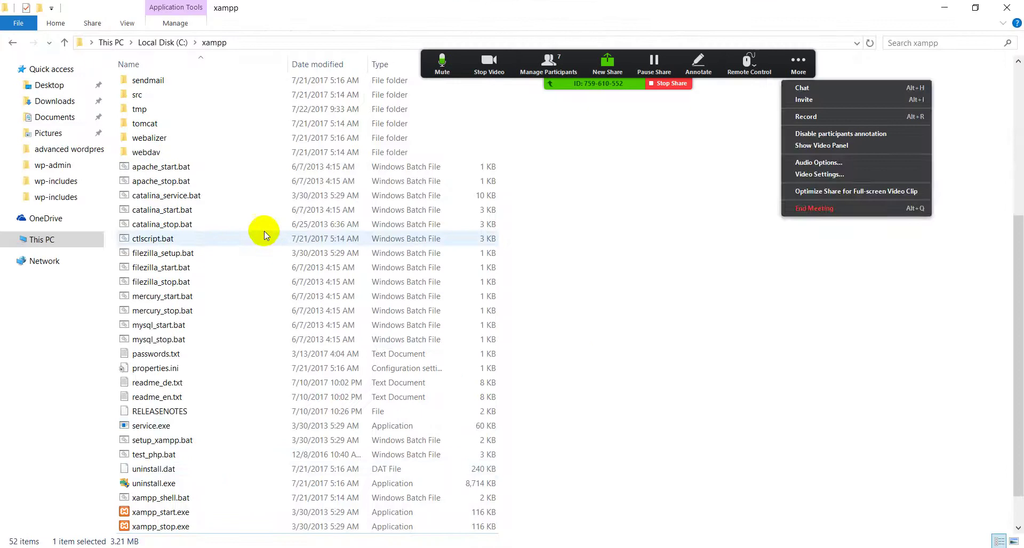
# Copy the wordpress folder from Downloads\wordpress-4.8
pyautogui.click(56, 101)
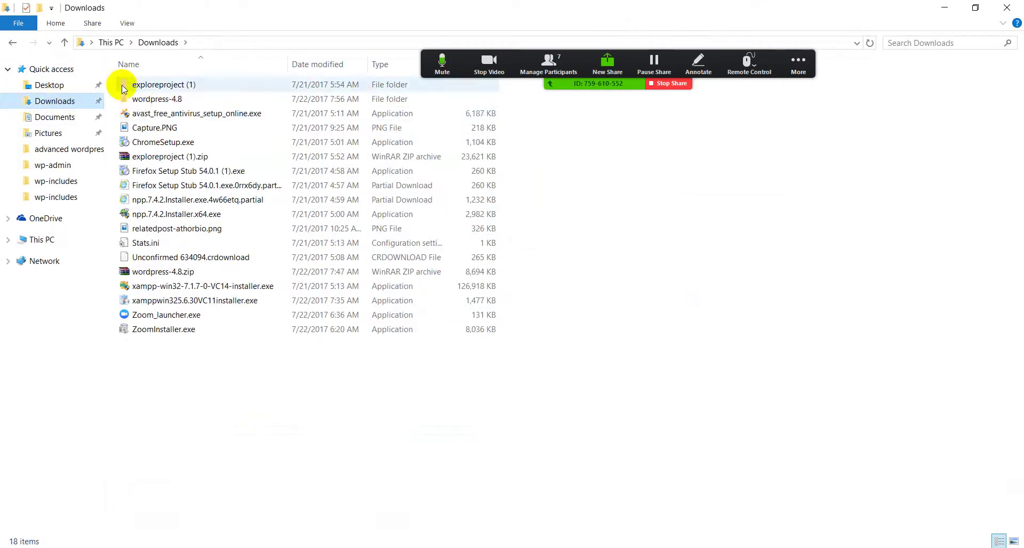
pyautogui.doubleClick(172, 101)
pyautogui.doubleClick(154, 88)
pyautogui.moveTo(121, 410); pyautogui.dragTo(205, 80)
pyautogui.click(205, 507)
pyautogui.click(13, 49)
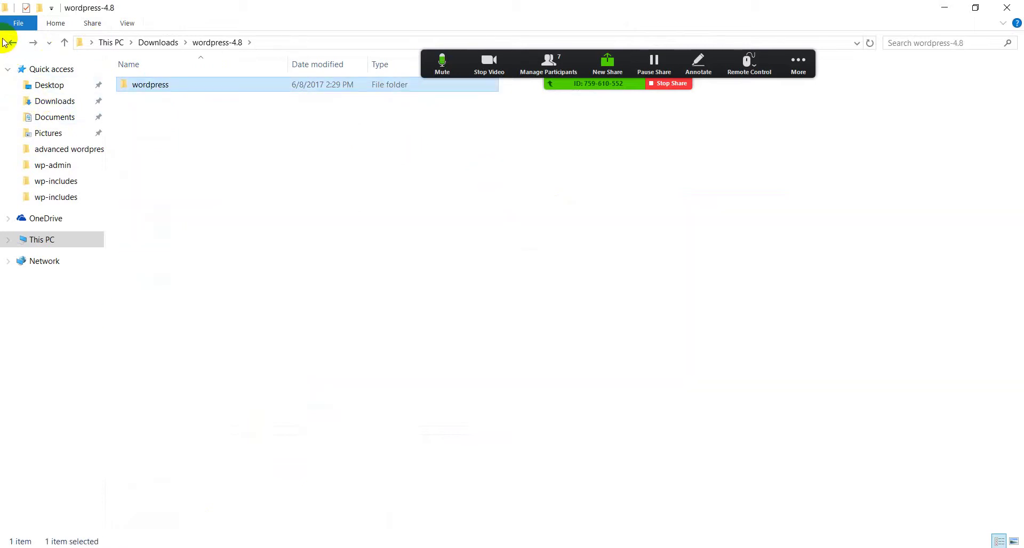
pyautogui.rightClick(148, 86)
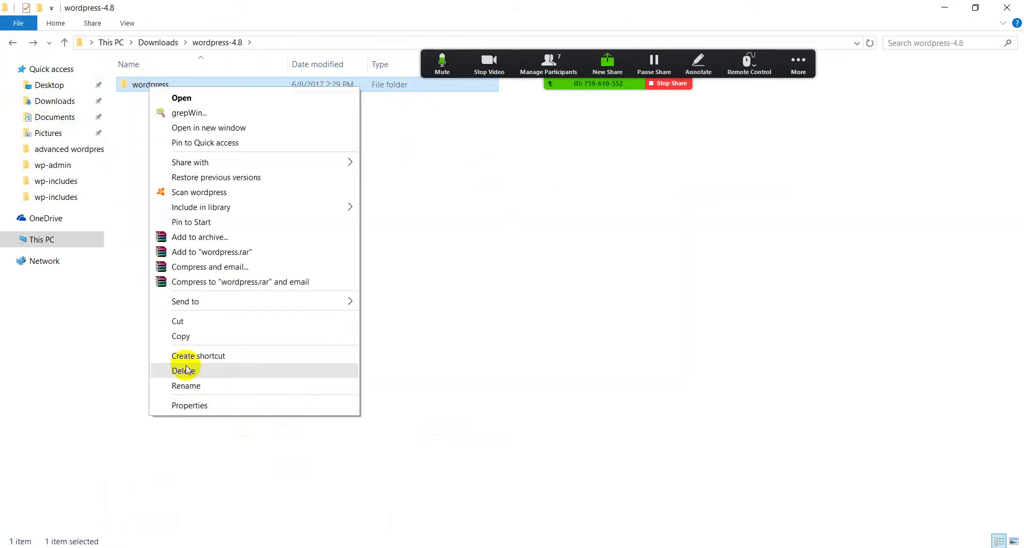
pyautogui.click(176, 338)
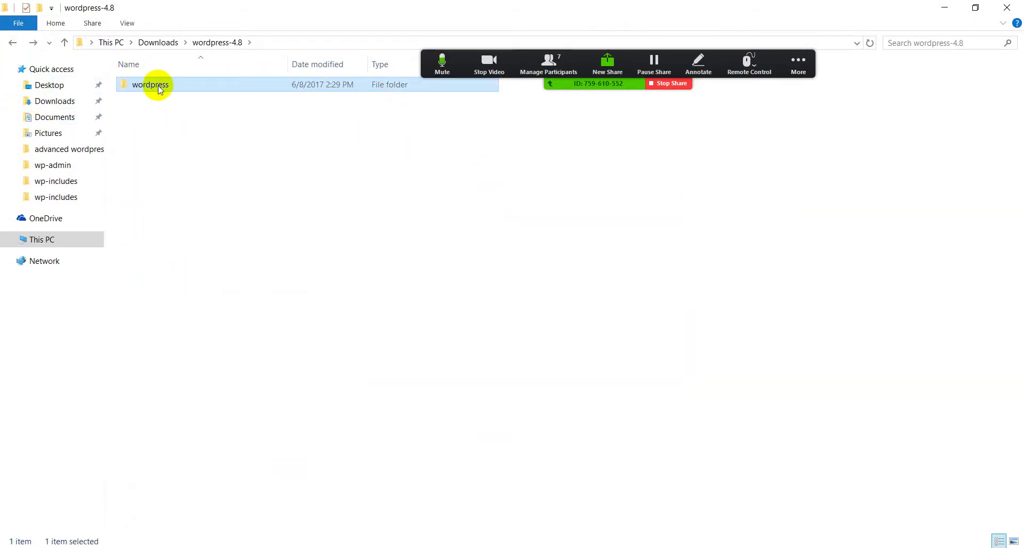
# Navigate through This PC to C:\xampp\htdocs
pyautogui.click(944, 7)
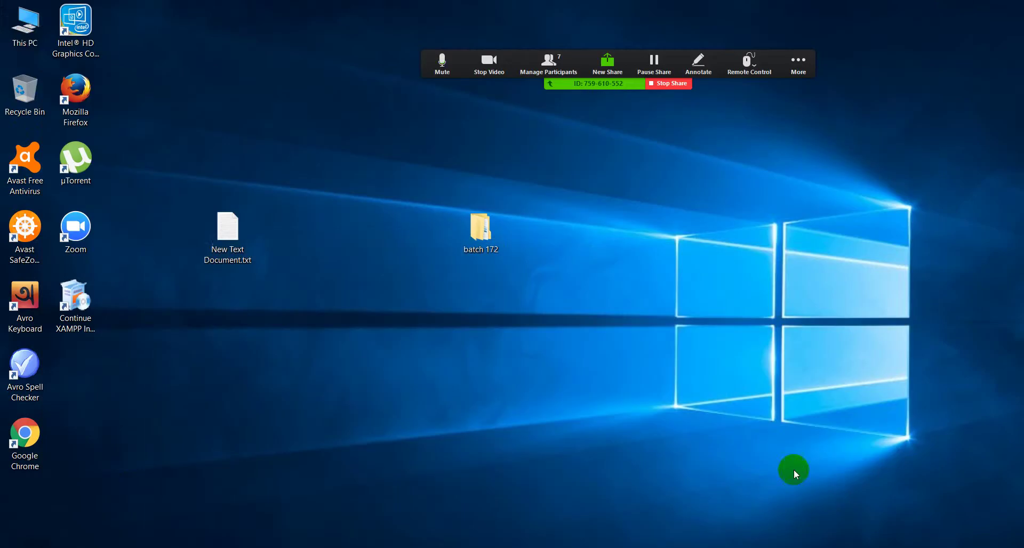
pyautogui.doubleClick(30, 38)
pyautogui.click(578, 154)
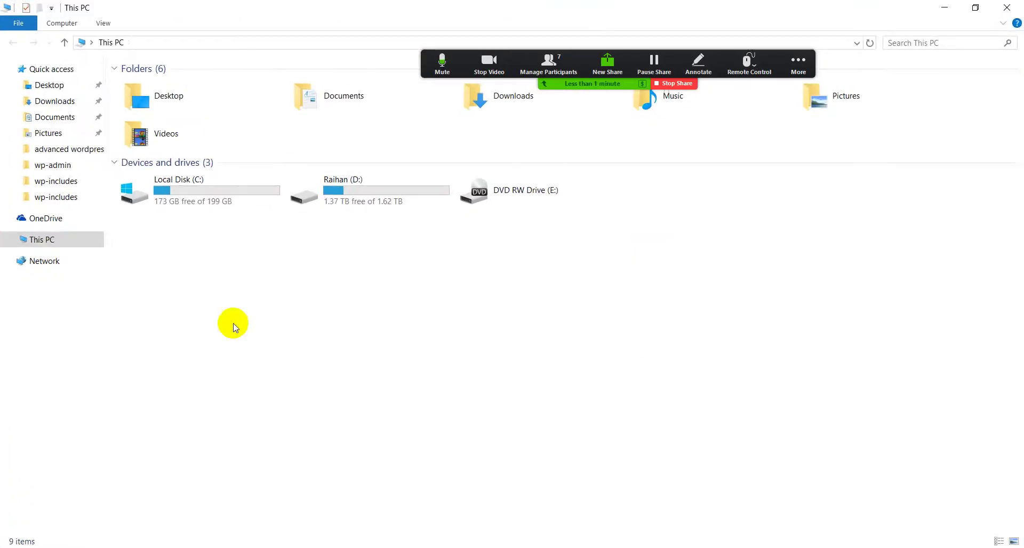
pyautogui.doubleClick(184, 191)
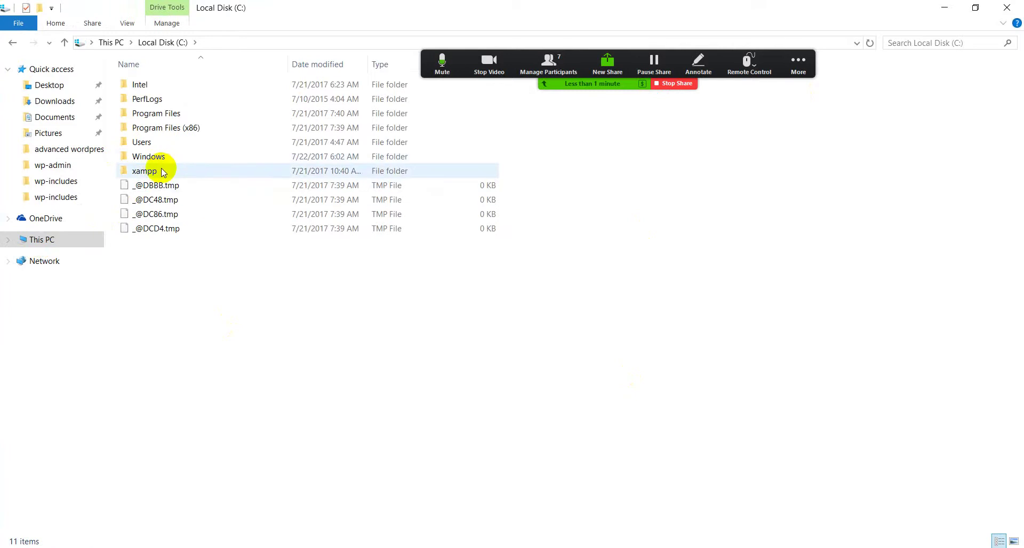
pyautogui.doubleClick(143, 171)
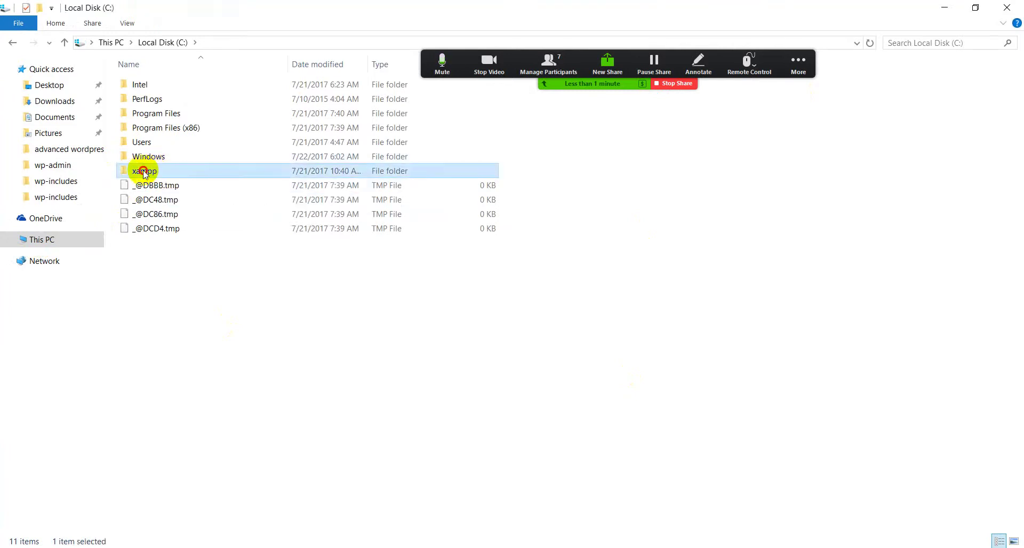
pyautogui.scroll(-7, 203, 411)
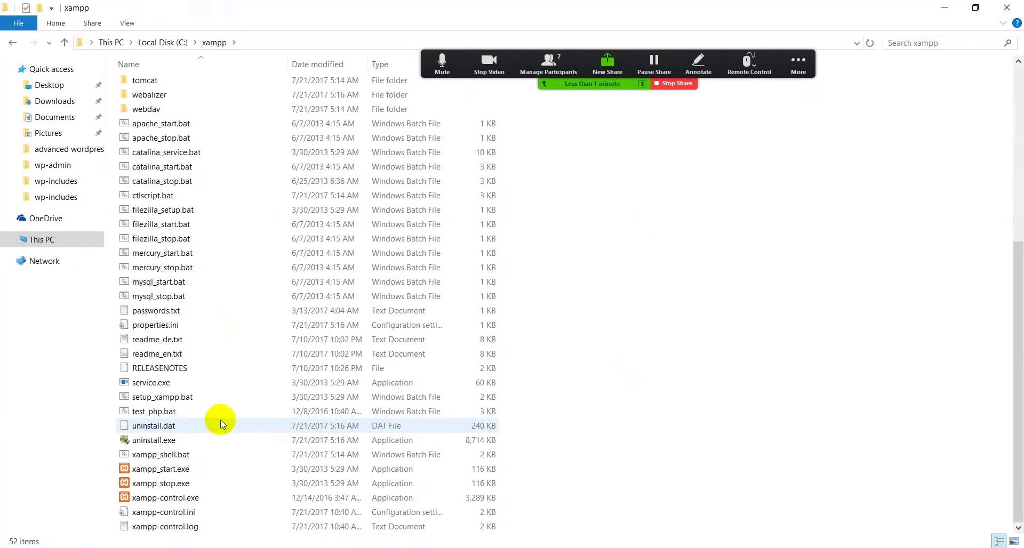
pyautogui.scroll(7, 220, 413)
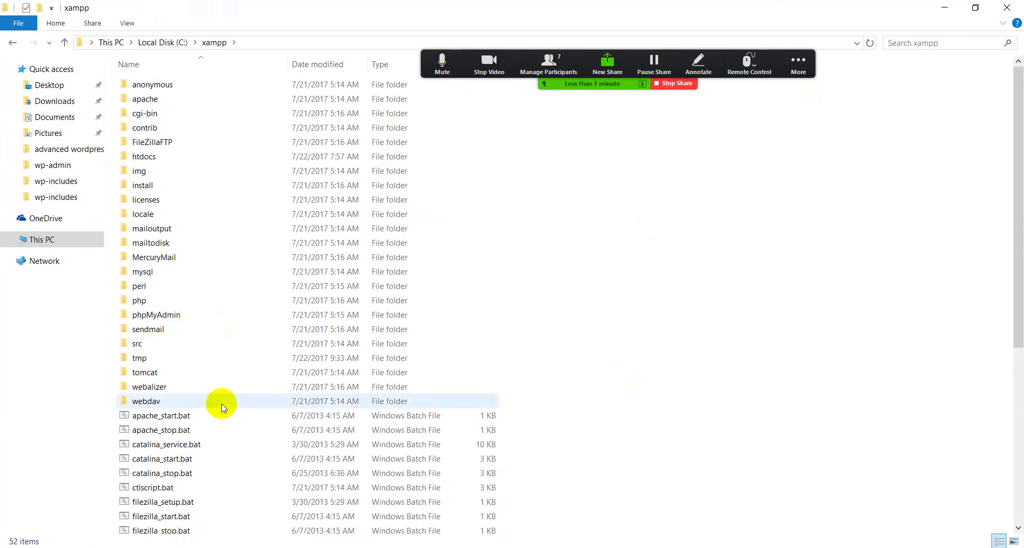
pyautogui.doubleClick(144, 157)
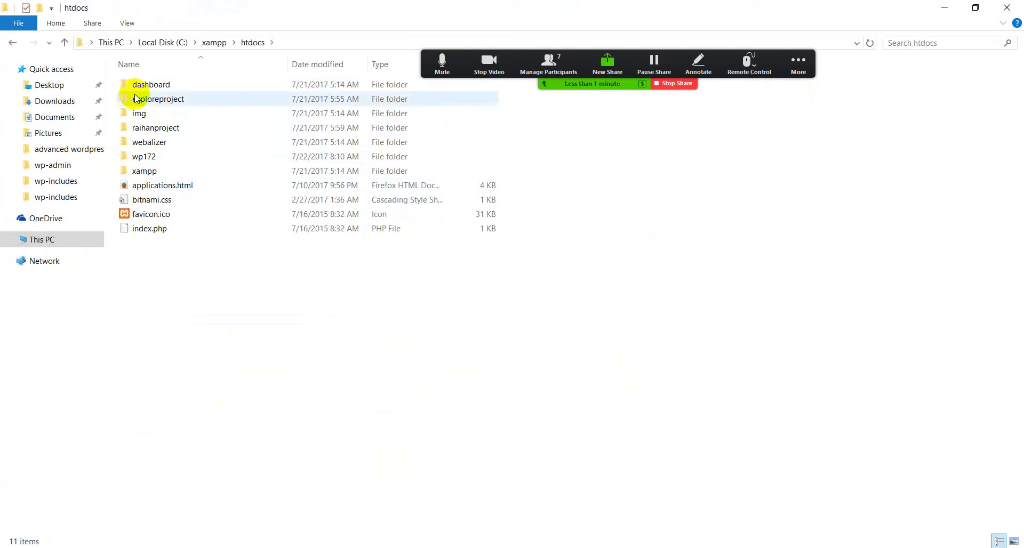
# Paste the copied wordpress folder into htdocs
pyautogui.moveTo(149, 392); pyautogui.dragTo(235, 76)
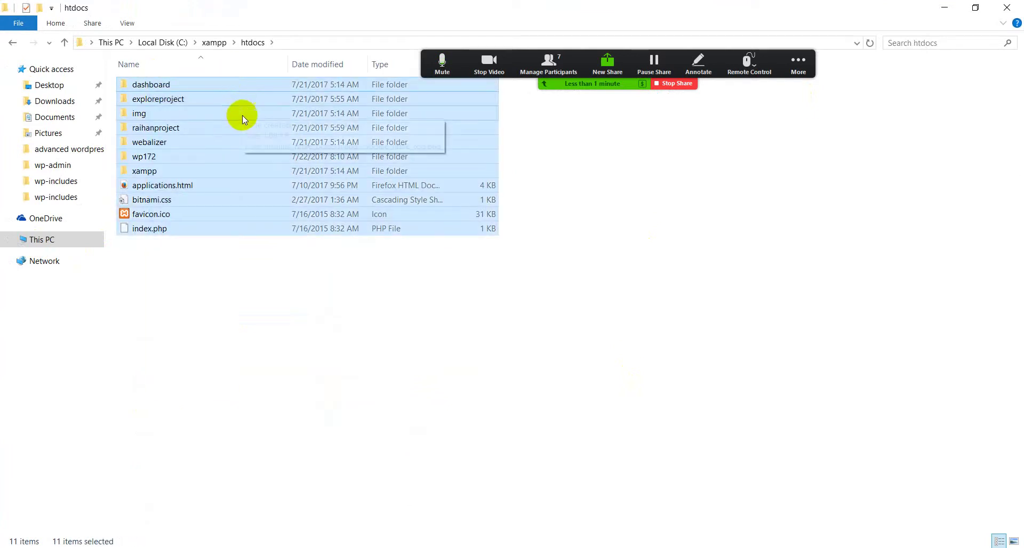
pyautogui.click(230, 293)
pyautogui.moveTo(175, 324); pyautogui.dragTo(221, 100)
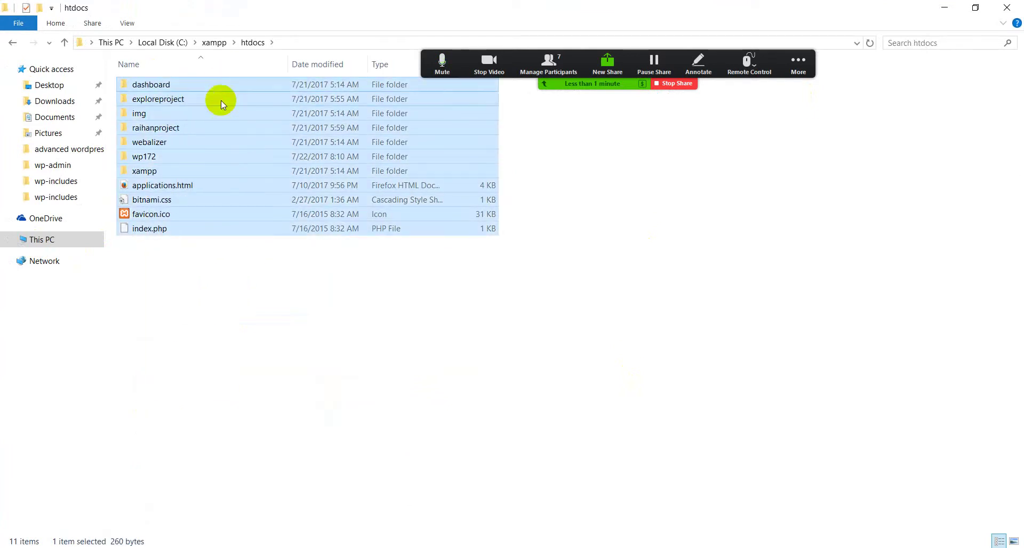
pyautogui.click(181, 297)
pyautogui.rightClick(201, 297)
pyautogui.click(341, 406)
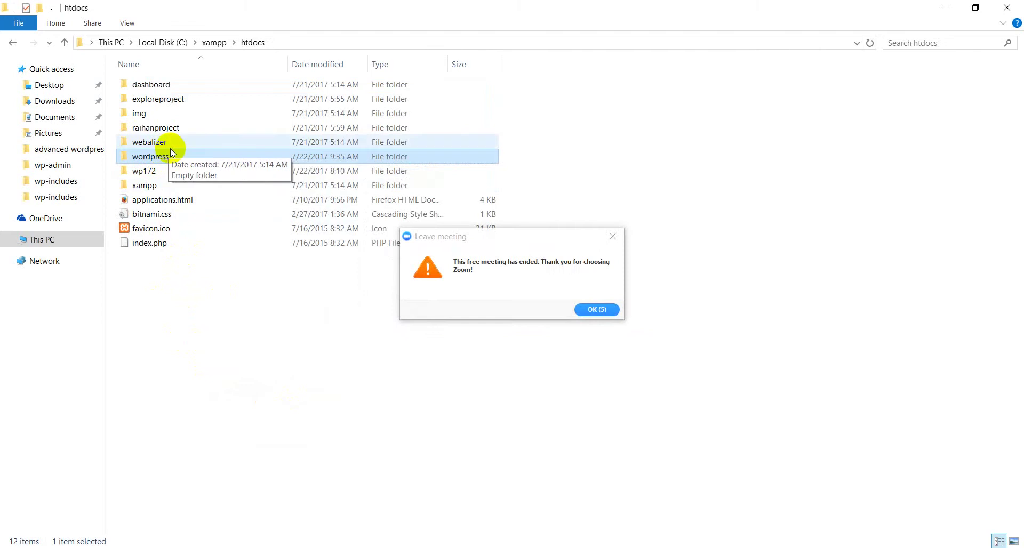
# Dismiss the meeting-ended notice, start a new Zoom meeting with video, and close the Join dialog
pyautogui.click(596, 310)
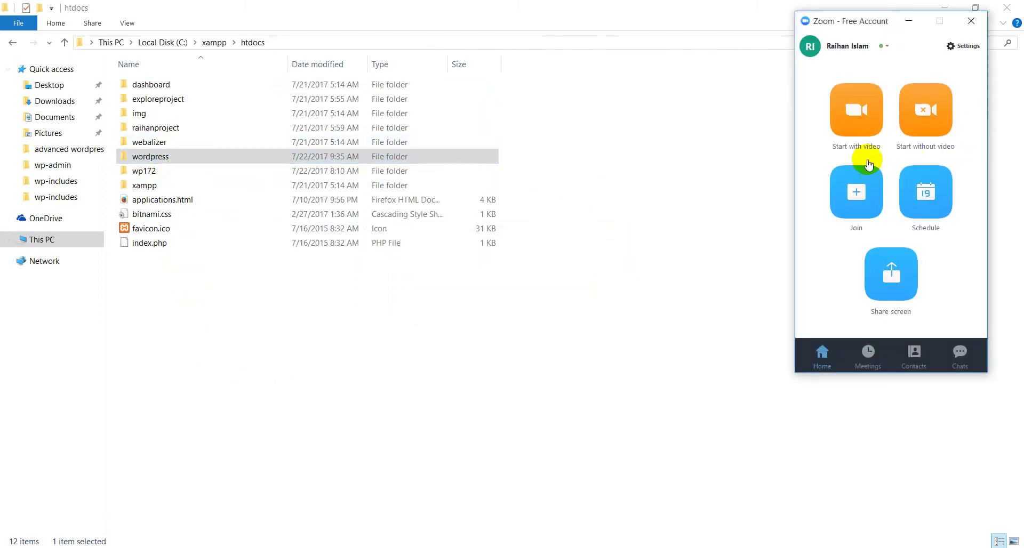
pyautogui.click(856, 127)
pyautogui.click(855, 193)
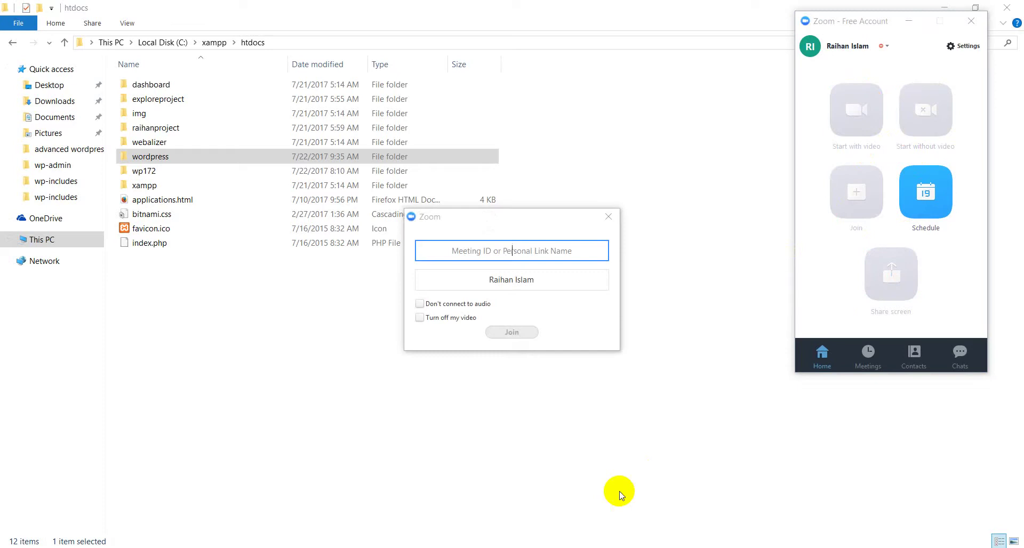
pyautogui.click(608, 217)
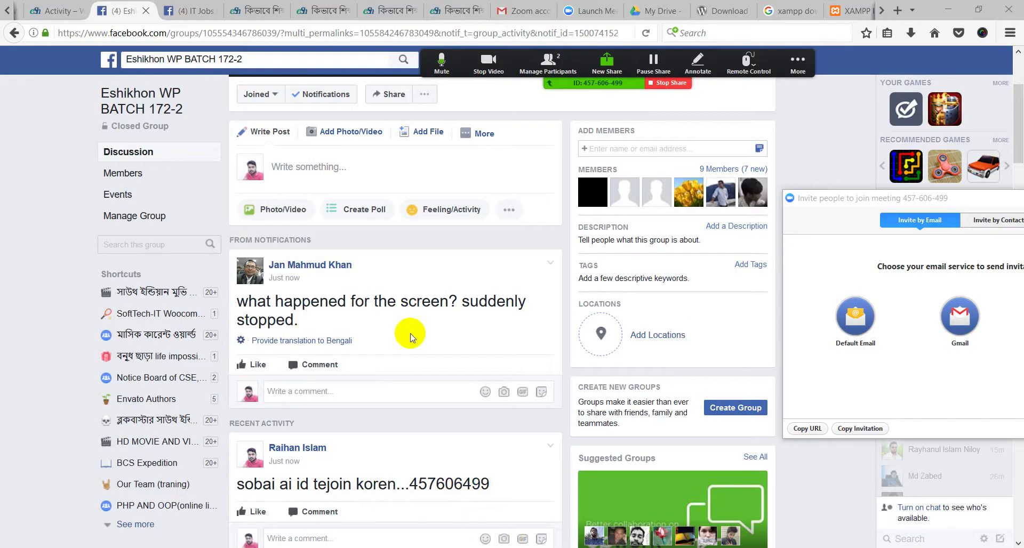
# Close the Zoom invite window and return to the htdocs folder window
pyautogui.scroll(3, 400, 347)
pyautogui.click(837, 8)
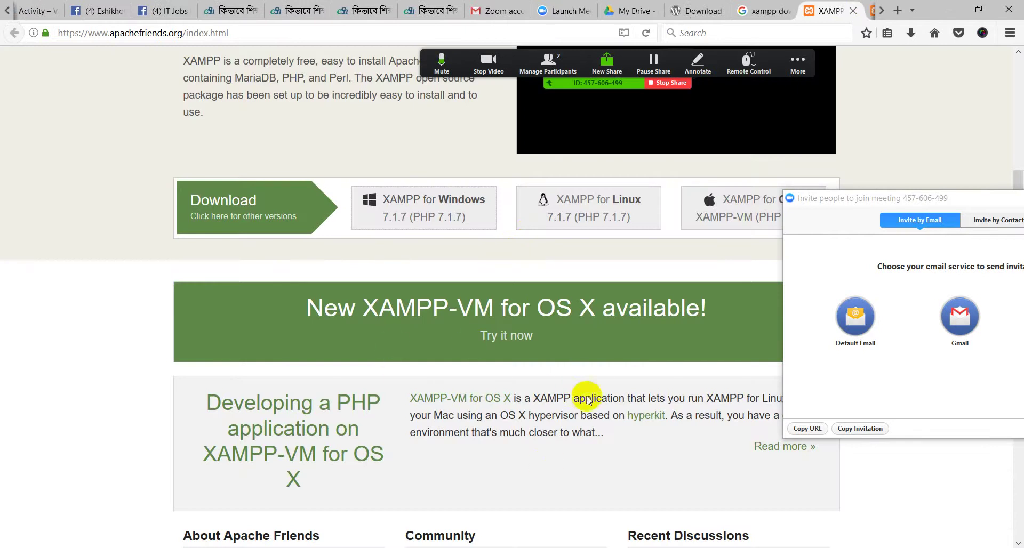
pyautogui.scroll(4, 592, 411)
pyautogui.moveTo(967, 193); pyautogui.dragTo(770, 192)
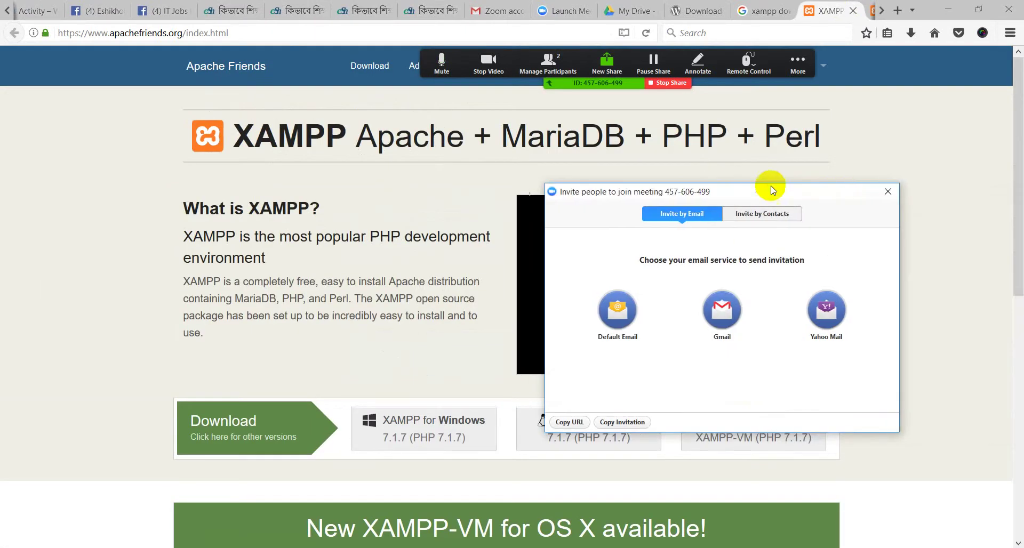
pyautogui.click(888, 192)
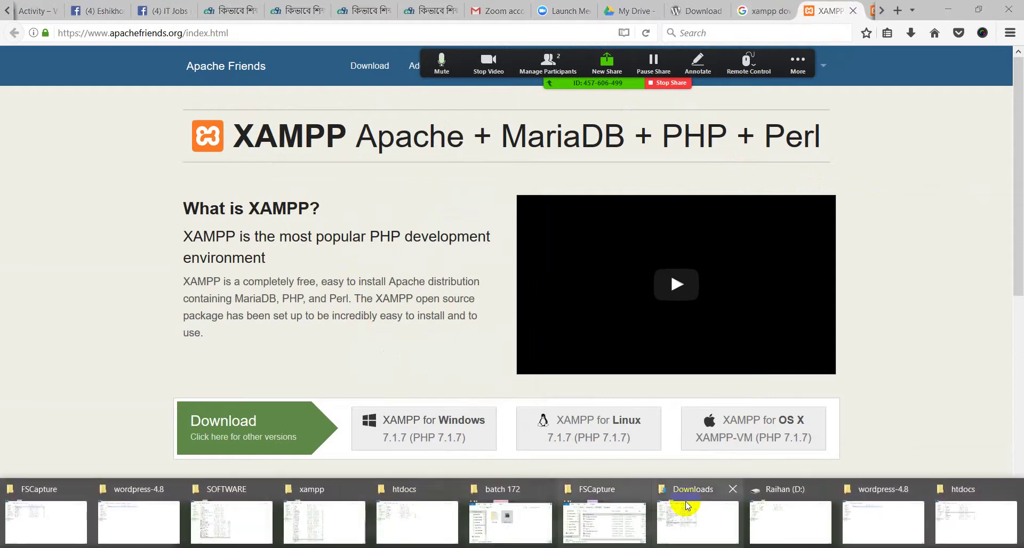
pyautogui.click(982, 510)
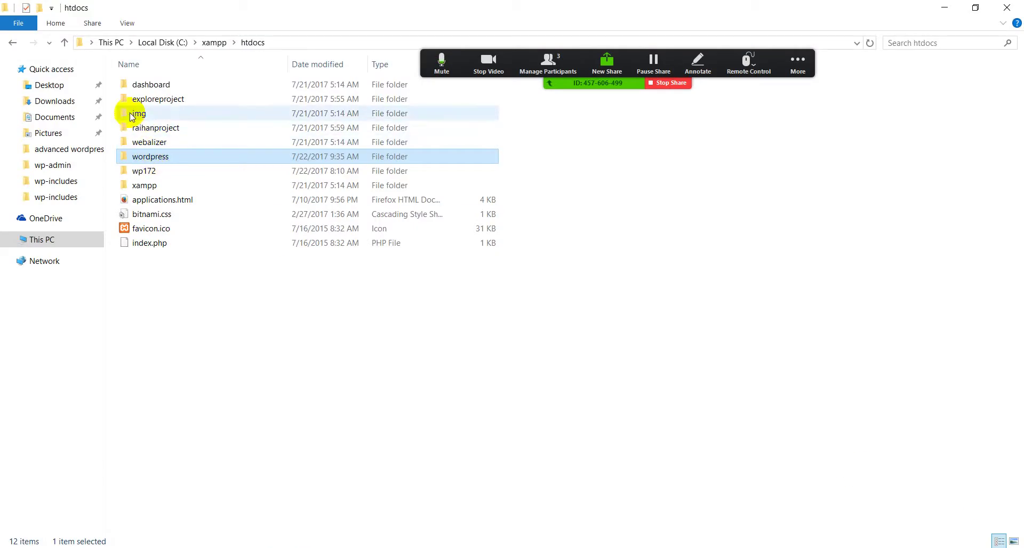
# Rename the wordpress folder in htdocs to wp172-2
pyautogui.doubleClick(159, 156)
pyautogui.click(13, 43)
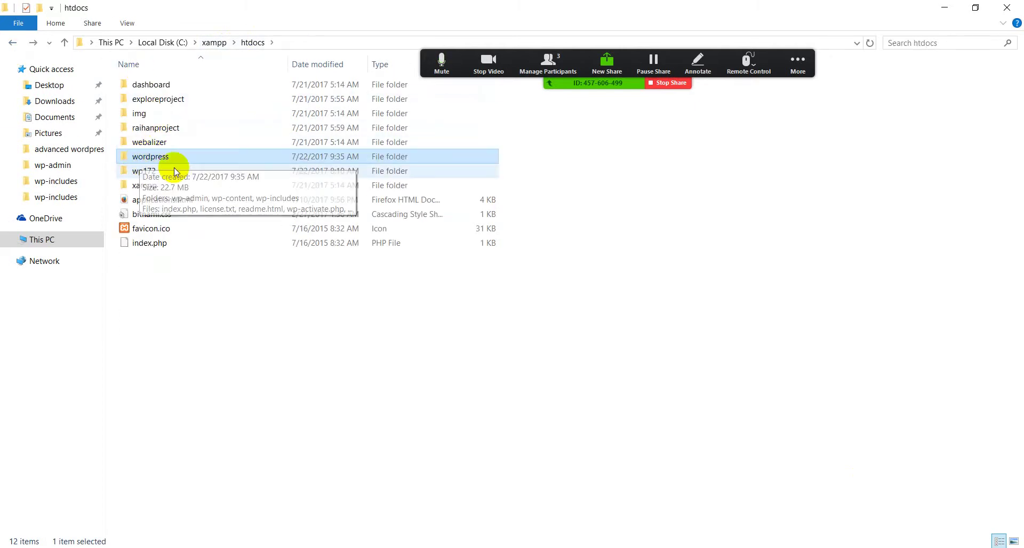
pyautogui.rightClick(146, 160)
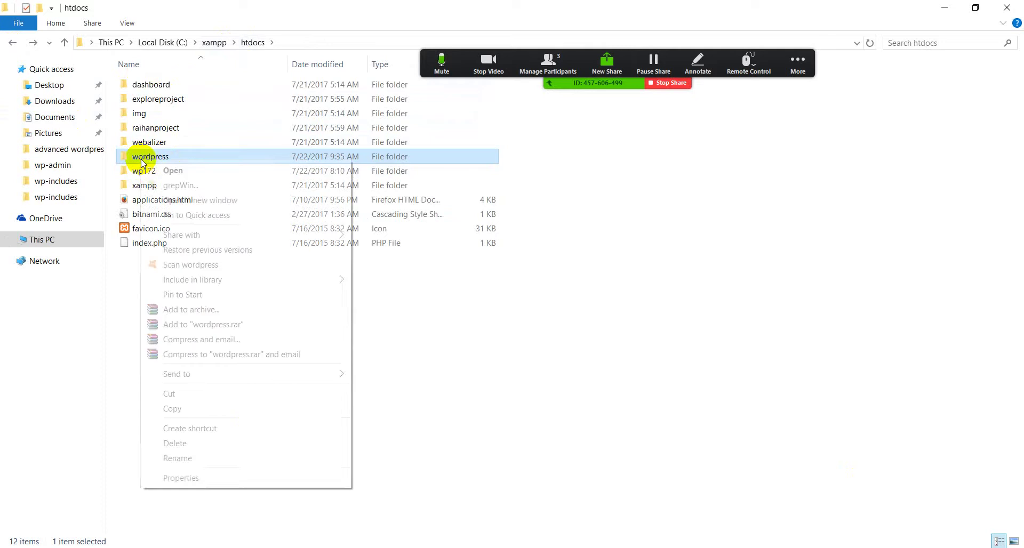
pyautogui.click(174, 459)
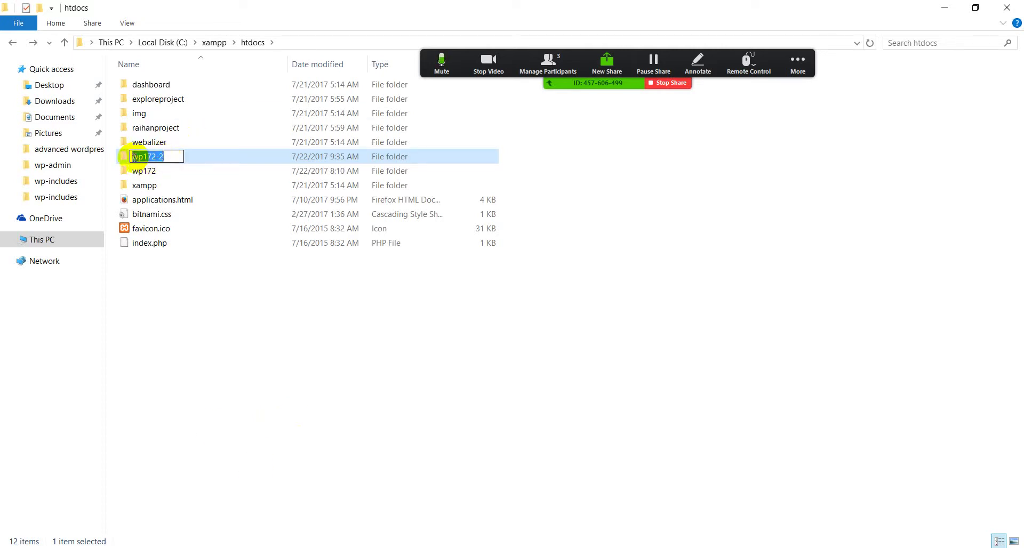
pyautogui.click(238, 384)
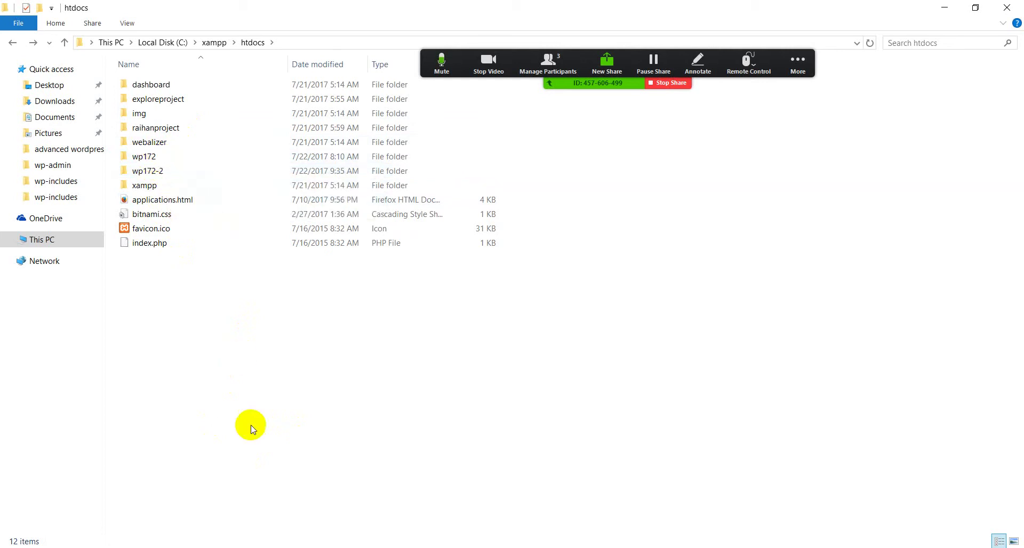
# Check that wp172-2 contains the WordPress files, then switch to Firefox
pyautogui.doubleClick(148, 172)
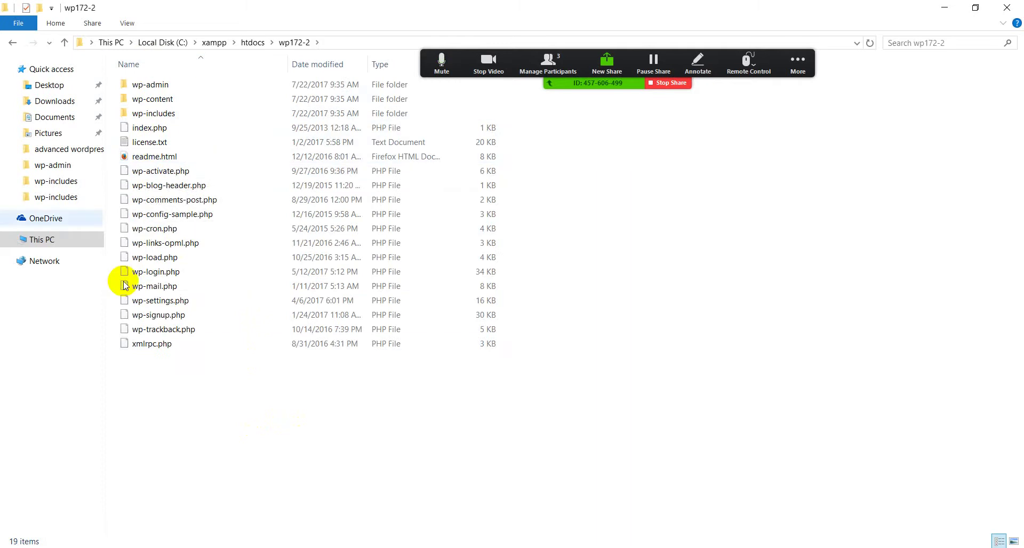
pyautogui.click(12, 42)
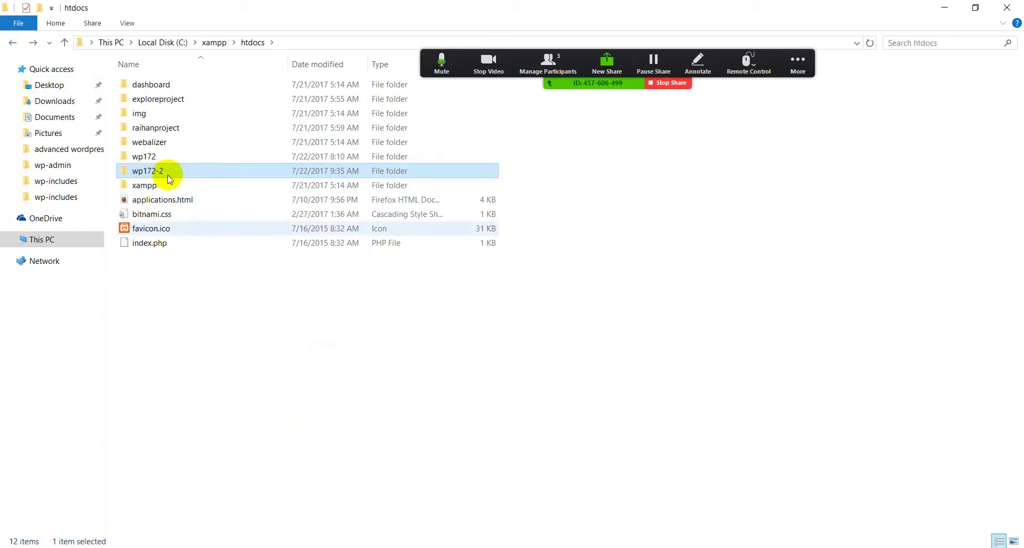
pyautogui.moveTo(160, 173)
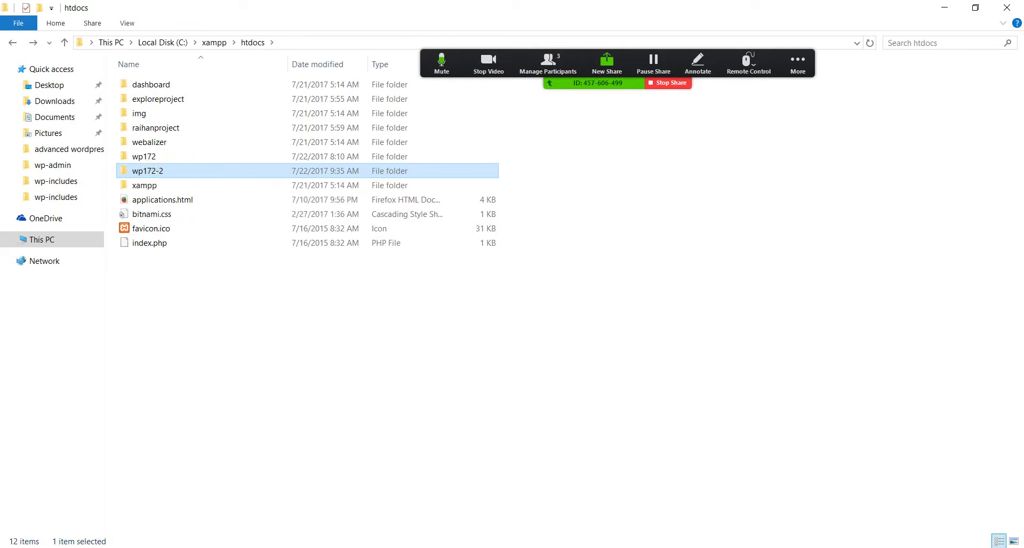
pyautogui.hotkey('alt', 'Tab')
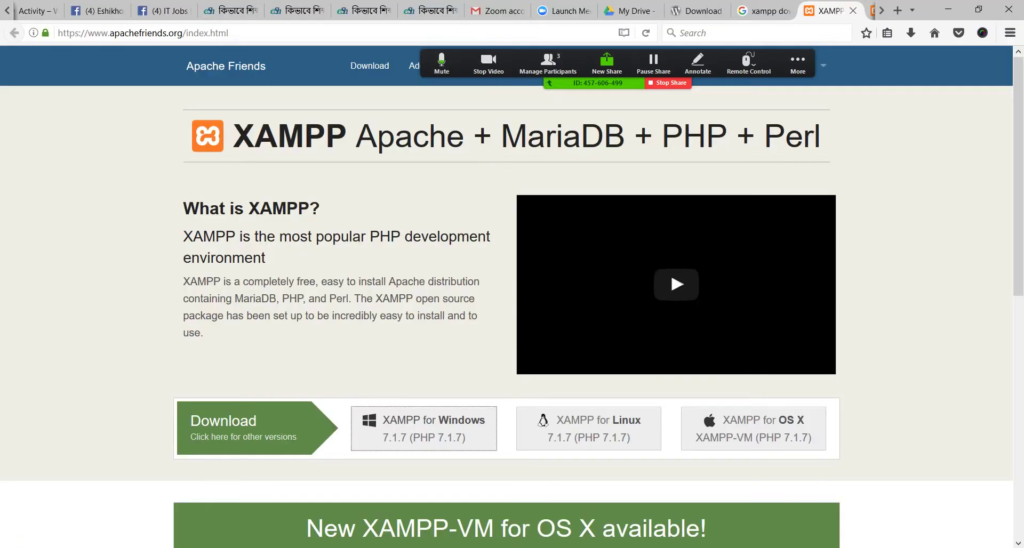
# Close the download and XAMPP tabs and enter localhost/ in a new tab
pyautogui.click(877, 10)
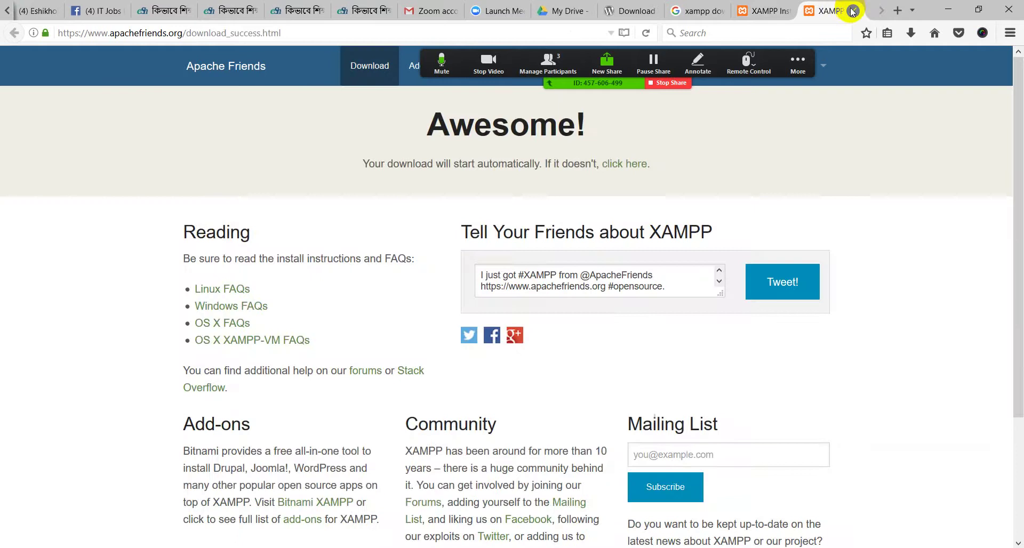
pyautogui.click(854, 11)
pyautogui.click(853, 12)
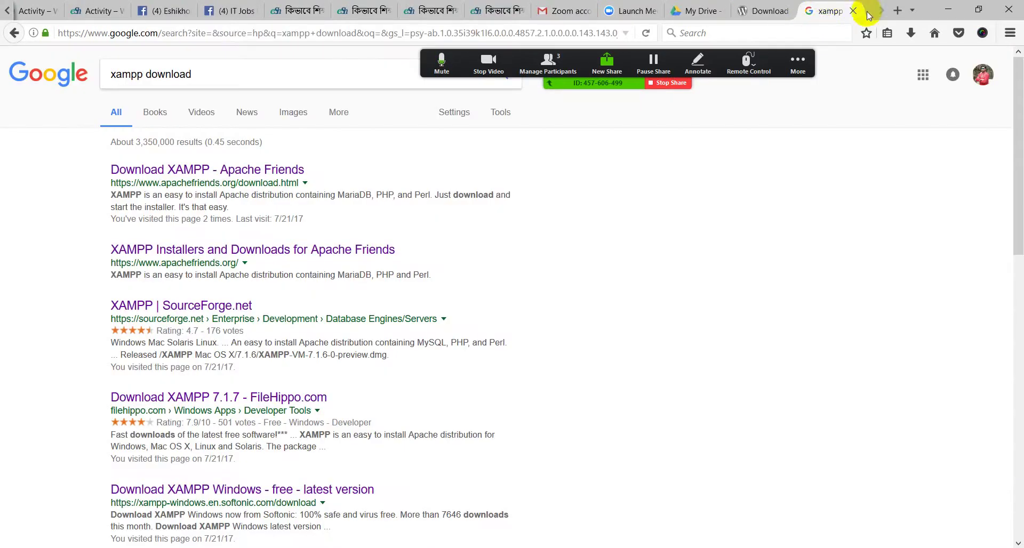
pyautogui.click(898, 10)
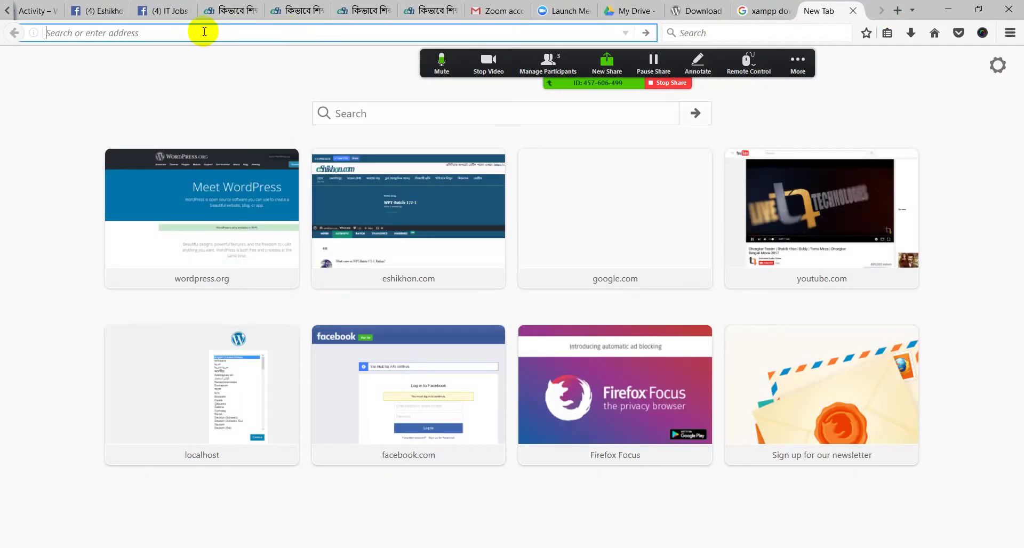
pyautogui.write('l')
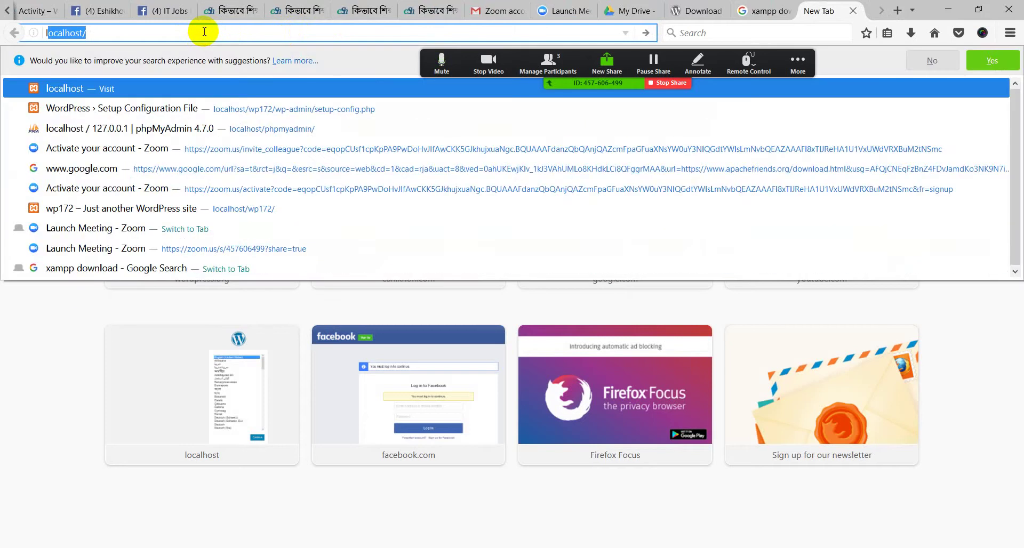
pyautogui.write('ocalh')
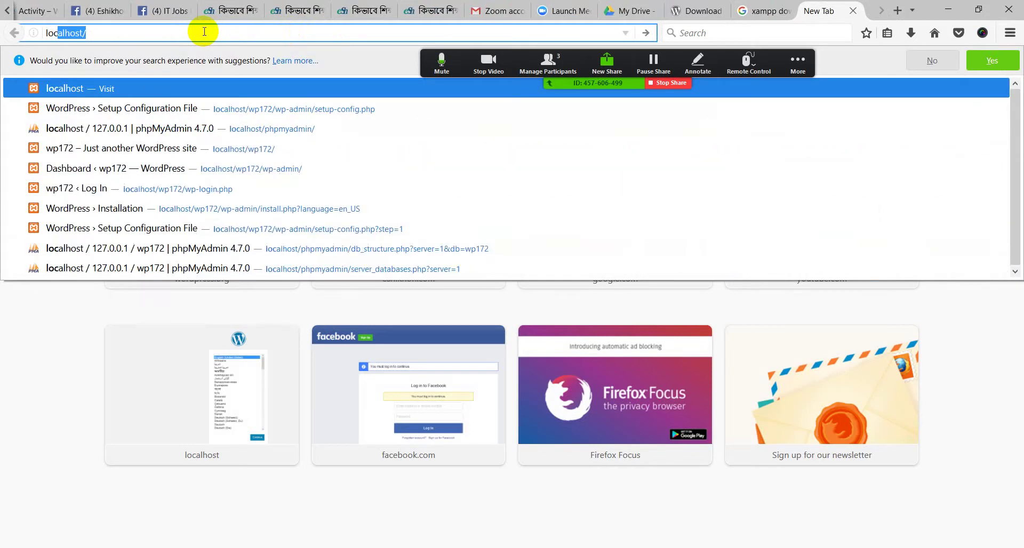
pyautogui.write('ost/')
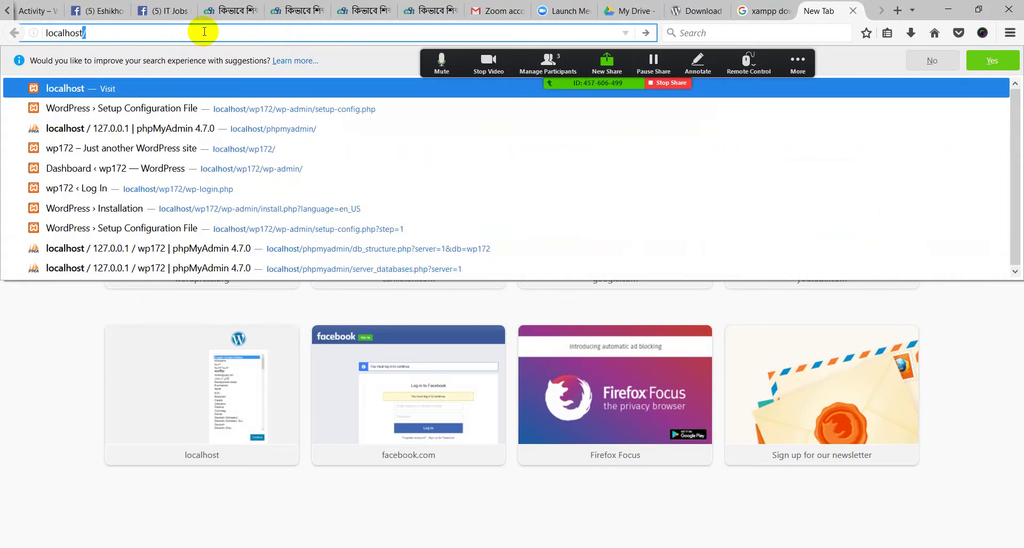
pyautogui.press('Escape')
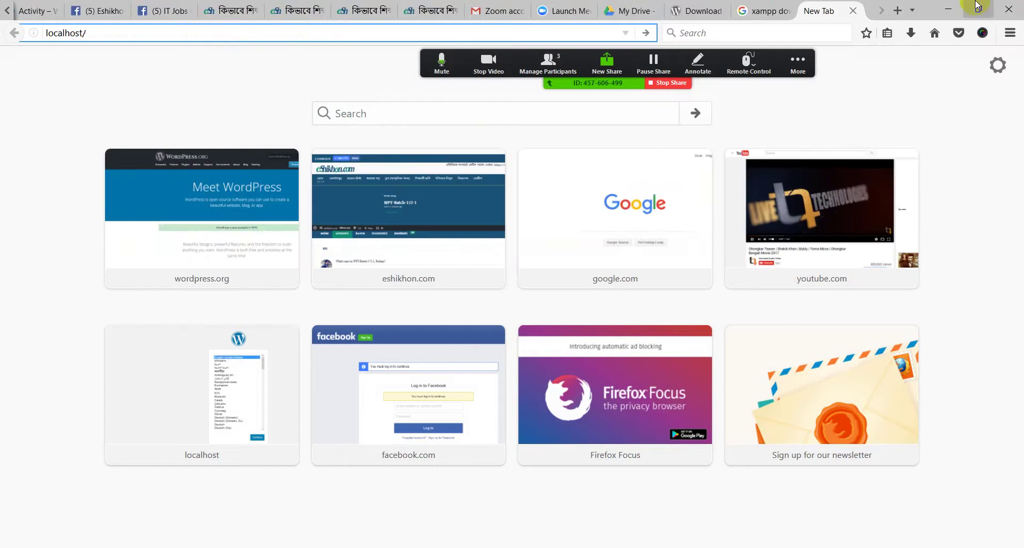
# Verify the wp172-2 folder name in htdocs via Rename without changing it
pyautogui.click(947, 9)
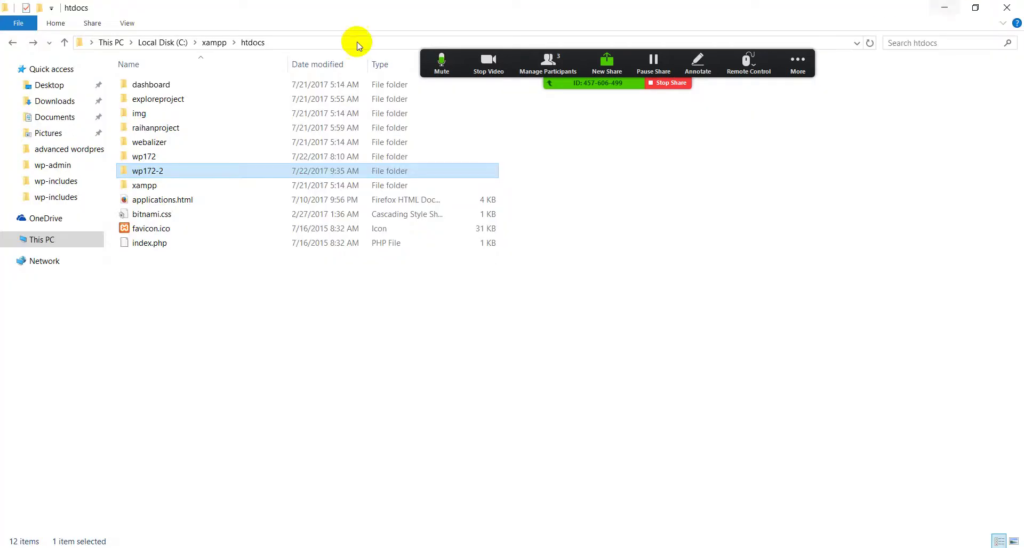
pyautogui.rightClick(149, 173)
pyautogui.click(184, 473)
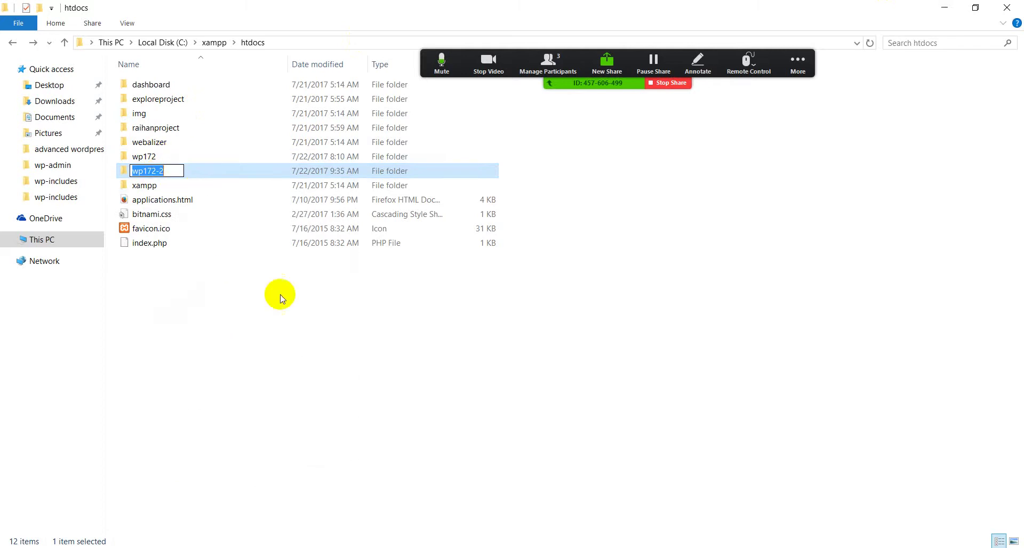
pyautogui.click(440, 412)
pyautogui.click(939, 6)
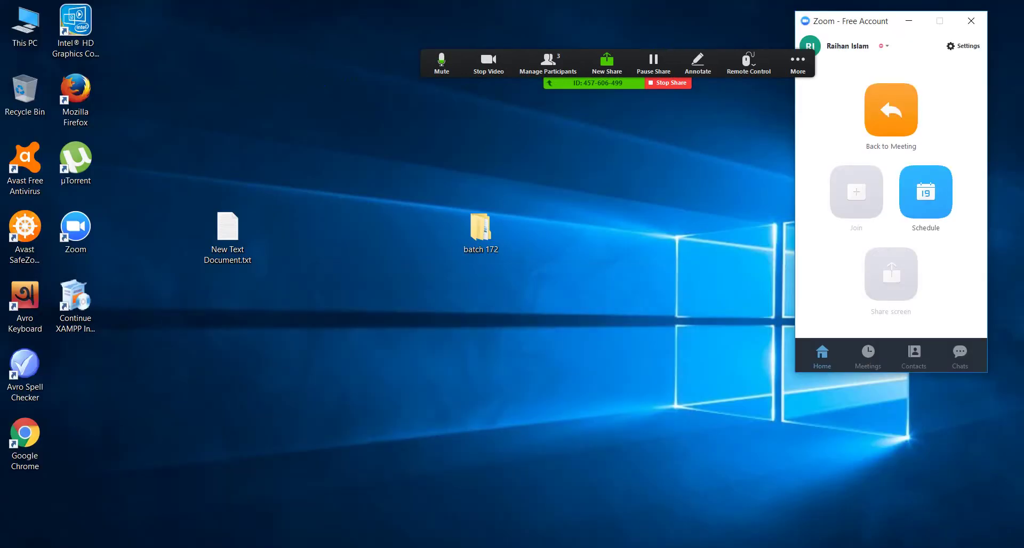
pyautogui.hotkey('alt', 'Tab')
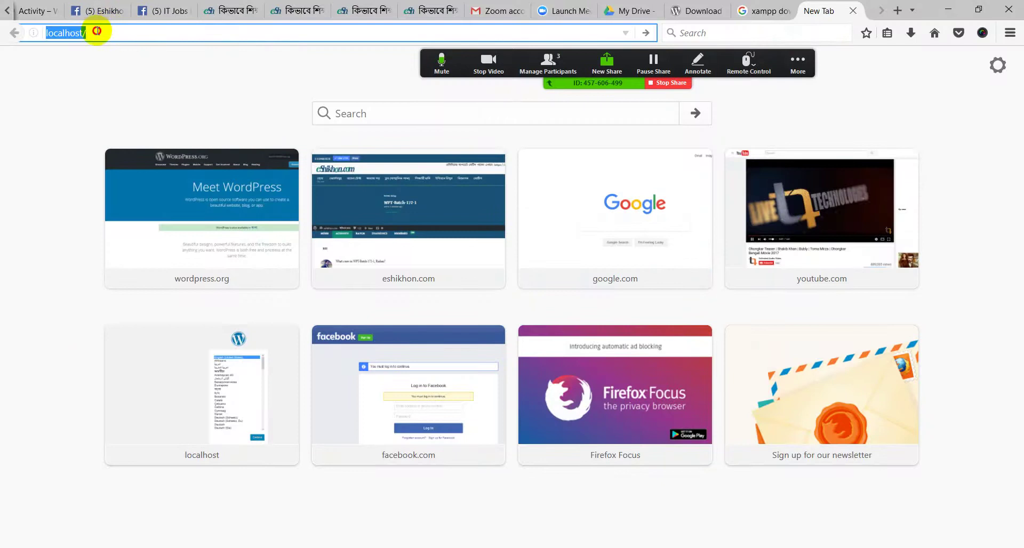
# Load localhost/wp172-2 in Firefox
pyautogui.click(118, 30)
pyautogui.write('wp172-2')
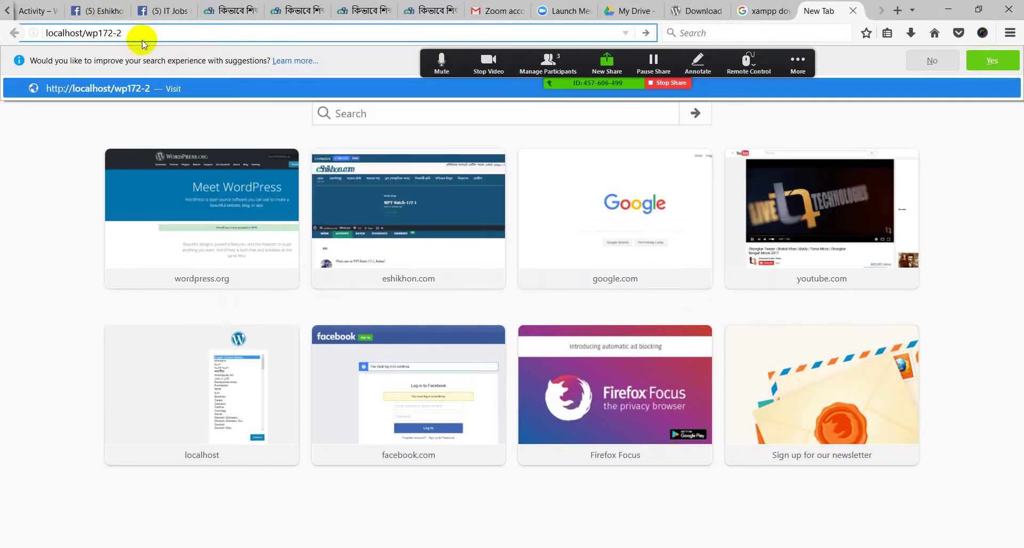
pyautogui.press('Escape')
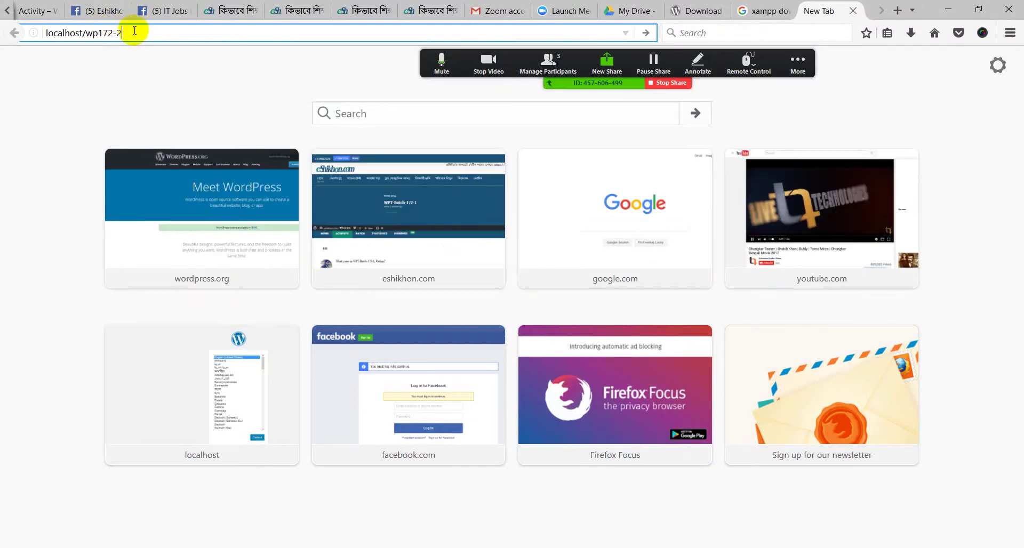
pyautogui.press('Return')
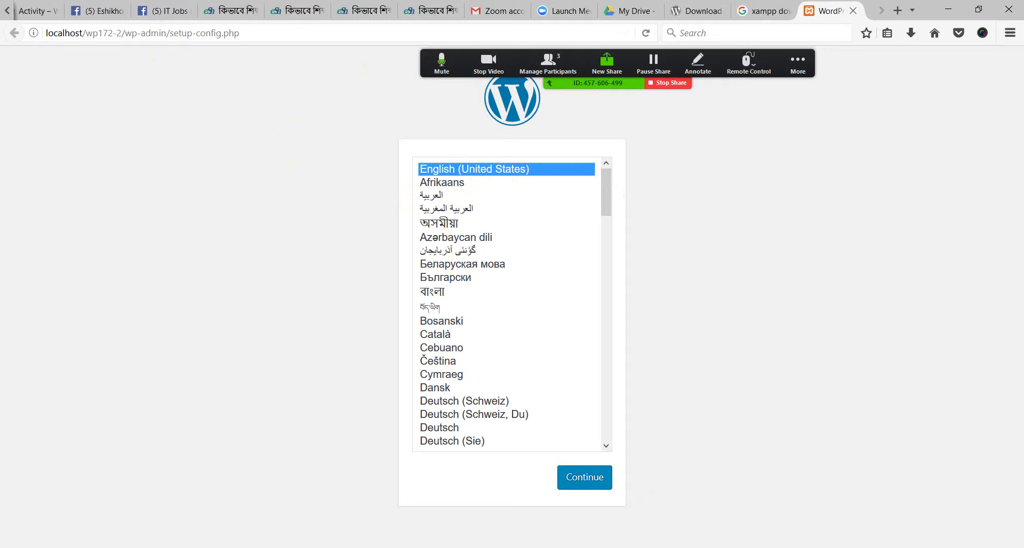
# Stop the Apache and MySQL servers in XAMPP Control Panel
pyautogui.moveTo(543, 547)
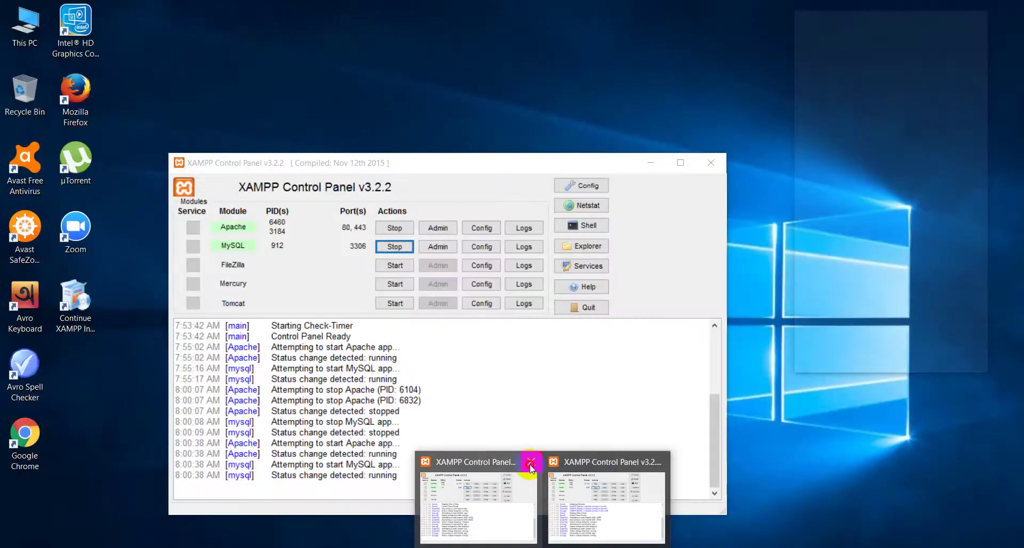
pyautogui.click(557, 507)
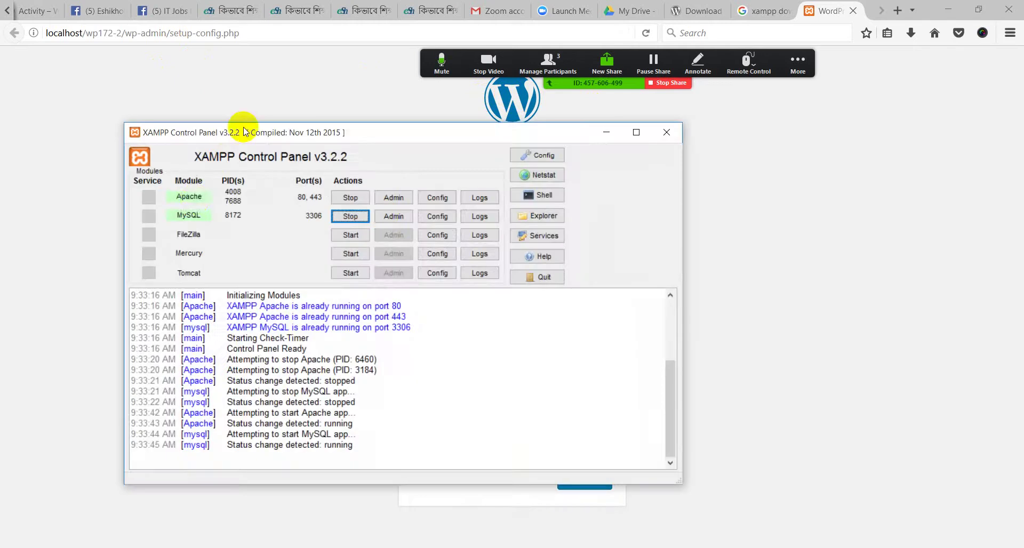
pyautogui.moveTo(295, 141); pyautogui.dragTo(235, 89)
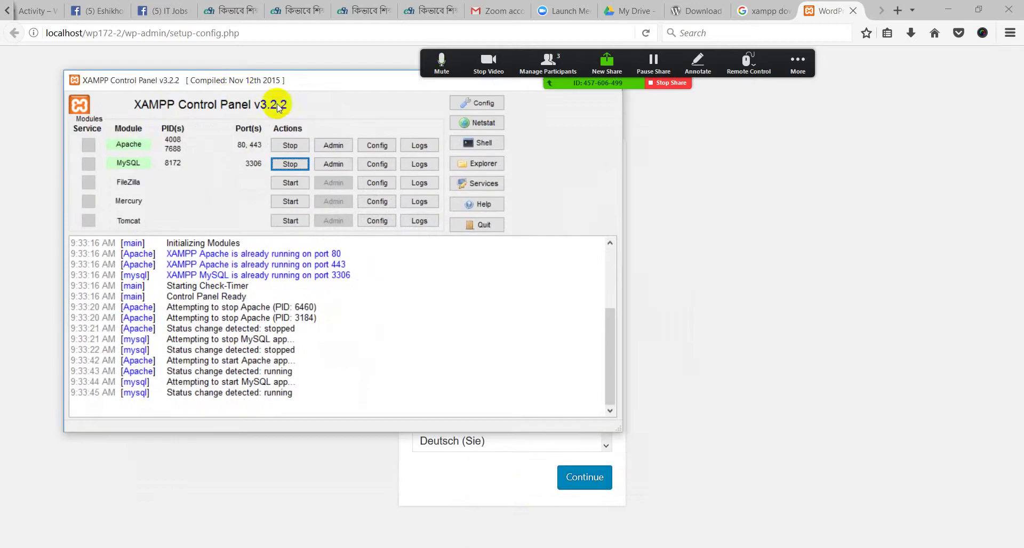
pyautogui.click(283, 148)
pyautogui.click(284, 165)
# Delete wp-admin/setup-config.php from the Firefox address, leaving localhost/wp172-2/
pyautogui.moveTo(306, 79); pyautogui.dragTo(316, 195)
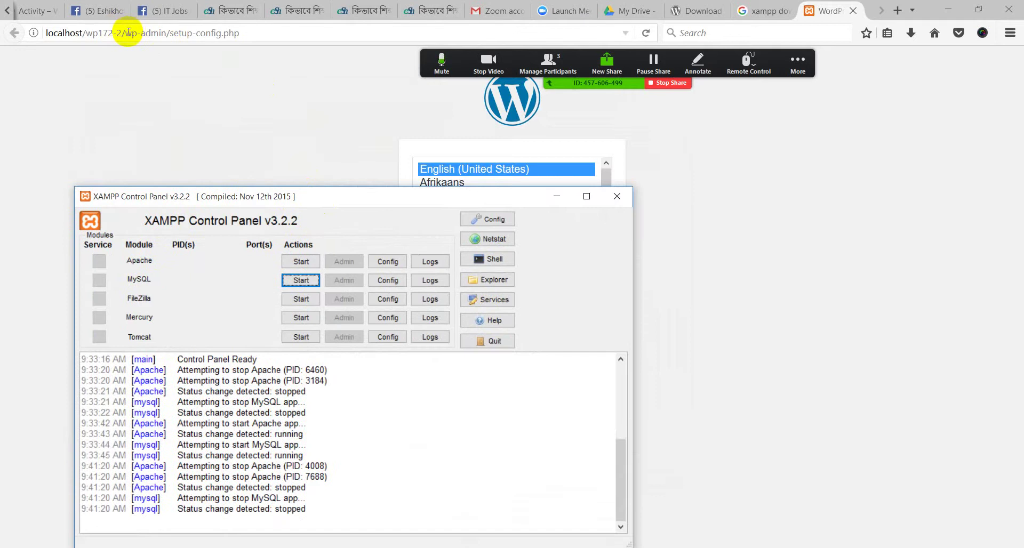
pyautogui.moveTo(128, 33); pyautogui.dragTo(282, 39)
pyautogui.press('BackSpace')
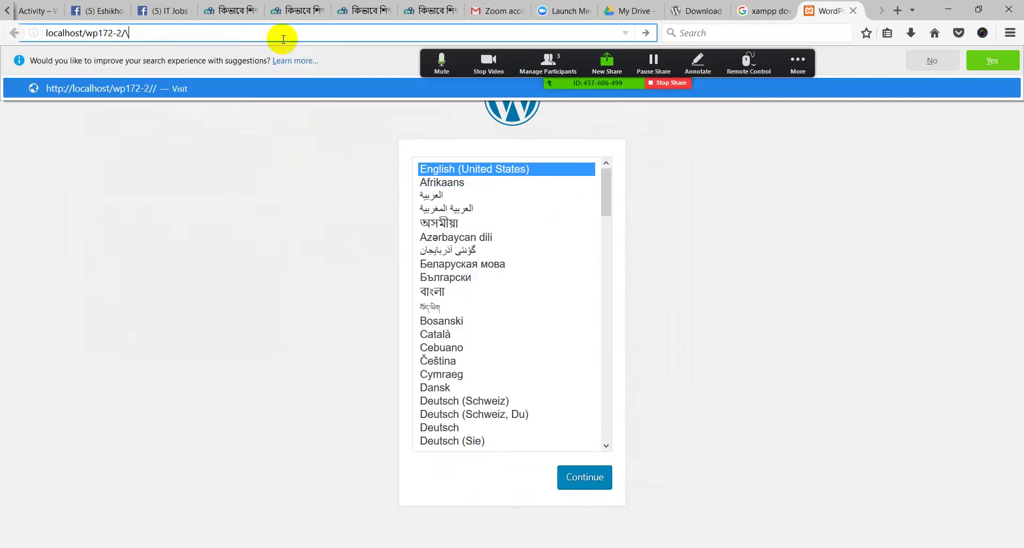
# Reload localhost/wp172-2/ to show the Unable to connect error, then return to XAMPP Control Panel
pyautogui.press('Return')
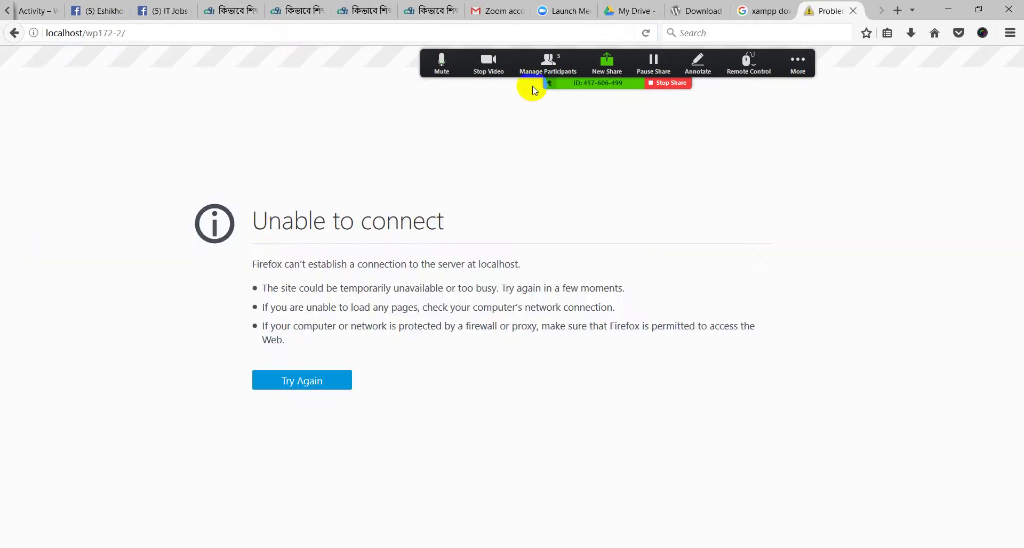
pyautogui.moveTo(253, 220); pyautogui.dragTo(462, 235)
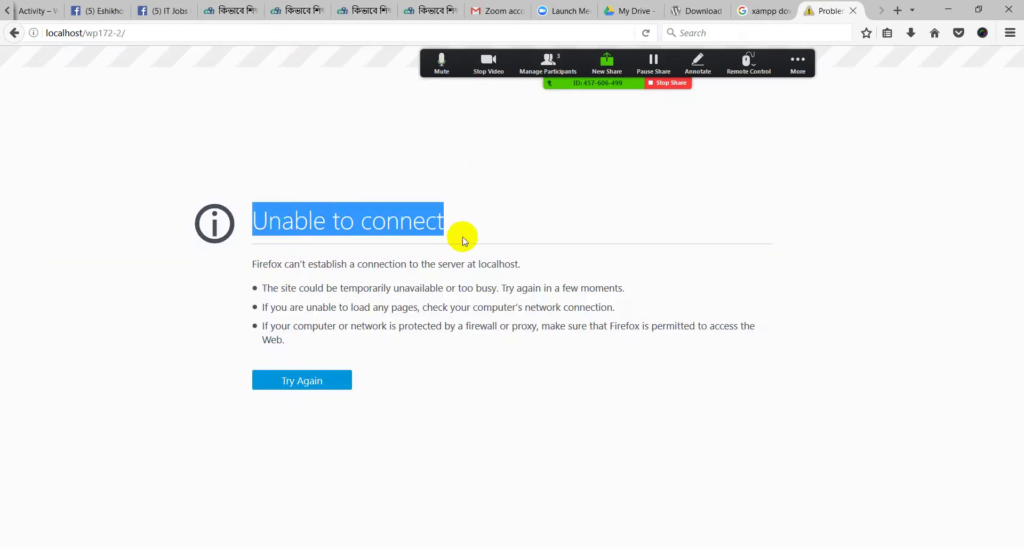
pyautogui.click(419, 329)
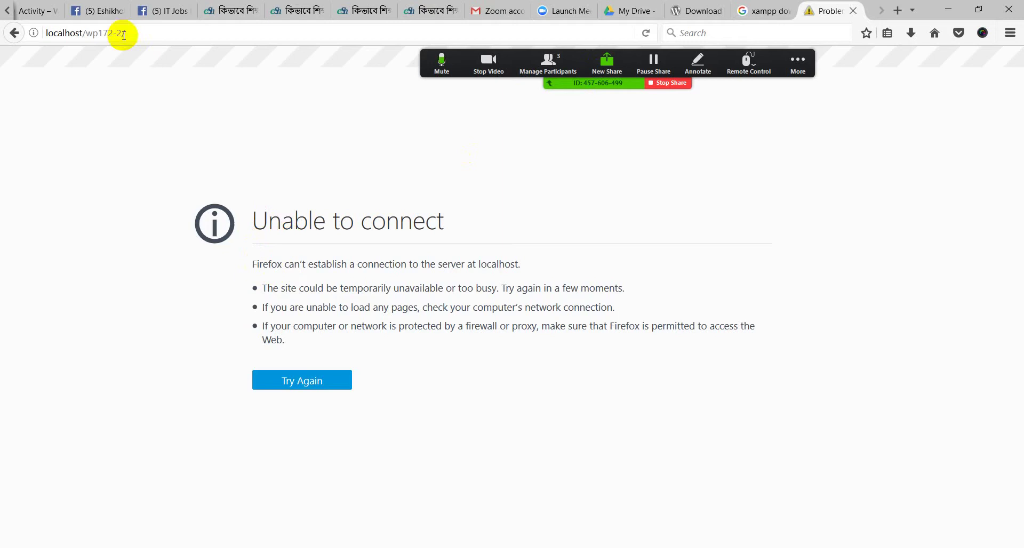
pyautogui.moveTo(87, 33); pyautogui.dragTo(140, 32)
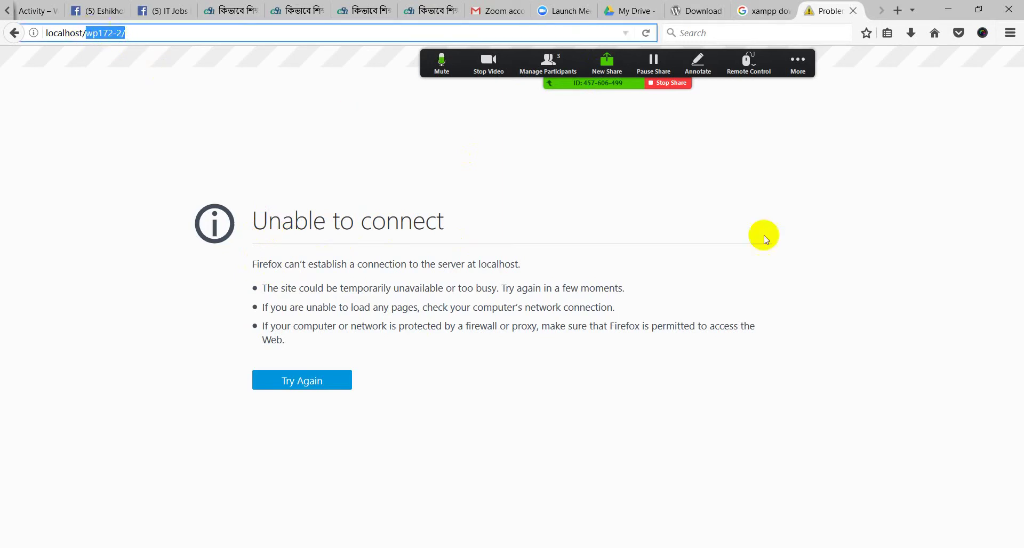
pyautogui.hotkey('alt', 'Tab')
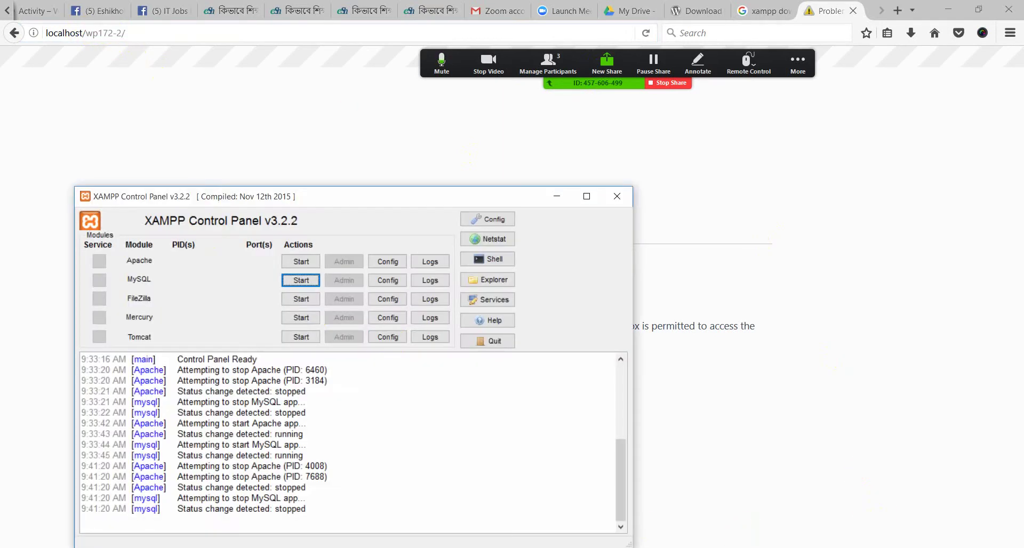
pyautogui.moveTo(206, 197); pyautogui.dragTo(234, 130)
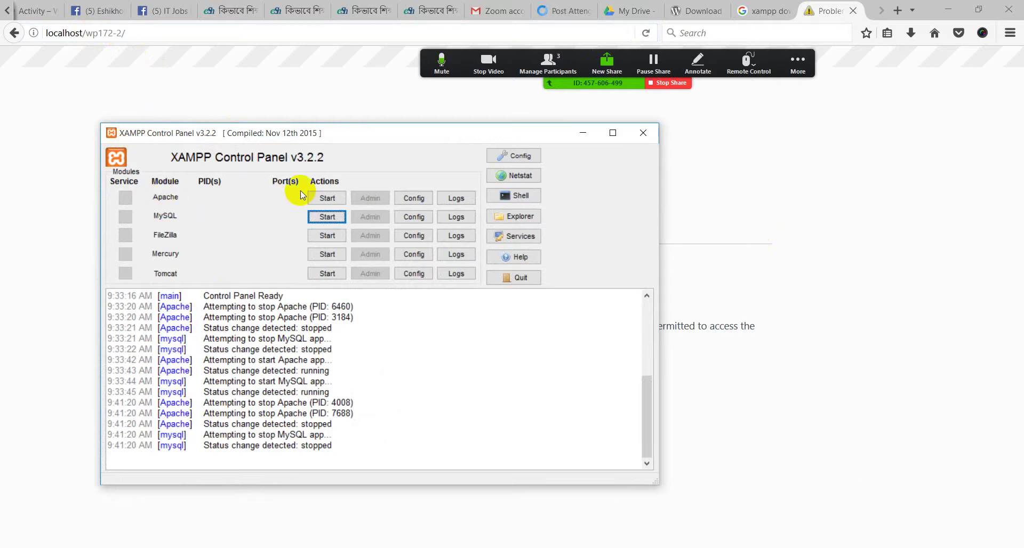
# Start Apache (ports 80, 443) and MySQL (3306) again, then minimize the XAMPP Control Panel
pyautogui.click(327, 198)
pyautogui.click(325, 217)
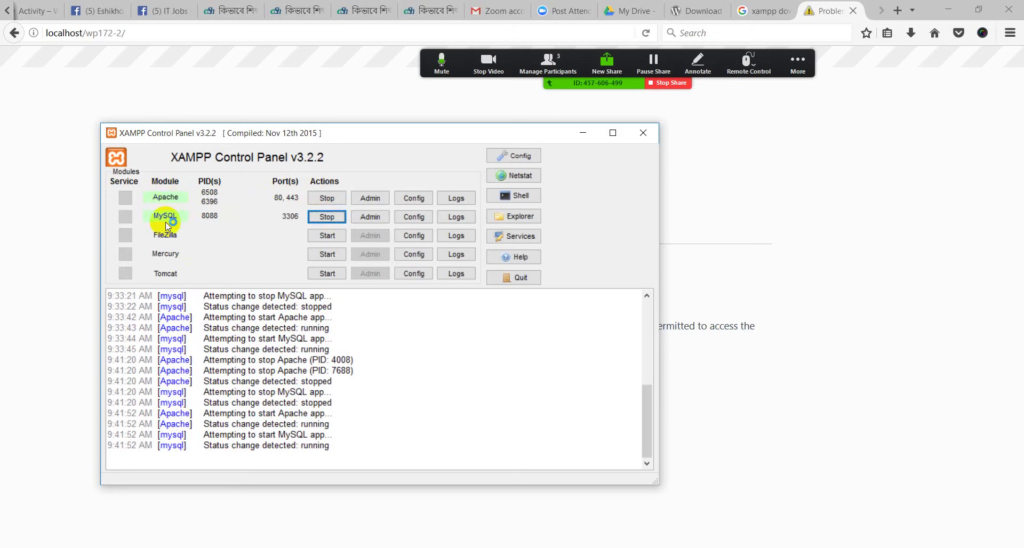
pyautogui.click(582, 132)
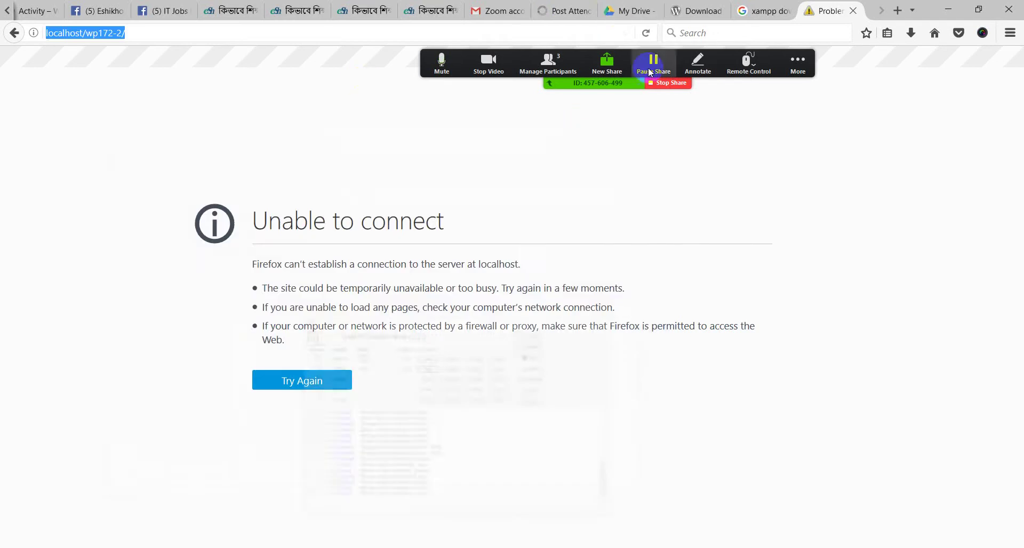
# Browse to C:\xampp\htdocs in File Explorer to confirm the wp172-2 folder, then return to Firefox
pyautogui.click(948, 9)
pyautogui.doubleClick(24, 27)
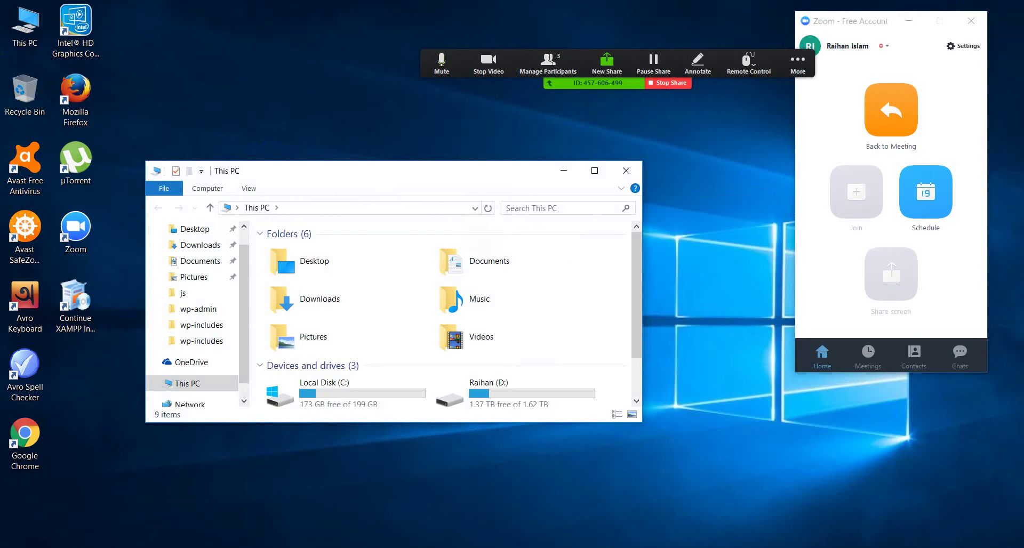
pyautogui.click(595, 170)
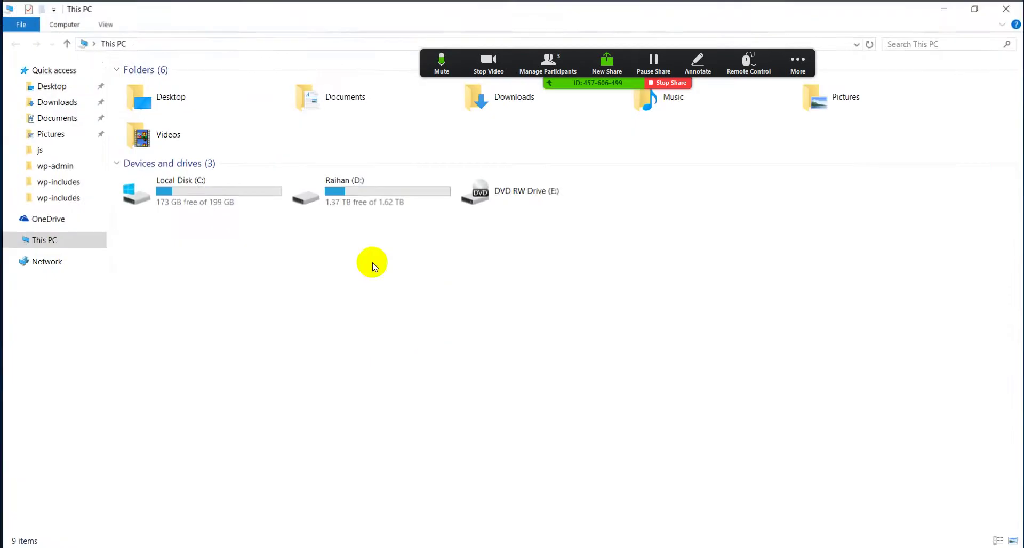
pyautogui.doubleClick(190, 210)
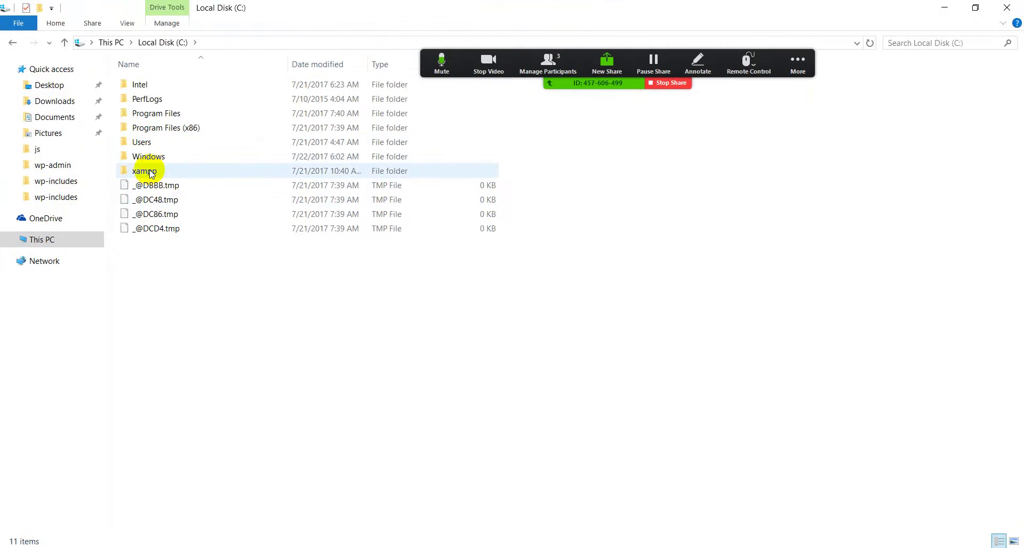
pyautogui.doubleClick(144, 176)
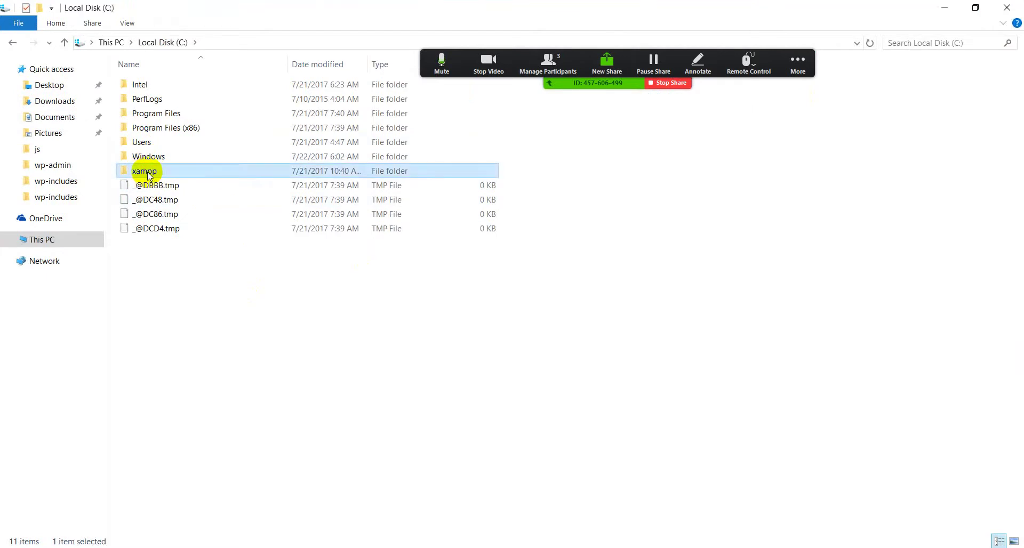
pyautogui.doubleClick(167, 164)
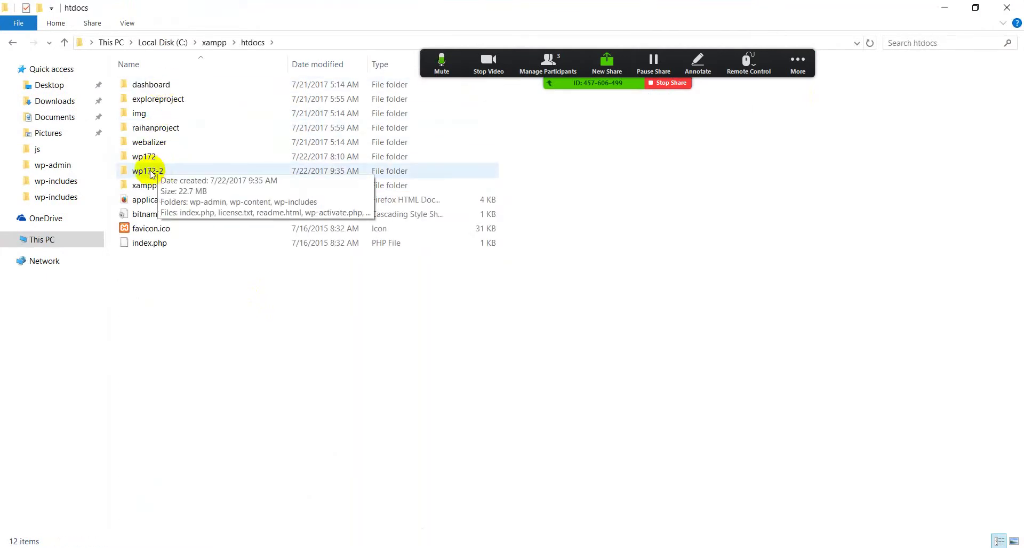
pyautogui.click(144, 167)
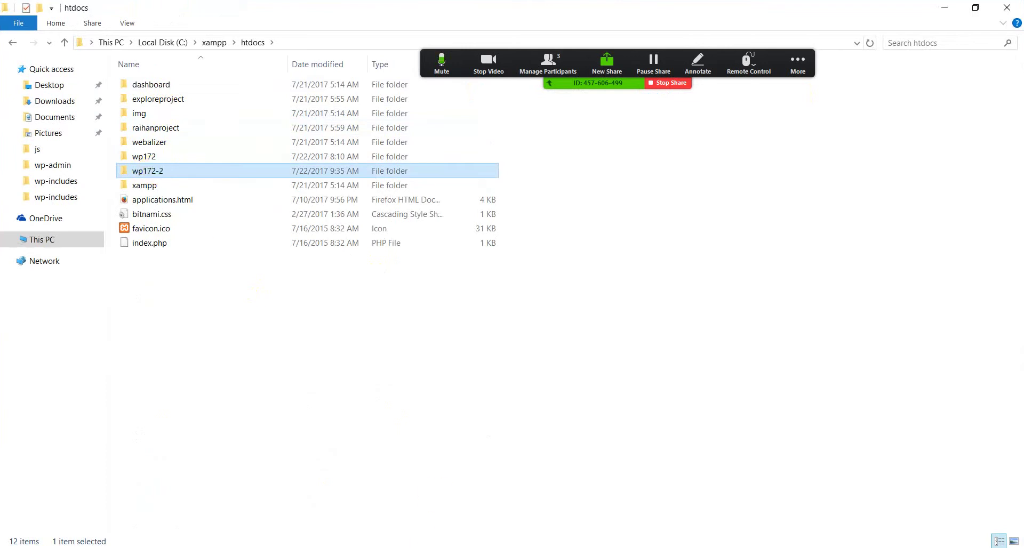
pyautogui.click(426, 541)
pyautogui.click(142, 35)
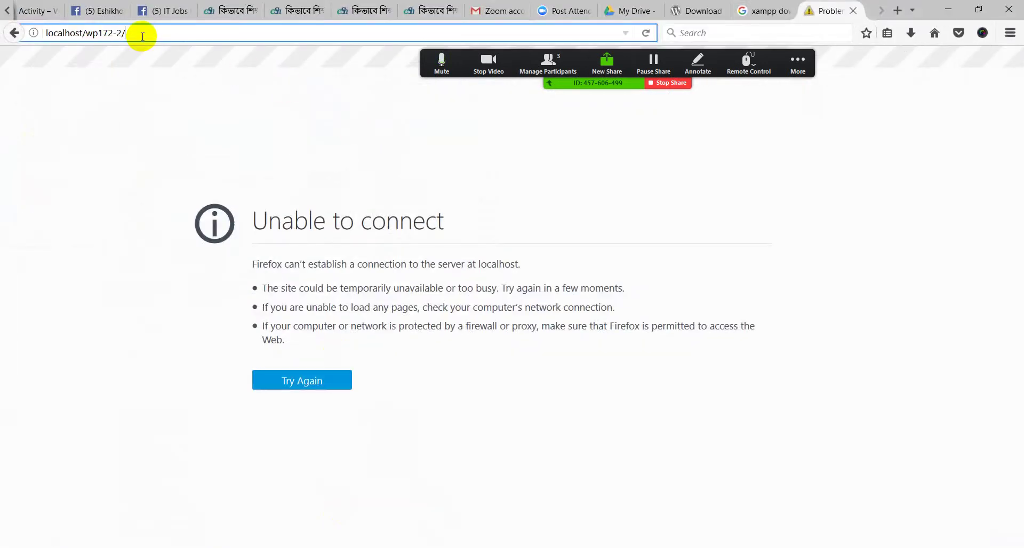
# Reload localhost/wp172-2 now that the server runs, bringing up WordPress's language list
pyautogui.press('Return')
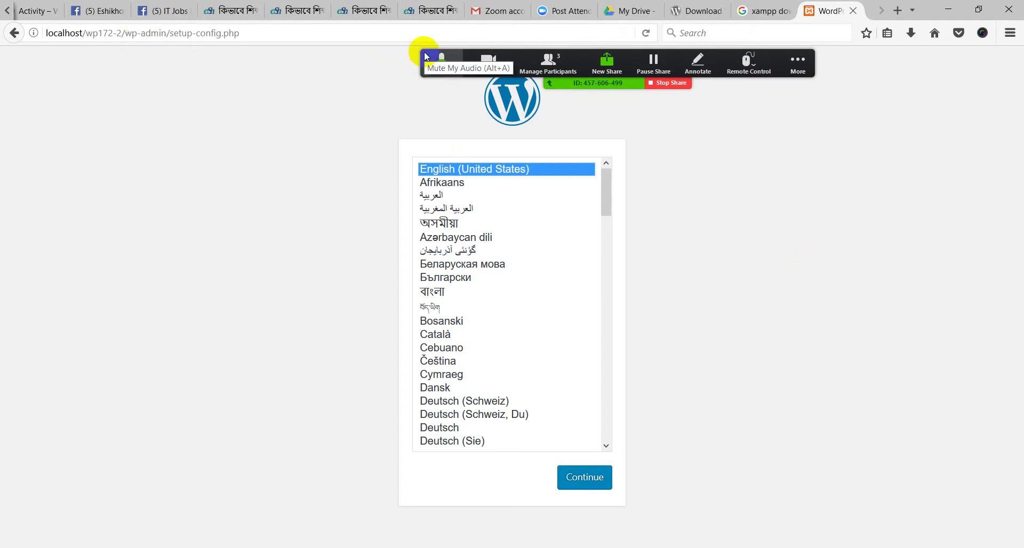
pyautogui.moveTo(598, 53); pyautogui.dragTo(789, 61)
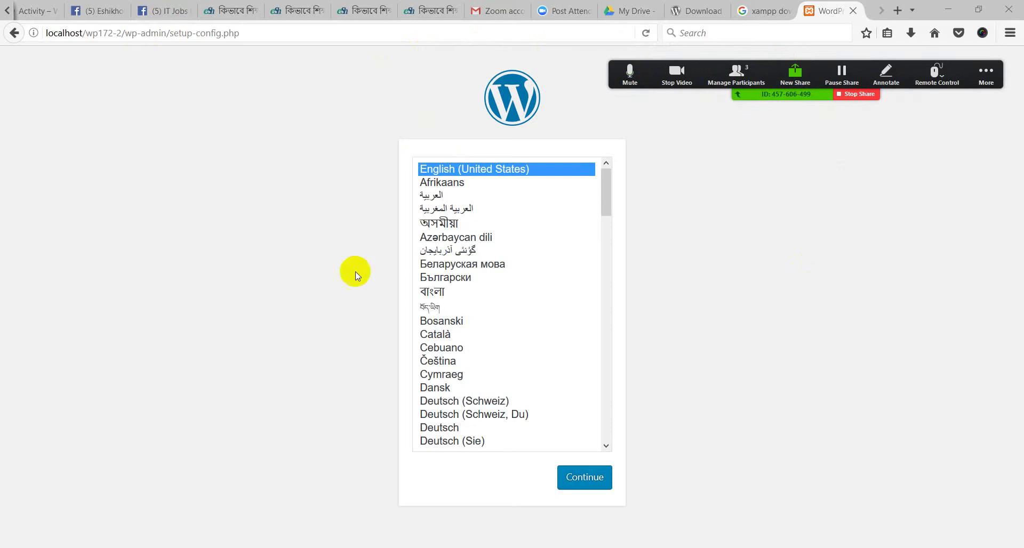
pyautogui.moveTo(607, 178); pyautogui.dragTo(638, 172)
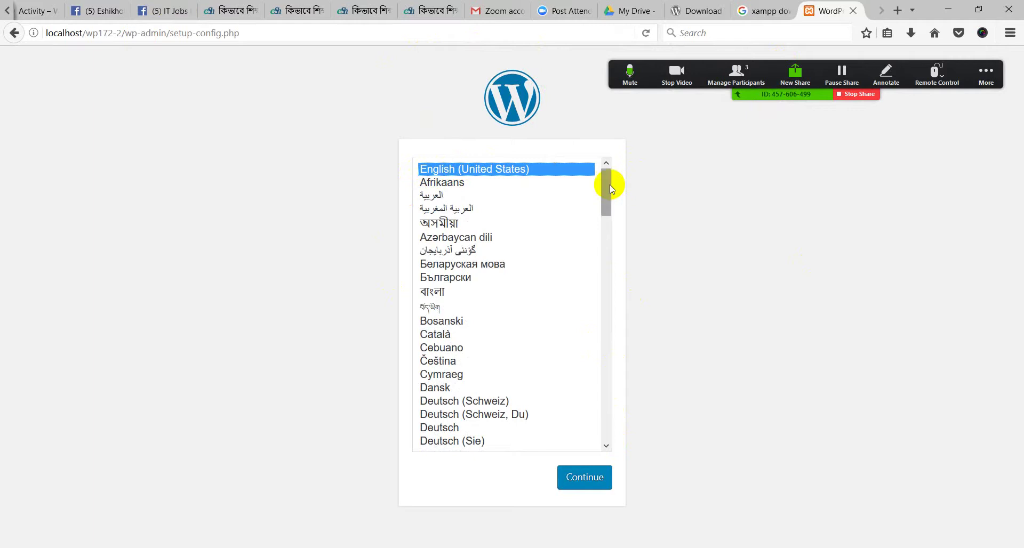
pyautogui.scroll(-3, 608, 186)
# Try বাংলা, then select English (United States) and continue to the setup welcome page
pyautogui.click(434, 179)
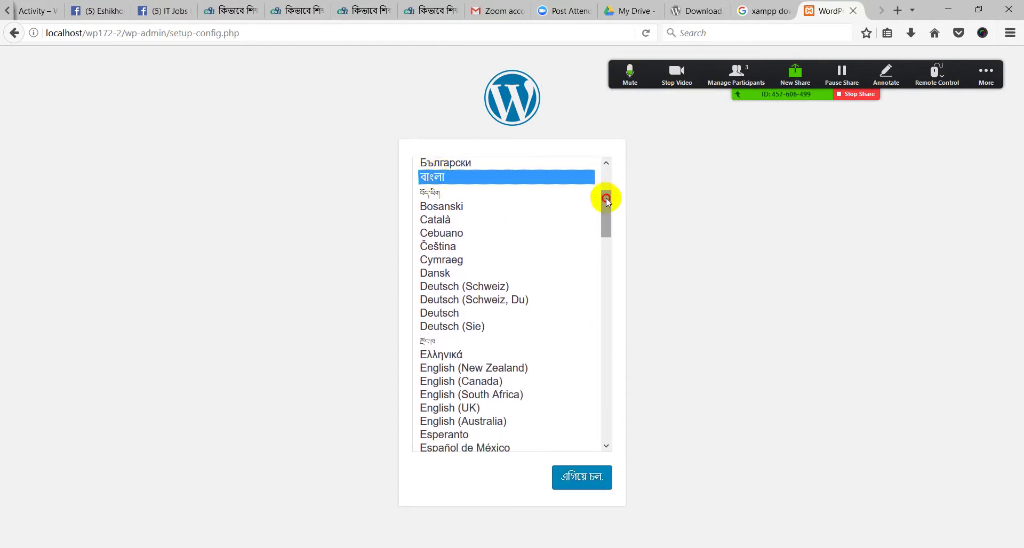
pyautogui.moveTo(604, 202); pyautogui.dragTo(605, 148)
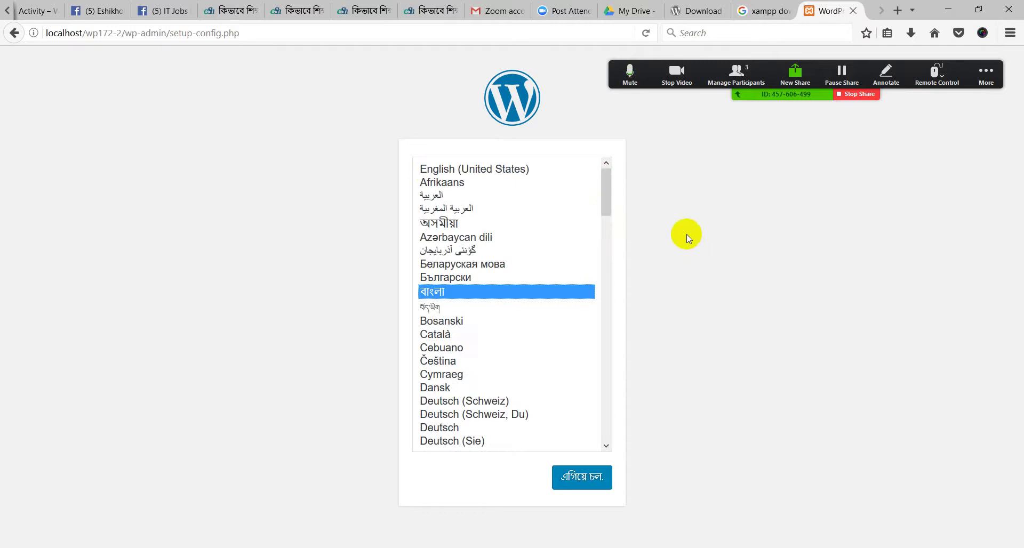
pyautogui.click(530, 171)
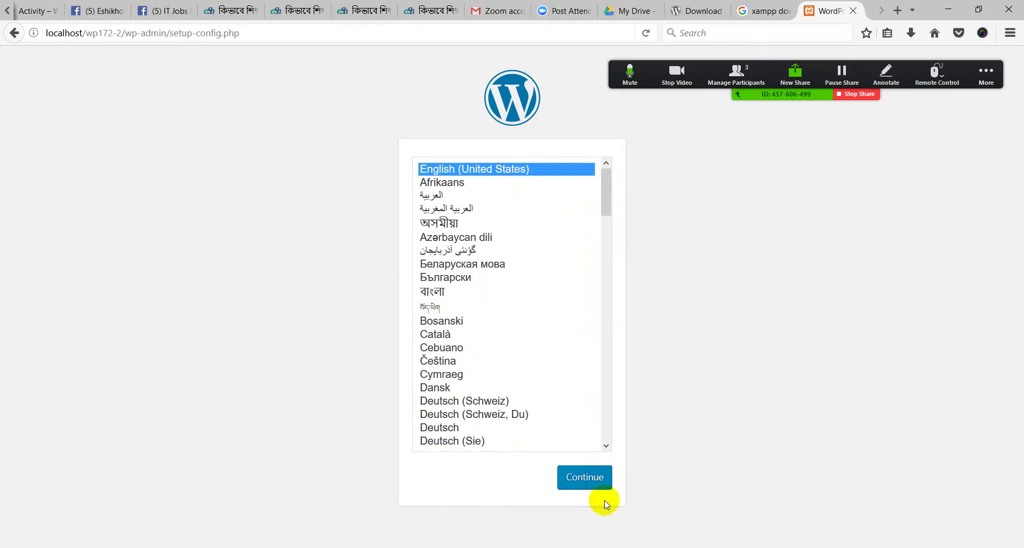
pyautogui.click(577, 482)
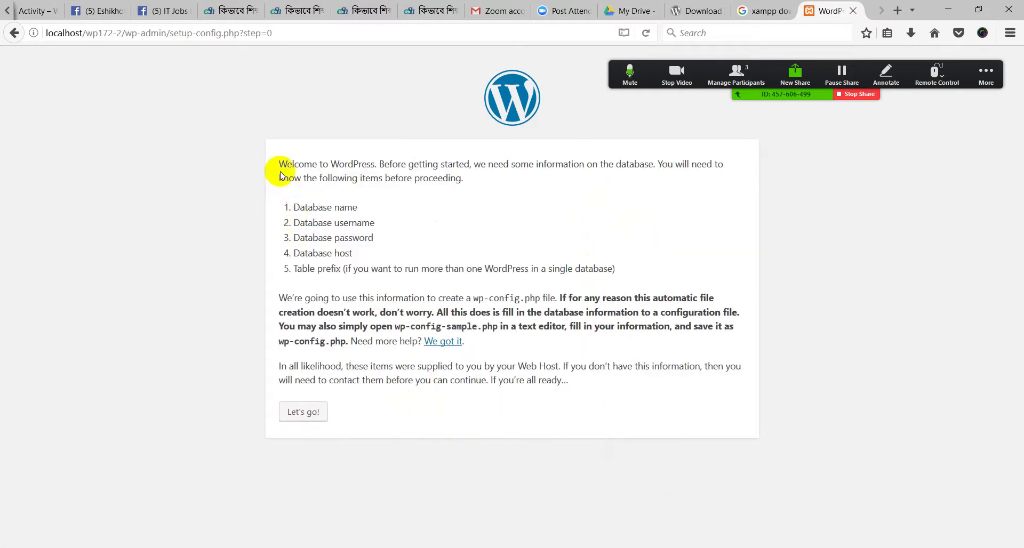
pyautogui.moveTo(279, 164); pyautogui.dragTo(633, 393)
pyautogui.click(652, 429)
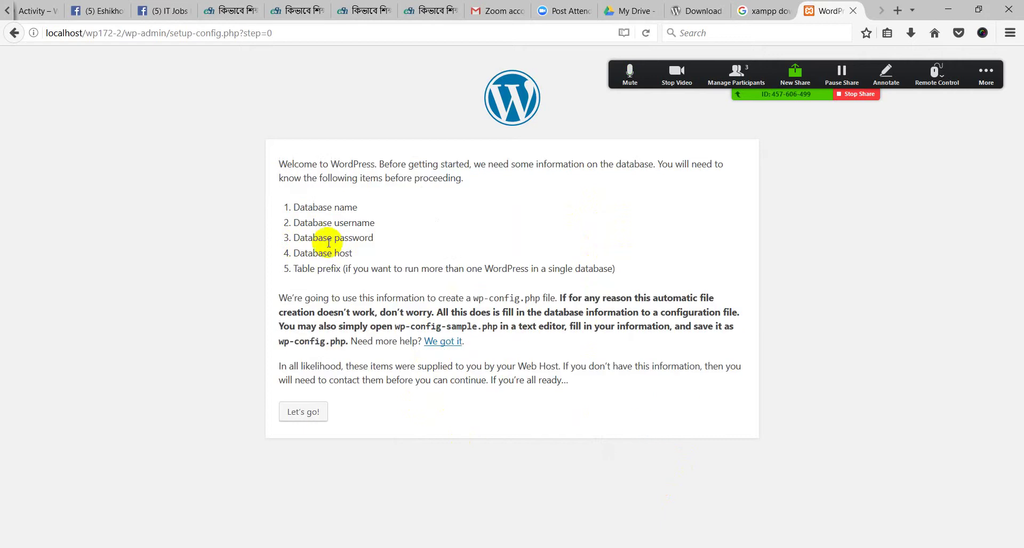
pyautogui.moveTo(279, 162); pyautogui.dragTo(613, 382)
pyautogui.click(639, 418)
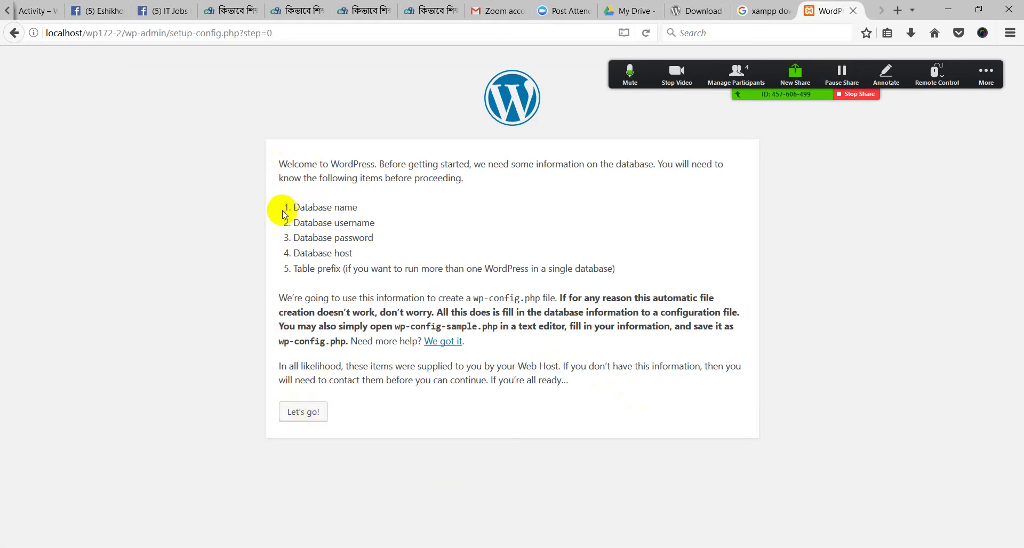
pyautogui.moveTo(293, 208); pyautogui.dragTo(614, 269)
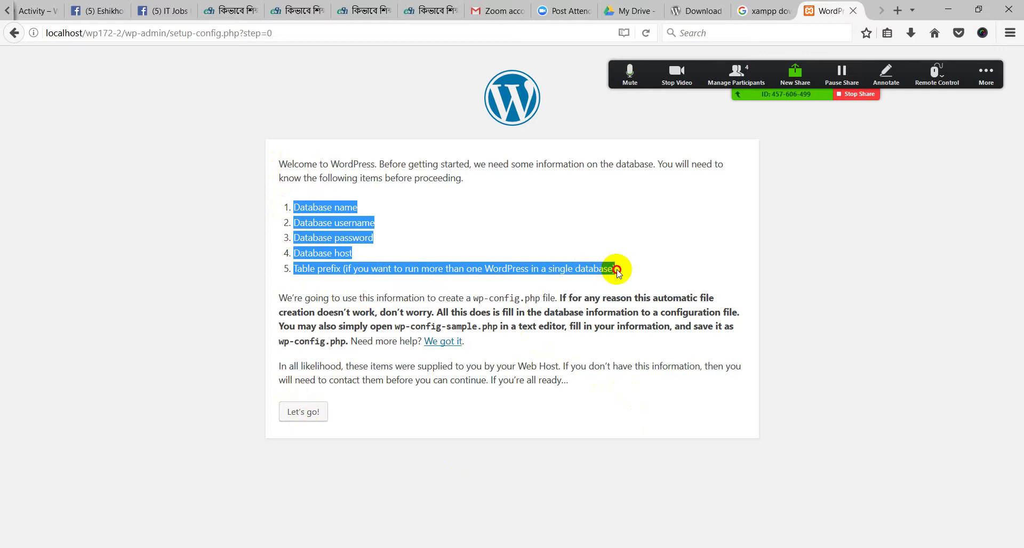
pyautogui.click(349, 207)
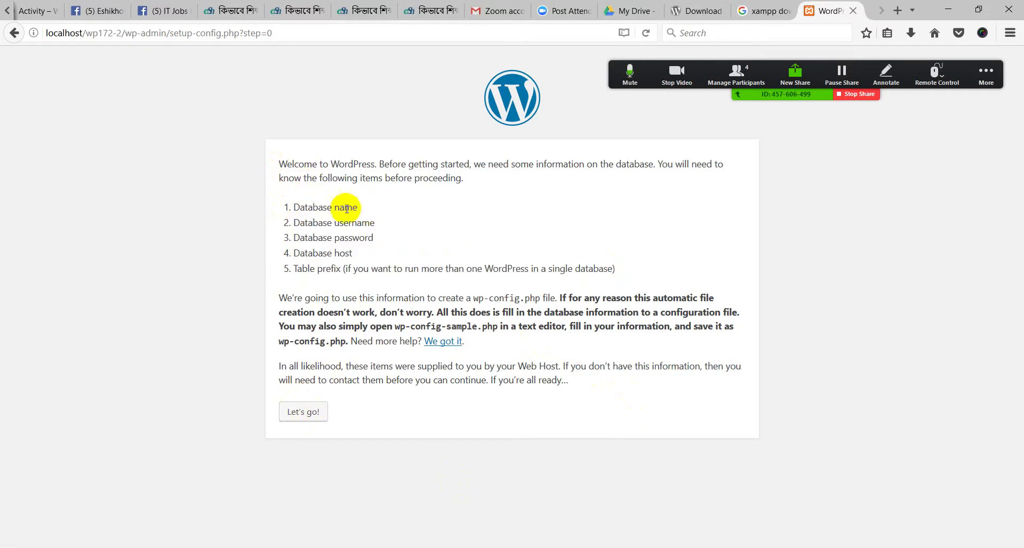
pyautogui.moveTo(292, 207); pyautogui.dragTo(362, 210)
pyautogui.click(371, 215)
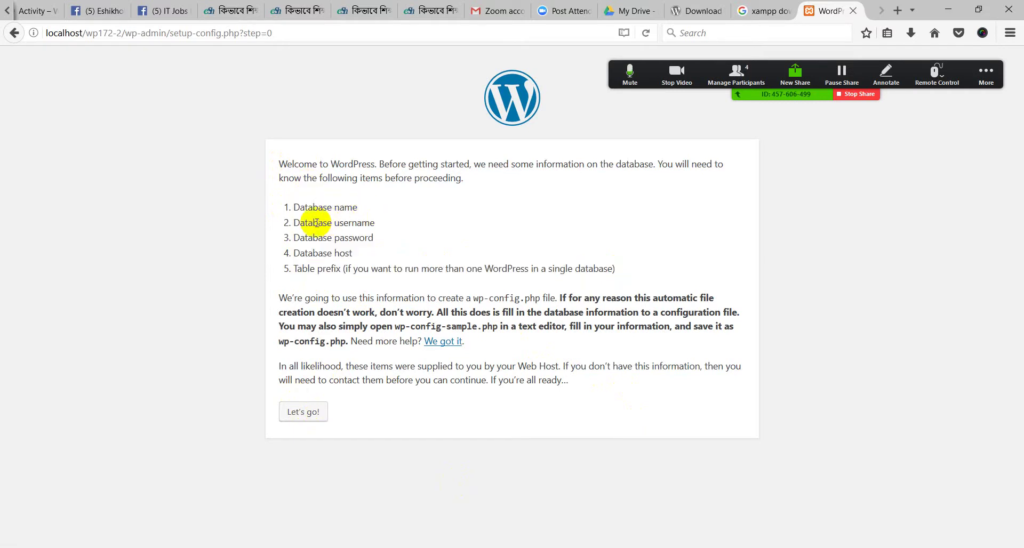
pyautogui.moveTo(293, 222); pyautogui.dragTo(389, 222)
pyautogui.click(399, 226)
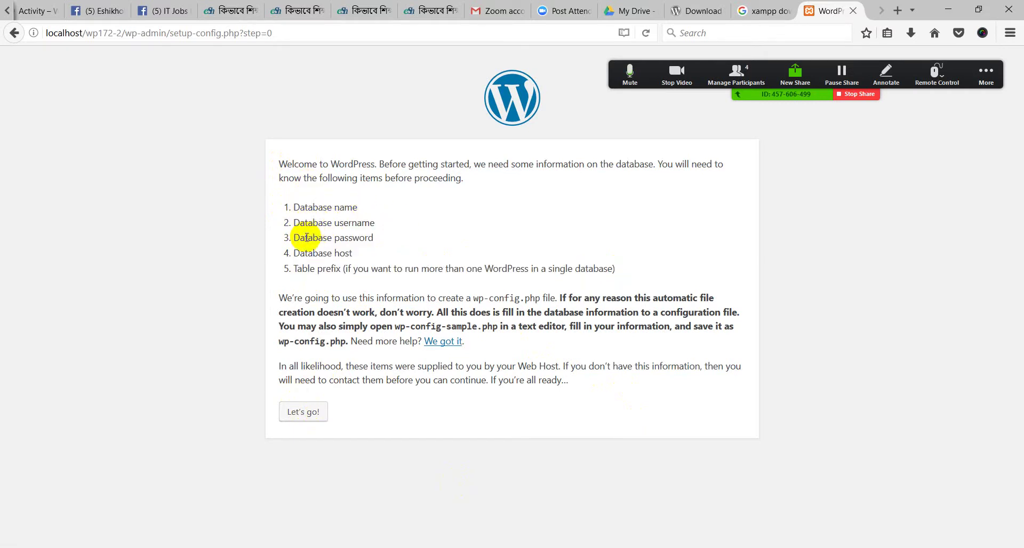
pyautogui.click(376, 235)
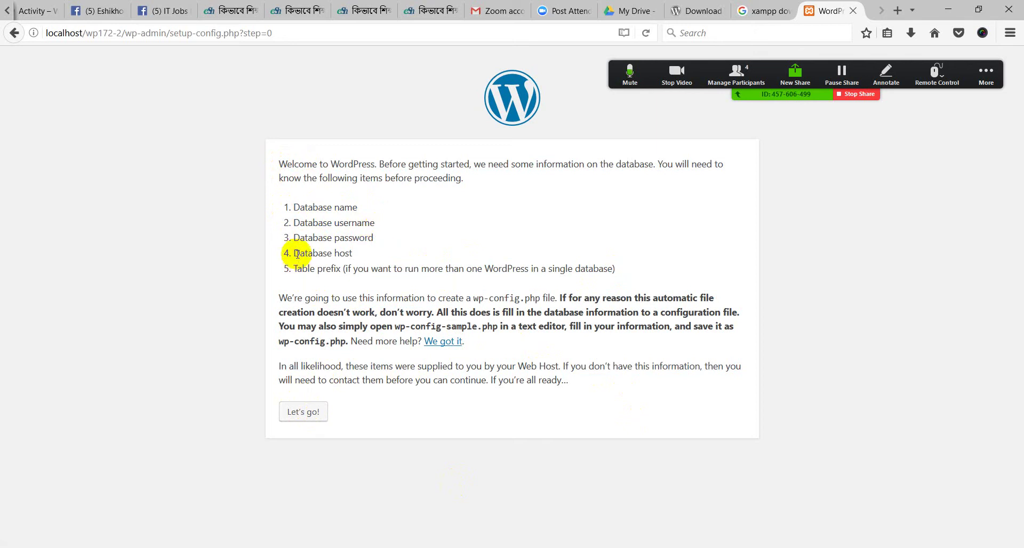
pyautogui.moveTo(293, 254); pyautogui.dragTo(347, 252)
pyautogui.moveTo(296, 270); pyautogui.dragTo(342, 270)
pyautogui.moveTo(614, 270); pyautogui.dragTo(277, 202)
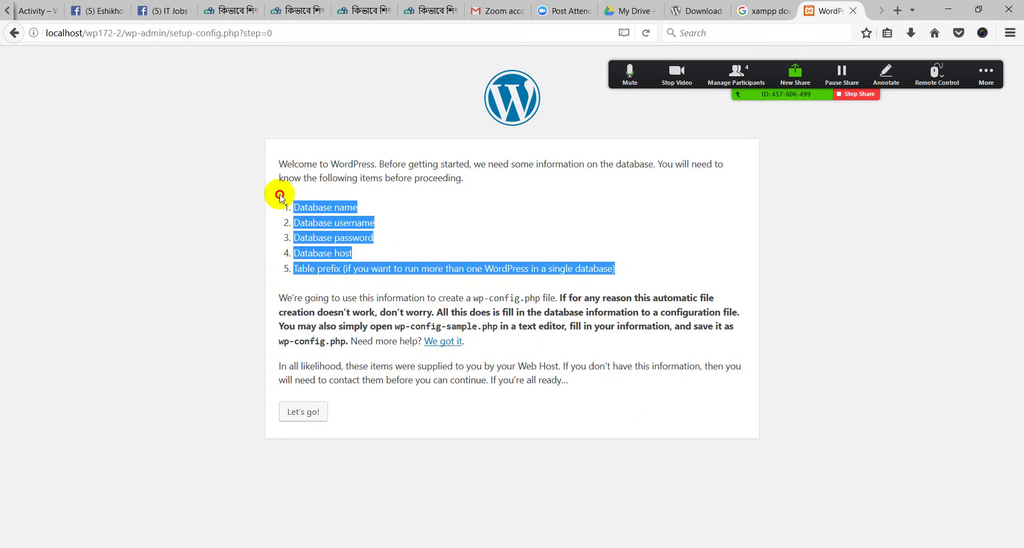
pyautogui.click(293, 207)
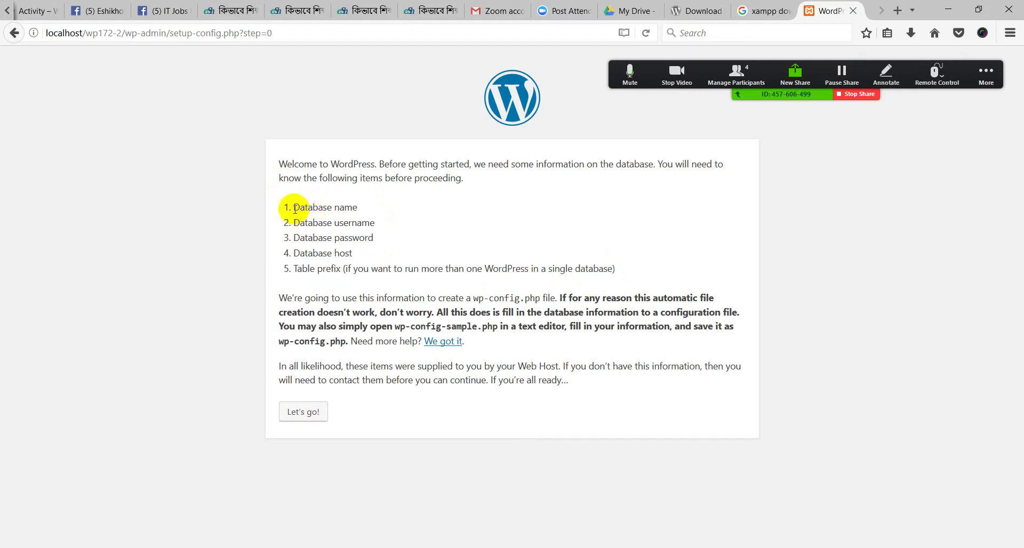
pyautogui.moveTo(295, 209); pyautogui.dragTo(322, 212)
pyautogui.click(323, 218)
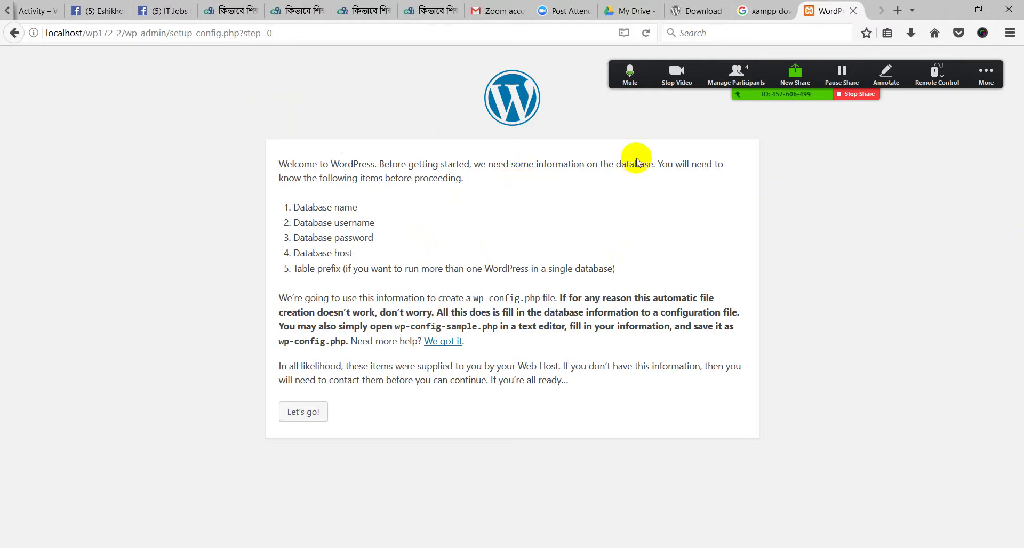
pyautogui.click(898, 10)
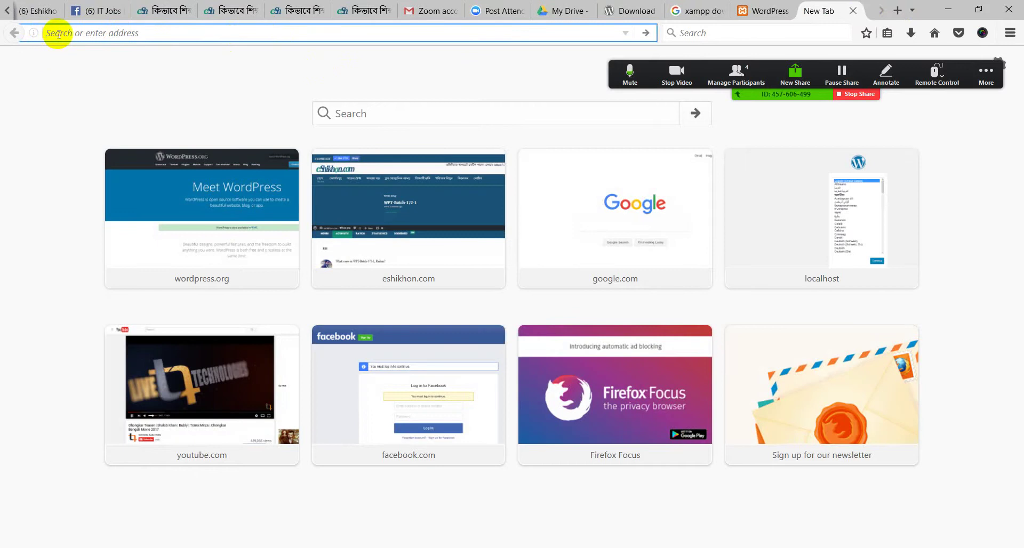
# Load localhost/phpmyadmin in the new tab to show phpMyAdmin's database list
pyautogui.write('lo')
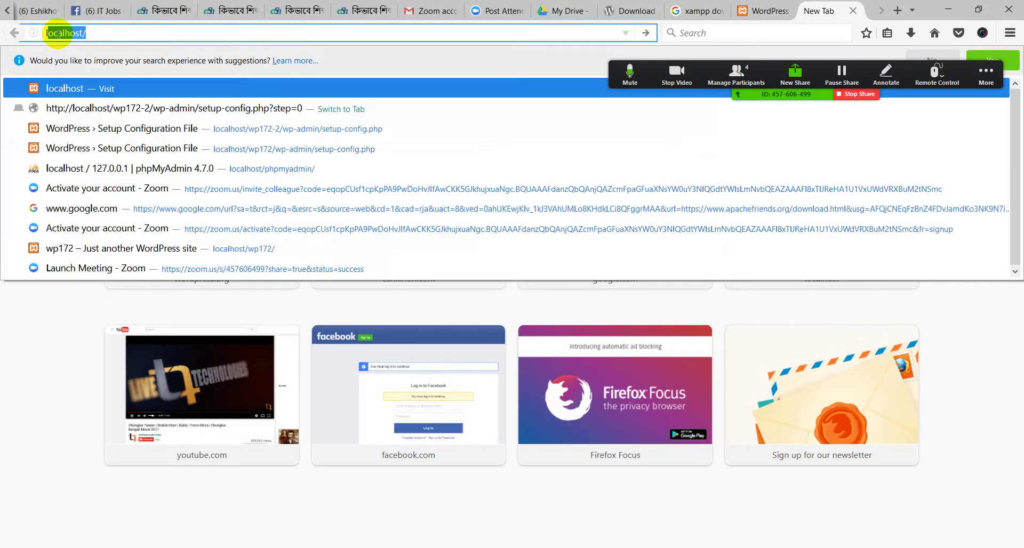
pyautogui.write('calho')
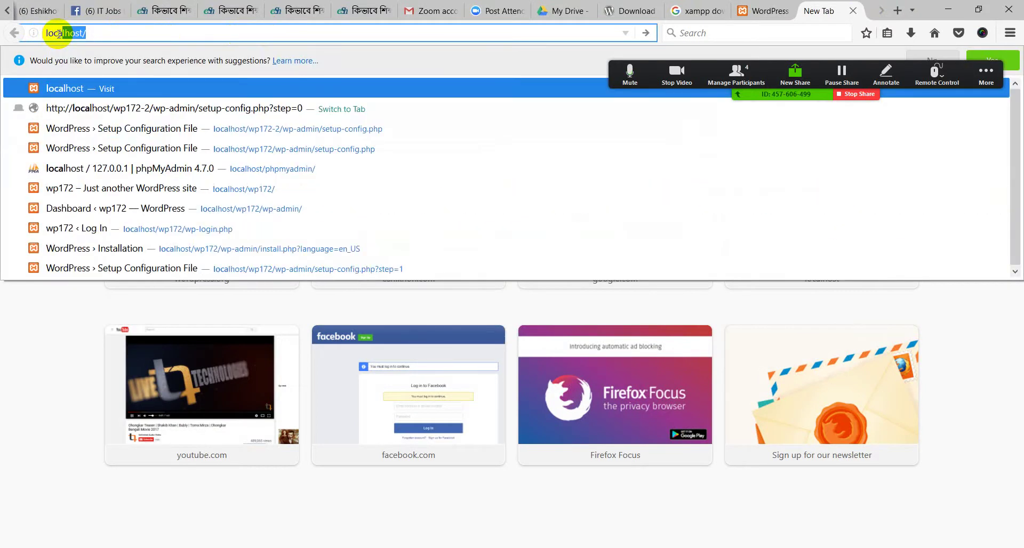
pyautogui.write('st')
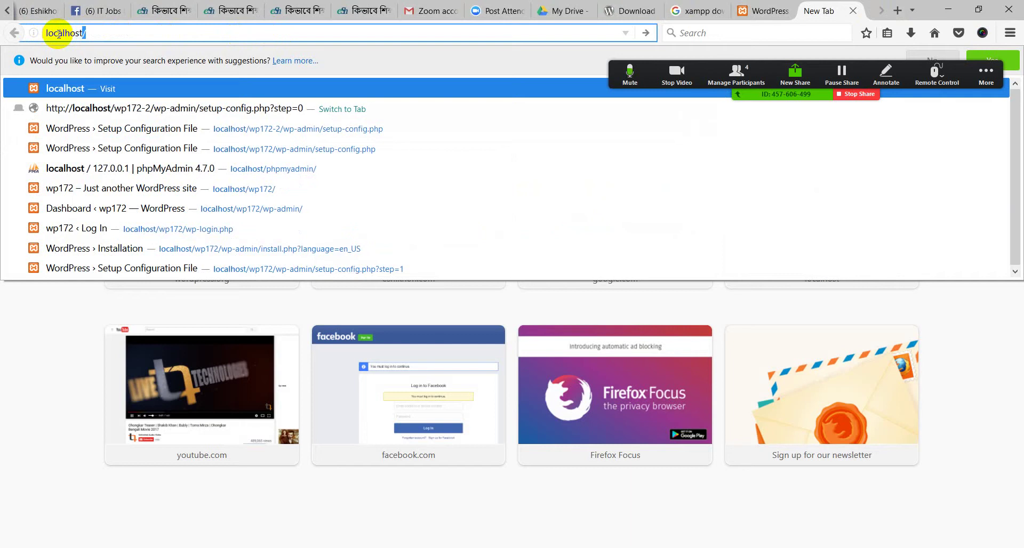
pyautogui.write('/')
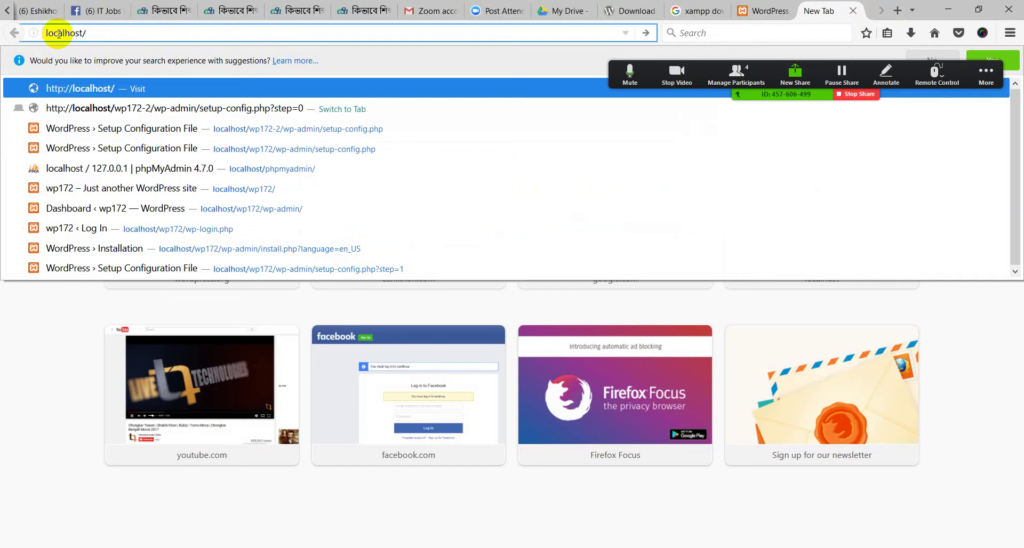
pyautogui.write('php')
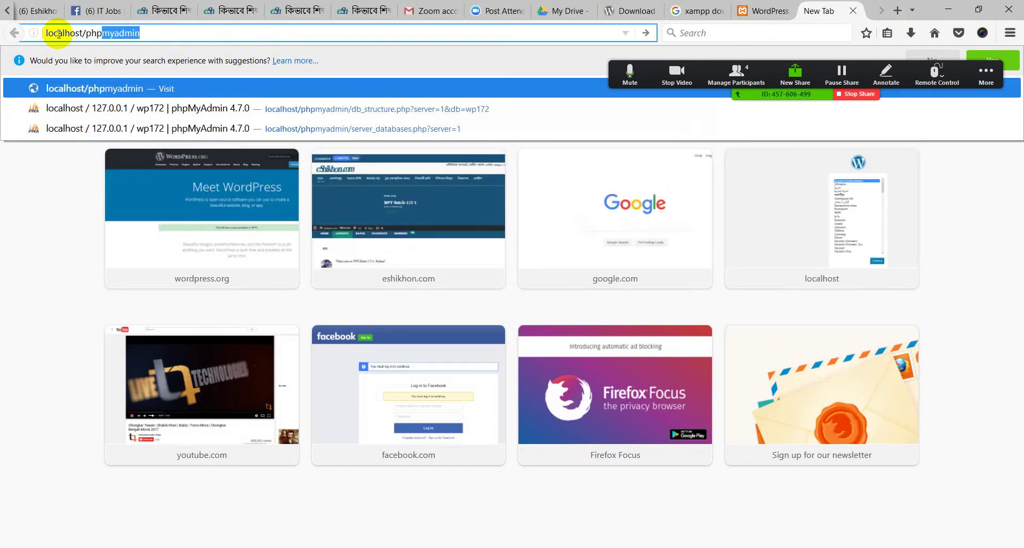
pyautogui.write('myadmin')
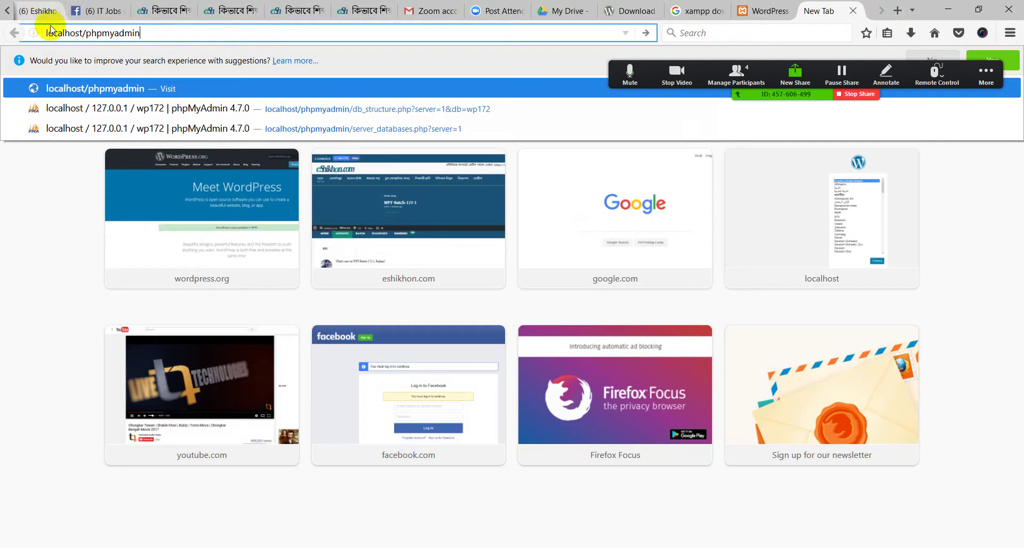
pyautogui.moveTo(46, 33); pyautogui.dragTo(89, 35)
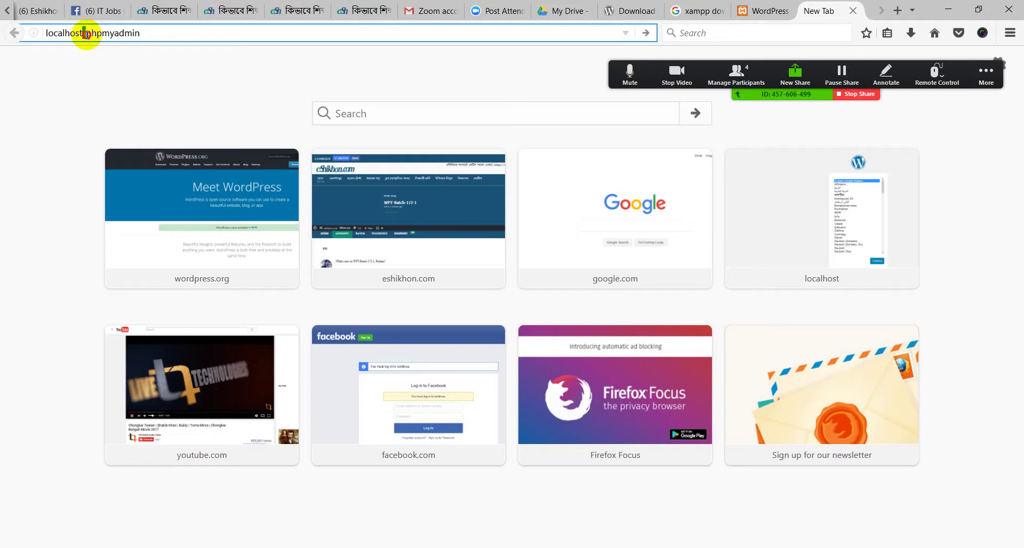
pyautogui.moveTo(136, 34); pyautogui.dragTo(101, 36)
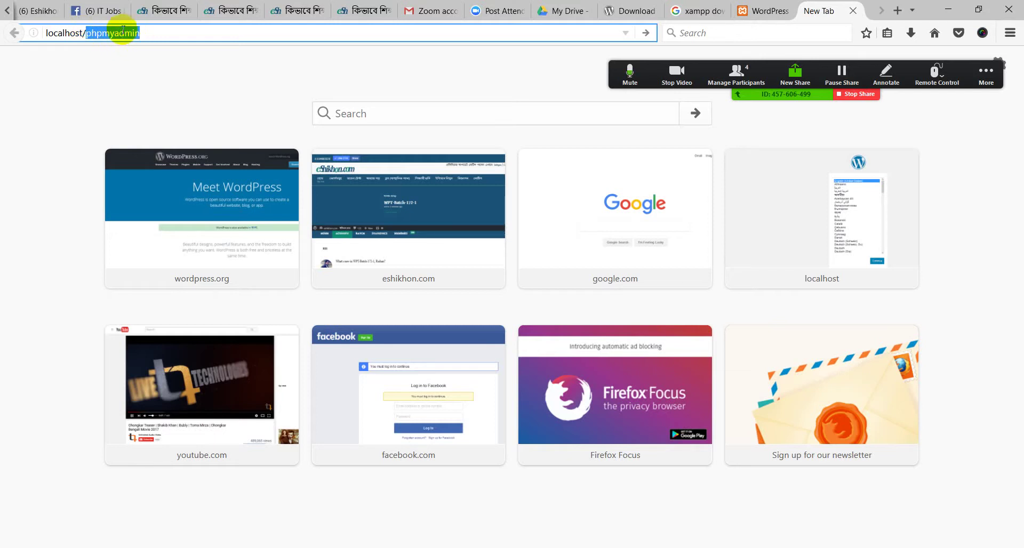
pyautogui.click(146, 32)
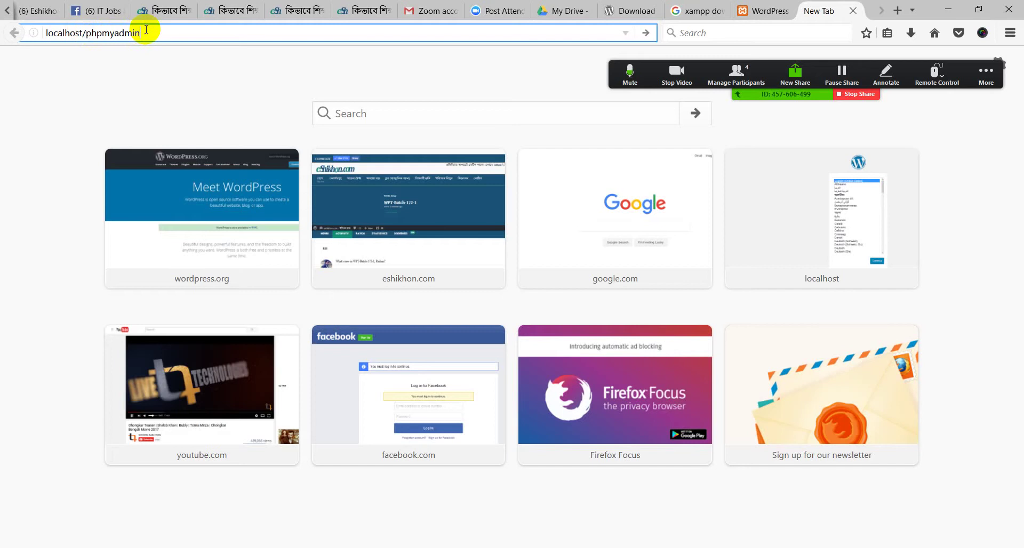
pyautogui.press('Return')
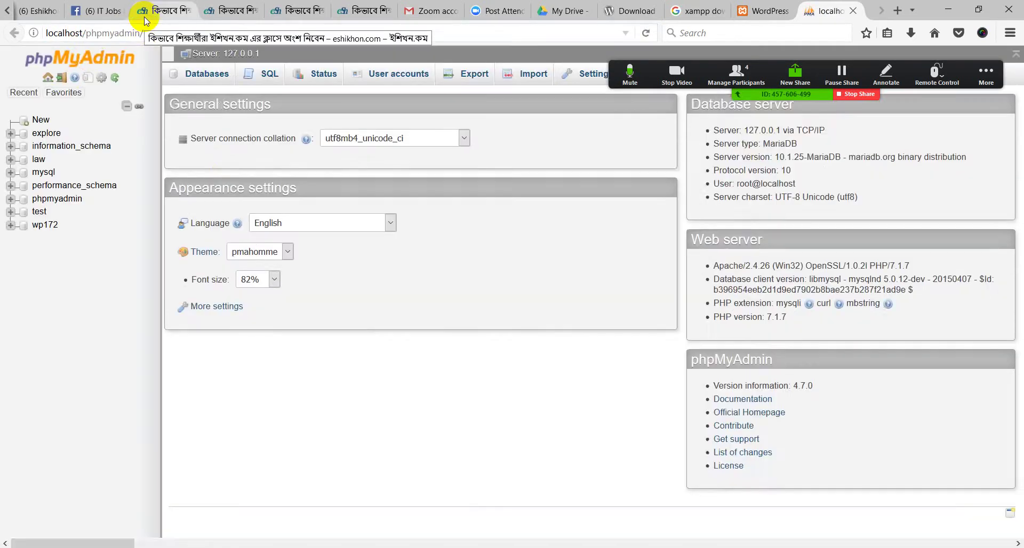
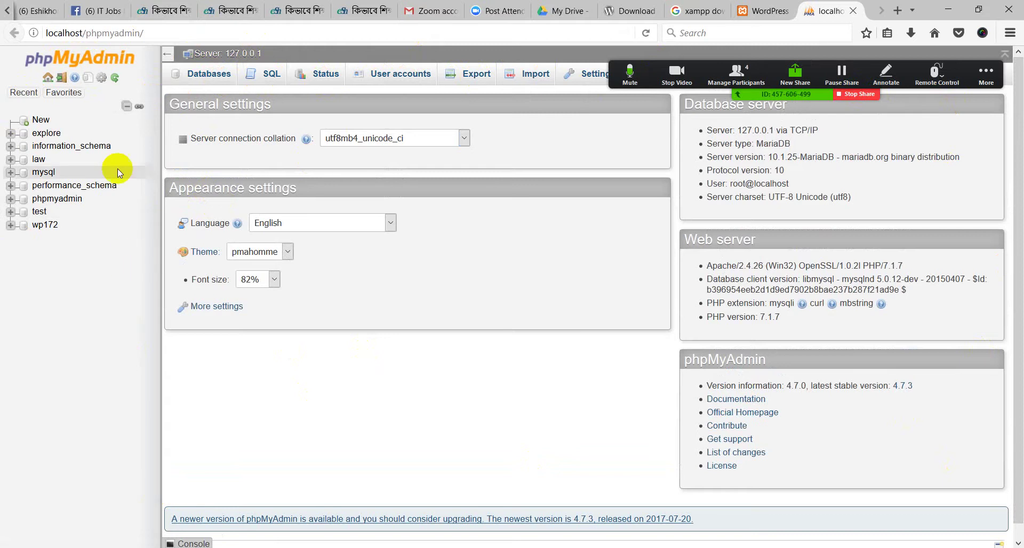
# Return to phpMyAdmin and bring up the page for creating a new database
pyautogui.hotkey('ctrl', 'pageup')
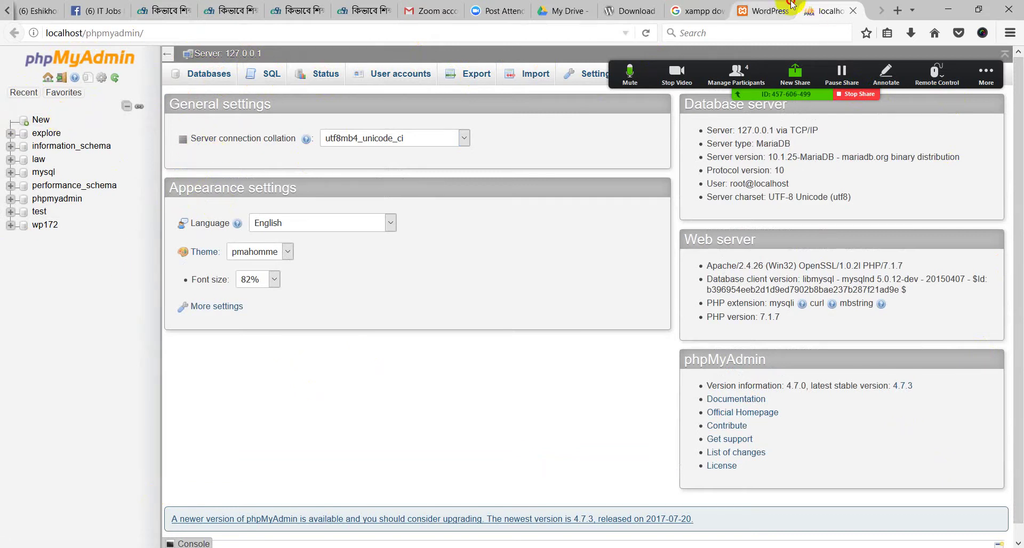
pyautogui.doubleClick(149, 33)
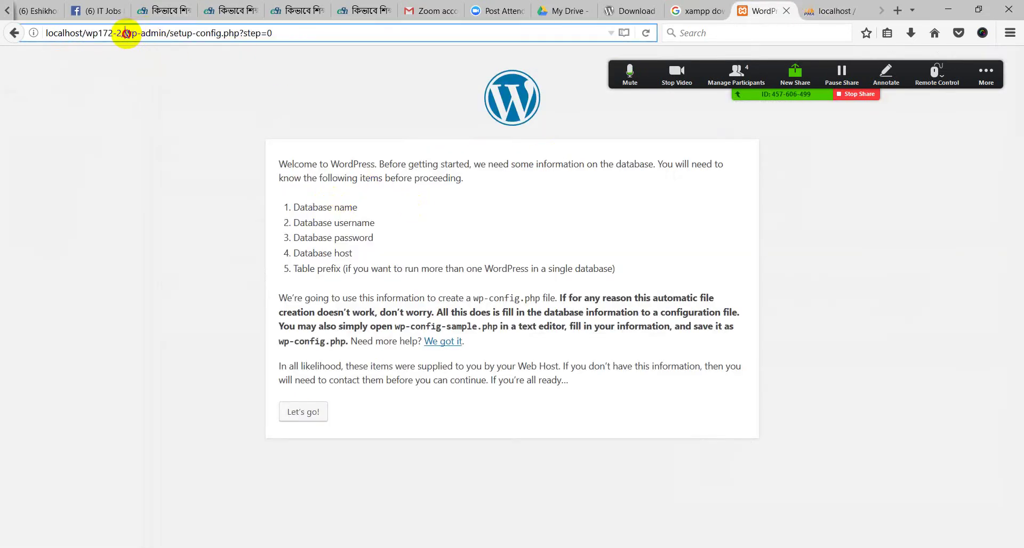
pyautogui.click(137, 86)
pyautogui.click(811, 9)
pyautogui.click(23, 92)
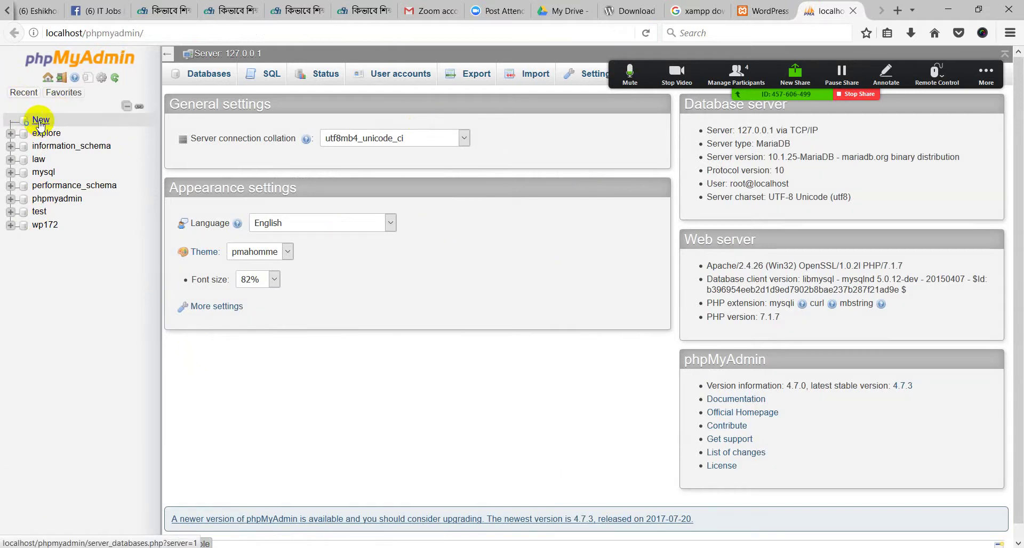
pyautogui.click(48, 121)
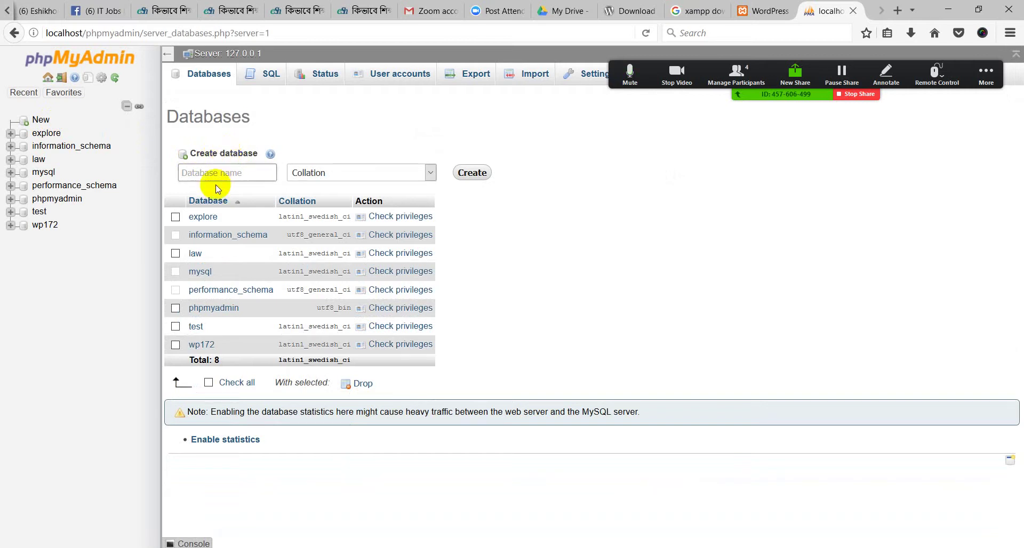
# Enter the database name wp172-2 and create the database
pyautogui.click(193, 174)
pyautogui.click(192, 173)
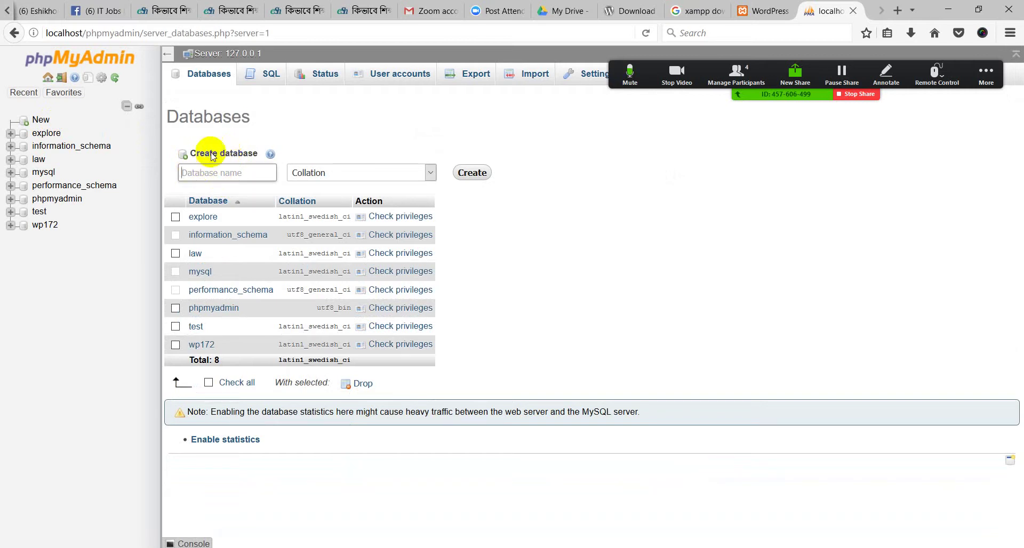
pyautogui.click(194, 169)
pyautogui.click(195, 169)
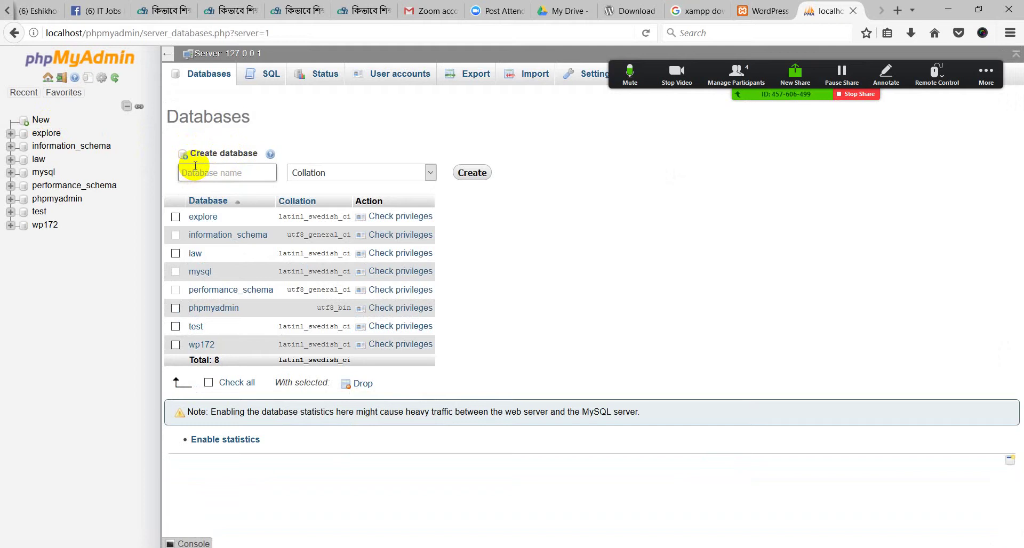
pyautogui.write('wp')
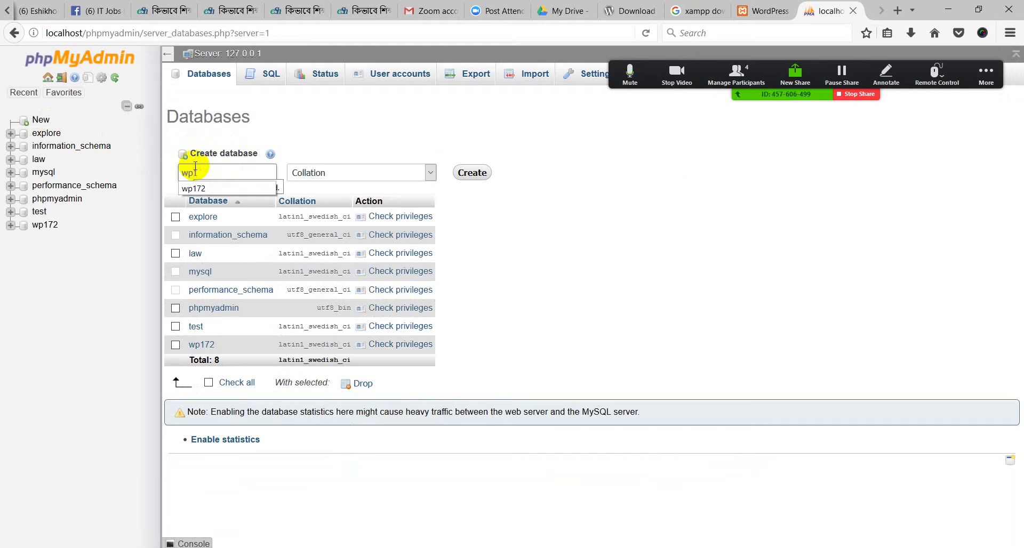
pyautogui.press('Escape')
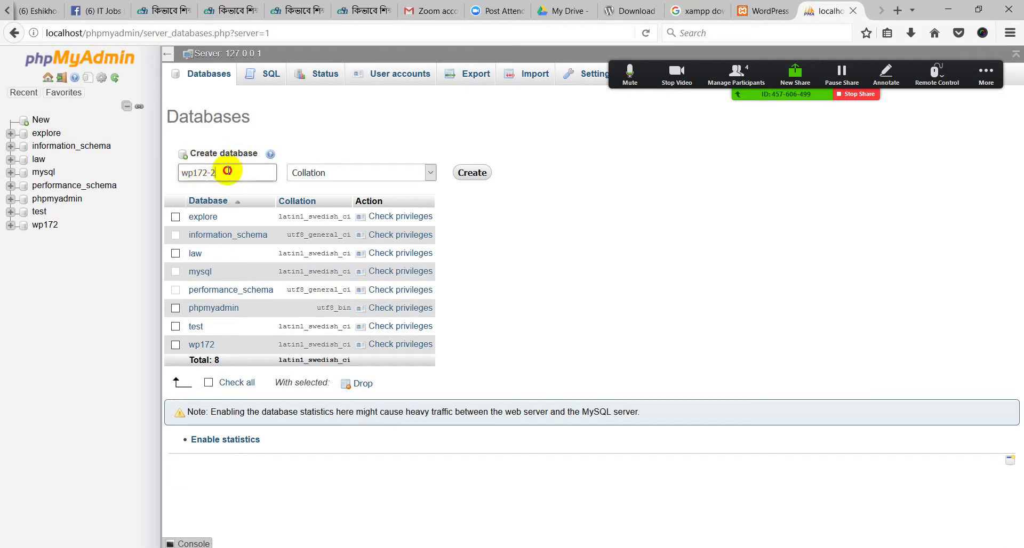
pyautogui.moveTo(224, 172); pyautogui.dragTo(179, 174)
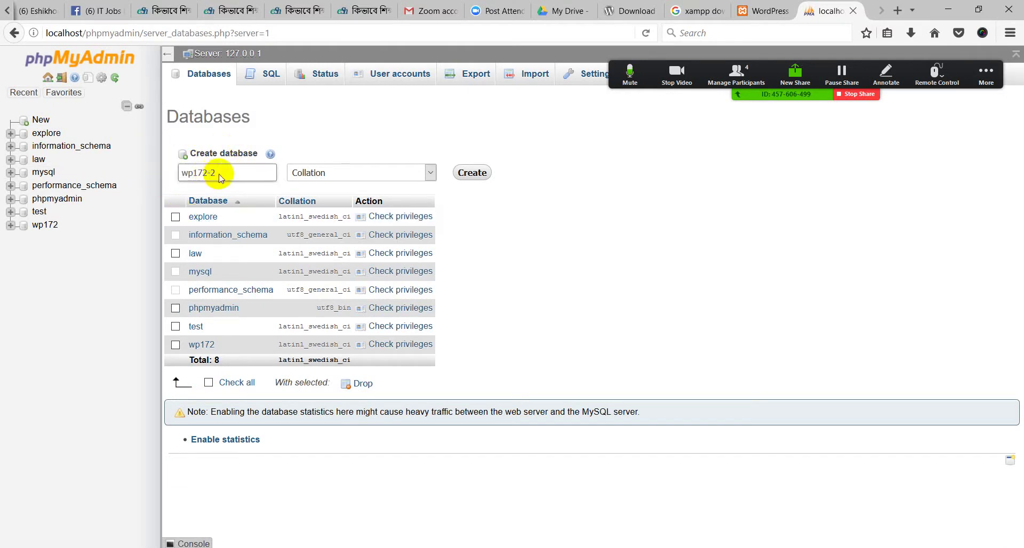
pyautogui.click(473, 172)
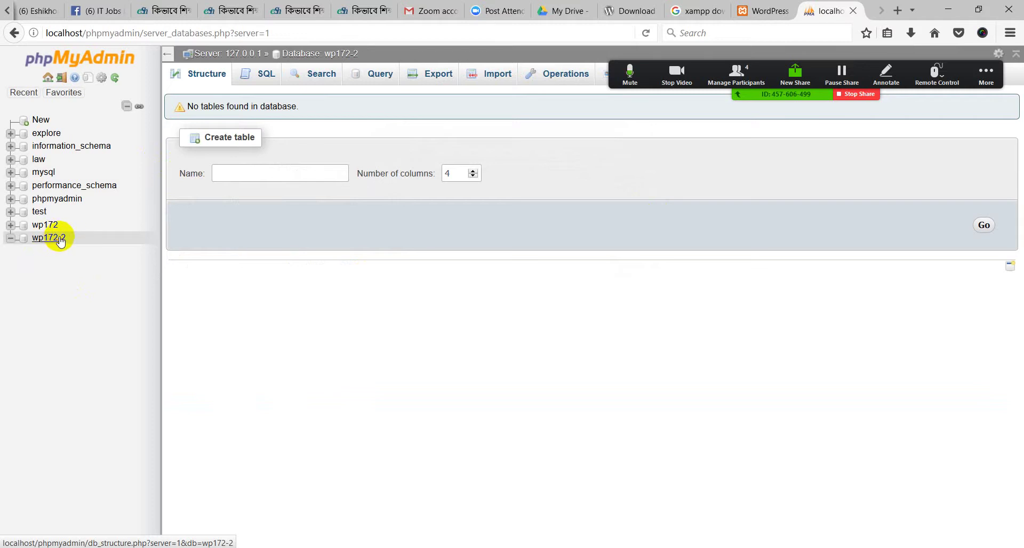
pyautogui.click(60, 240)
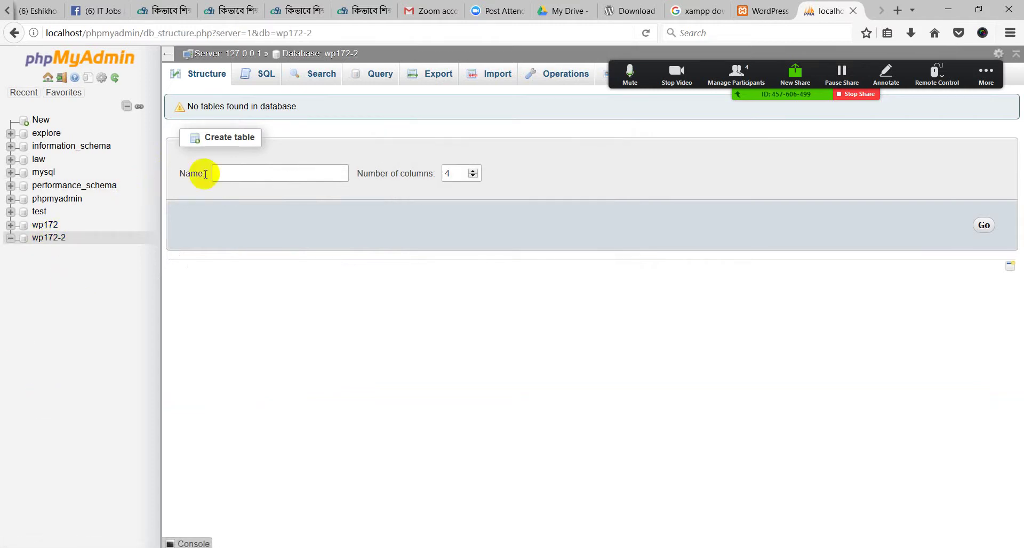
pyautogui.click(43, 239)
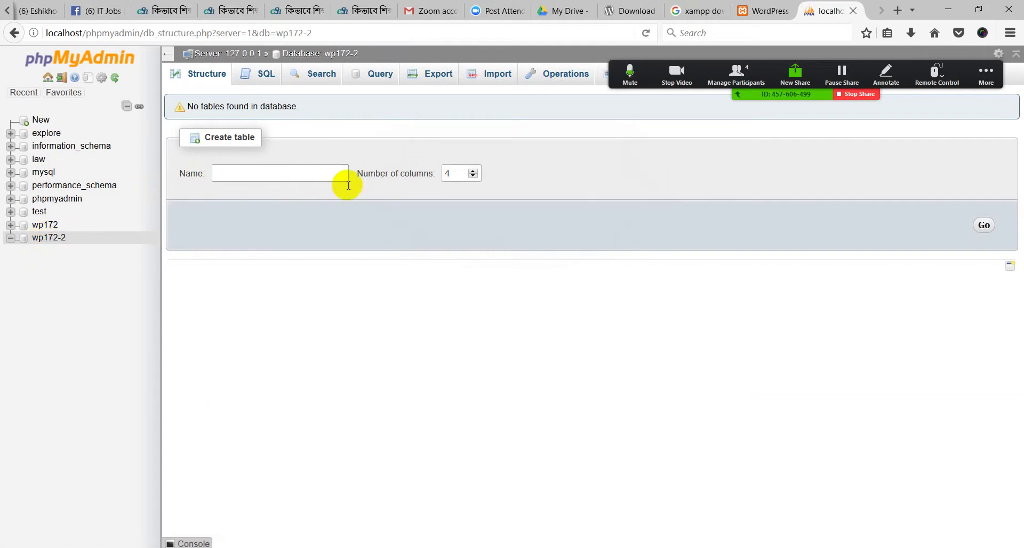
pyautogui.click(771, 11)
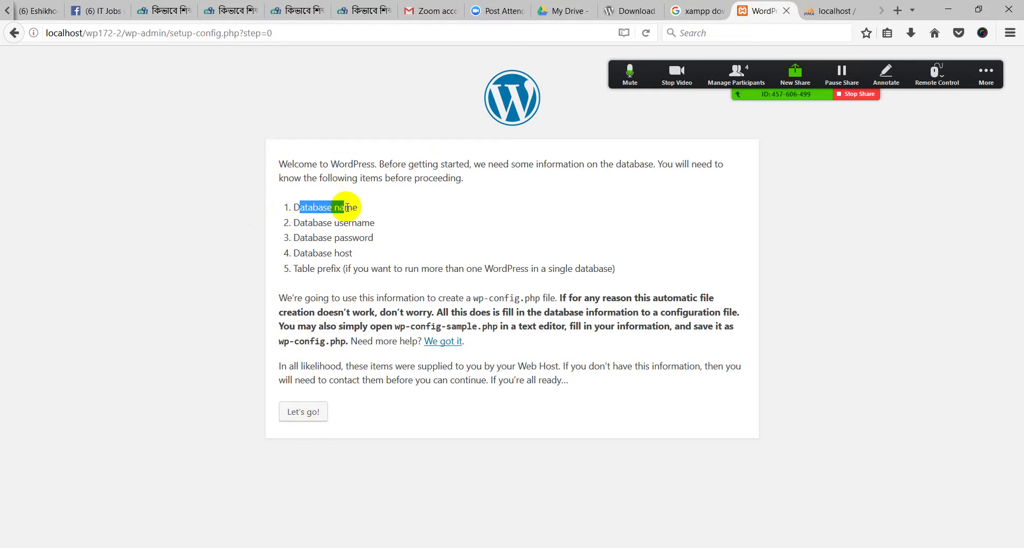
pyautogui.click(813, 11)
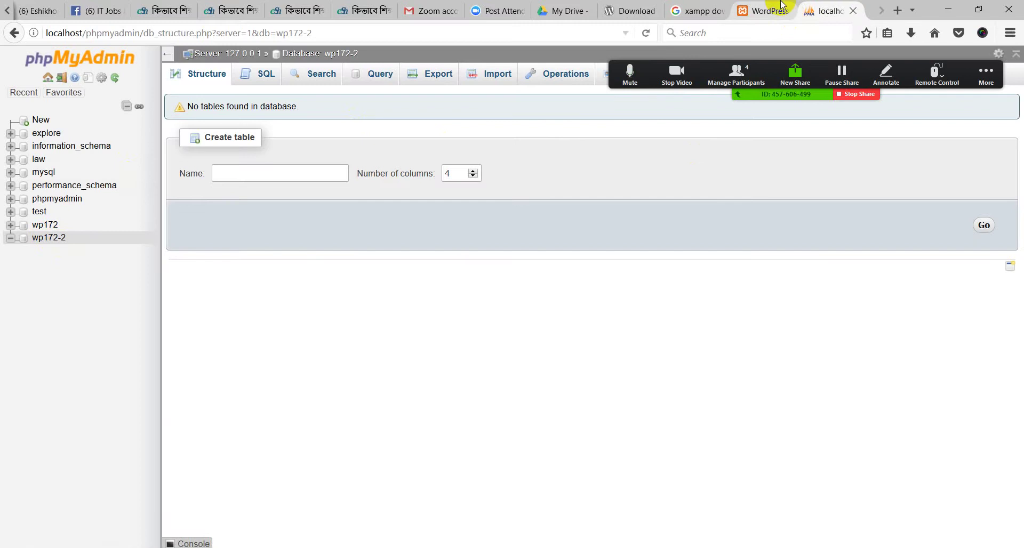
pyautogui.click(765, 9)
pyautogui.click(828, 11)
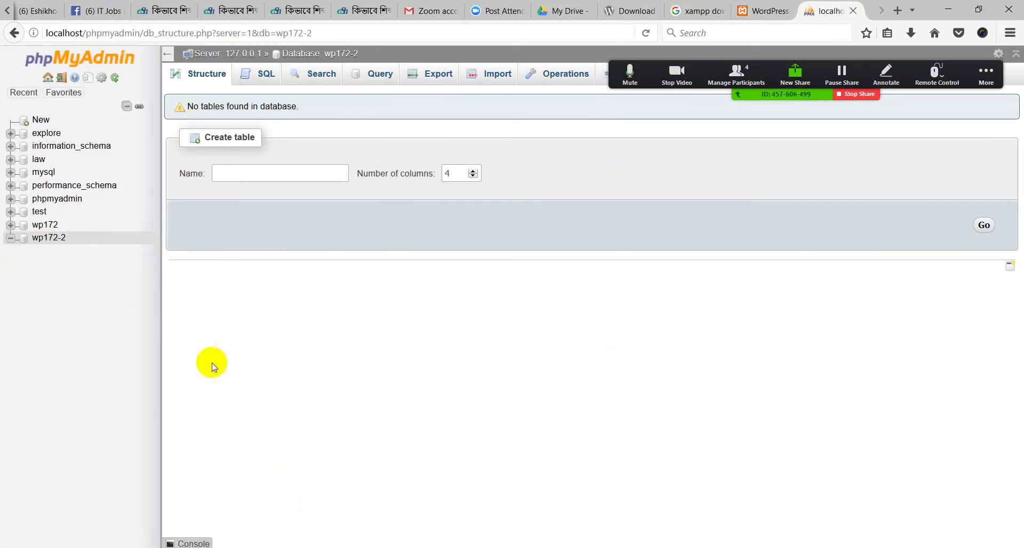
pyautogui.click(763, 11)
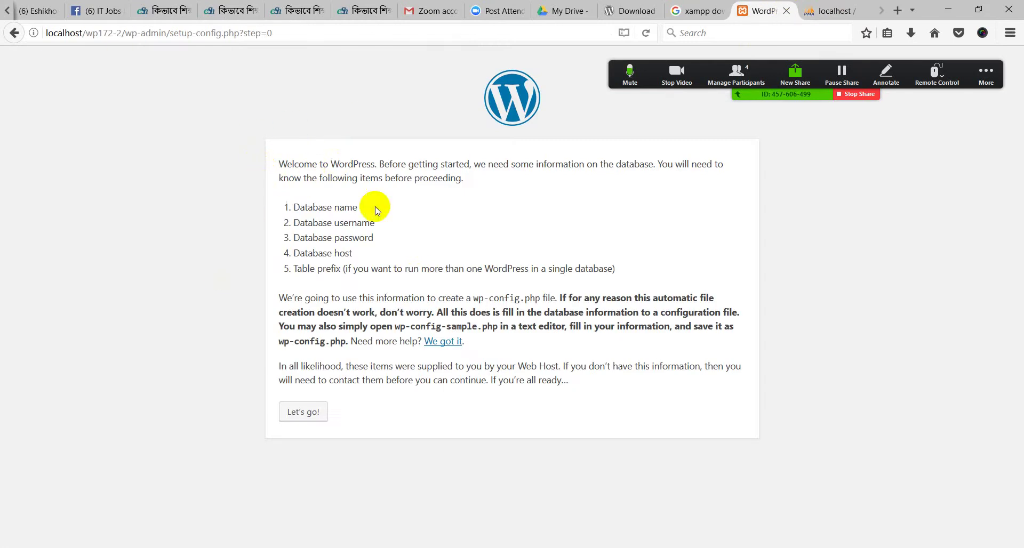
# Highlight the Database username requirement on the setup welcome page, glancing at phpMyAdmin
pyautogui.click(355, 203)
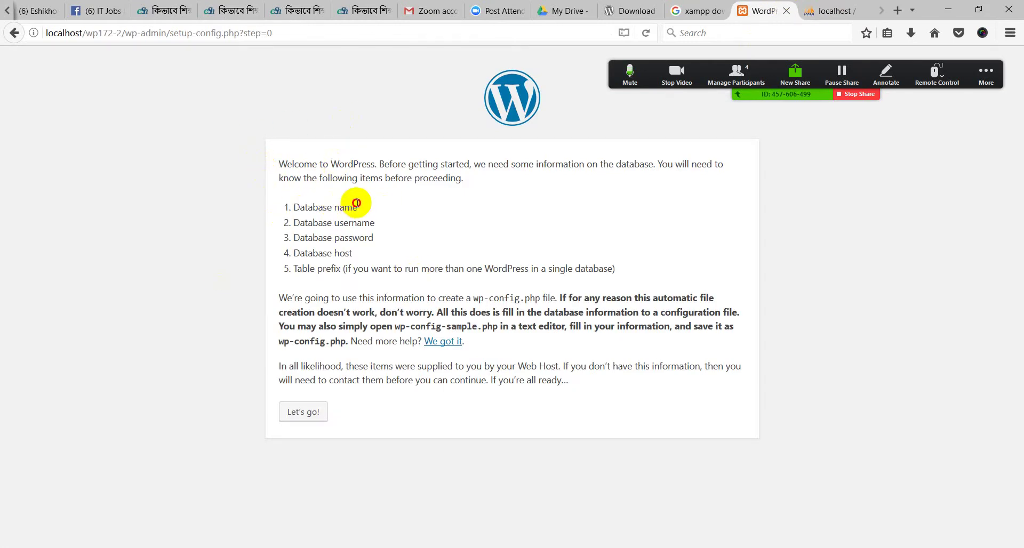
pyautogui.moveTo(288, 222); pyautogui.dragTo(367, 227)
pyautogui.click(376, 227)
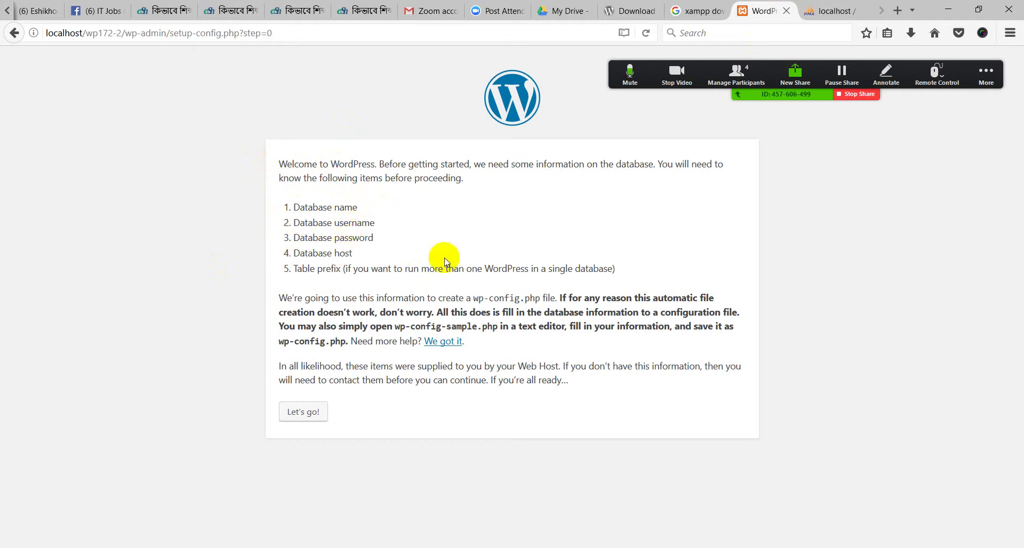
pyautogui.click(837, 10)
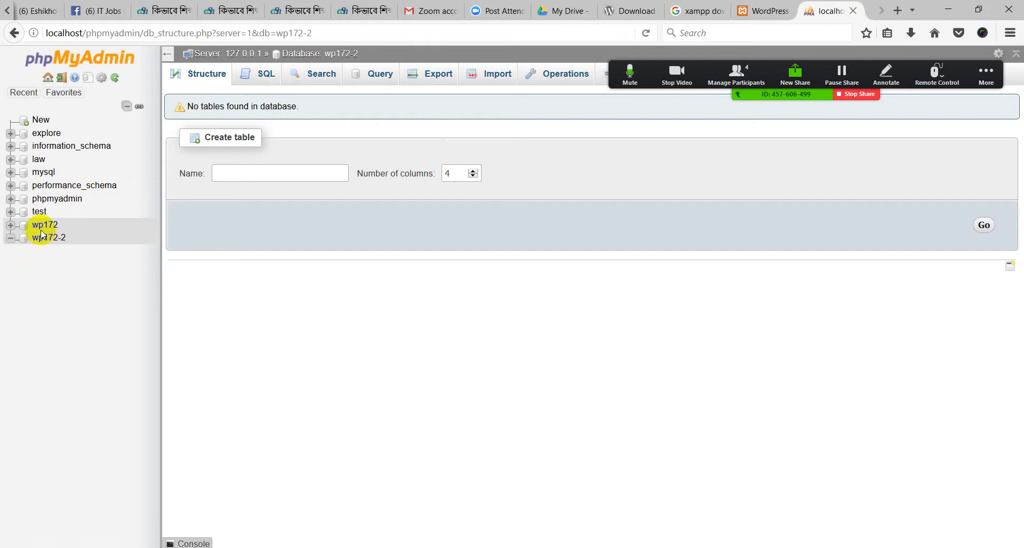
pyautogui.click(768, 11)
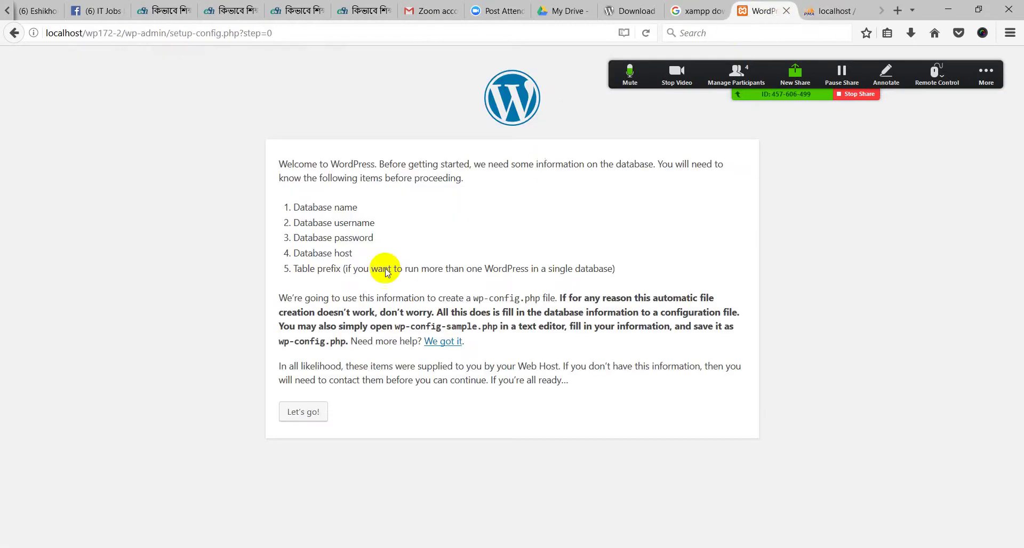
# Point out the username and password items among the required database details
pyautogui.doubleClick(352, 222)
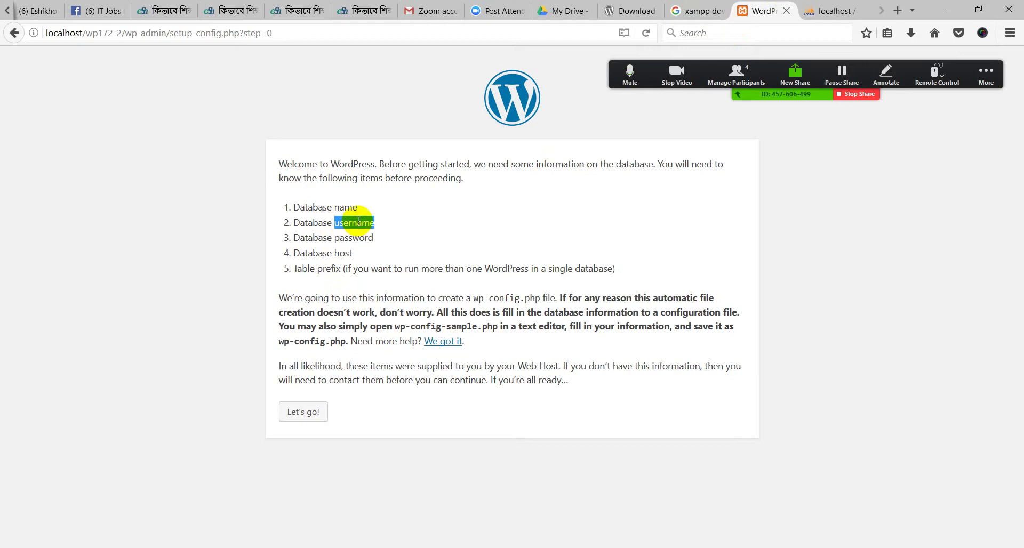
pyautogui.click(353, 236)
pyautogui.click(348, 223)
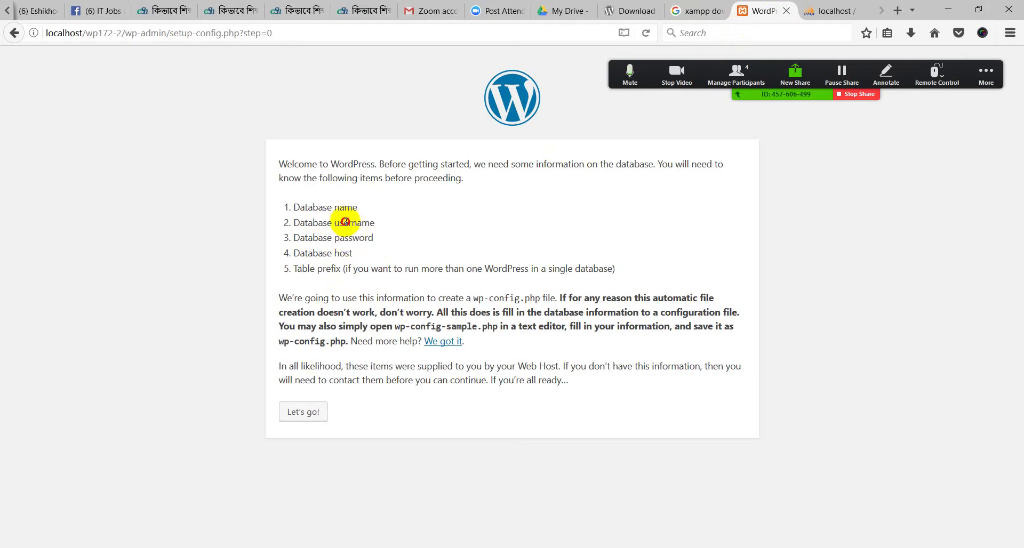
pyautogui.doubleClick(347, 223)
pyautogui.doubleClick(368, 237)
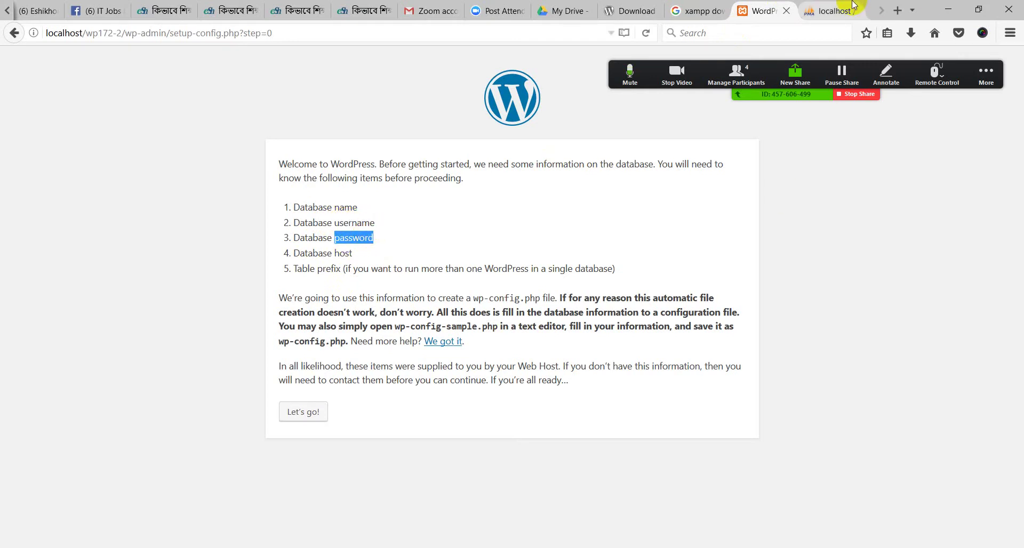
pyautogui.click(832, 10)
pyautogui.click(699, 11)
pyautogui.click(760, 10)
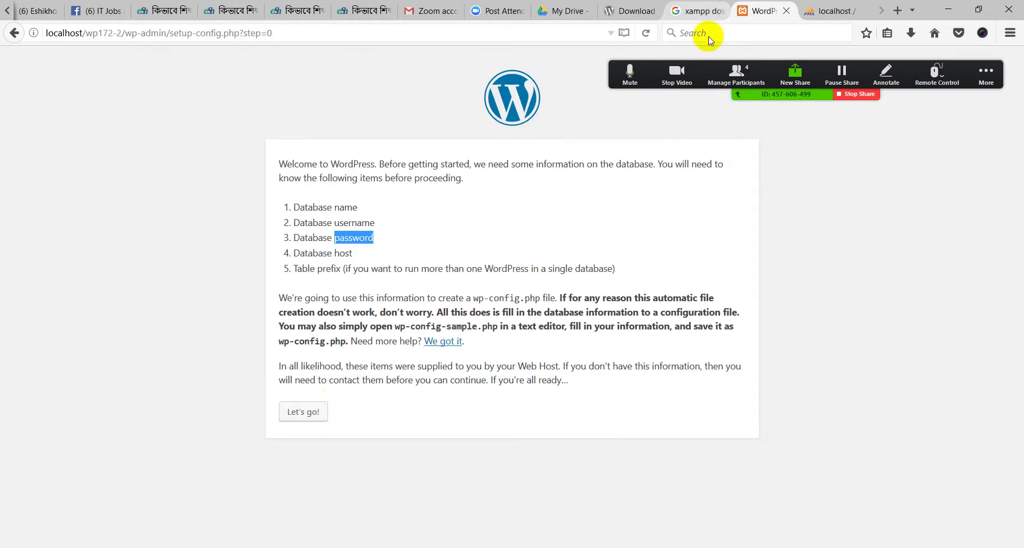
# Proceed with Let's go! to the connection form, then read the Zoom group chat
pyautogui.click(299, 411)
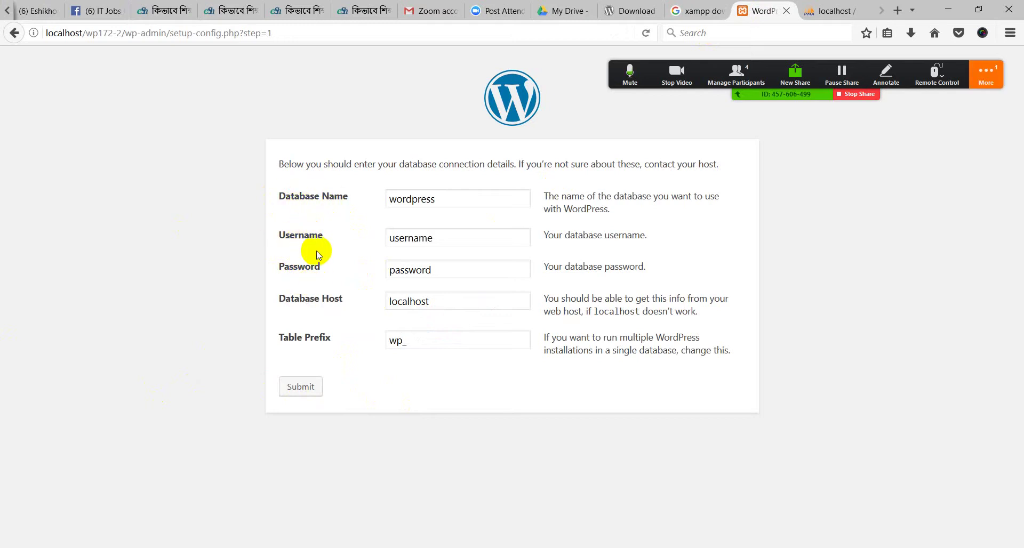
pyautogui.click(970, 86)
pyautogui.click(907, 99)
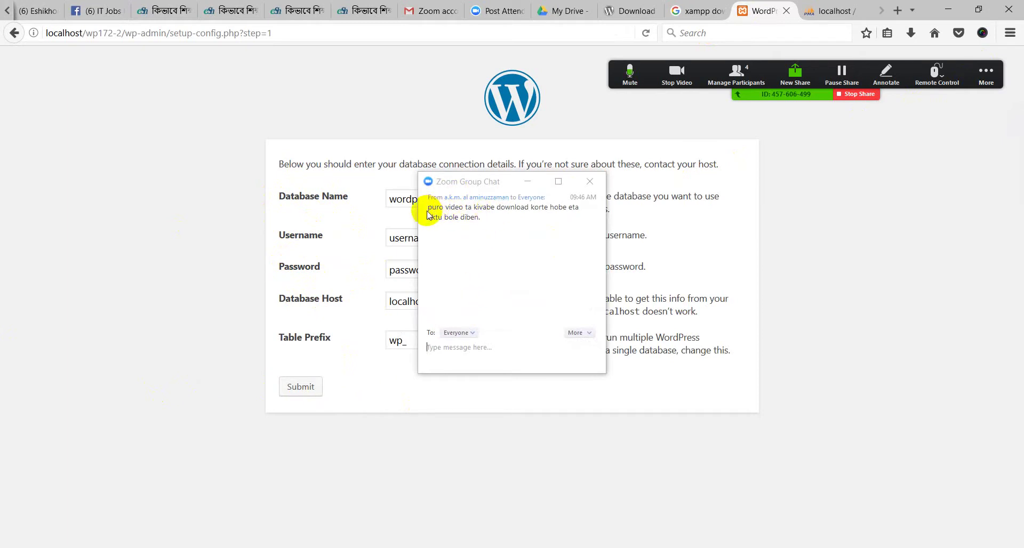
pyautogui.moveTo(425, 206); pyautogui.dragTo(469, 213)
pyautogui.click(512, 224)
pyautogui.click(529, 183)
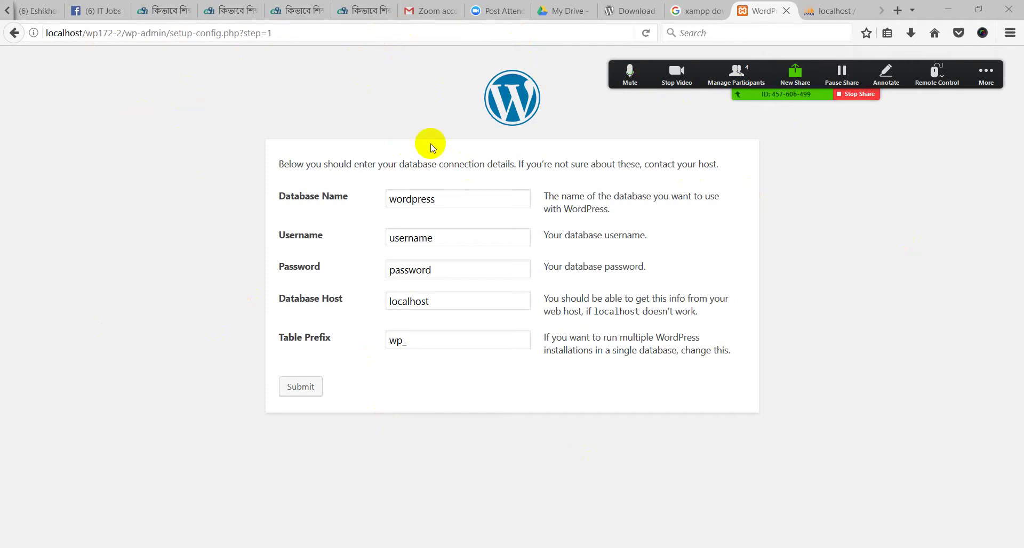
# Check the Facebook group tab and come back to the WordPress setup form
pyautogui.click(104, 11)
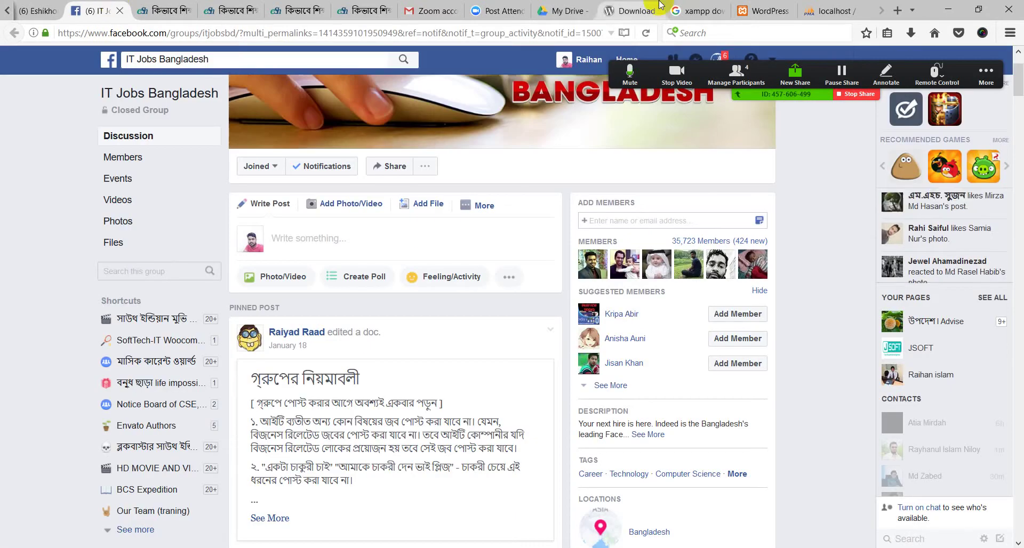
pyautogui.click(685, 10)
pyautogui.click(768, 10)
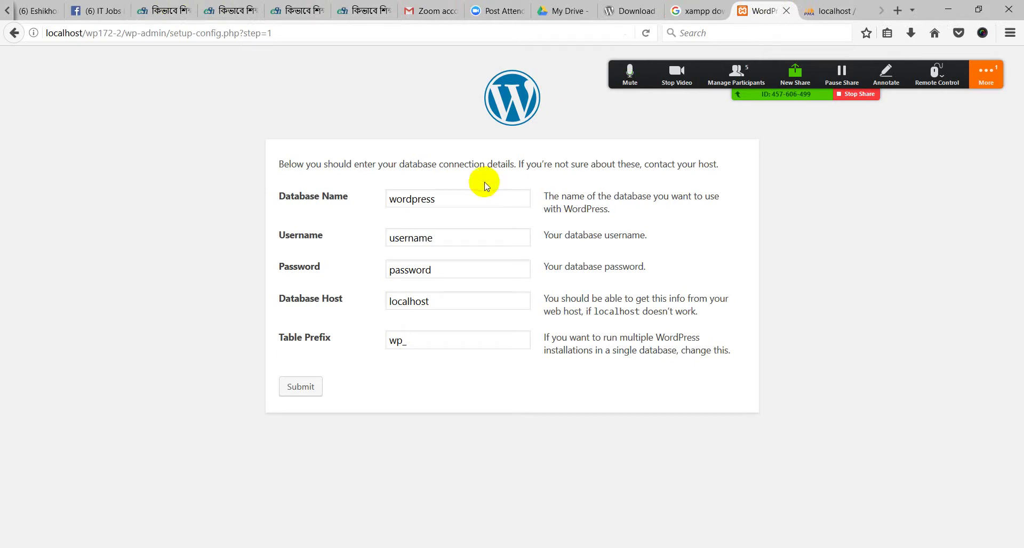
# Replace the default database name wordpress with wp172-2, checking the name in phpMyAdmin
pyautogui.moveTo(446, 201); pyautogui.dragTo(357, 215)
pyautogui.click(357, 215)
pyautogui.moveTo(450, 195); pyautogui.dragTo(395, 219)
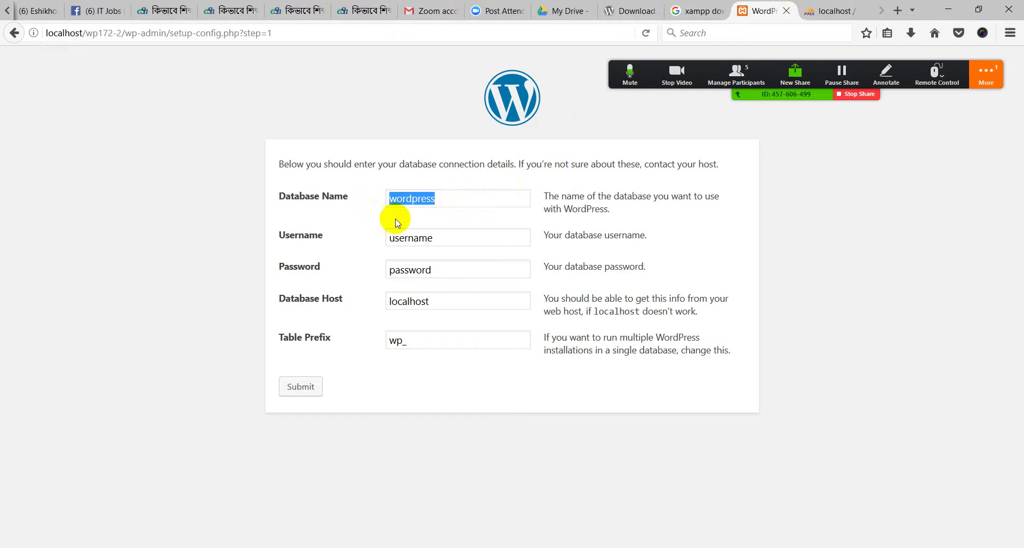
pyautogui.click(396, 219)
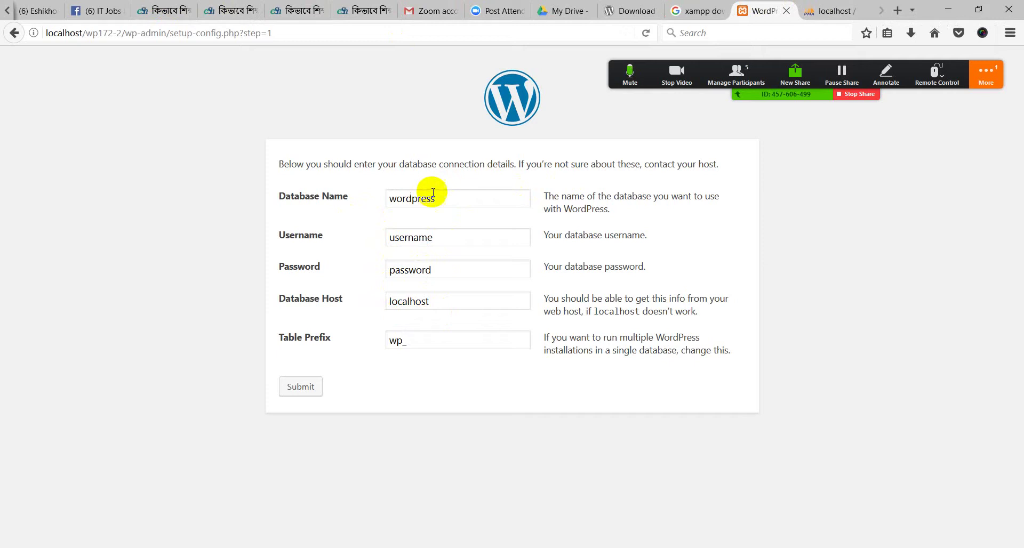
pyautogui.moveTo(450, 199); pyautogui.dragTo(388, 199)
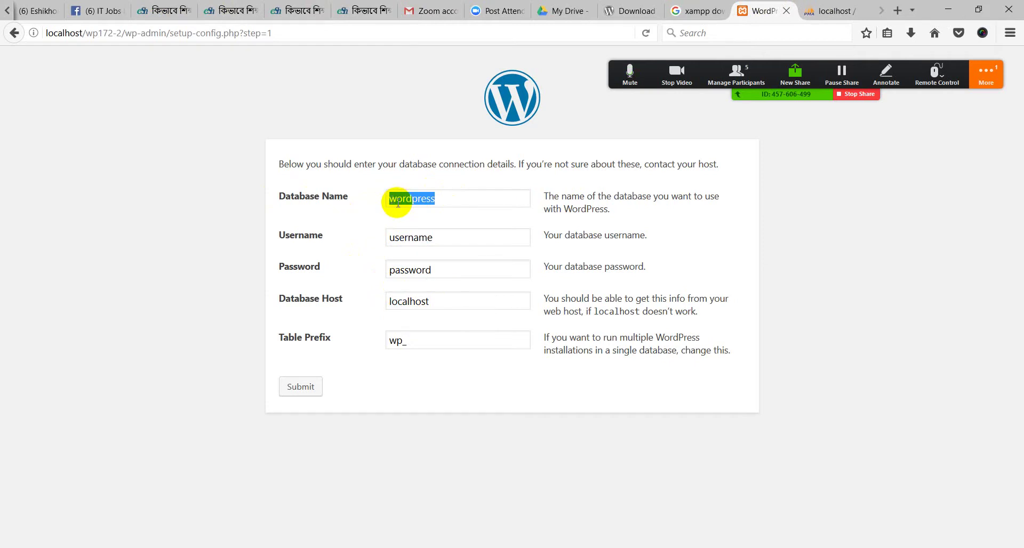
pyautogui.press('BackSpace')
pyautogui.click(843, 11)
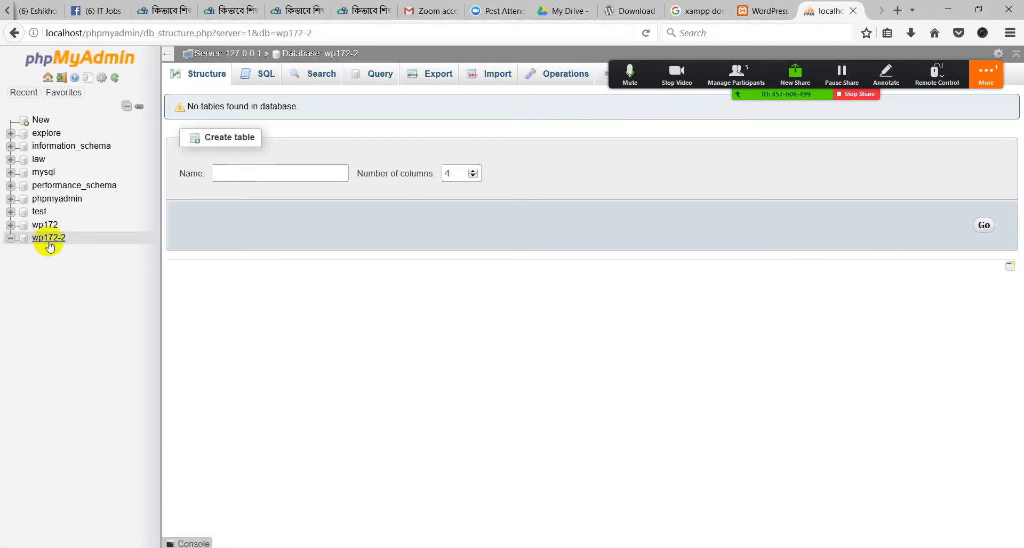
pyautogui.click(763, 11)
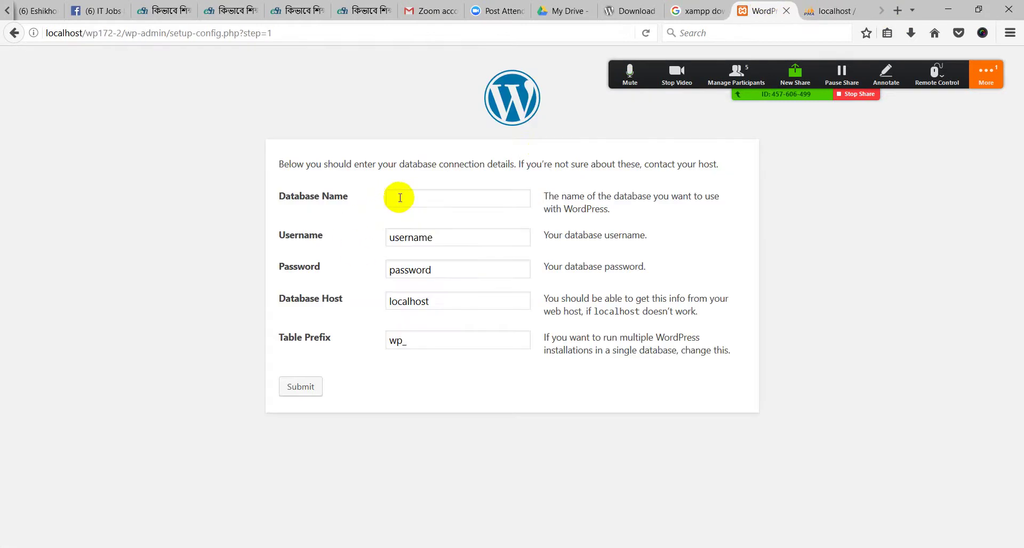
pyautogui.write('wp')
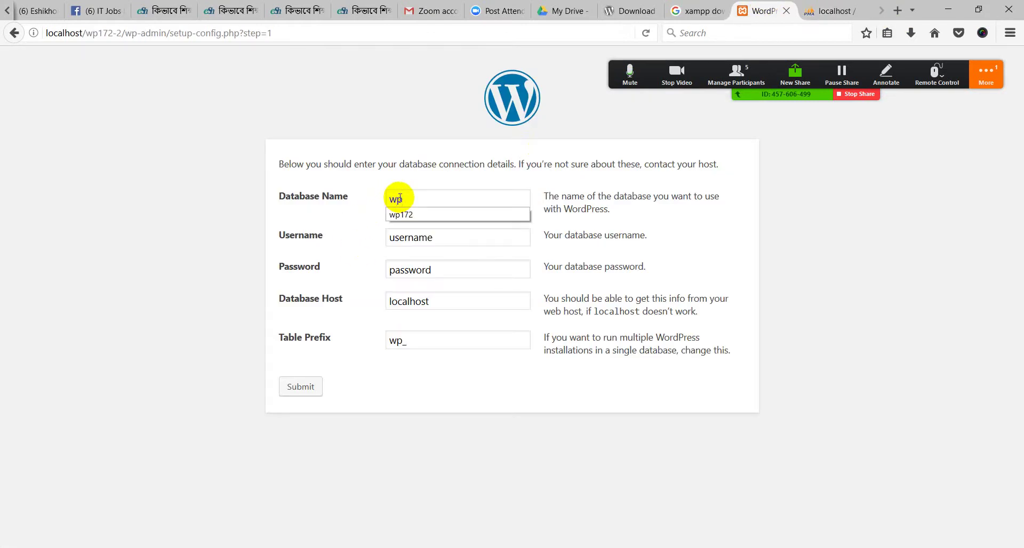
pyautogui.write('172-2')
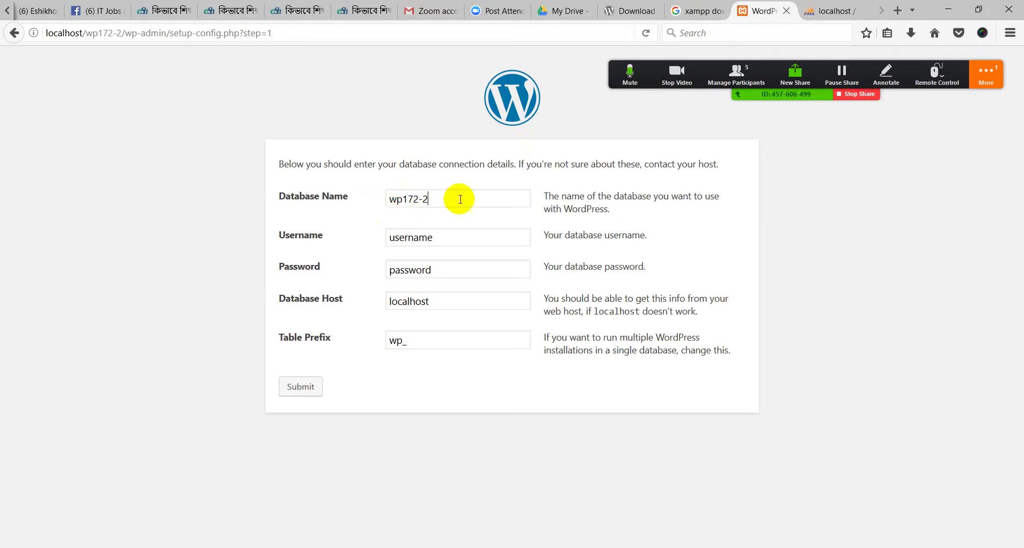
pyautogui.click(832, 10)
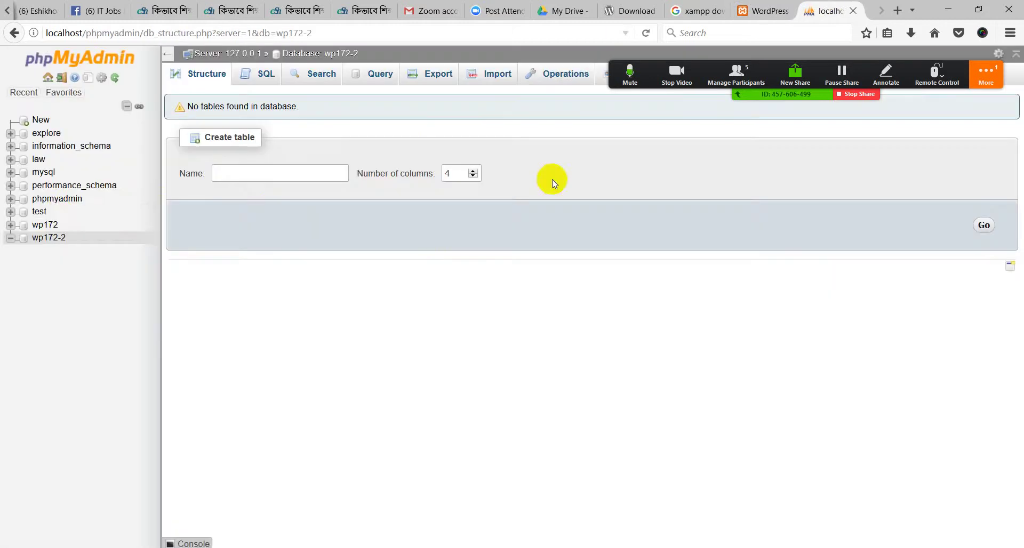
pyautogui.click(778, 10)
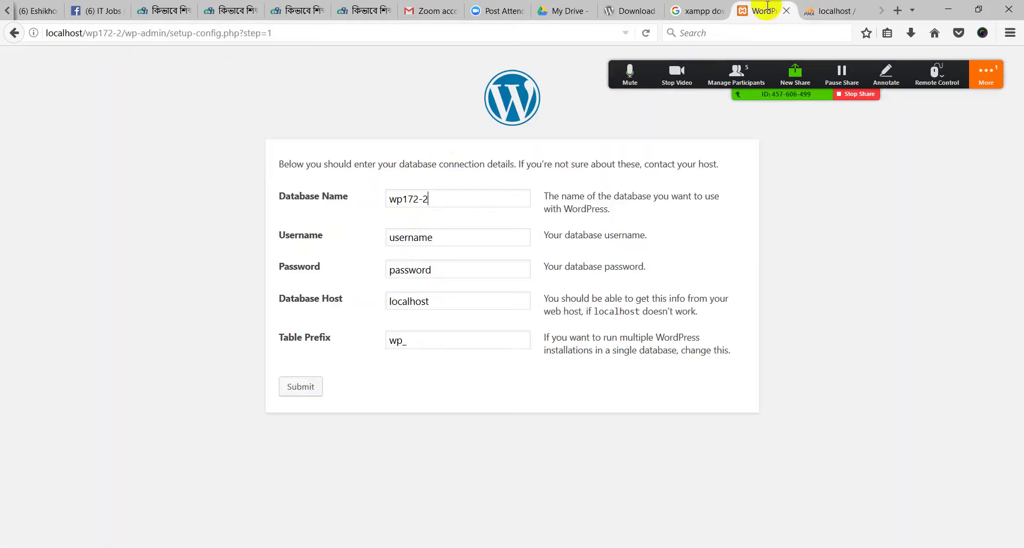
# Set the database username to root and leave the password empty
pyautogui.moveTo(435, 238); pyautogui.dragTo(375, 234)
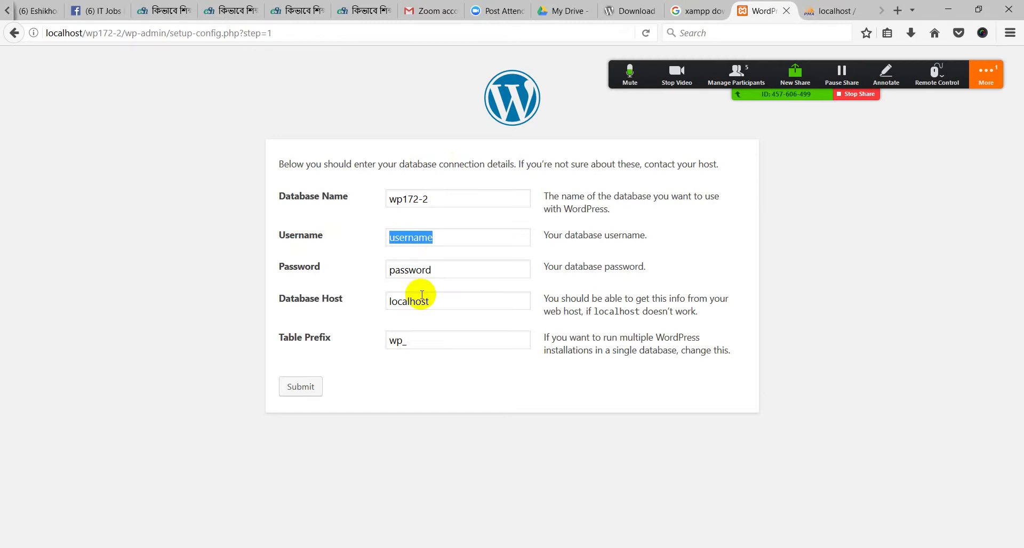
pyautogui.write('root')
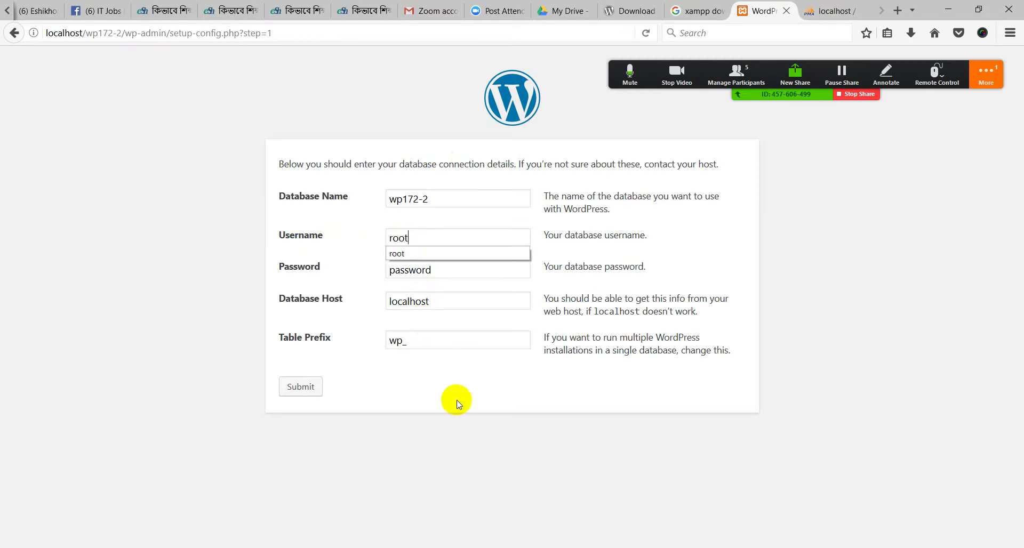
pyautogui.click(360, 236)
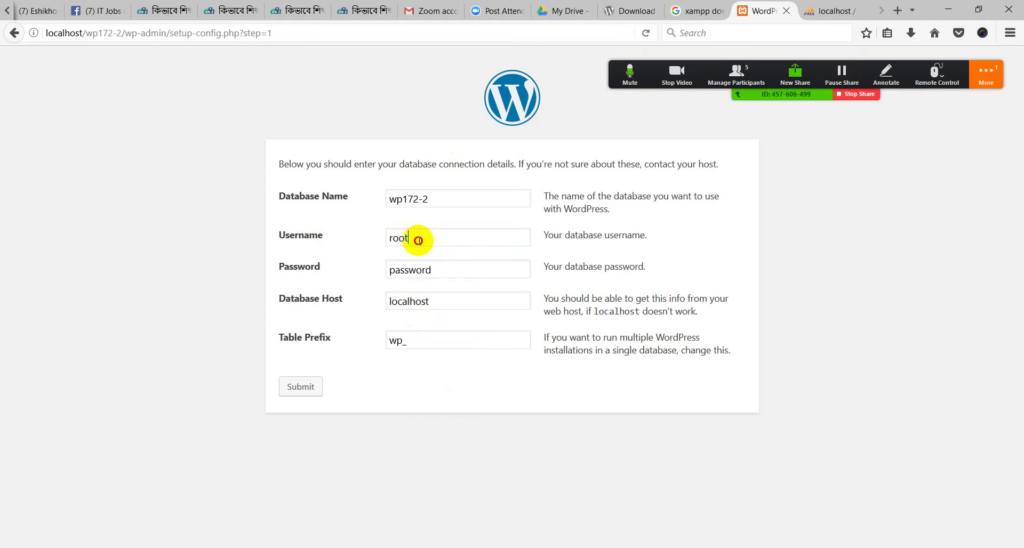
pyautogui.moveTo(448, 270); pyautogui.dragTo(380, 268)
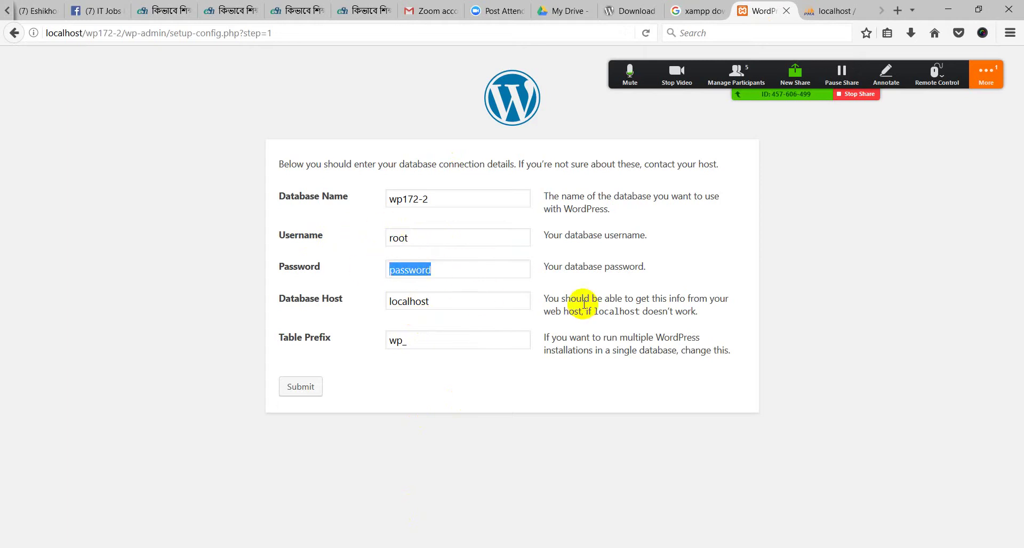
pyautogui.press('BackSpace')
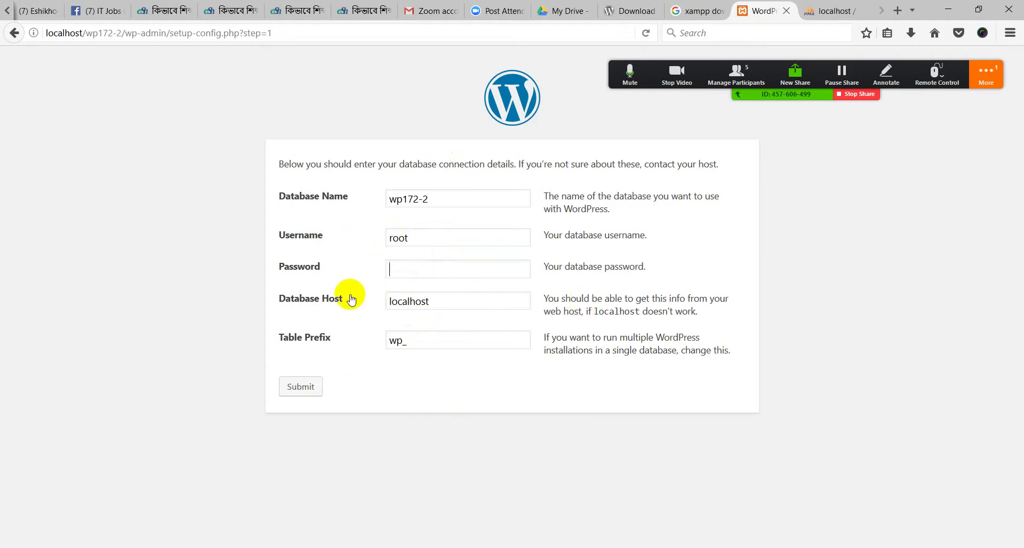
# Keep localhost and the wp_ prefix, review the entries, and submit the connection details
pyautogui.click(437, 306)
pyautogui.doubleClick(438, 306)
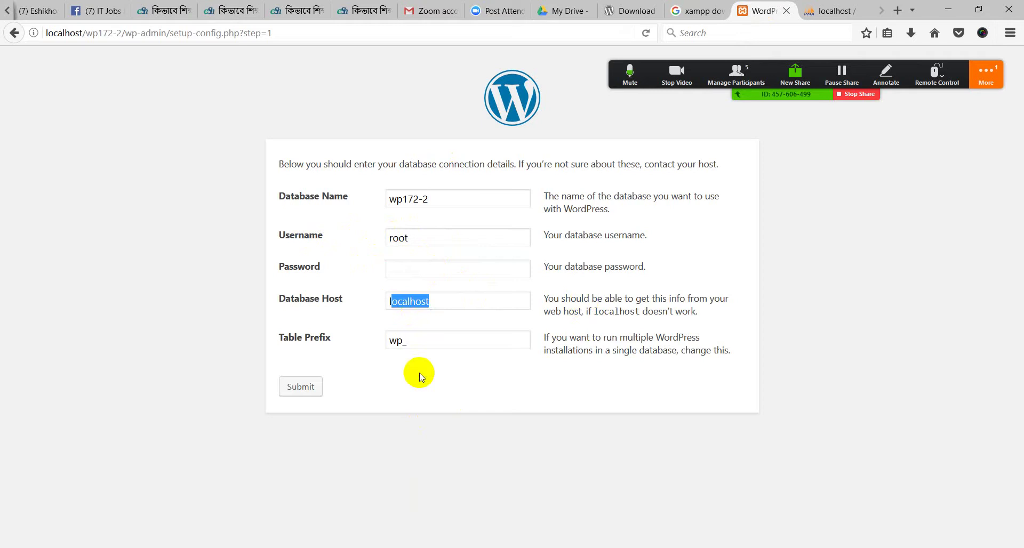
pyautogui.click(454, 424)
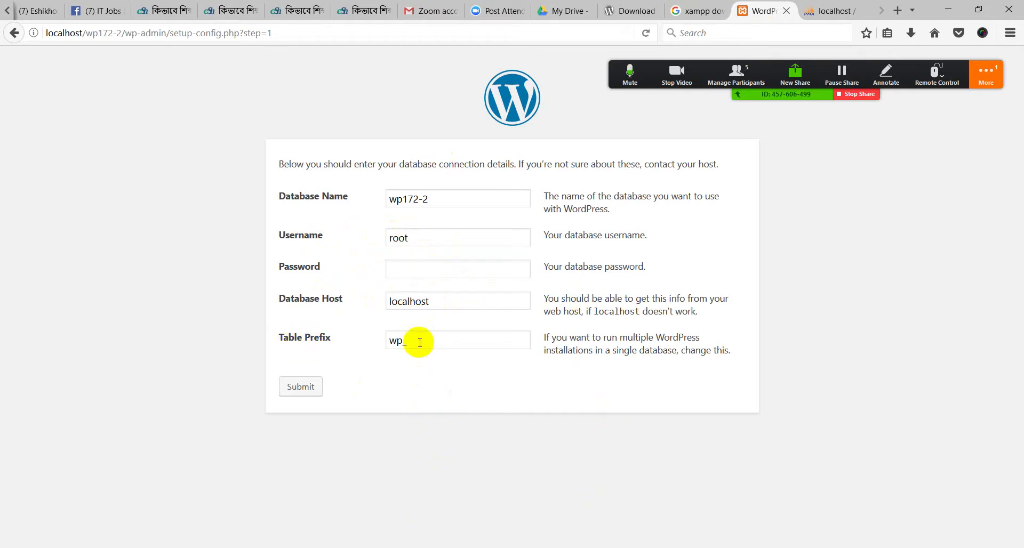
pyautogui.doubleClick(397, 341)
pyautogui.click(393, 382)
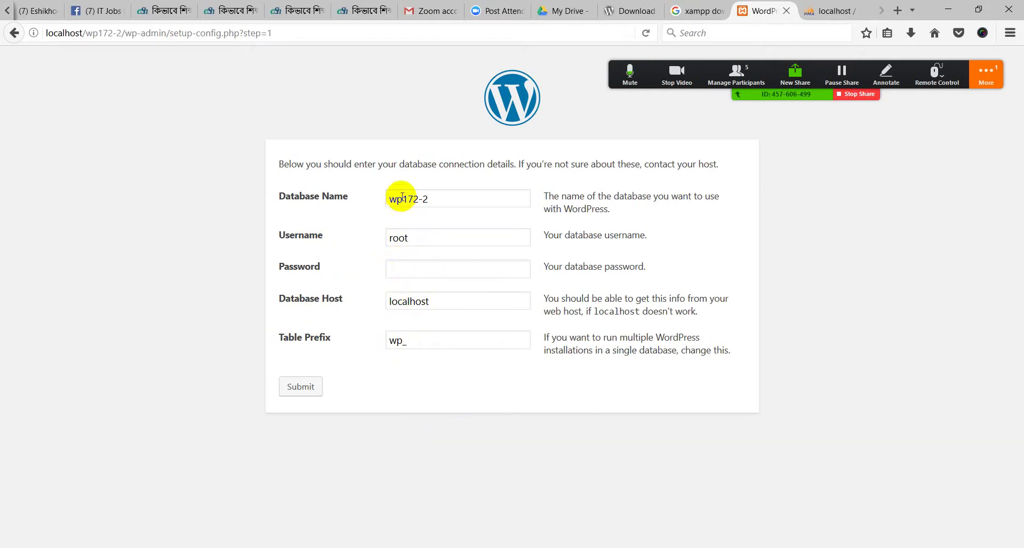
pyautogui.moveTo(448, 199); pyautogui.dragTo(373, 201)
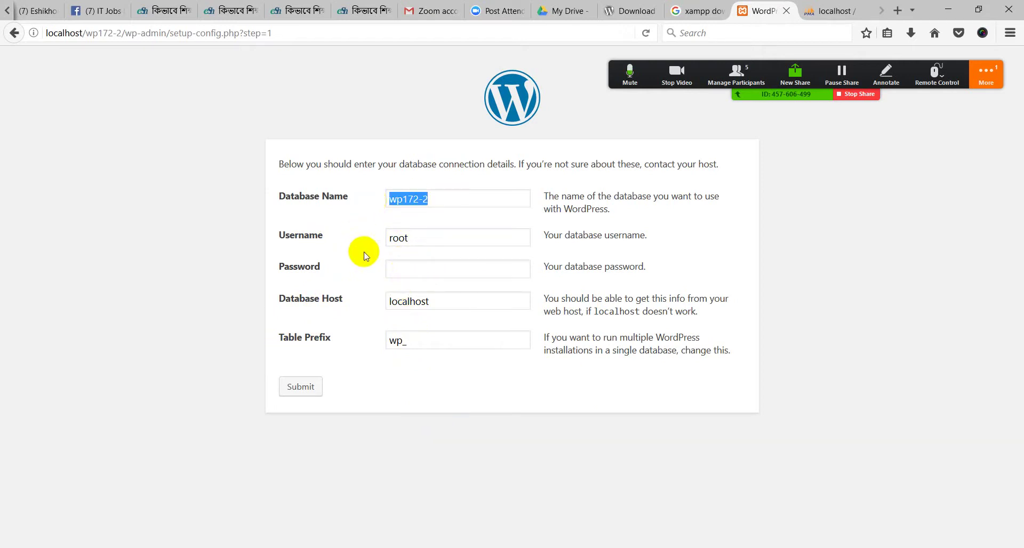
pyautogui.moveTo(419, 238); pyautogui.dragTo(366, 235)
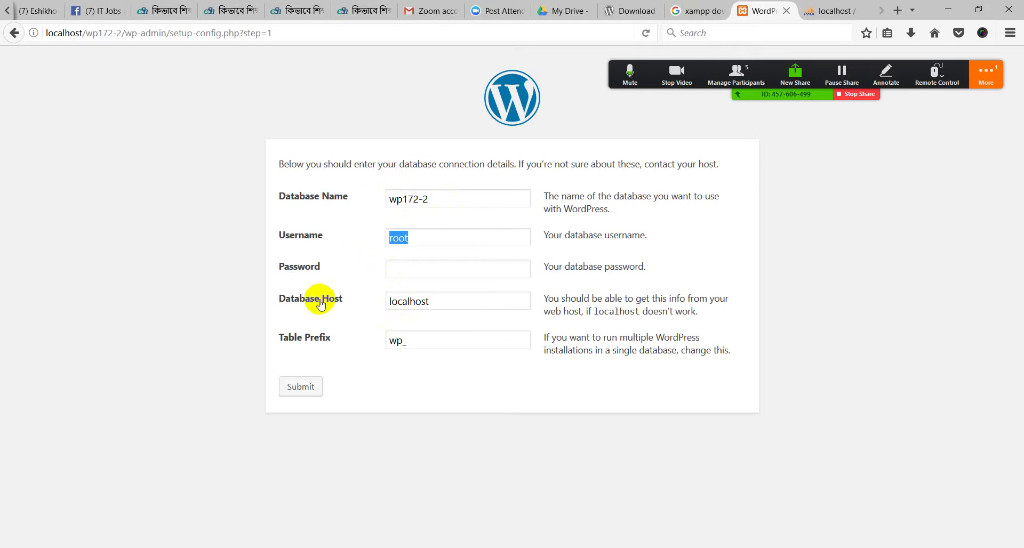
pyautogui.click(405, 273)
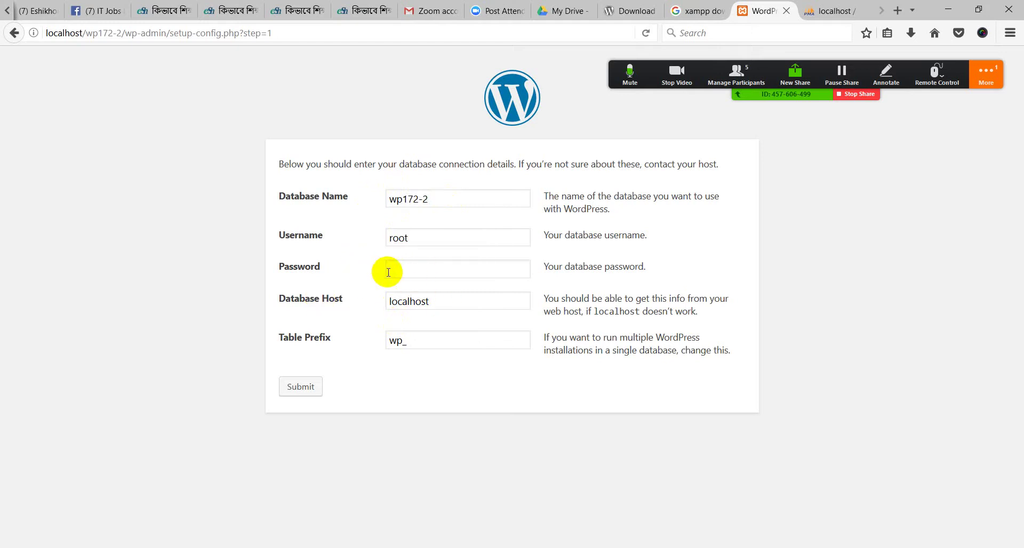
pyautogui.click(295, 386)
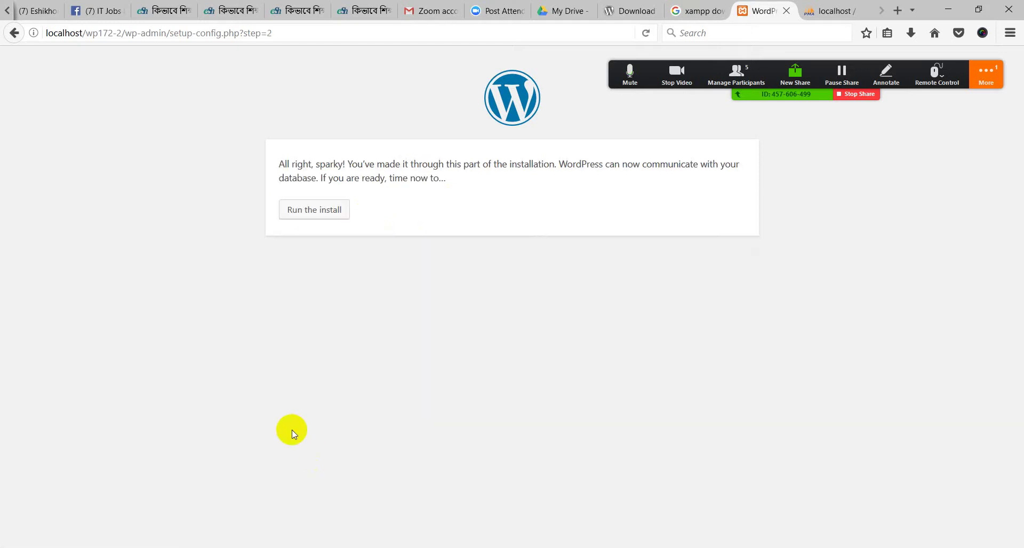
# Read the connection success message, check wp172-2 in phpMyAdmin, and run the install
pyautogui.moveTo(277, 164); pyautogui.dragTo(448, 189)
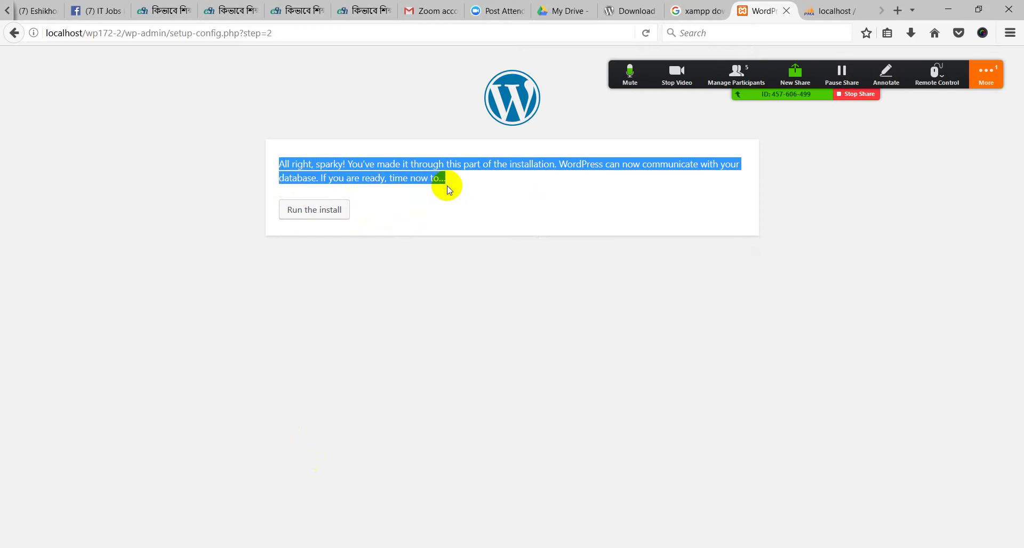
pyautogui.click(446, 191)
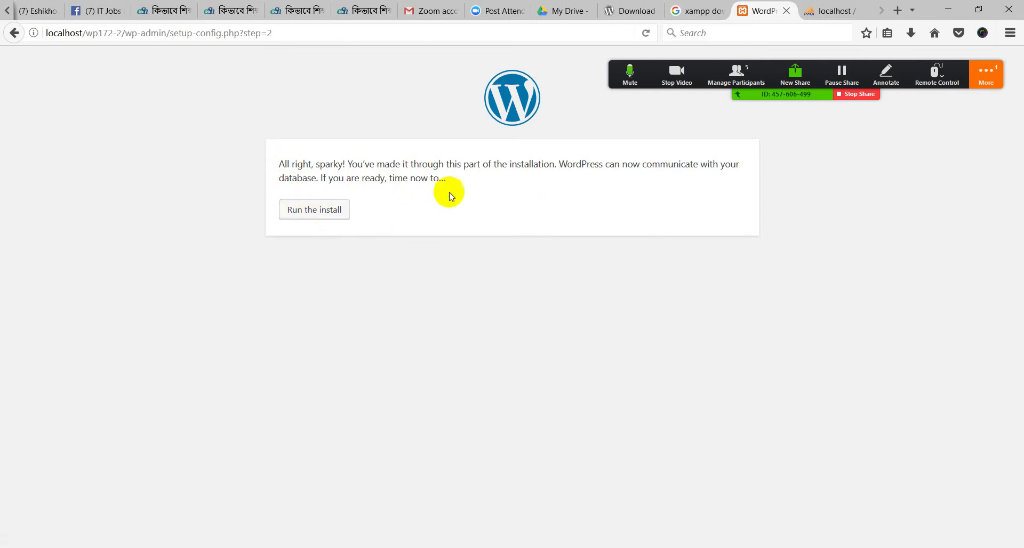
pyautogui.click(830, 10)
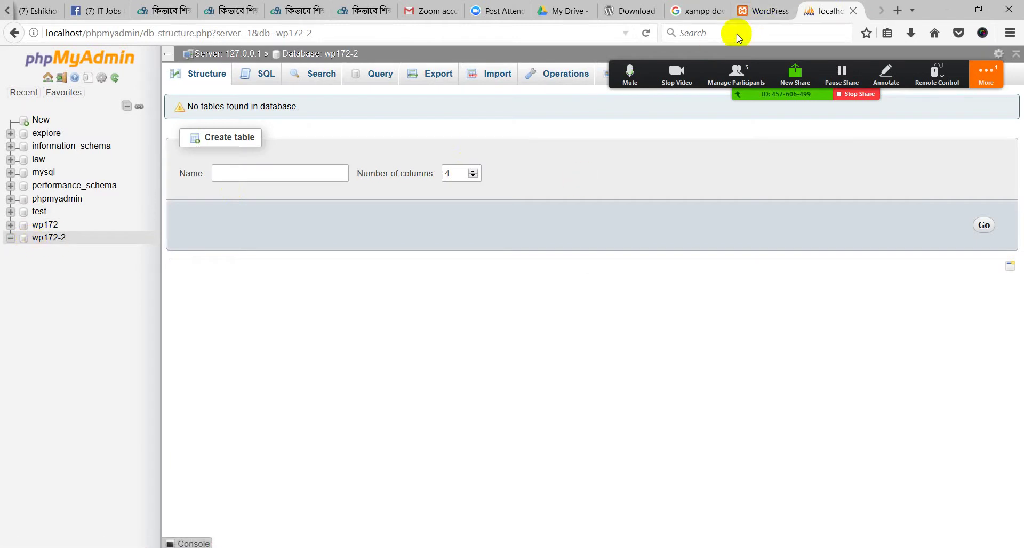
pyautogui.click(756, 4)
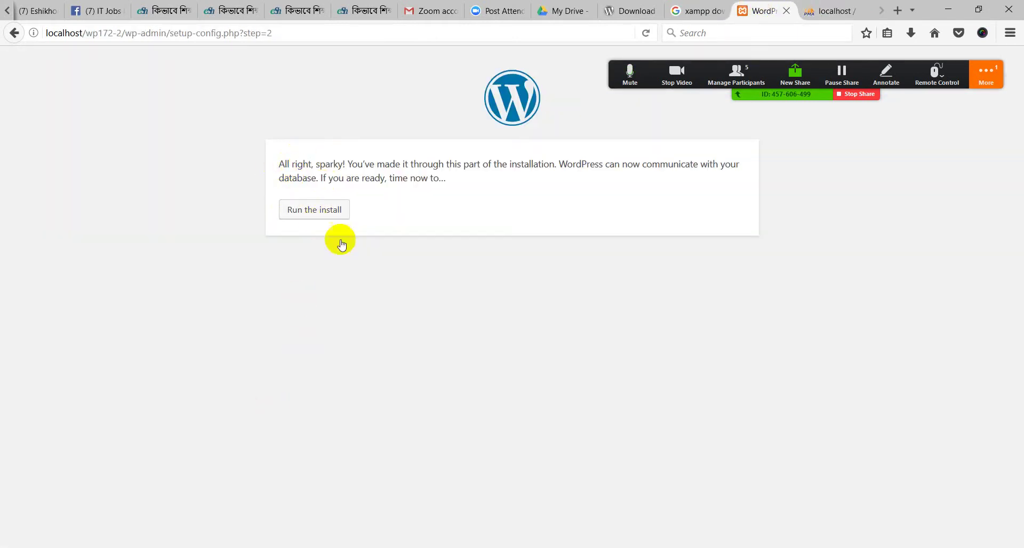
pyautogui.click(310, 218)
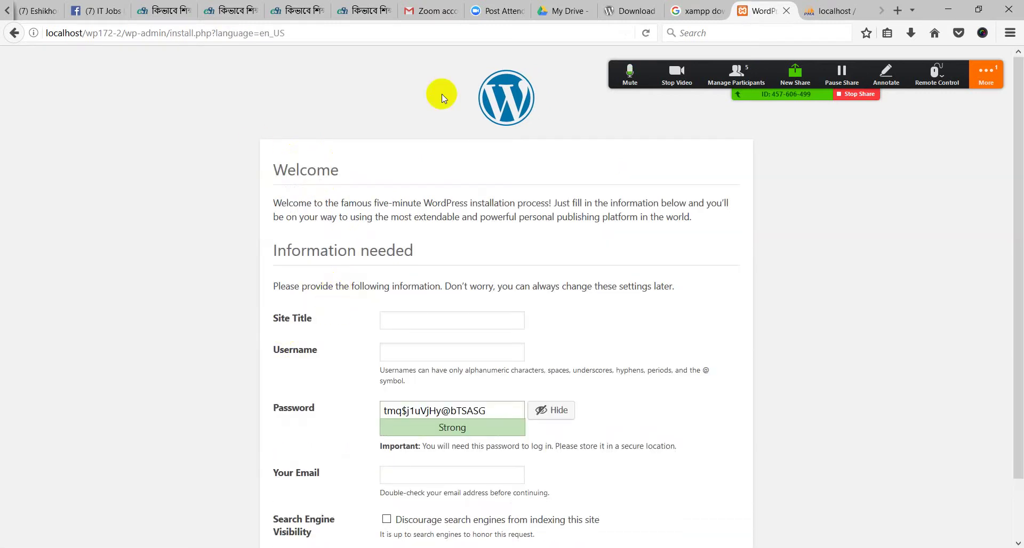
# Fill the Site Title with the wp172 suggestion plus '-2' to read wp172-2
pyautogui.scroll(-2, 290, 179)
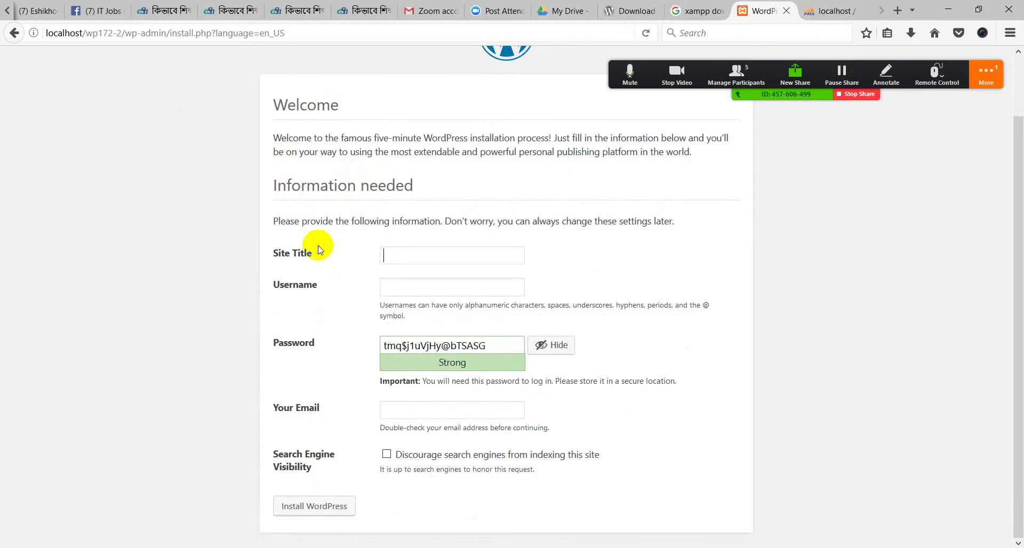
pyautogui.moveTo(325, 254); pyautogui.dragTo(263, 251)
pyautogui.click(297, 253)
pyautogui.click(386, 254)
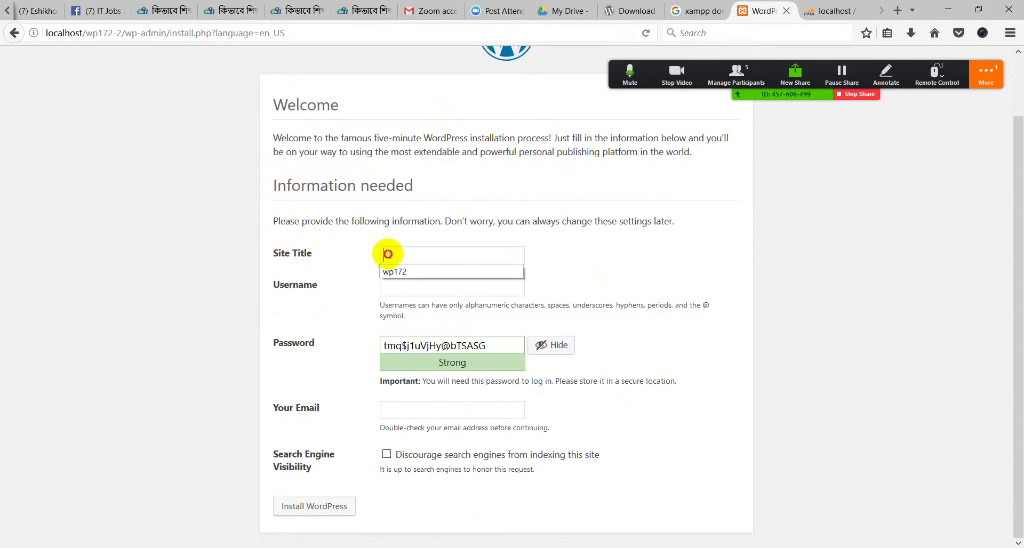
pyautogui.click(392, 270)
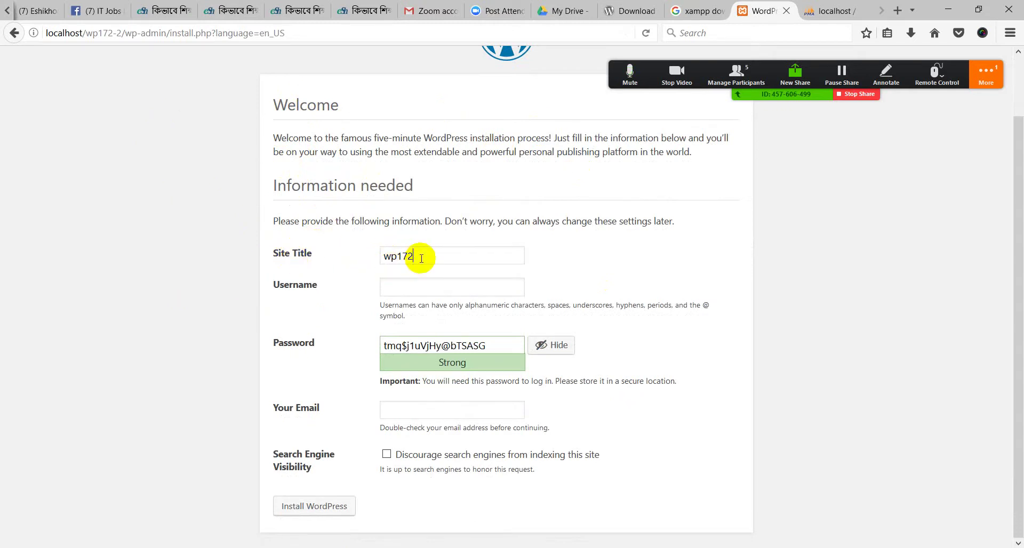
pyautogui.write('-2')
pyautogui.moveTo(441, 255); pyautogui.dragTo(323, 255)
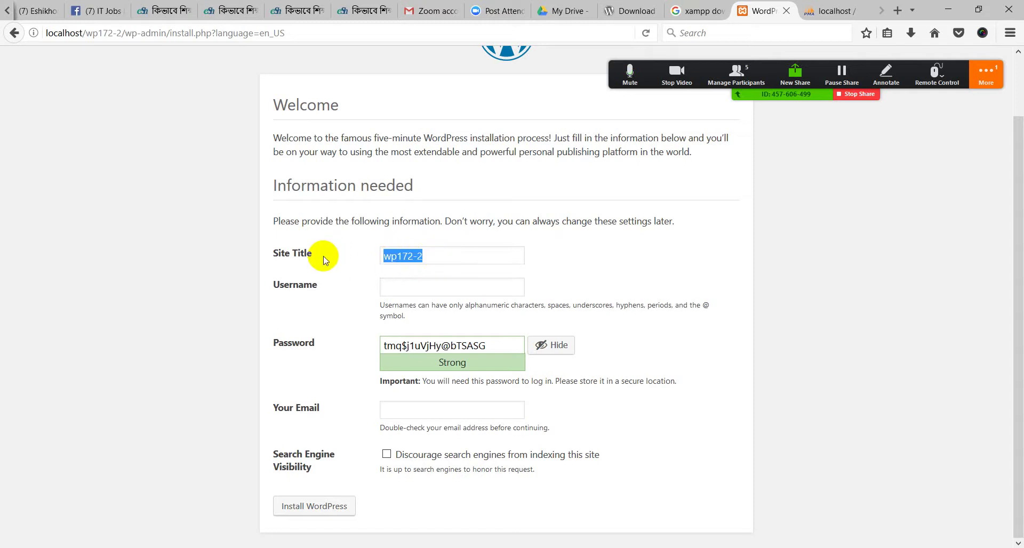
pyautogui.click(300, 287)
pyautogui.click(389, 288)
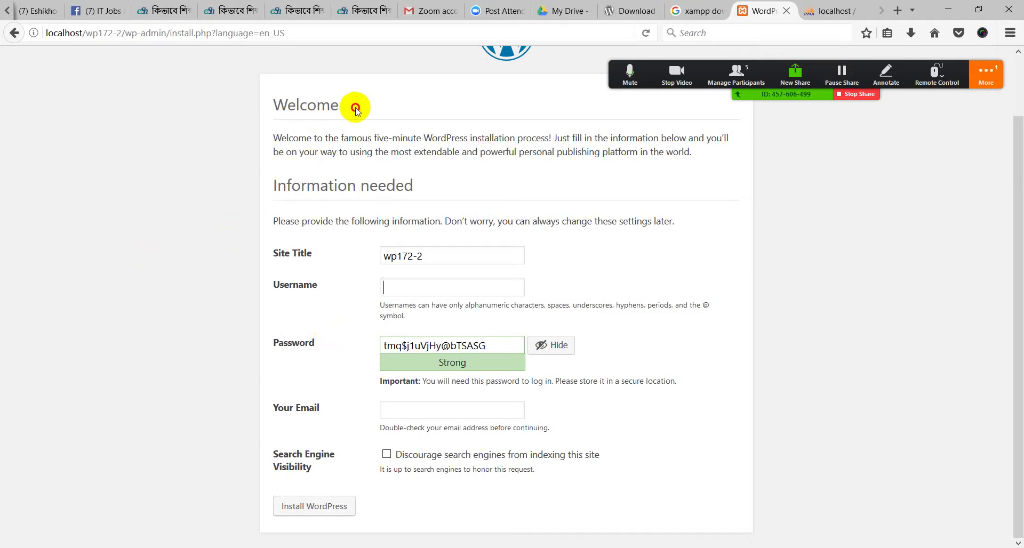
# Point out the Welcome heading and focus the empty Username field
pyautogui.moveTo(353, 105); pyautogui.dragTo(284, 108)
pyautogui.click(171, 102)
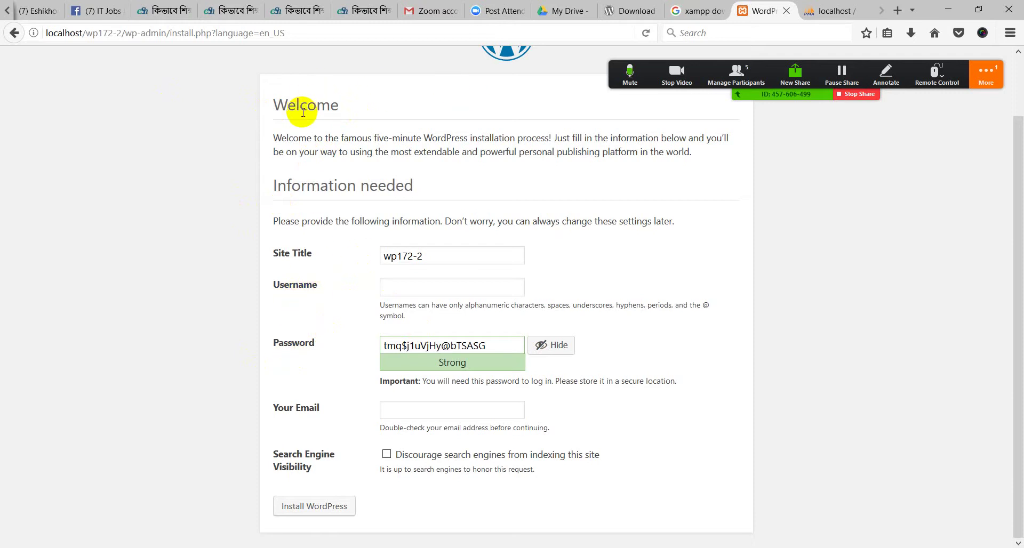
pyautogui.scroll(1, 418, 114)
pyautogui.scroll(-1, 378, 168)
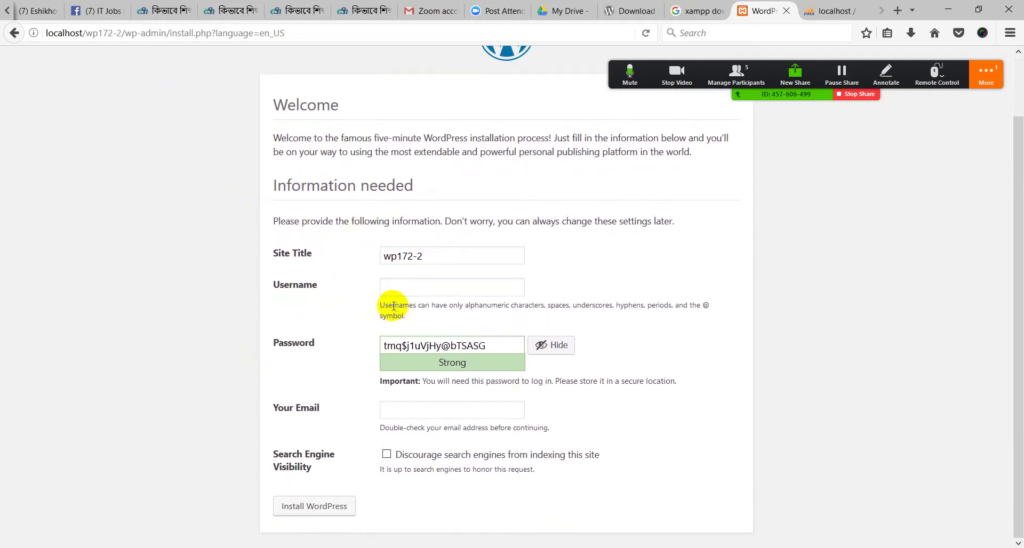
pyautogui.click(392, 290)
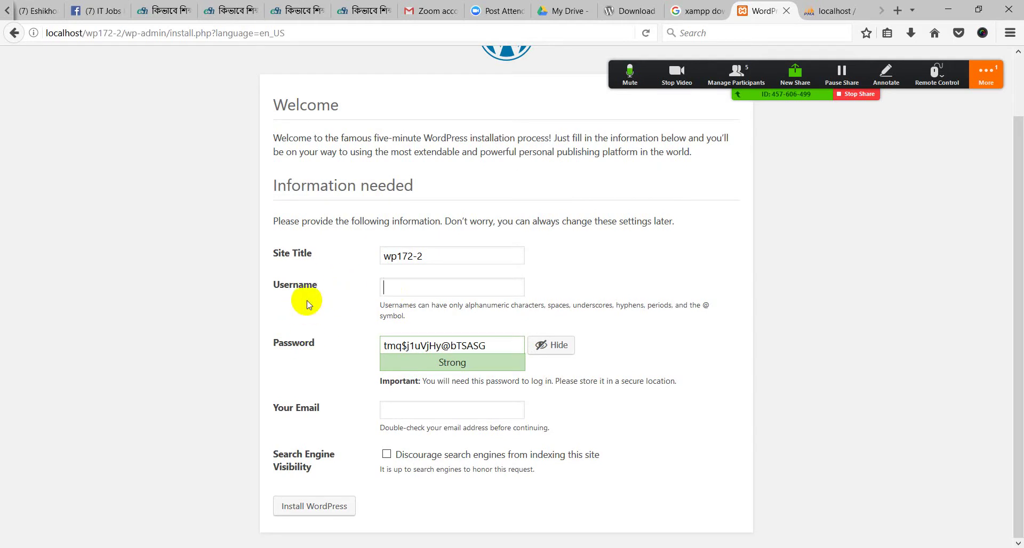
pyautogui.click(394, 289)
pyautogui.click(394, 292)
pyautogui.click(395, 294)
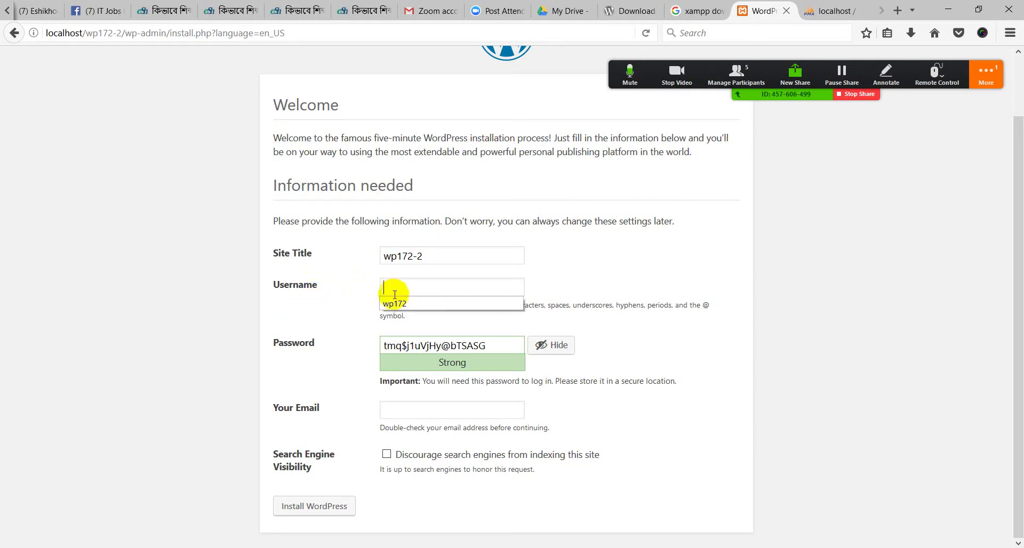
pyautogui.click(356, 287)
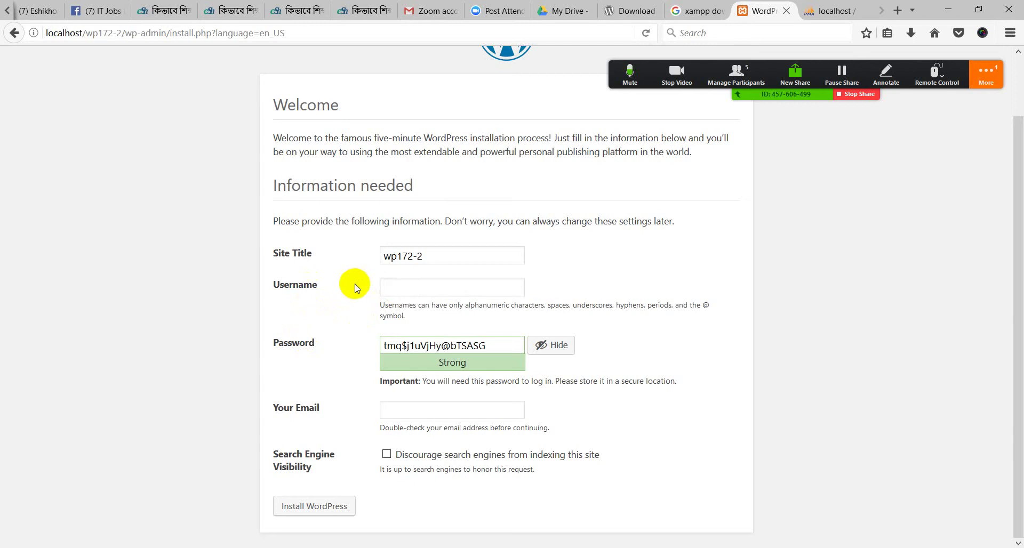
# Fill Username with the wp172 suggestion plus '-2' so it reads wp172-2
pyautogui.click(387, 293)
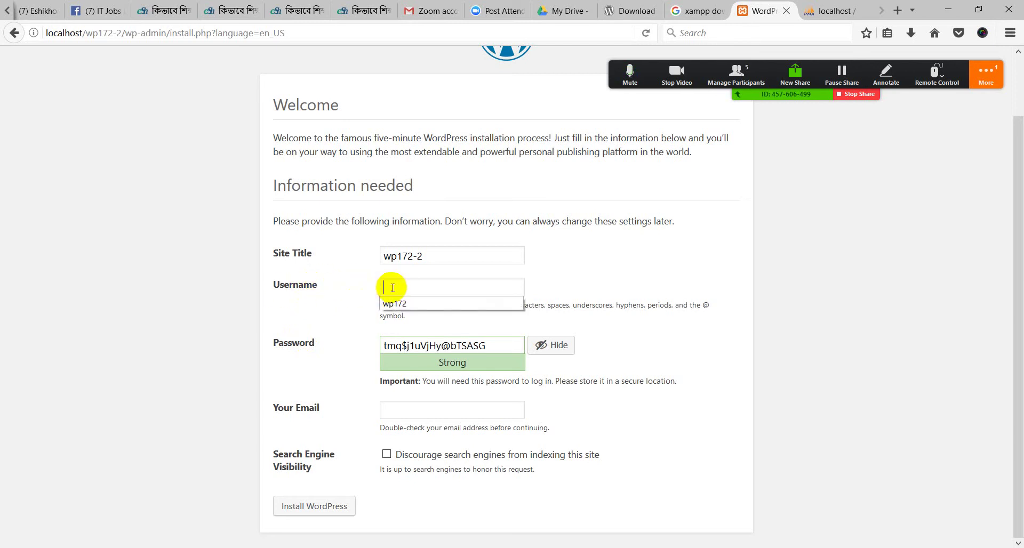
pyautogui.click(392, 288)
pyautogui.click(406, 300)
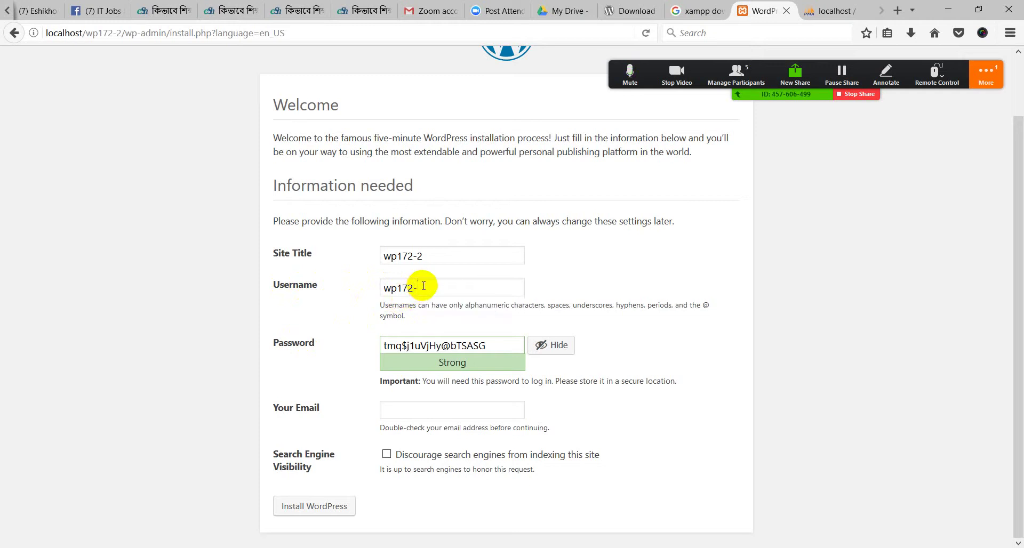
pyautogui.write('-2')
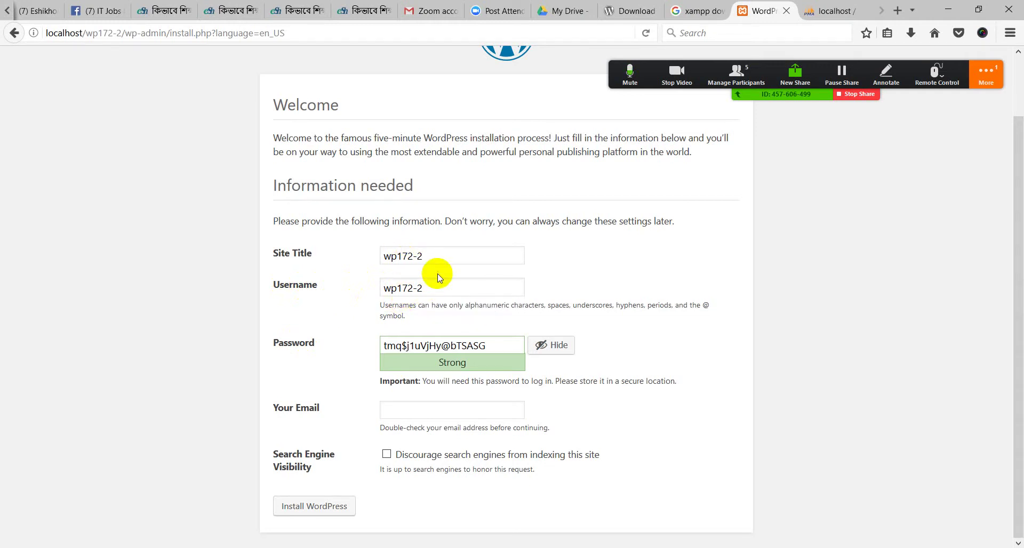
pyautogui.moveTo(434, 283); pyautogui.dragTo(358, 281)
pyautogui.hotkey('ctrl', 'c')
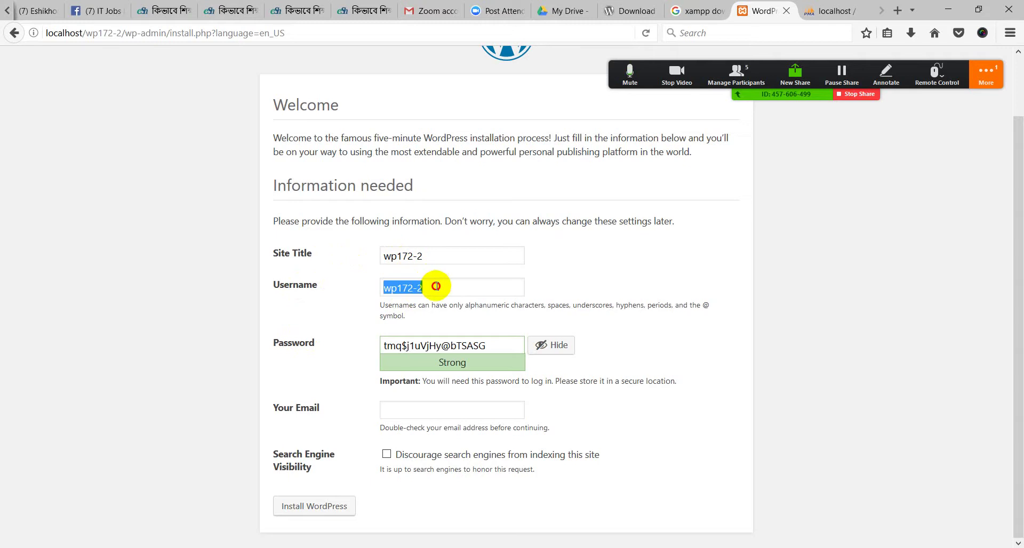
pyautogui.click(394, 257)
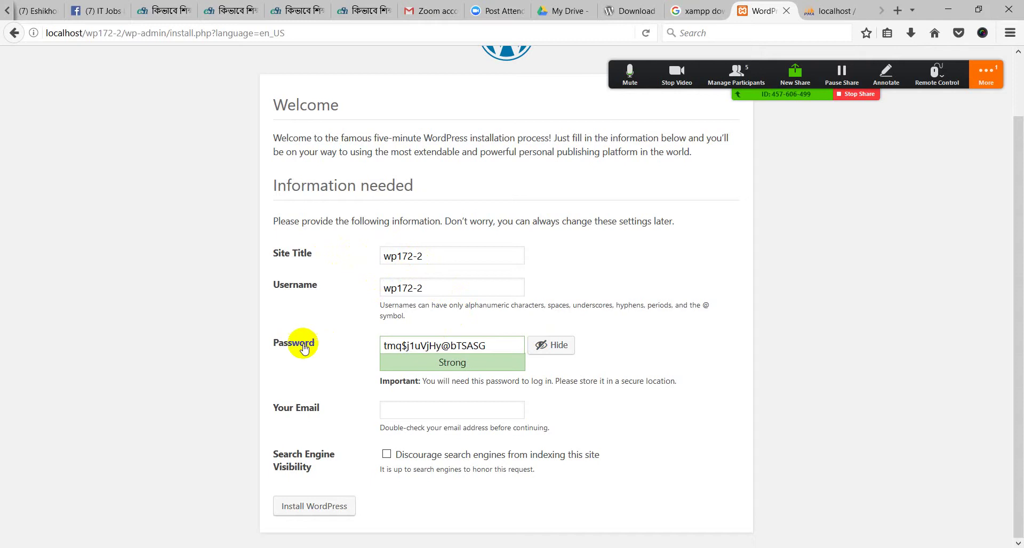
# Replace the generated password with a pasted short password
pyautogui.moveTo(493, 345); pyautogui.dragTo(361, 343)
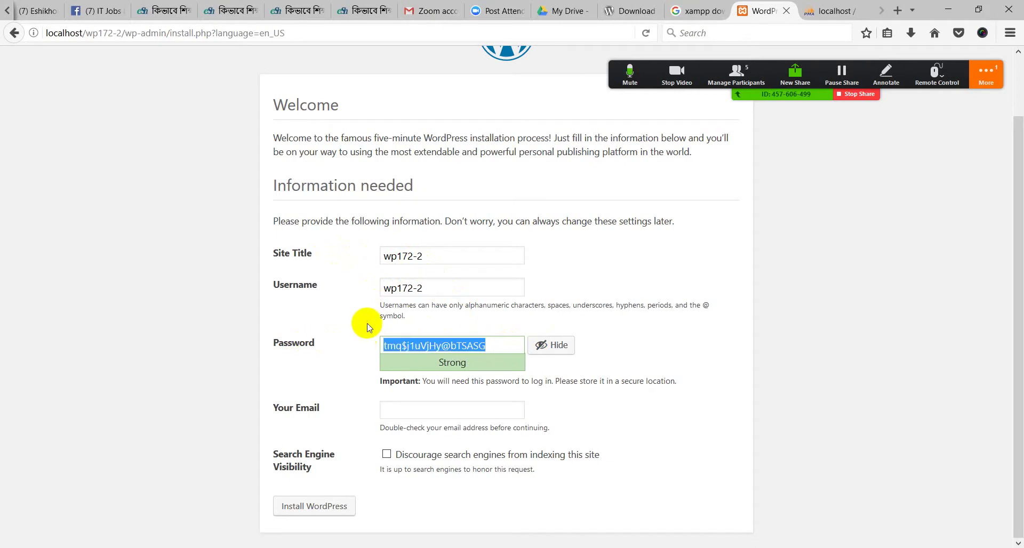
pyautogui.press('BackSpace')
pyautogui.moveTo(424, 288); pyautogui.dragTo(384, 291)
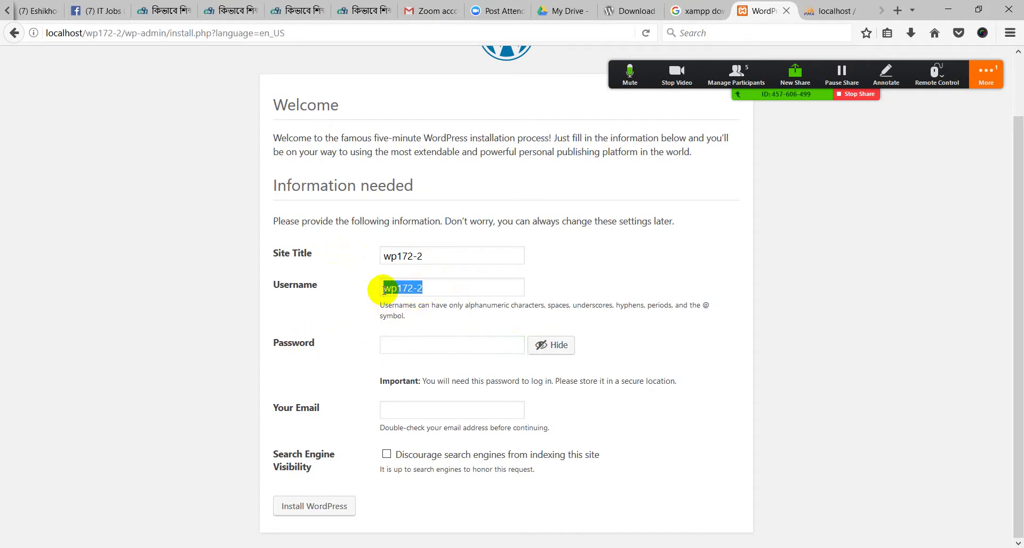
pyautogui.hotkey('ctrl', 'v')
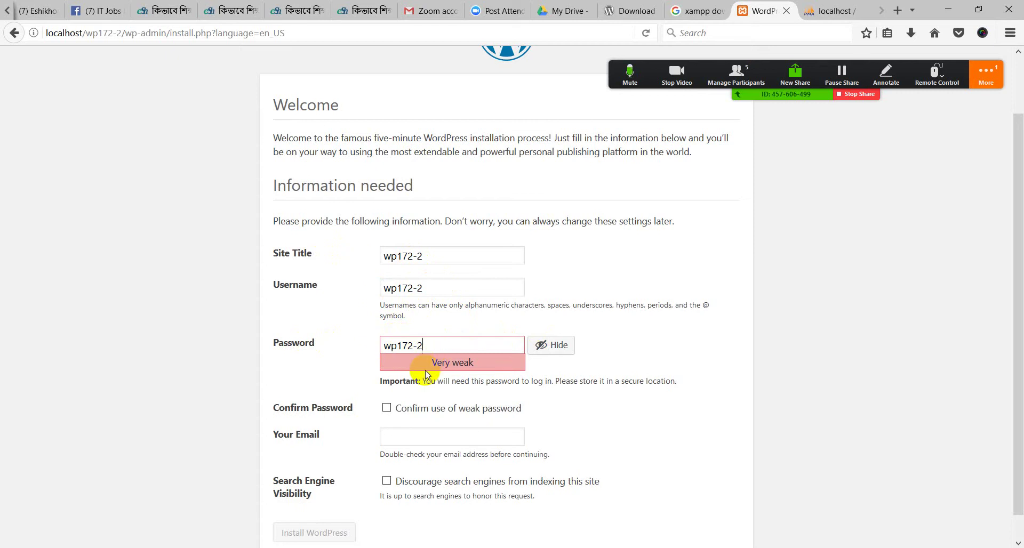
# Tick Confirm use of weak password and pick the suggested admin e-mail
pyautogui.scroll(-1, 431, 355)
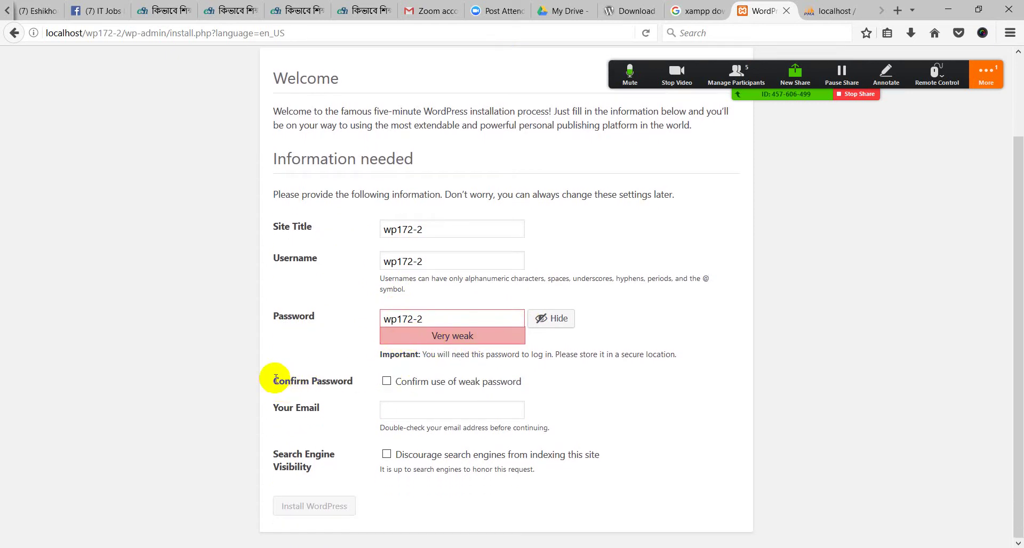
pyautogui.moveTo(270, 379); pyautogui.dragTo(341, 377)
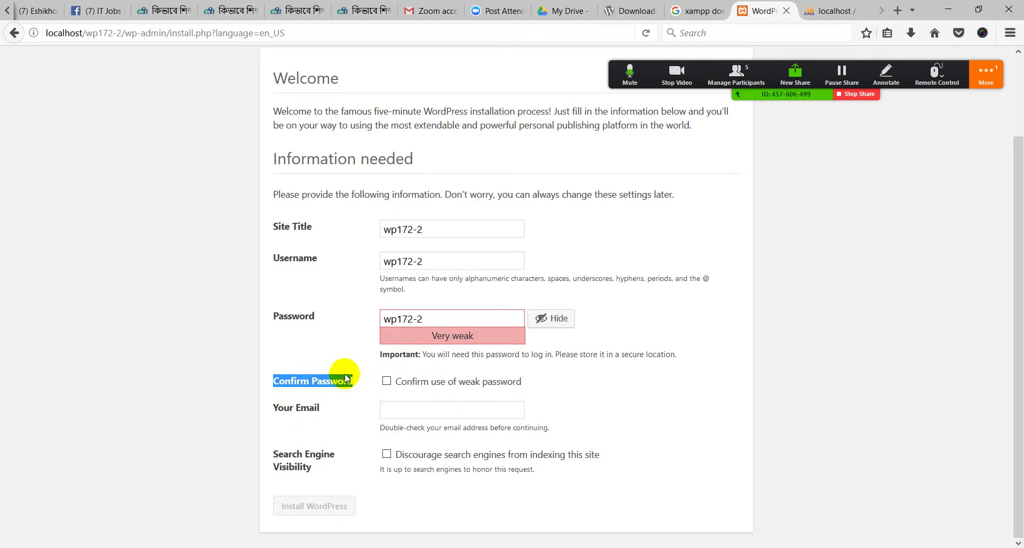
pyautogui.click(345, 378)
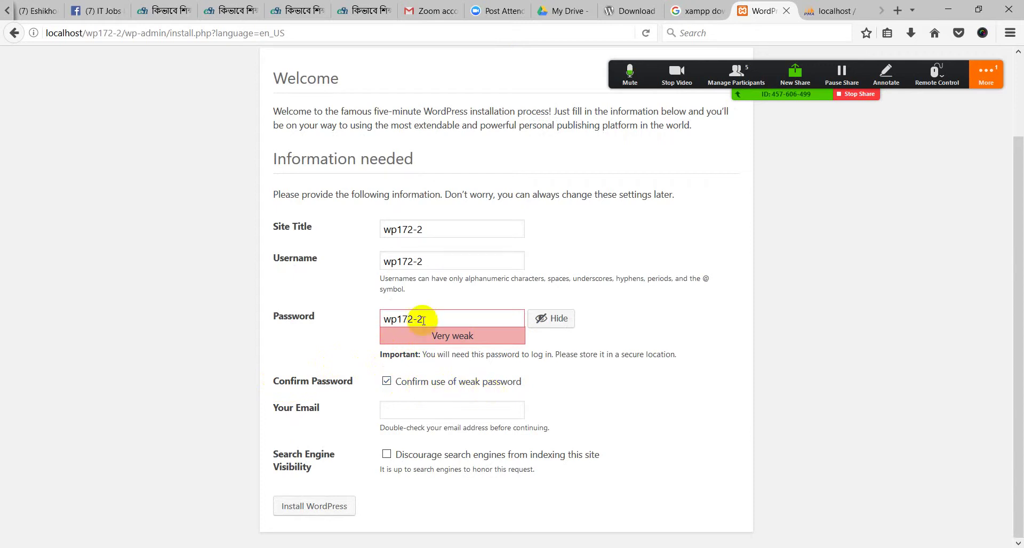
pyautogui.moveTo(422, 319); pyautogui.dragTo(383, 320)
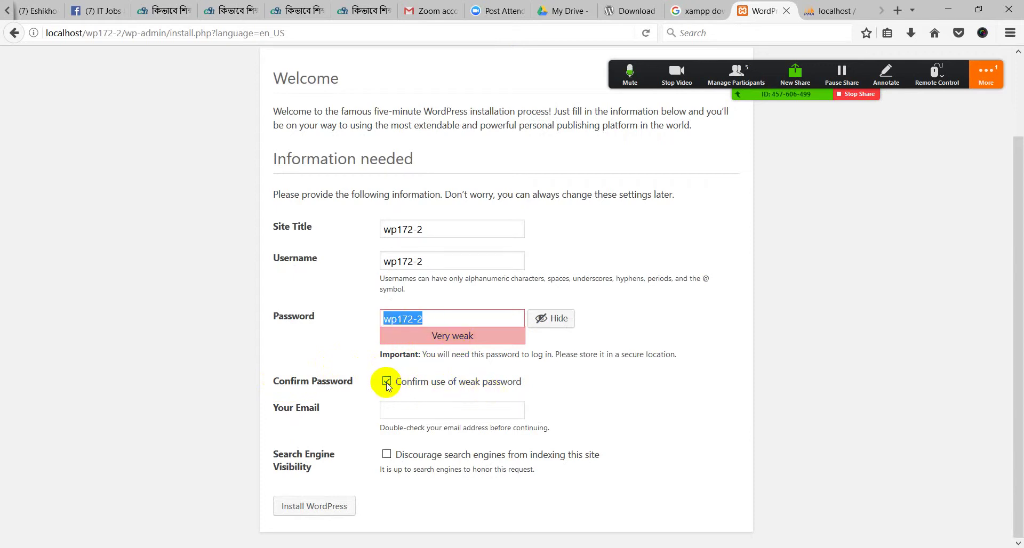
pyautogui.click(400, 410)
pyautogui.click(395, 425)
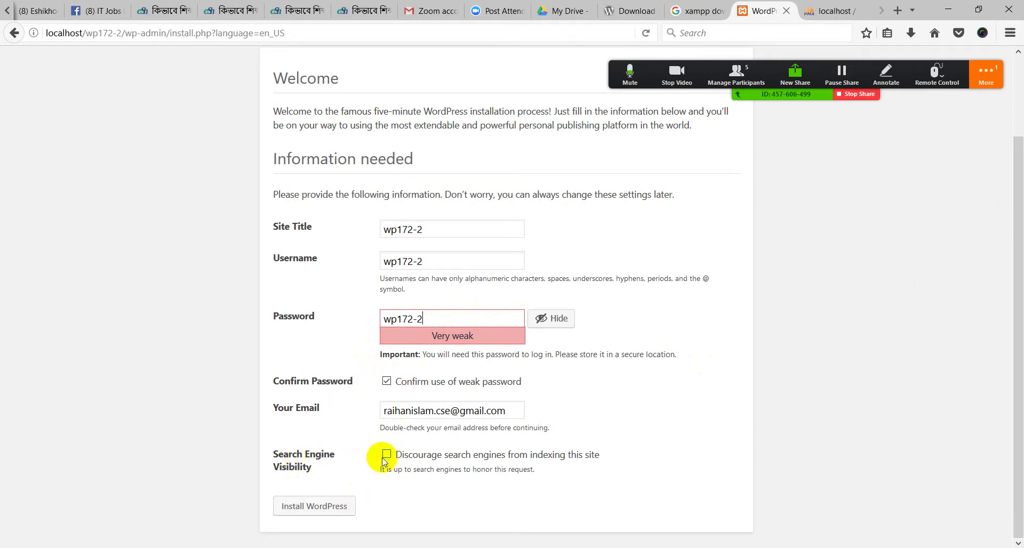
# Install WordPress, decline Firefox's save-login prompt, then go to the Log In page
pyautogui.click(336, 507)
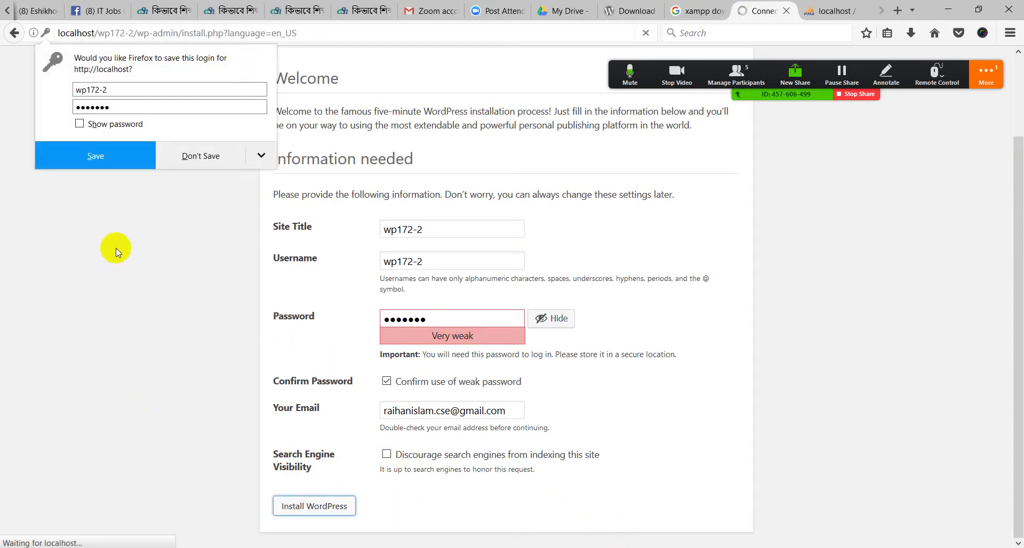
pyautogui.click(193, 156)
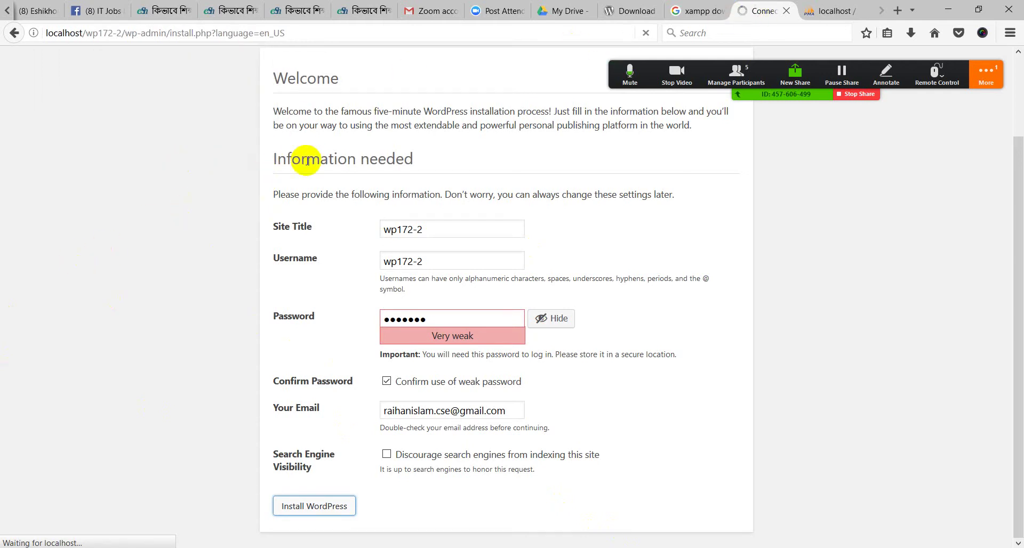
pyautogui.click(856, 11)
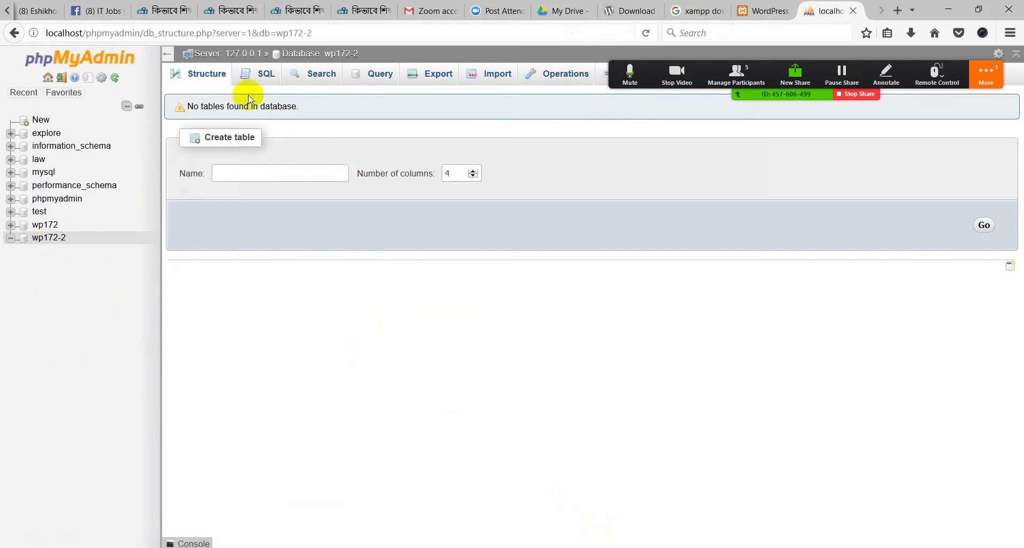
pyautogui.click(762, 11)
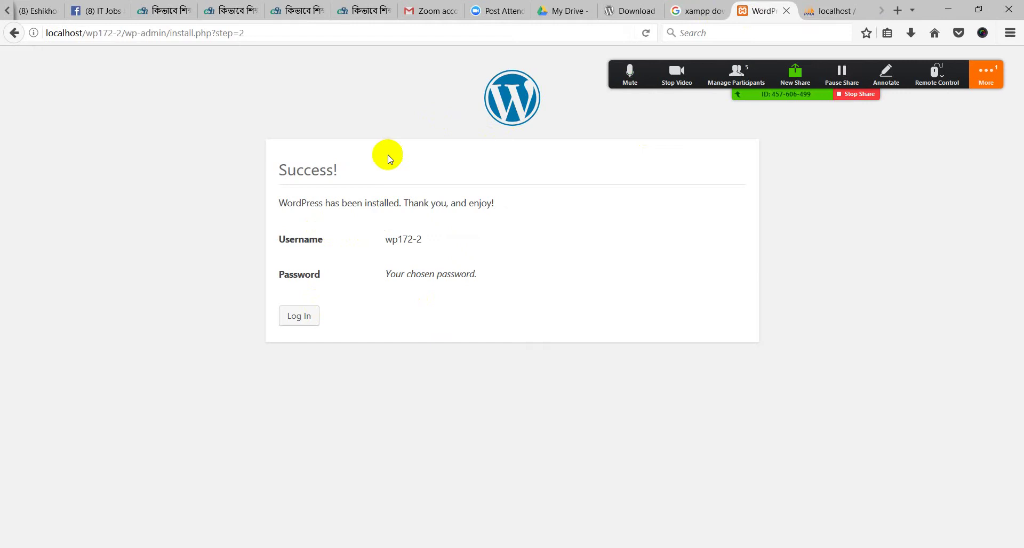
pyautogui.moveTo(341, 170); pyautogui.dragTo(269, 180)
pyautogui.click(308, 243)
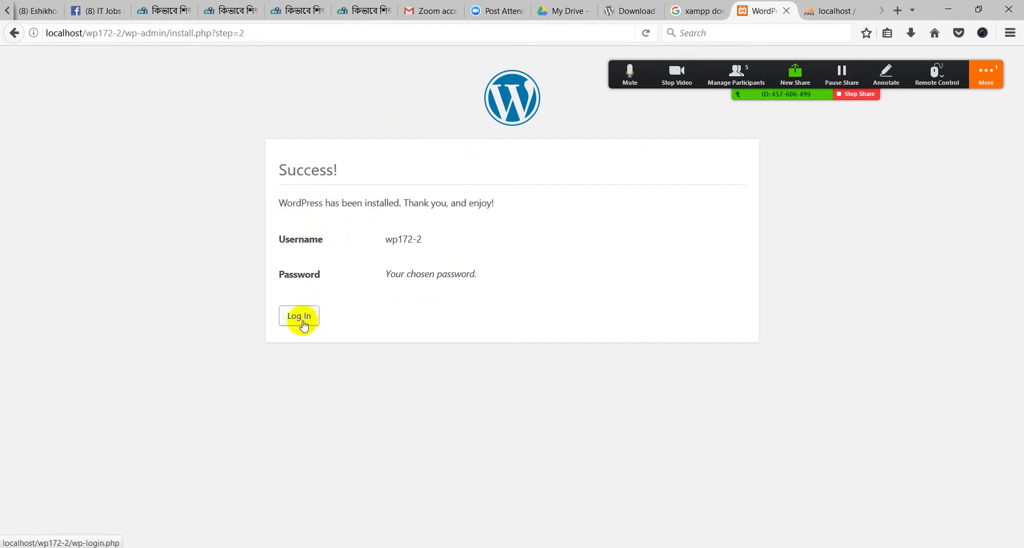
pyautogui.click(302, 318)
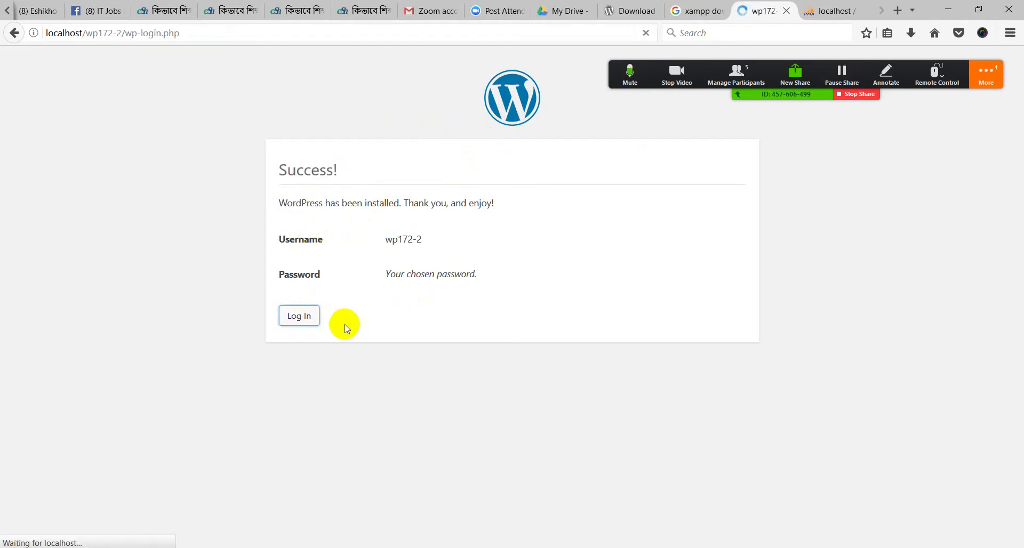
# Log in as wp172-2 with the site password and Remember Me, saving the login in Firefox
pyautogui.click(435, 249)
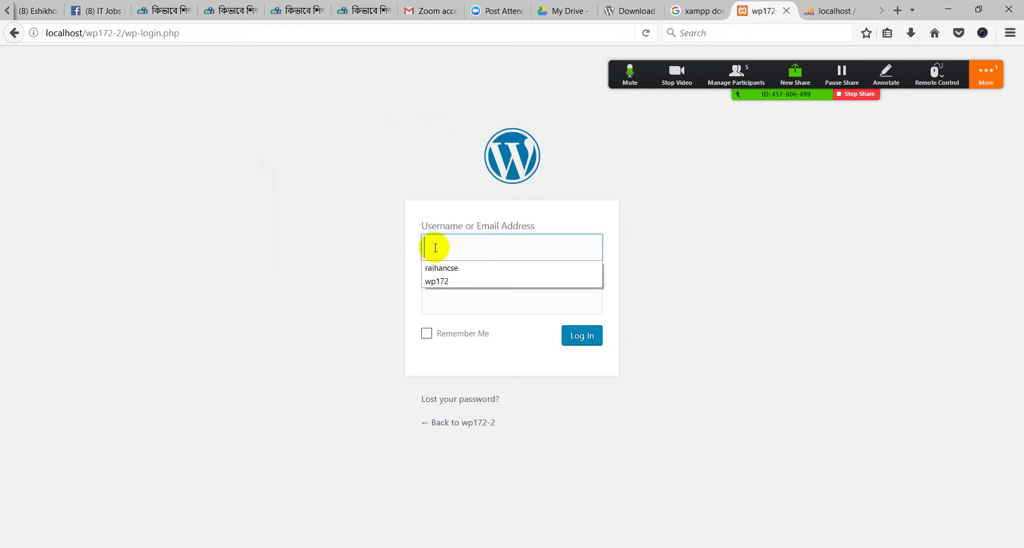
pyautogui.click(436, 281)
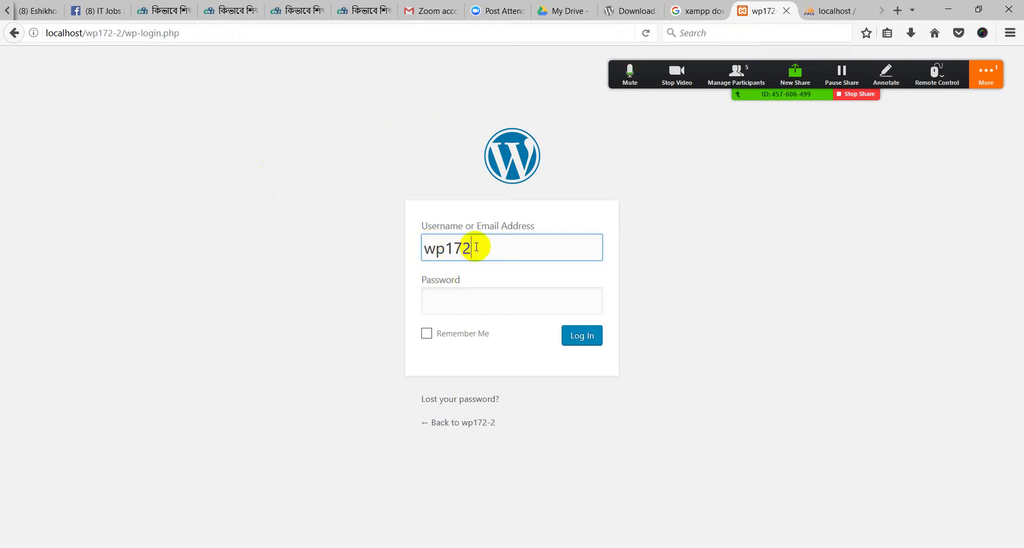
pyautogui.write('-2')
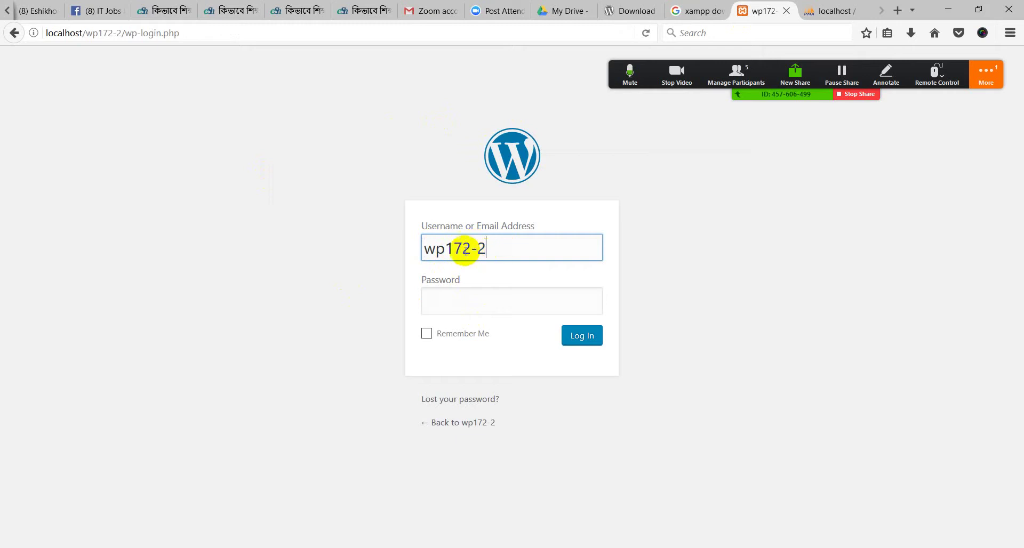
pyautogui.moveTo(487, 247); pyautogui.dragTo(415, 260)
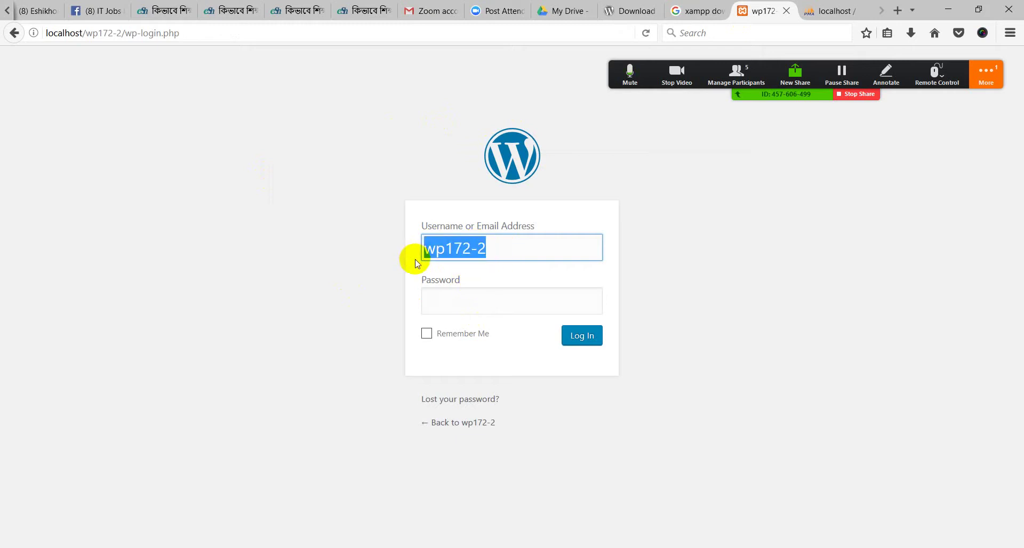
pyautogui.click(443, 288)
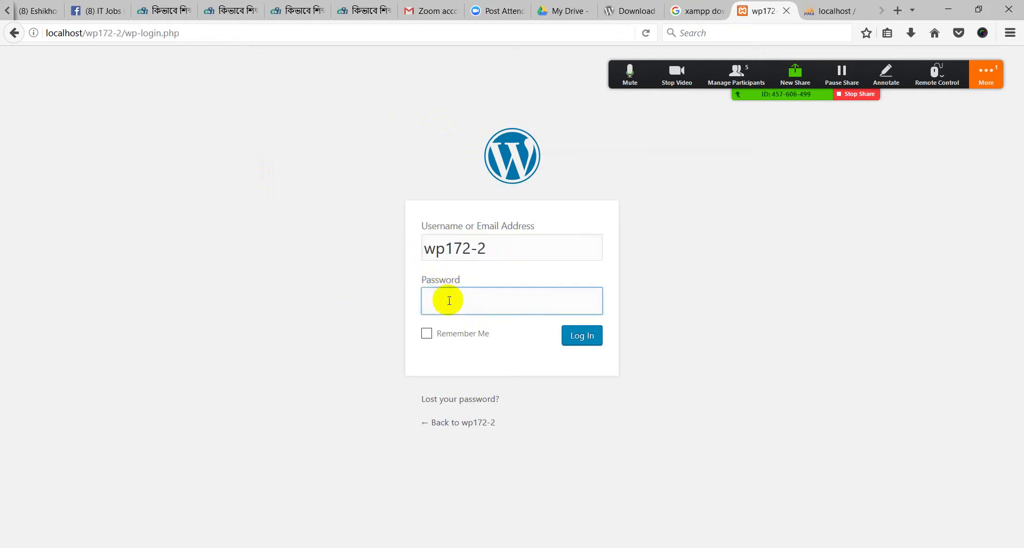
pyautogui.write('1234567')
pyautogui.click(433, 334)
pyautogui.click(582, 336)
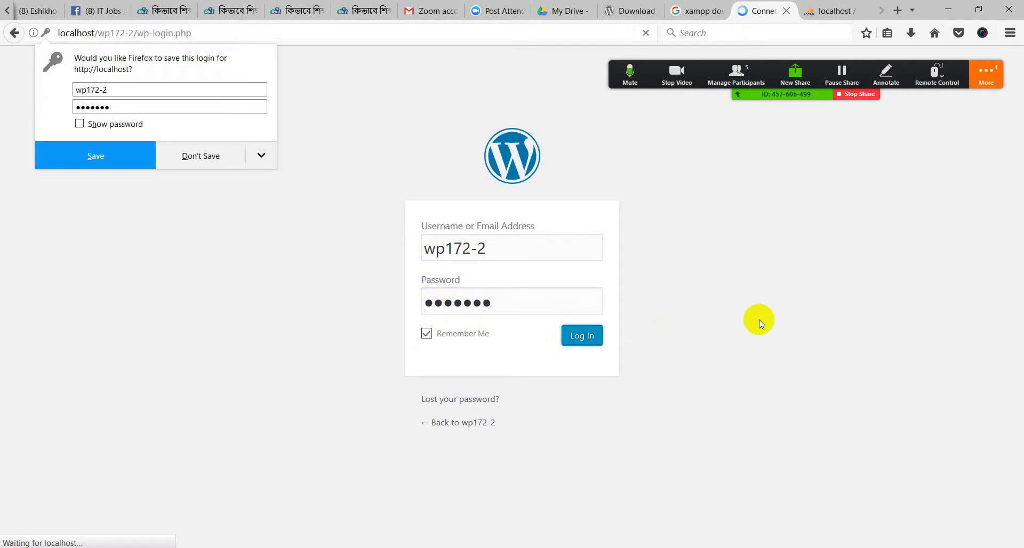
pyautogui.click(128, 166)
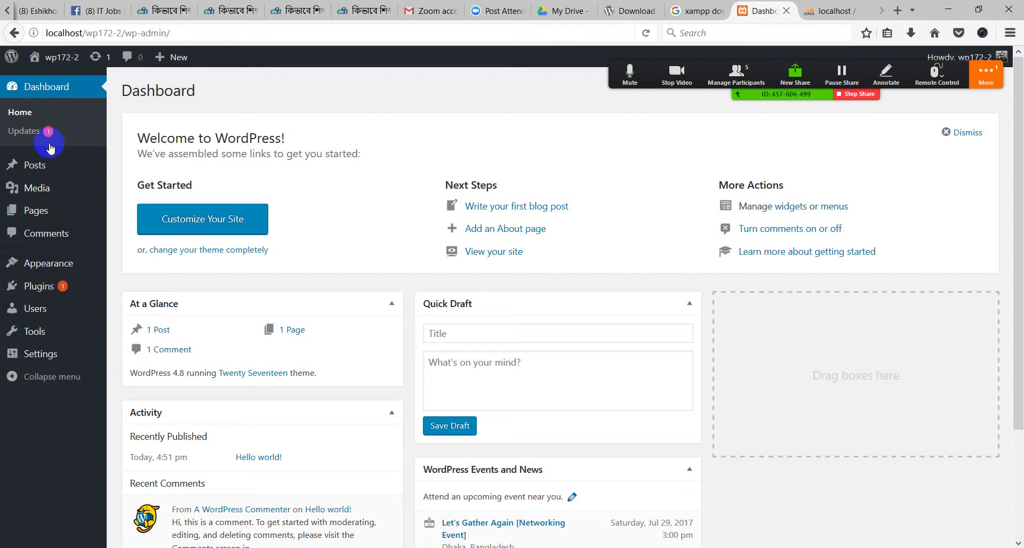
pyautogui.rightClick(56, 84)
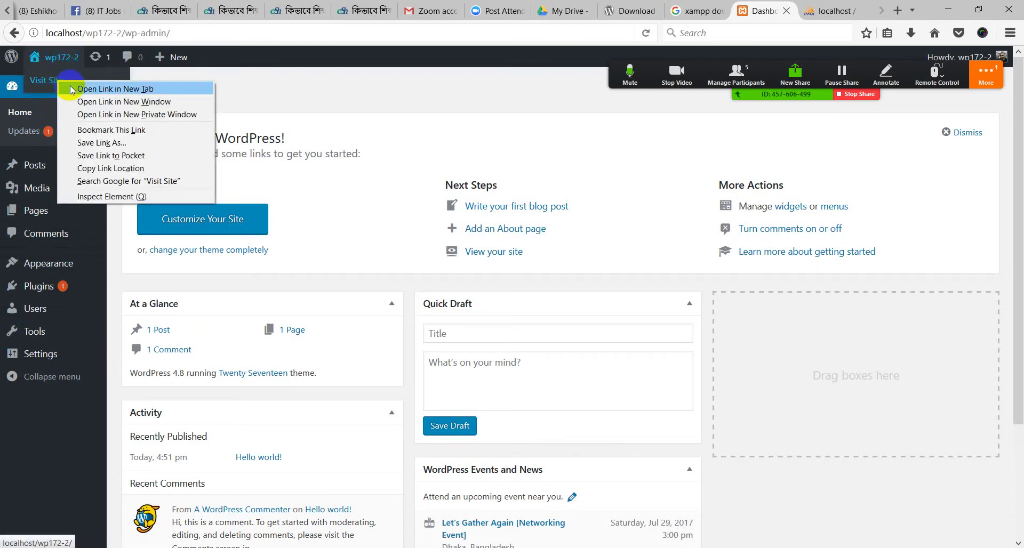
pyautogui.click(85, 89)
pyautogui.click(822, 8)
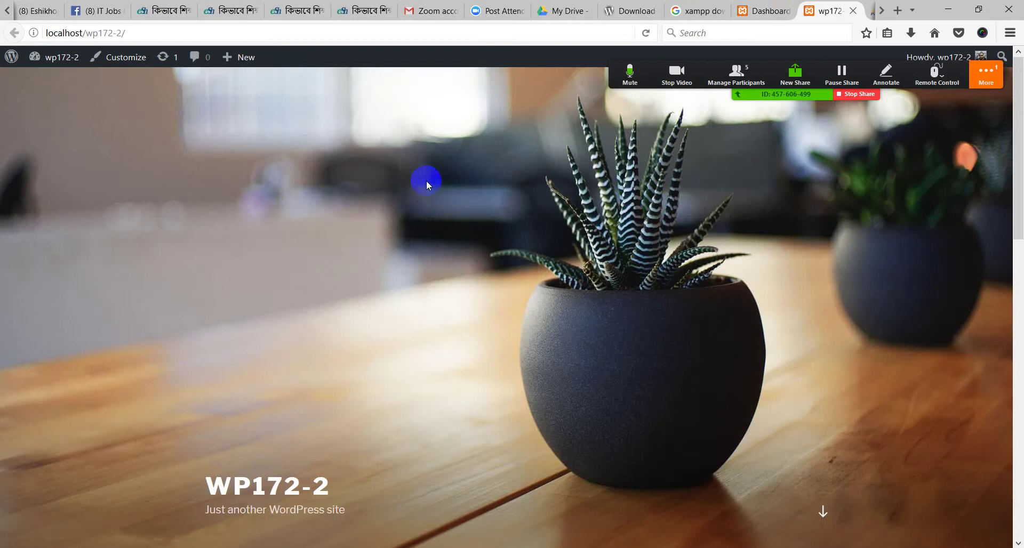
pyautogui.scroll(-10, 440, 232)
pyautogui.scroll(-3, 440, 252)
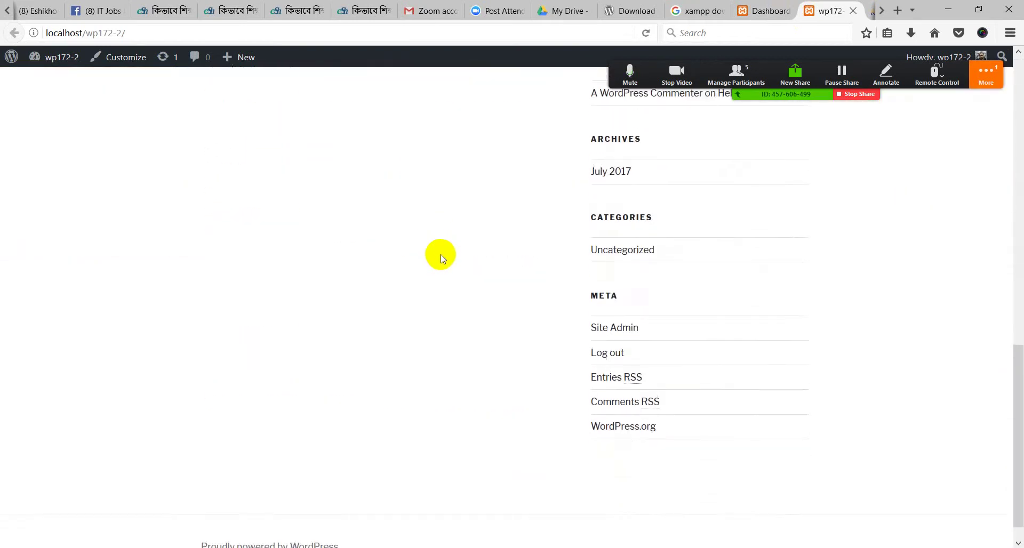
pyautogui.scroll(15, 441, 255)
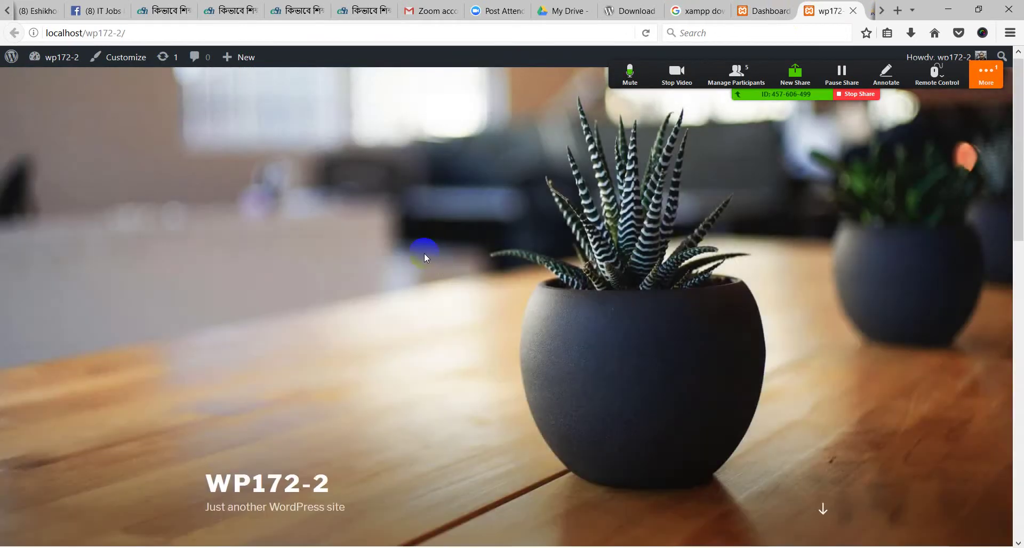
pyautogui.scroll(-10, 423, 259)
pyautogui.scroll(10, 423, 256)
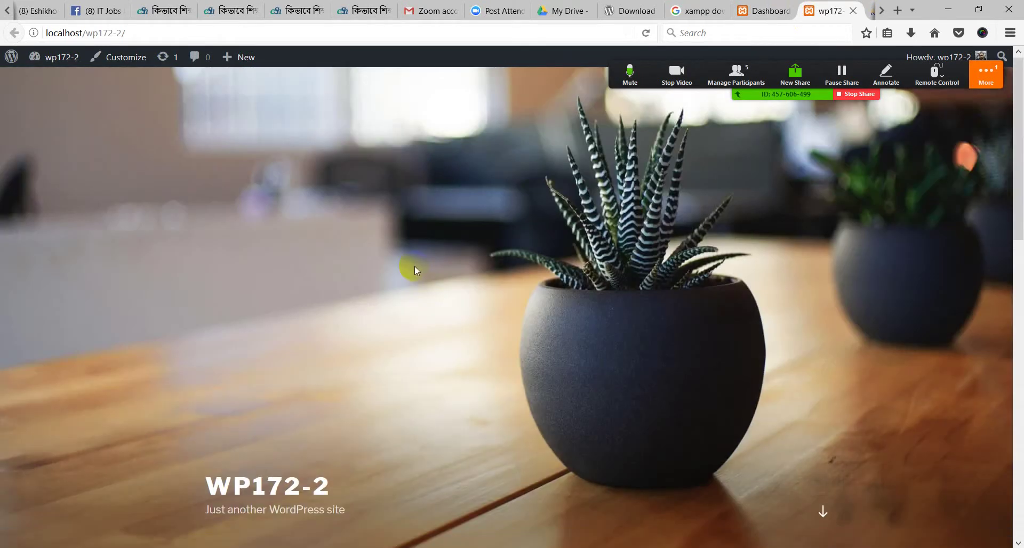
pyautogui.scroll(-10, 414, 269)
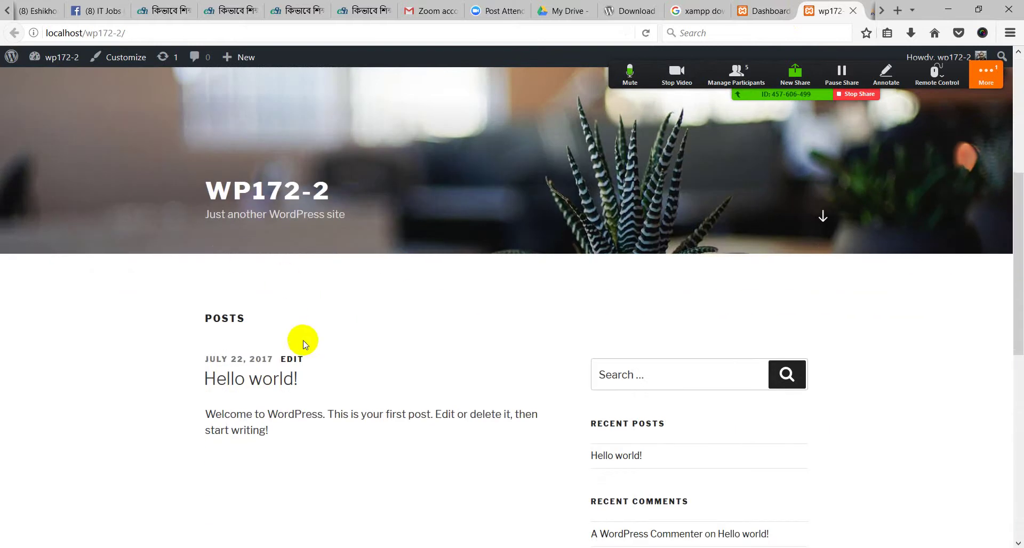
pyautogui.scroll(-4, 645, 247)
pyautogui.scroll(12, 622, 440)
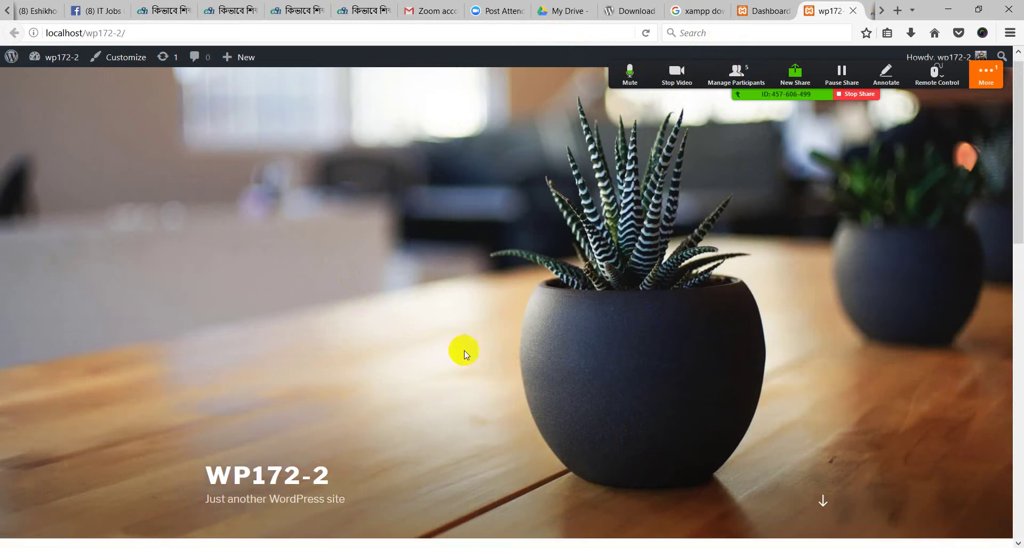
pyautogui.scroll(-7, 464, 350)
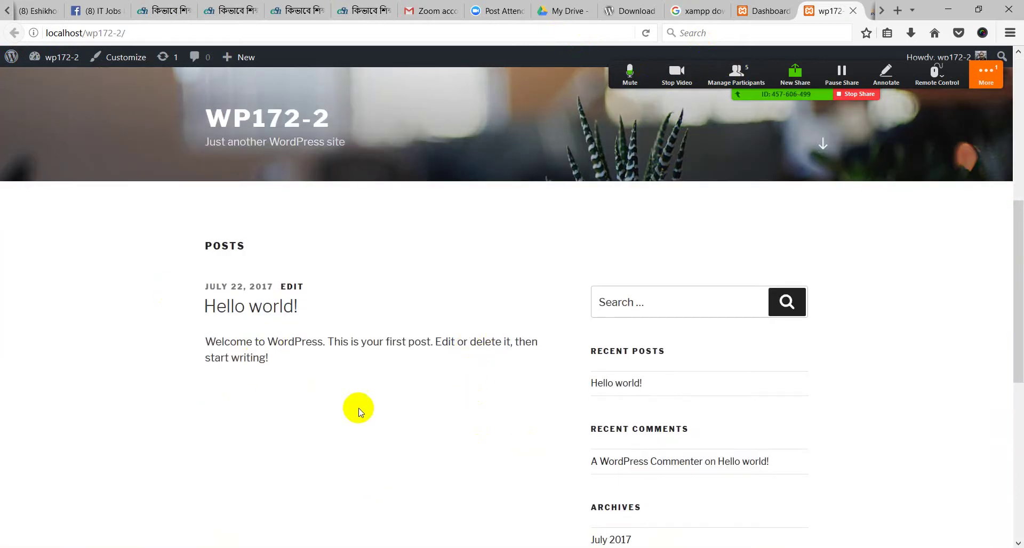
pyautogui.scroll(7, 359, 397)
pyautogui.scroll(-3, 341, 352)
pyautogui.scroll(-10, 335, 341)
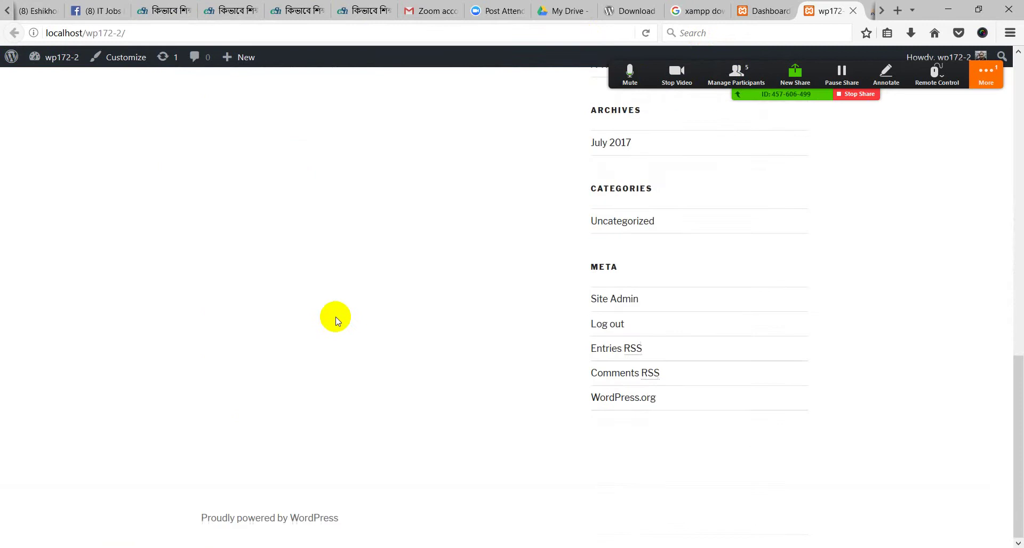
pyautogui.scroll(14, 334, 317)
pyautogui.click(876, 8)
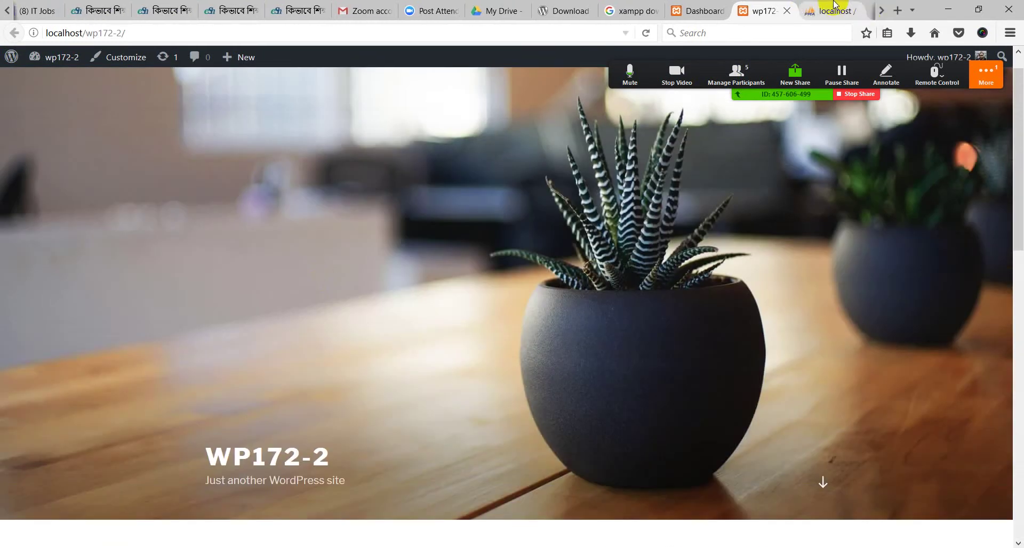
# Confirm in phpMyAdmin that wp172-2 holds 12 tables like wp_posts and wp_users, then return to its front page
pyautogui.click(830, 9)
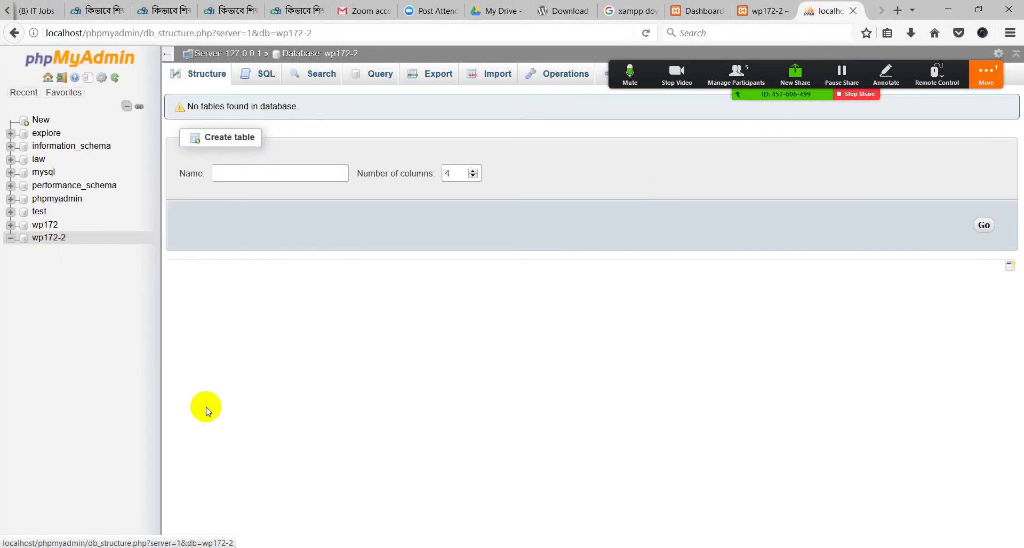
pyautogui.click(48, 240)
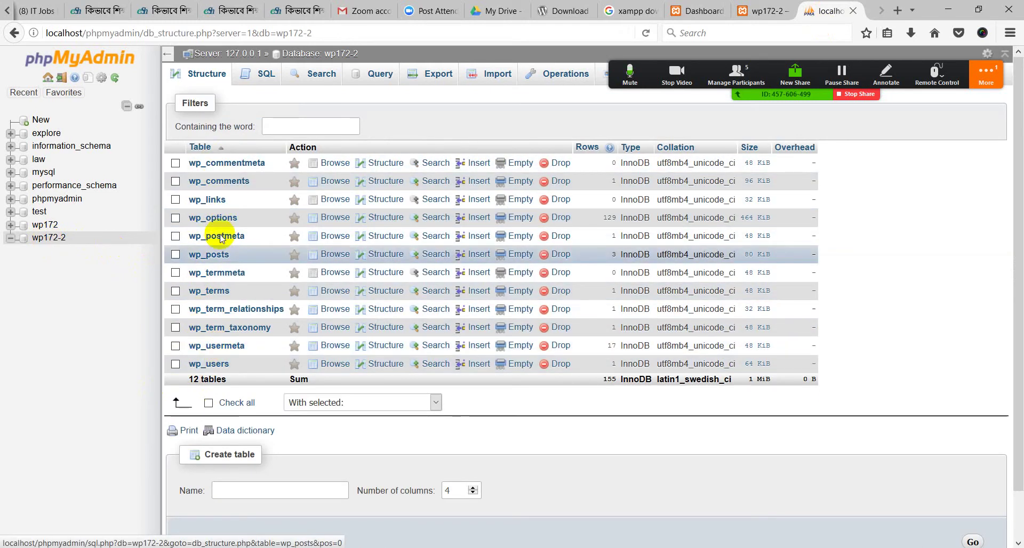
pyautogui.click(44, 238)
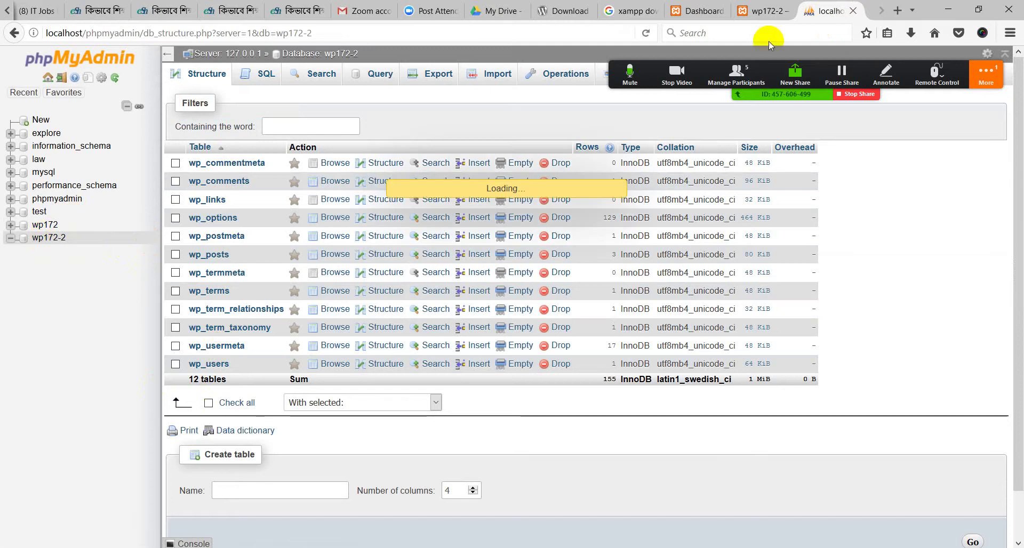
pyautogui.click(775, 7)
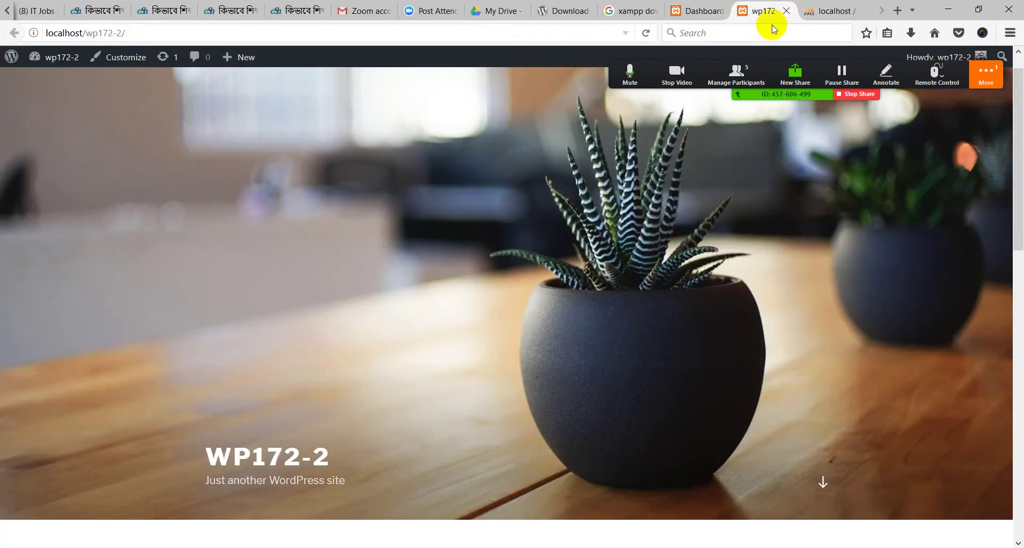
# Review the wp172-2 admin Dashboard sidebar, then return to the wp172-2 table list in phpMyAdmin
pyautogui.click(709, 10)
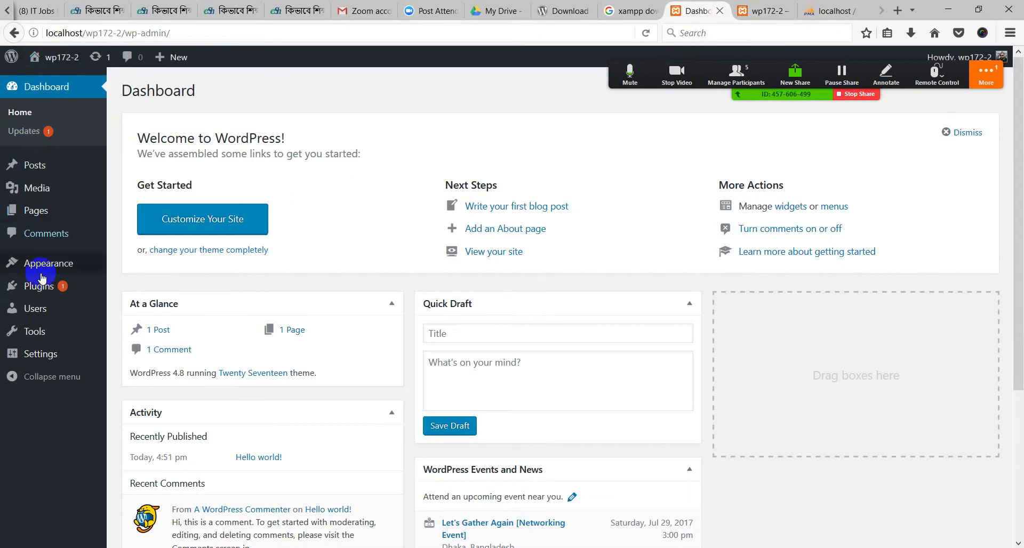
pyautogui.click(41, 292)
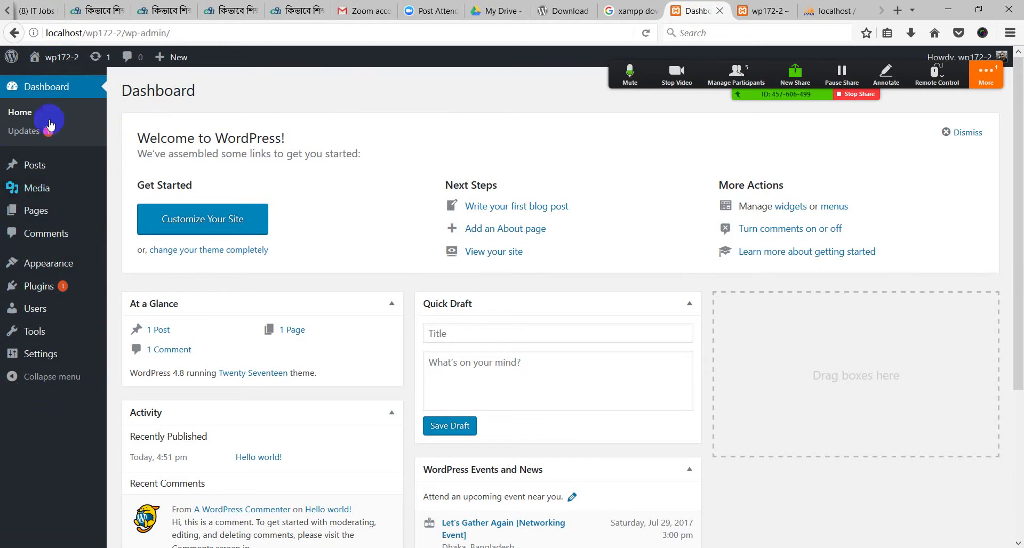
pyautogui.moveTo(171, 57)
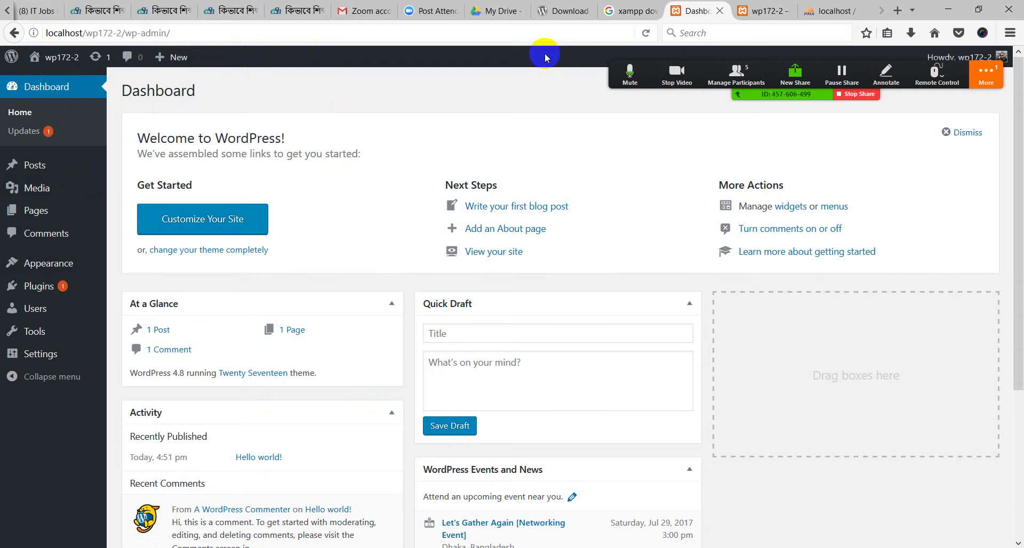
pyautogui.click(766, 11)
pyautogui.click(835, 11)
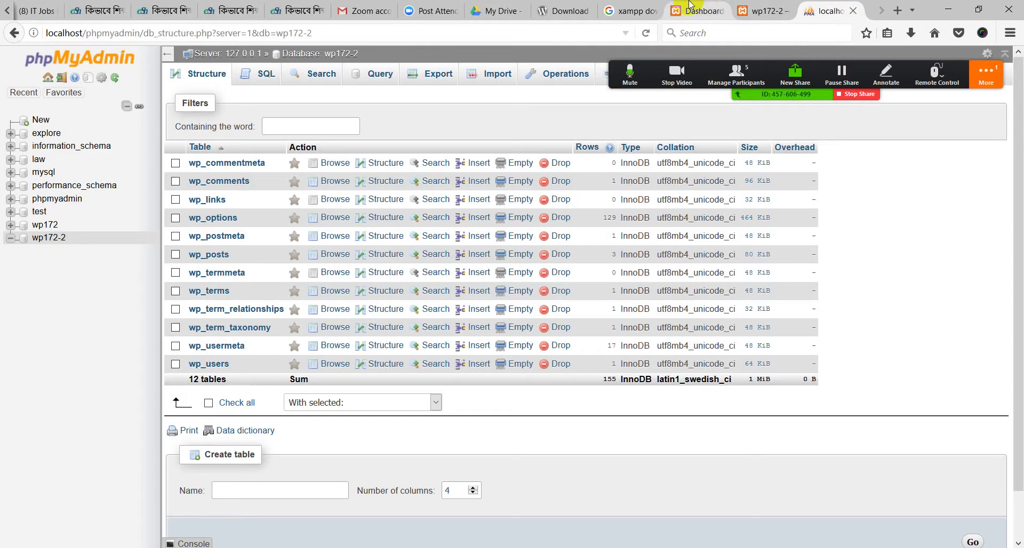
# Switch among the open tabs and settle on the 'xampp download' Google search results
pyautogui.click(630, 10)
pyautogui.click(566, 11)
pyautogui.click(628, 11)
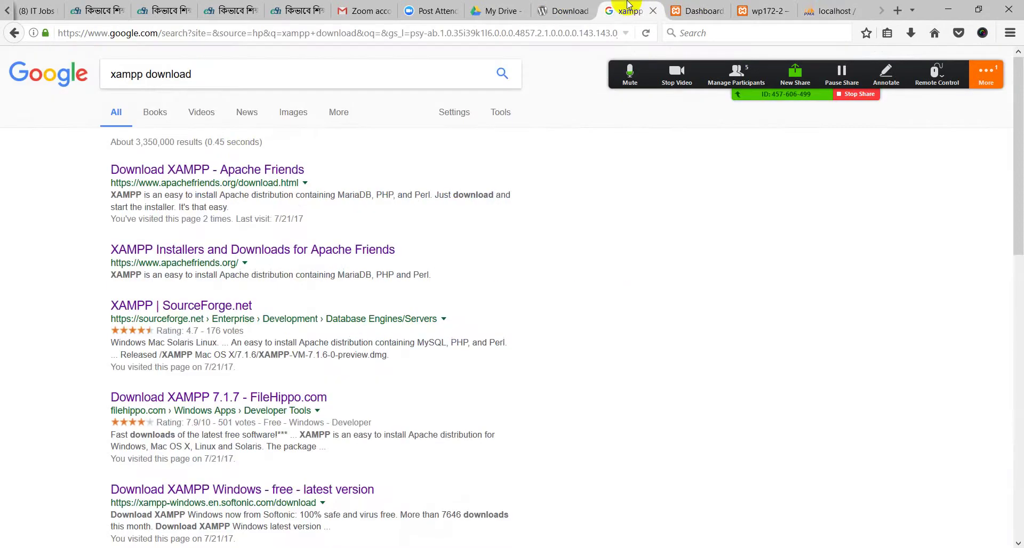
pyautogui.click(131, 74)
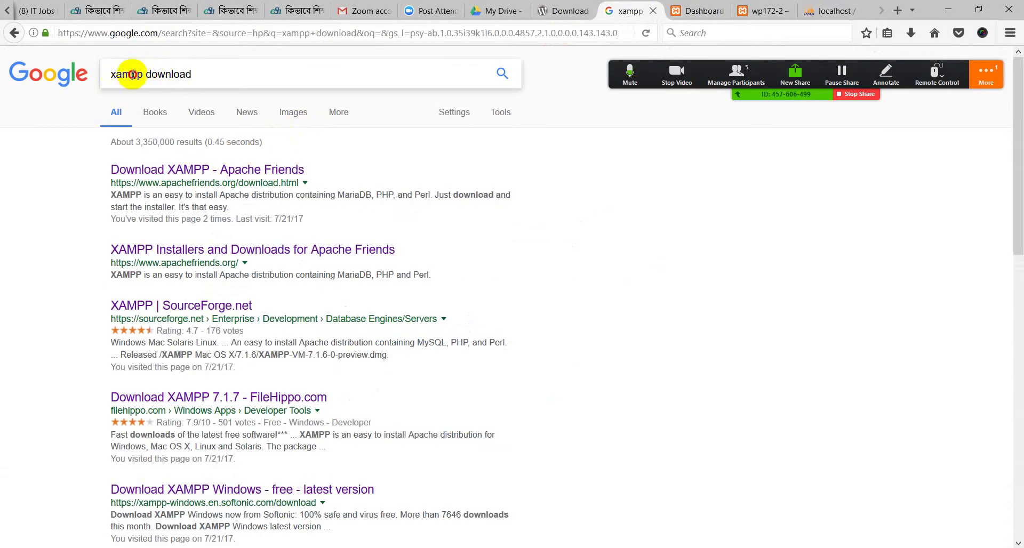
pyautogui.click(699, 11)
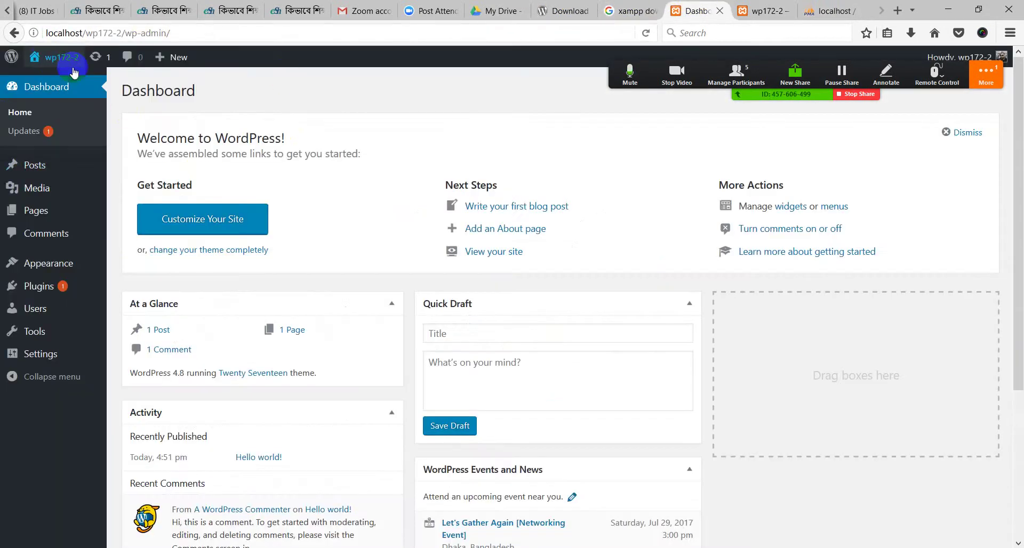
pyautogui.click(630, 11)
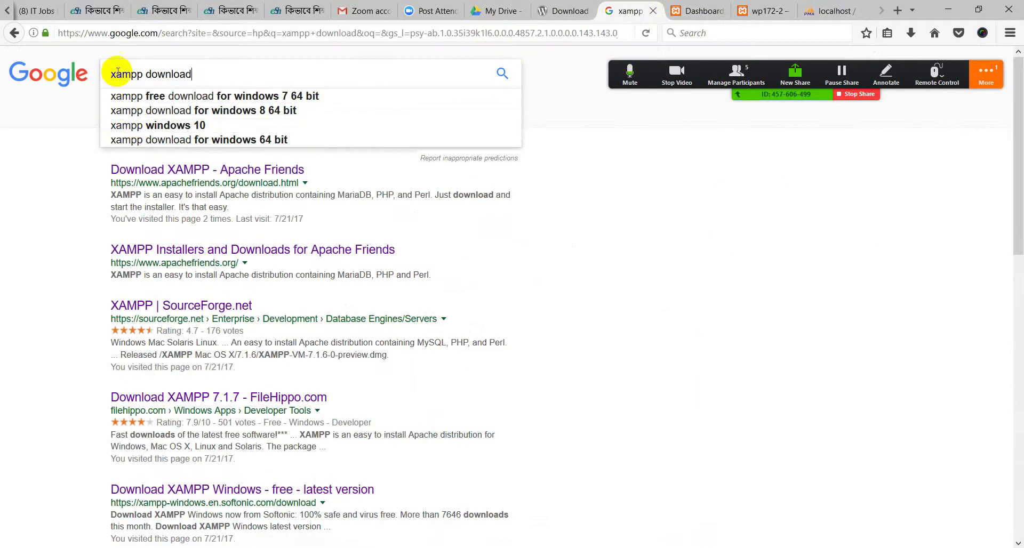
# Select the search query text, dismiss the suggestions, and restore the browser to a smaller window
pyautogui.moveTo(118, 69); pyautogui.dragTo(10, 101)
pyautogui.click(217, 75)
pyautogui.click(9, 101)
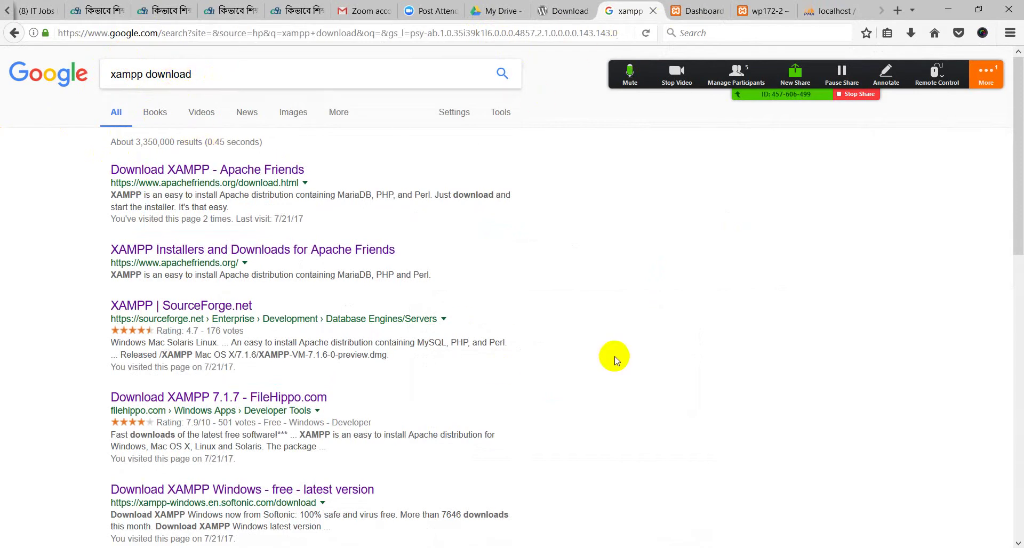
pyautogui.click(978, 9)
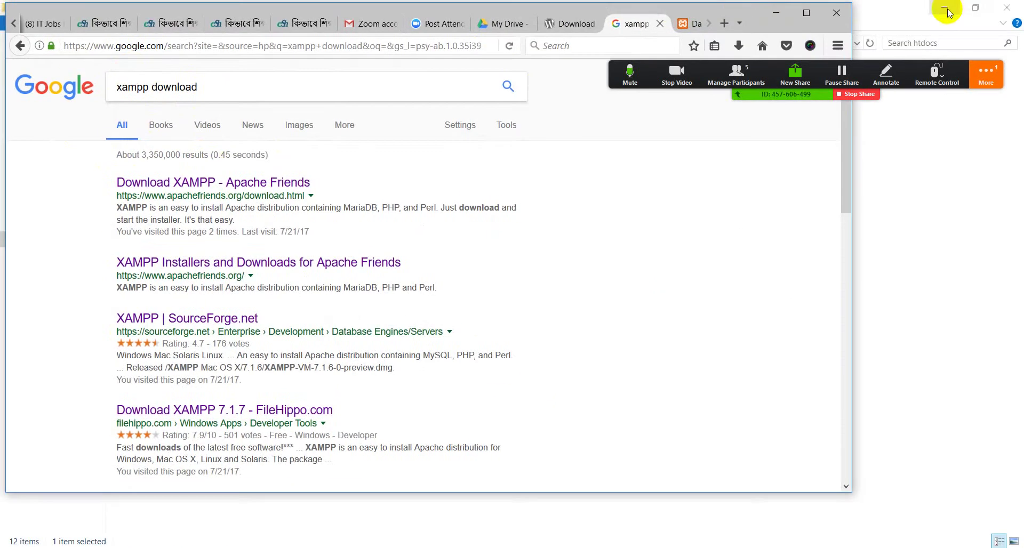
pyautogui.click(776, 13)
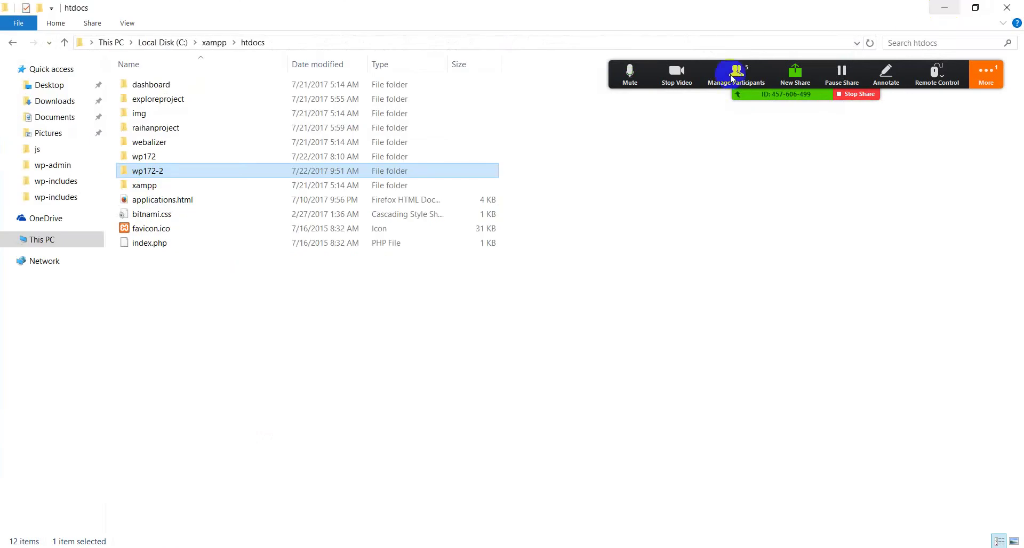
pyautogui.click(62, 241)
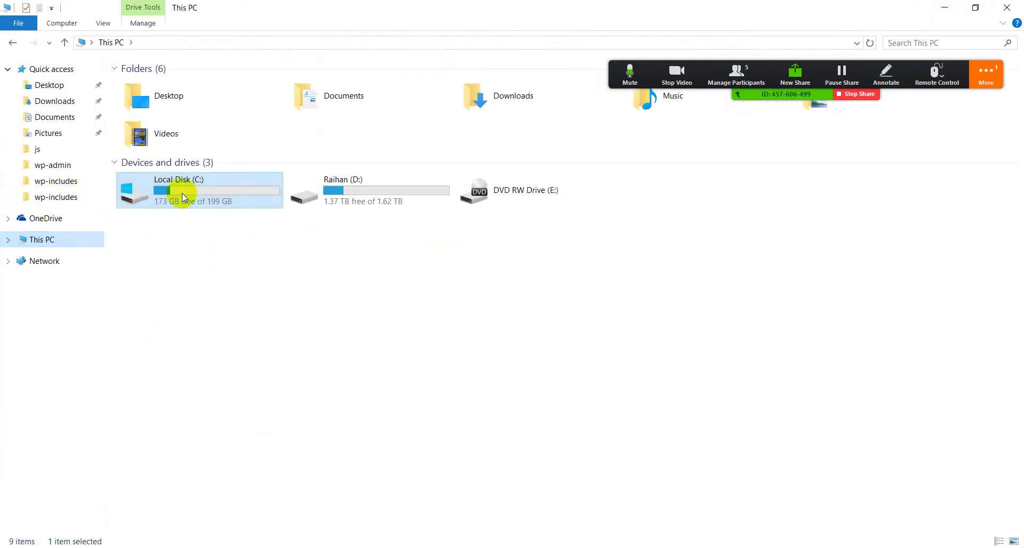
pyautogui.doubleClick(178, 193)
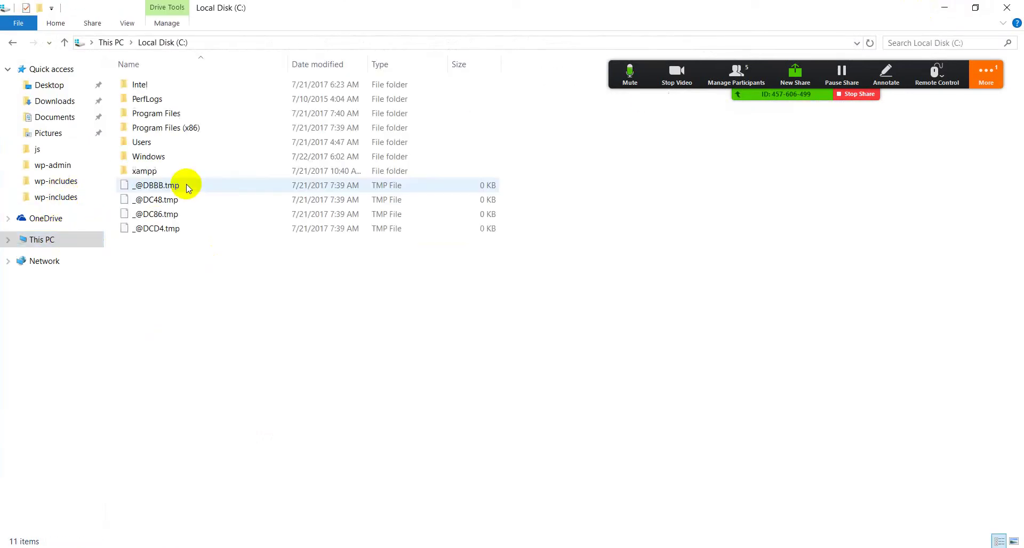
pyautogui.doubleClick(144, 172)
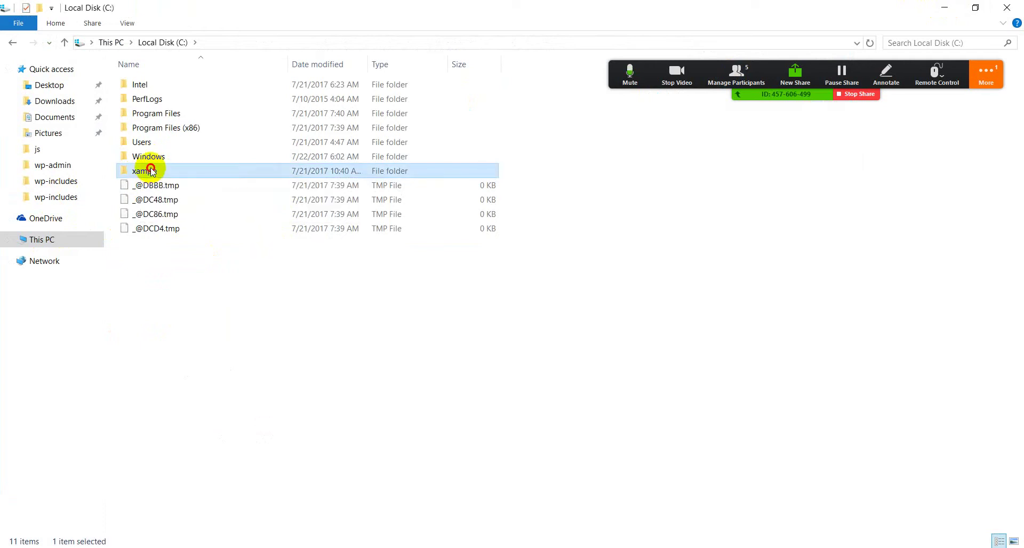
pyautogui.doubleClick(165, 162)
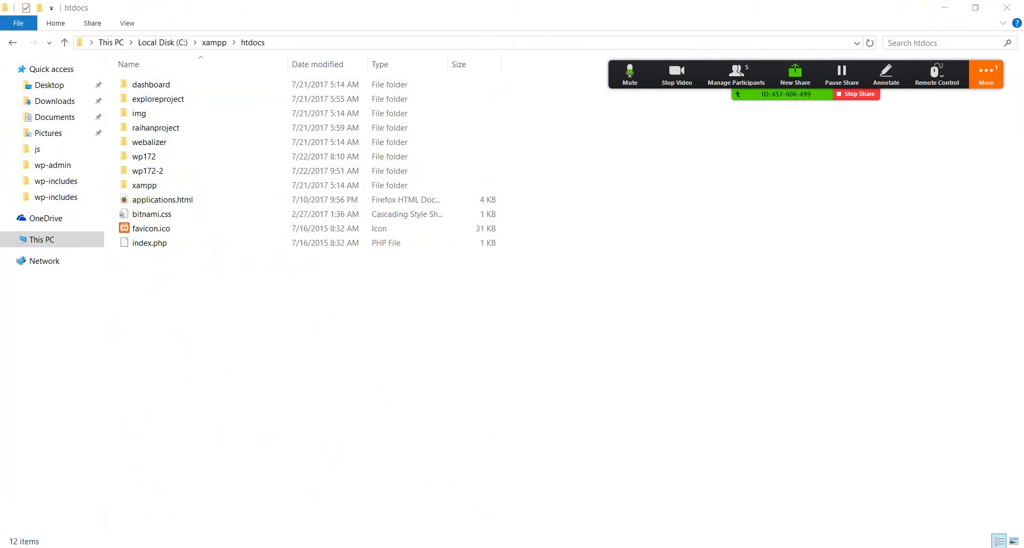
pyautogui.hotkey('alt', 'Tab')
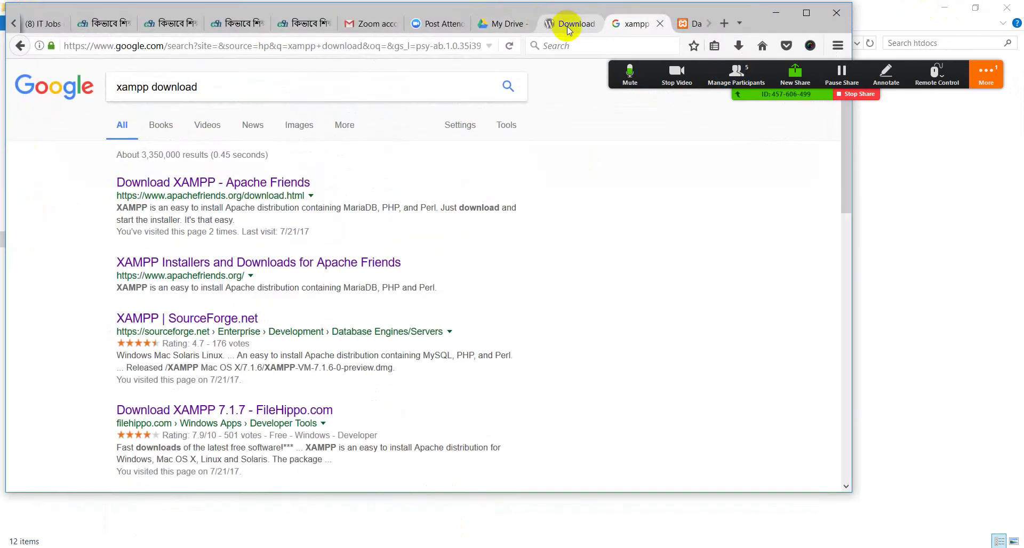
# View Download WordPress in maximized Firefox, check htdocs in Explorer, open a blank tab, return to wp172-2
pyautogui.click(569, 26)
pyautogui.click(804, 13)
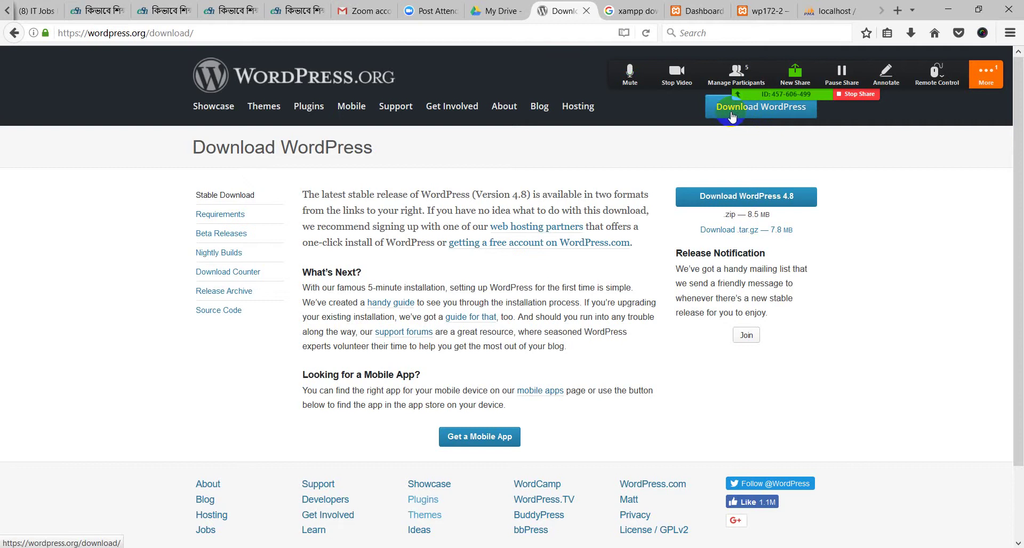
pyautogui.hotkey('alt', 'Tab')
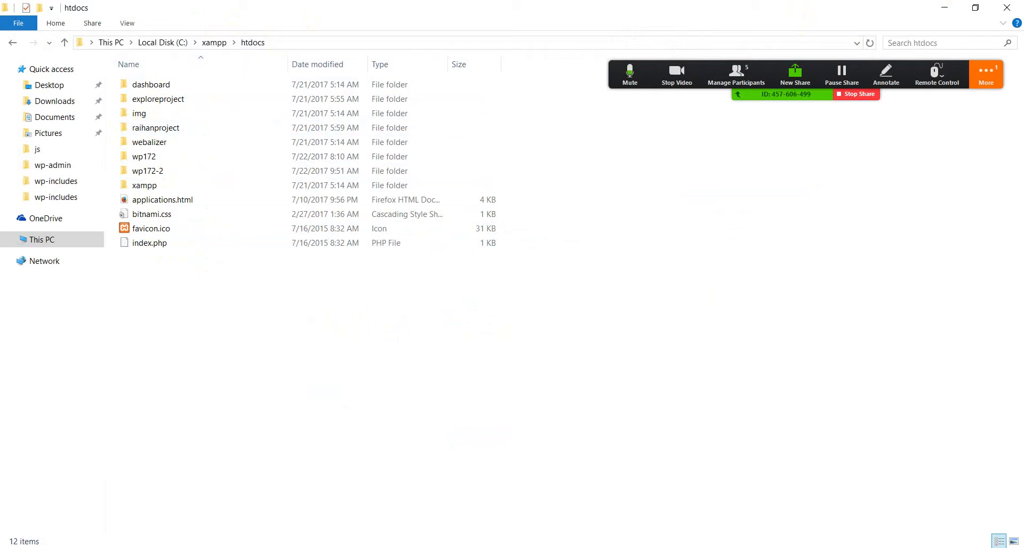
pyautogui.hotkey('alt', 'Tab')
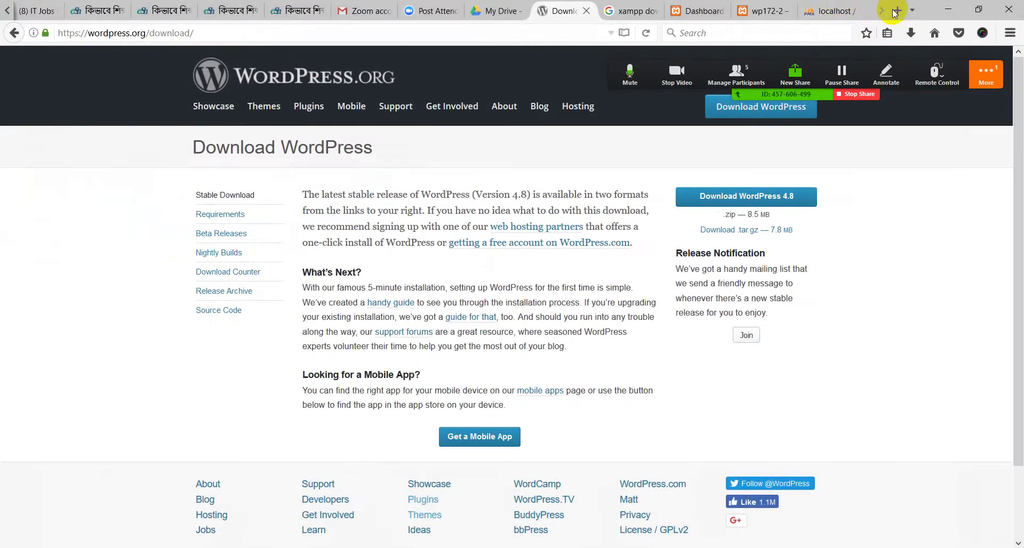
pyautogui.click(901, 11)
pyautogui.click(694, 10)
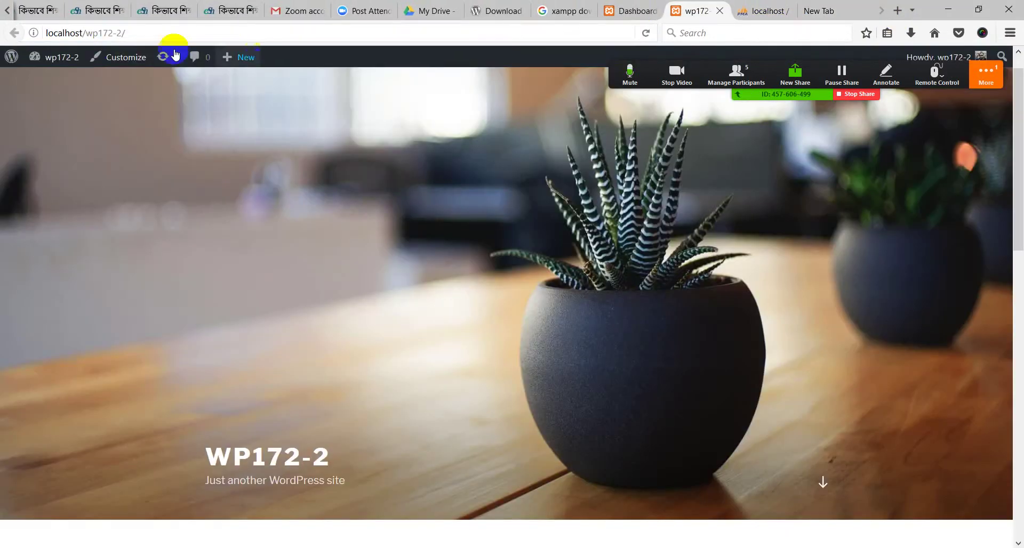
pyautogui.moveTo(87, 33); pyautogui.dragTo(159, 32)
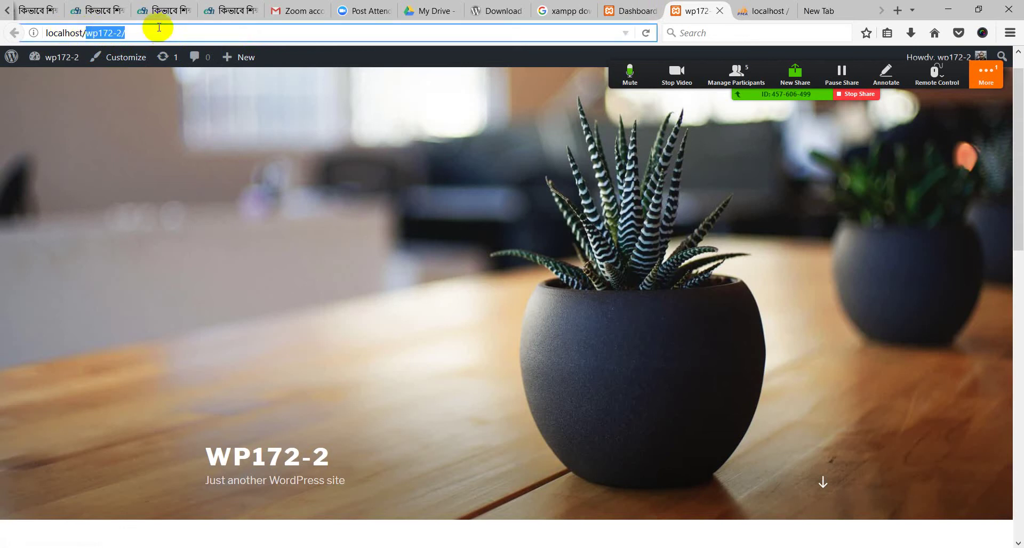
pyautogui.click(146, 117)
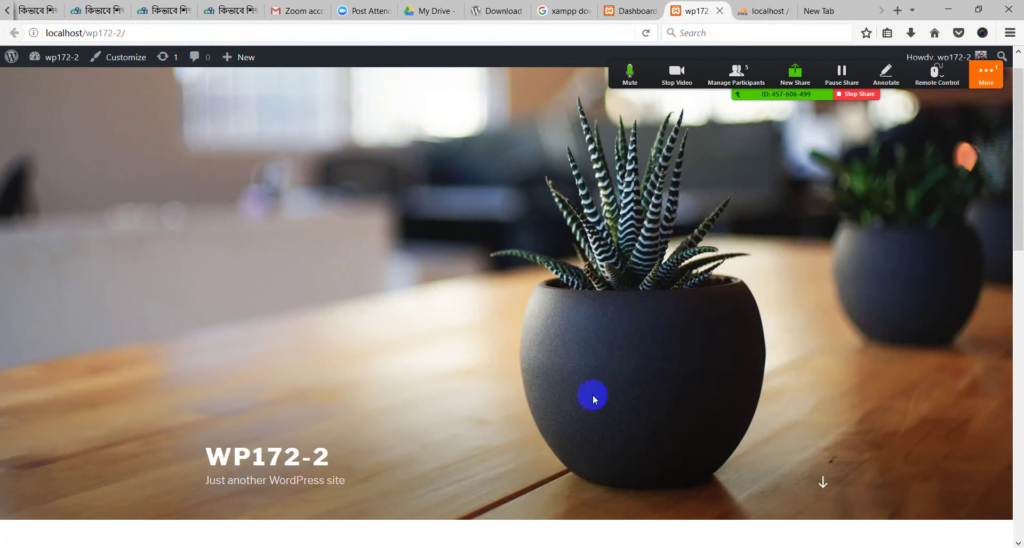
pyautogui.click(763, 10)
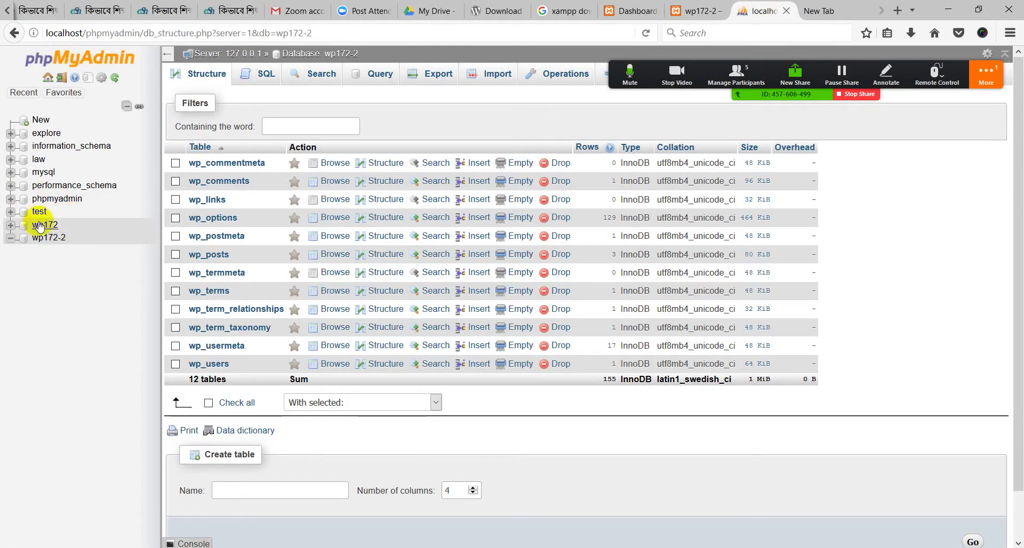
pyautogui.click(44, 239)
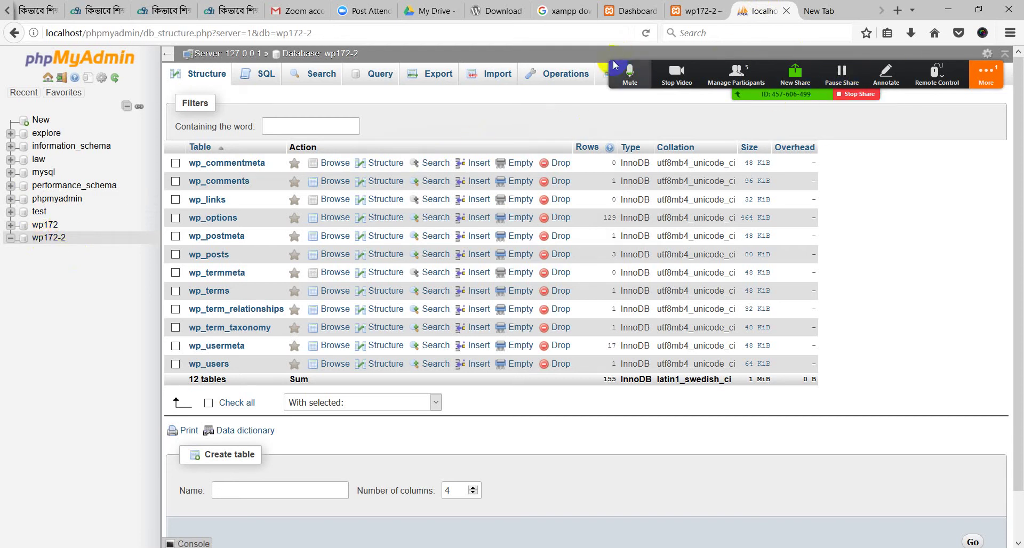
pyautogui.moveTo(613, 64); pyautogui.dragTo(630, 144)
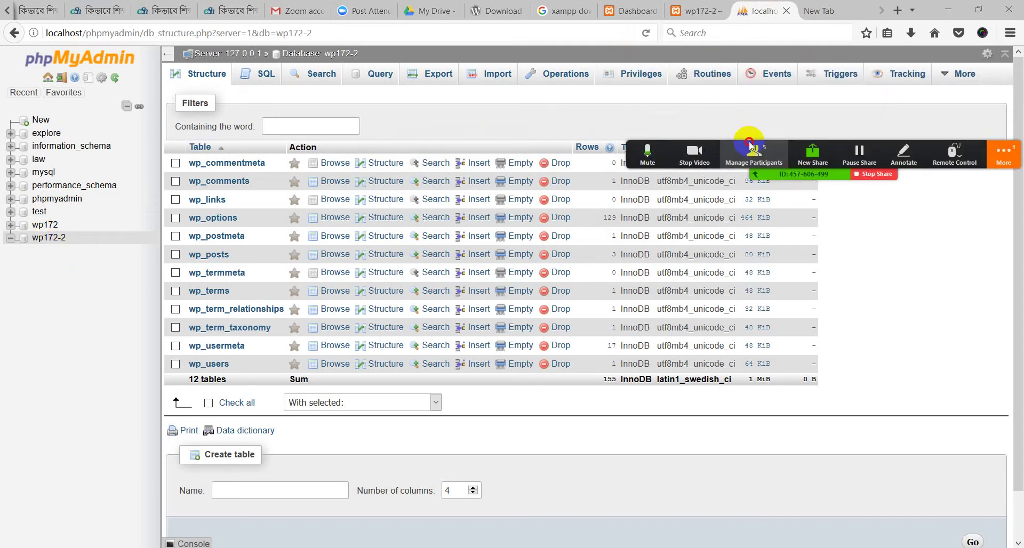
pyautogui.click(641, 76)
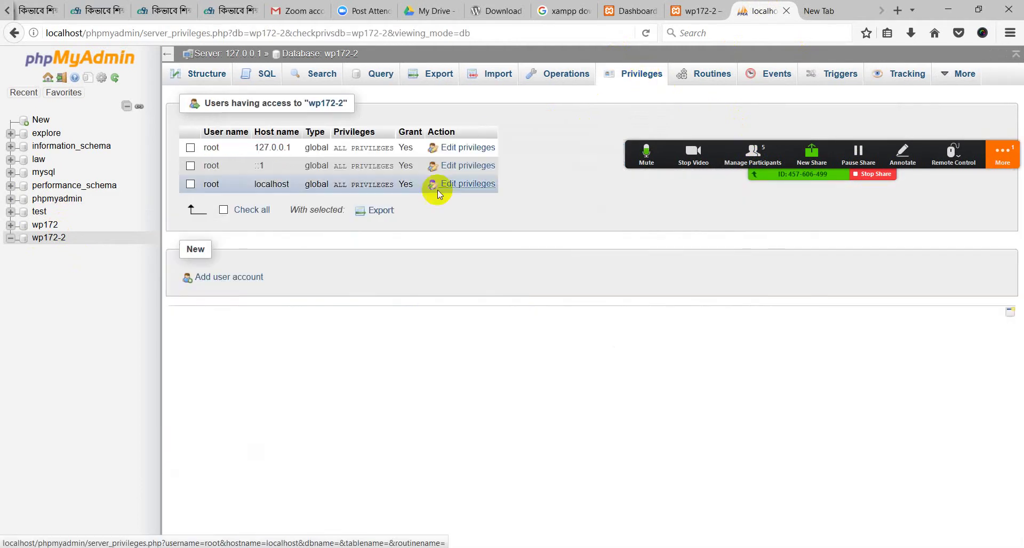
pyautogui.click(239, 278)
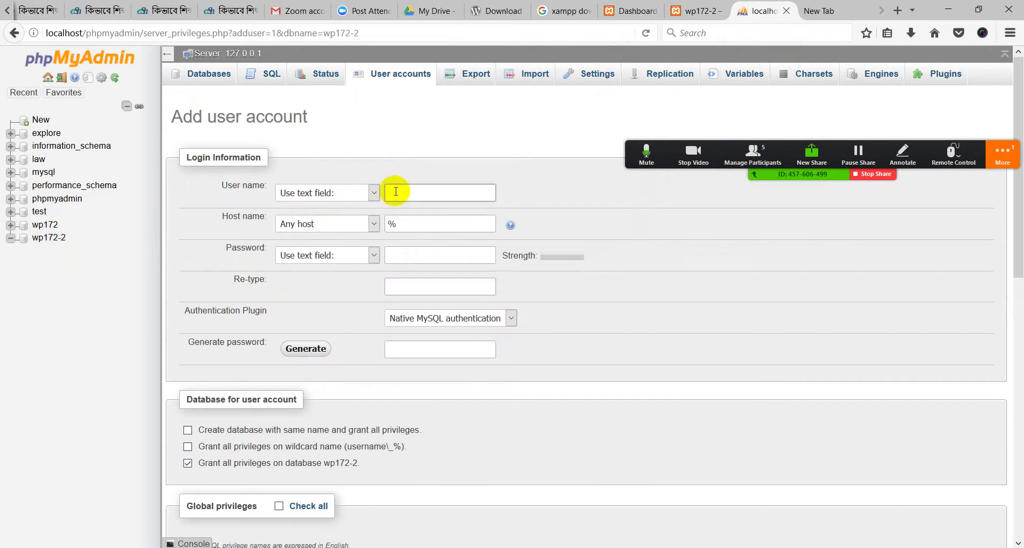
pyautogui.click(393, 193)
pyautogui.click(407, 255)
pyautogui.click(702, 322)
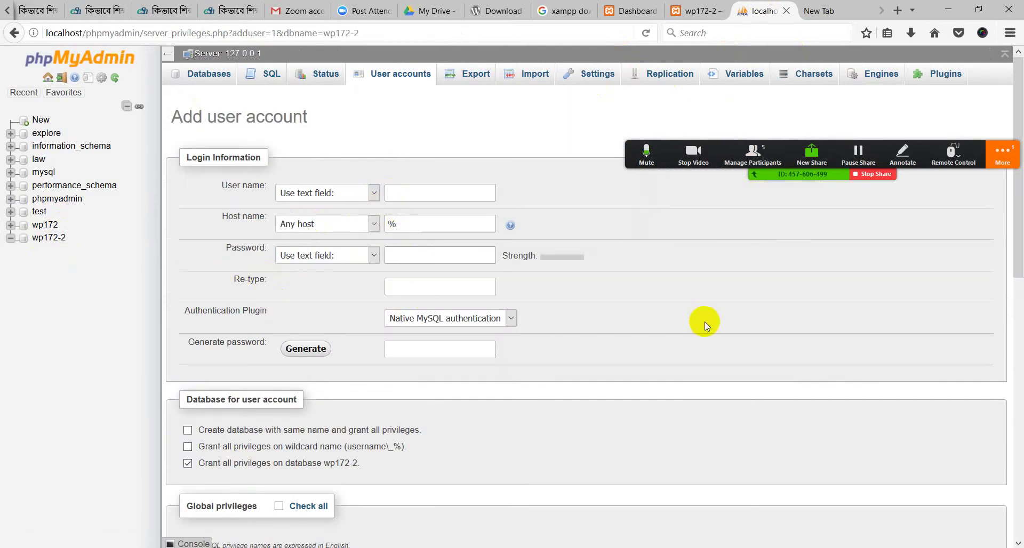
pyautogui.click(47, 241)
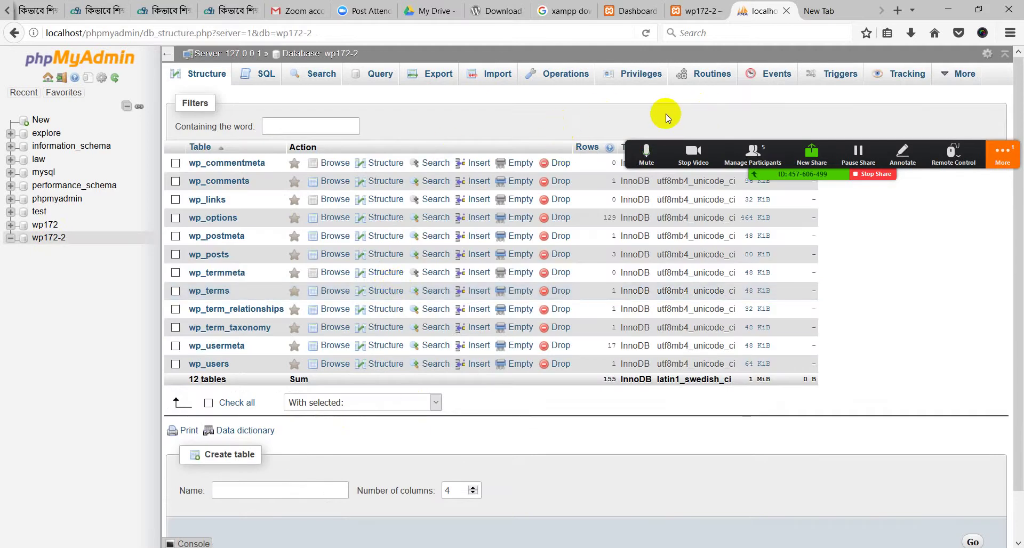
pyautogui.moveTo(632, 140); pyautogui.dragTo(623, 118)
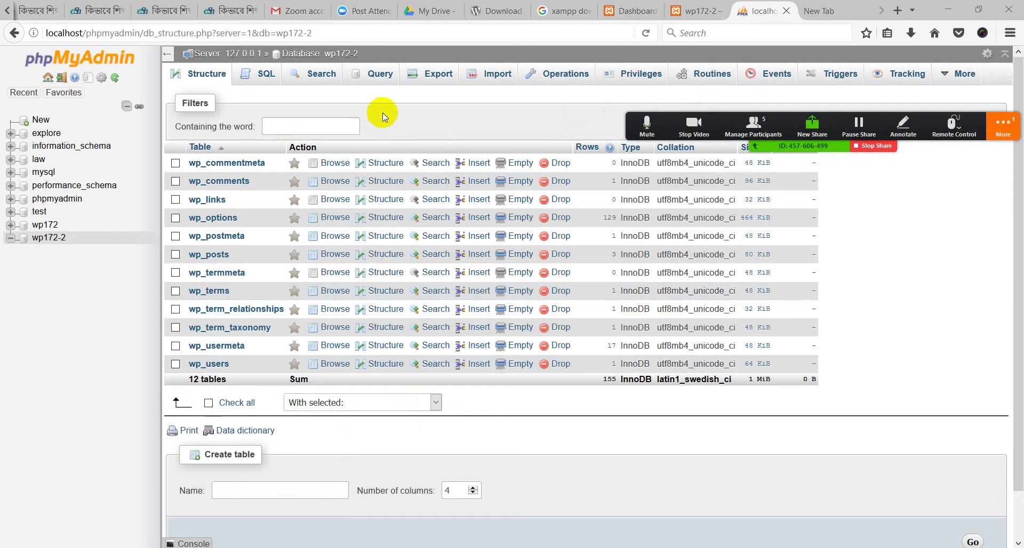
# Compare the wp172-2 front page with its phpMyAdmin table list, scrolling through the front page
pyautogui.click(694, 10)
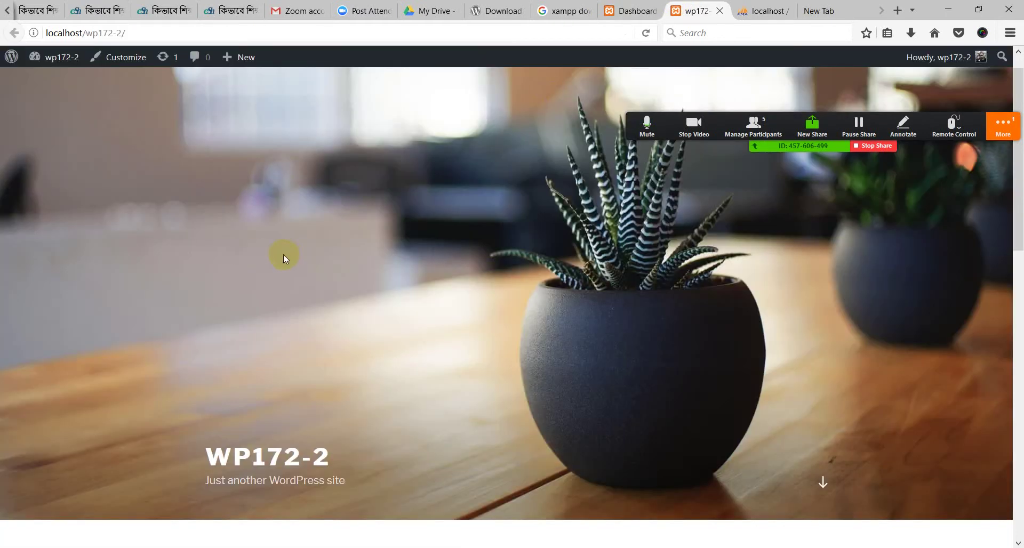
pyautogui.click(768, 10)
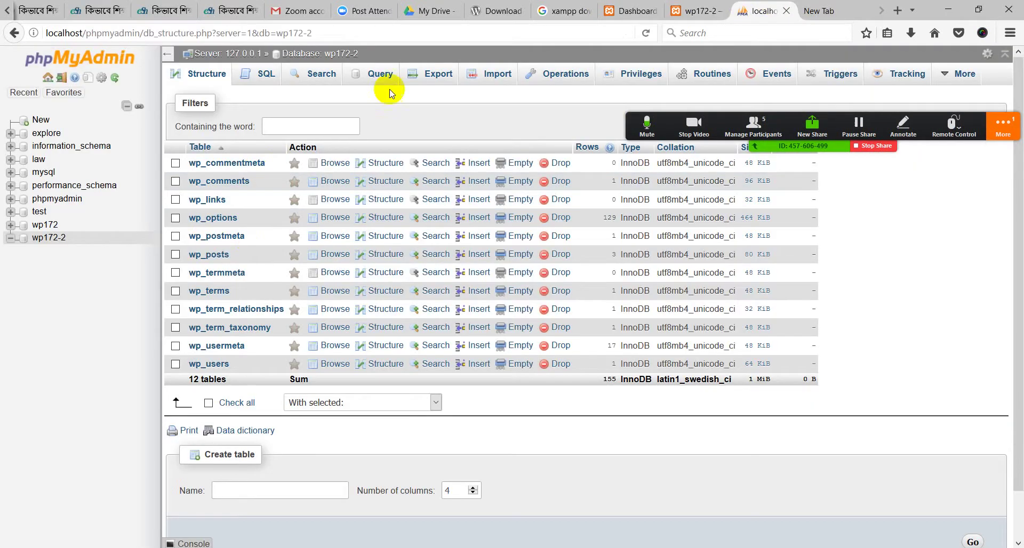
pyautogui.click(645, 5)
pyautogui.click(677, 10)
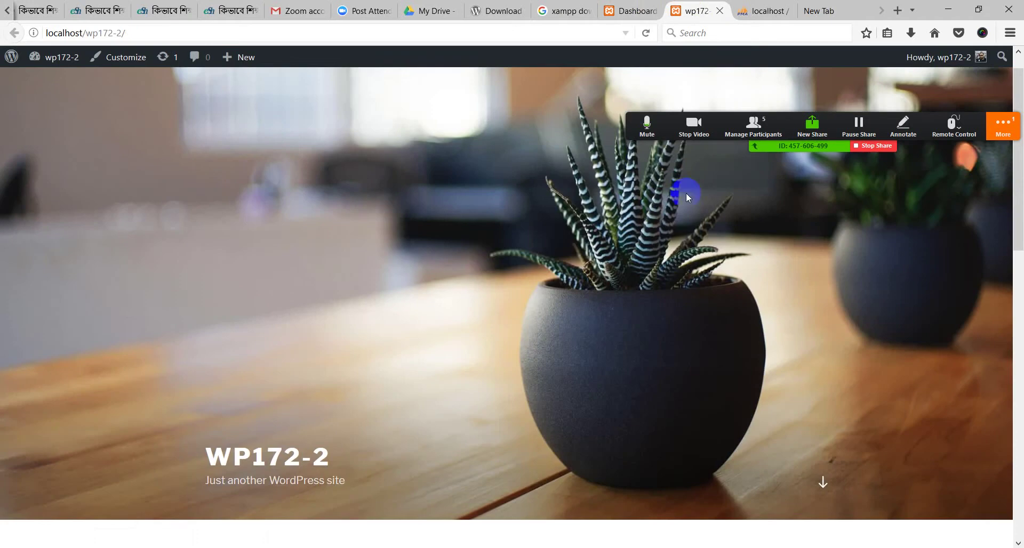
pyautogui.click(747, 11)
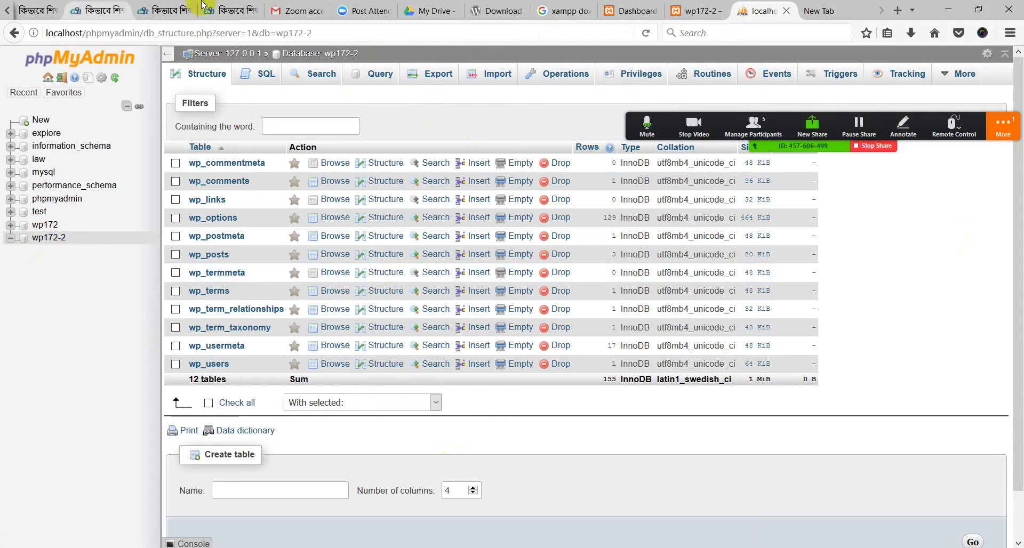
pyautogui.click(696, 11)
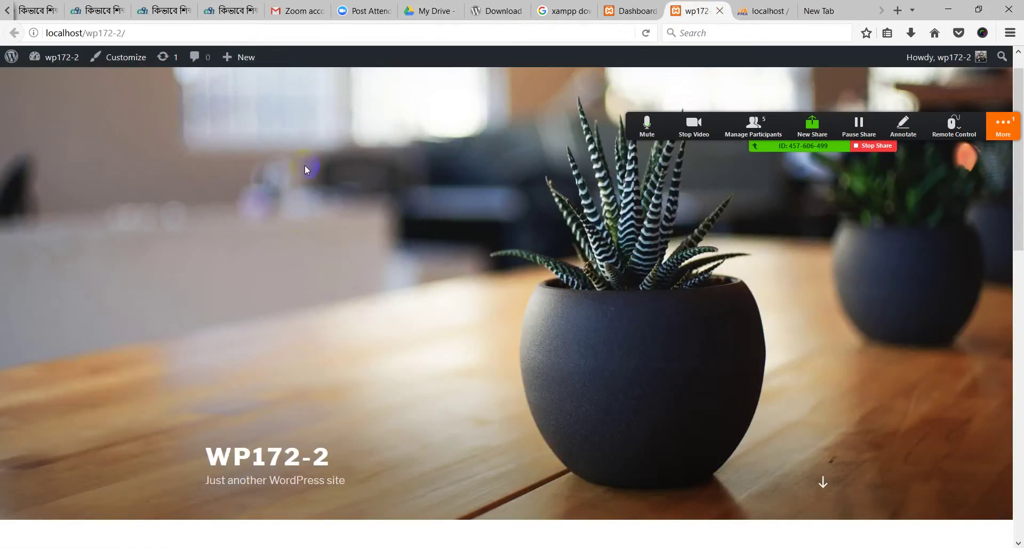
pyautogui.scroll(-5, 305, 169)
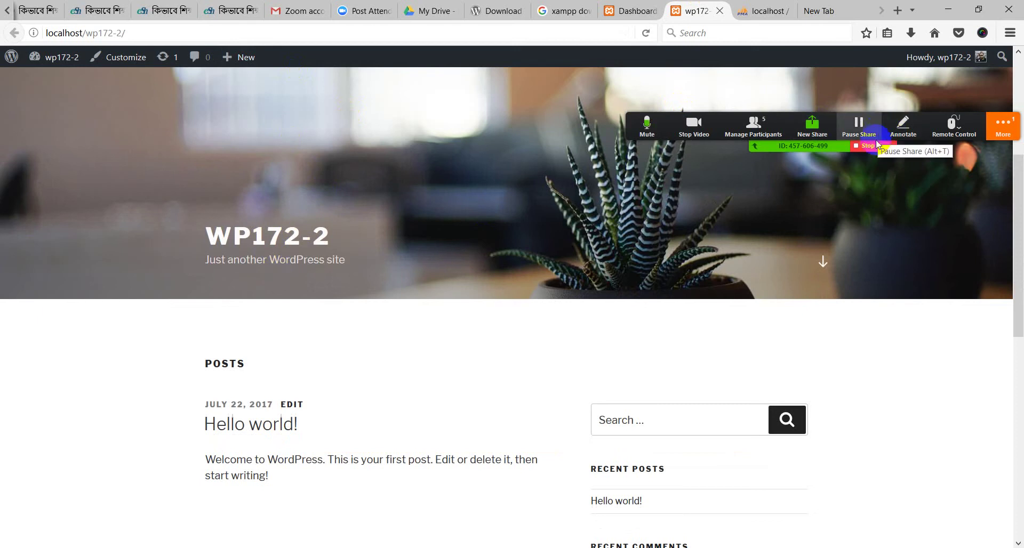
pyautogui.scroll(5, 337, 369)
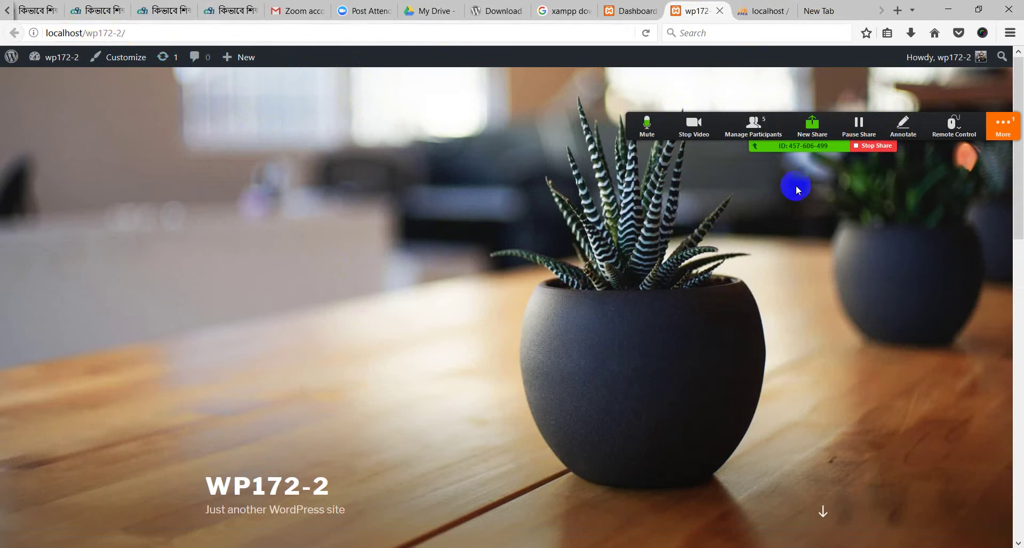
# Check the Zoom meeting participants list, then bring up the wp172-2 admin Dashboard
pyautogui.click(749, 139)
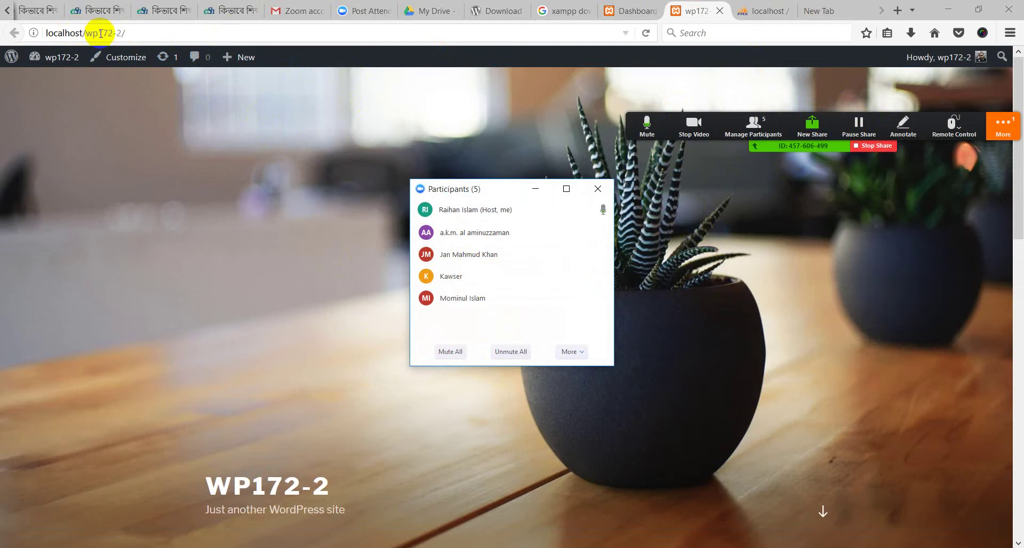
pyautogui.click(535, 189)
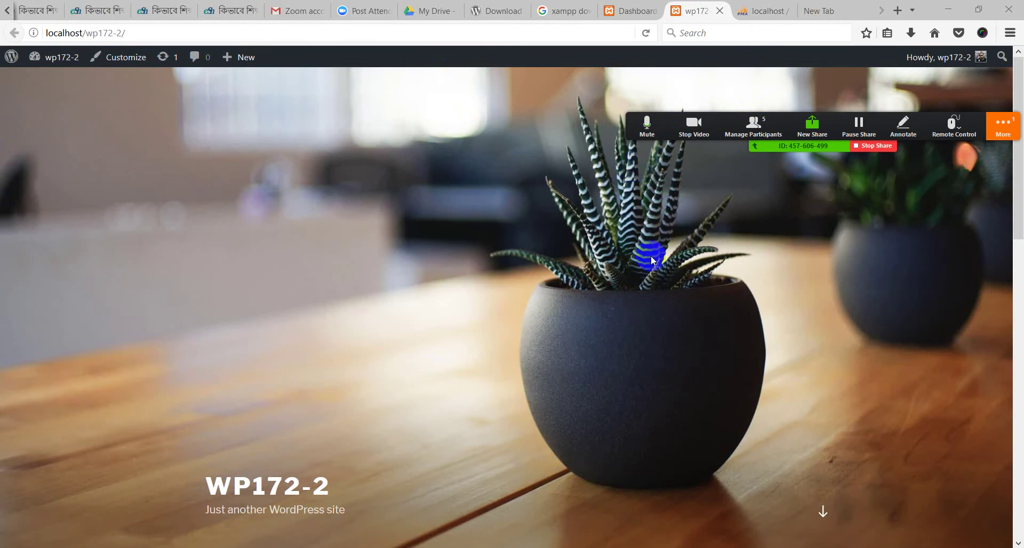
pyautogui.scroll(-5, 498, 240)
pyautogui.scroll(4, 649, 69)
pyautogui.click(632, 11)
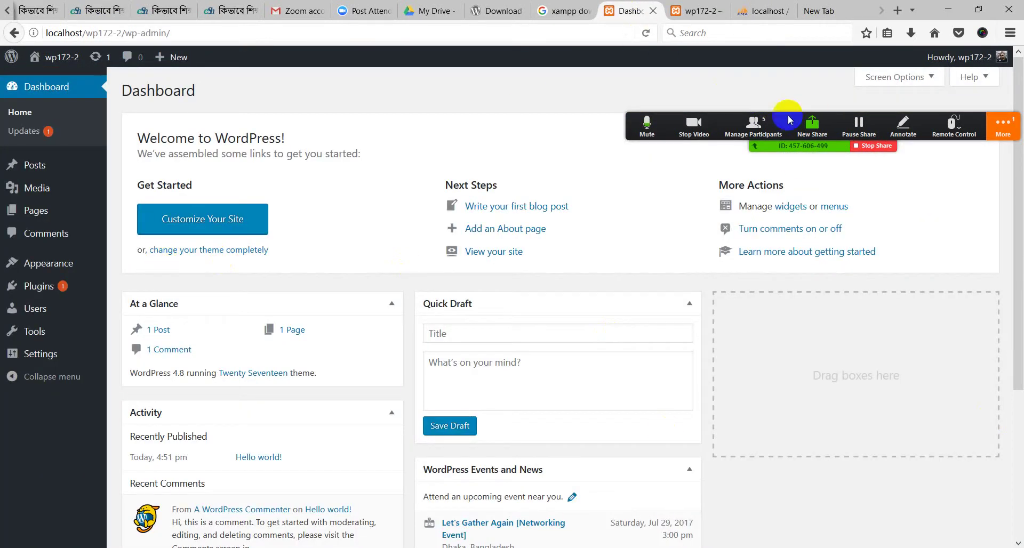
pyautogui.click(39, 284)
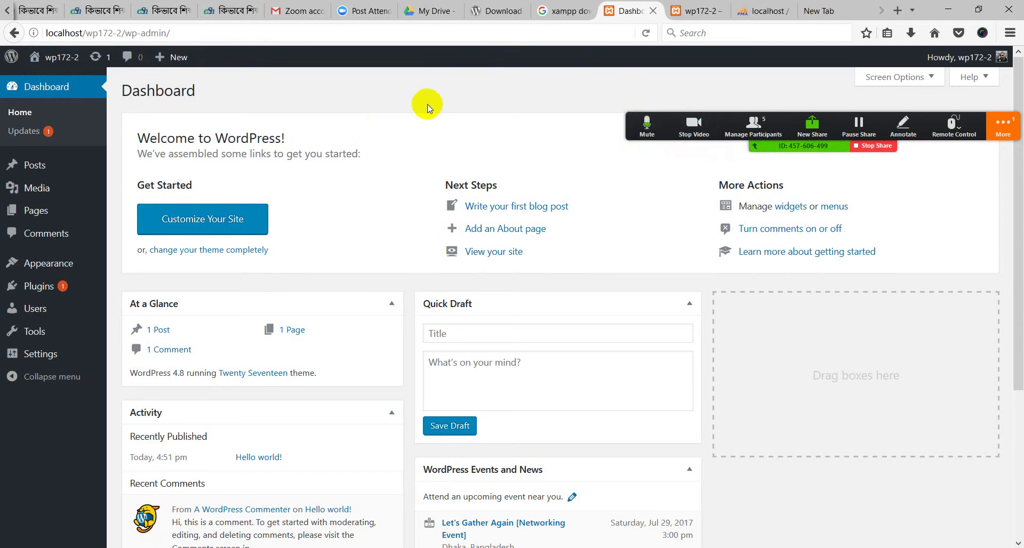
pyautogui.click(1002, 127)
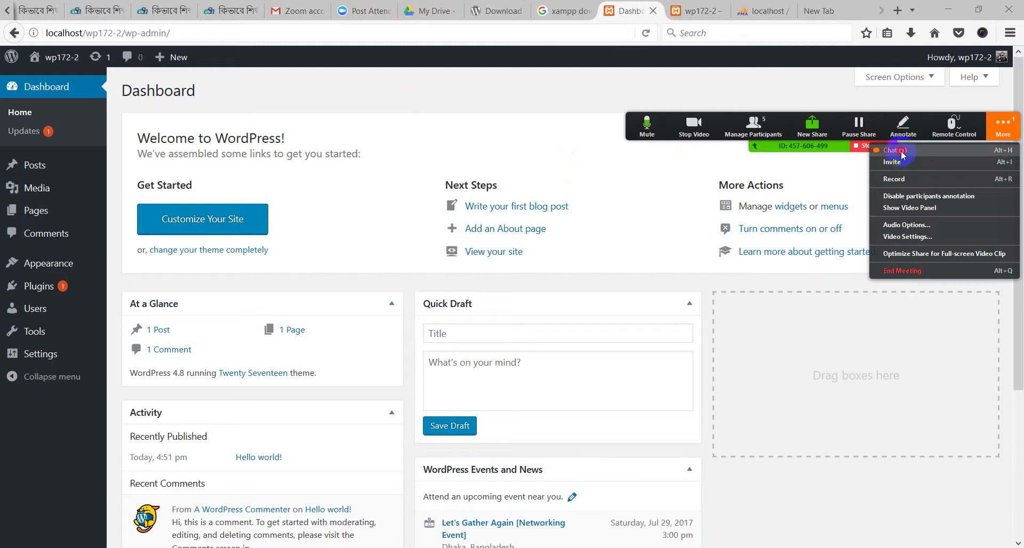
pyautogui.click(896, 150)
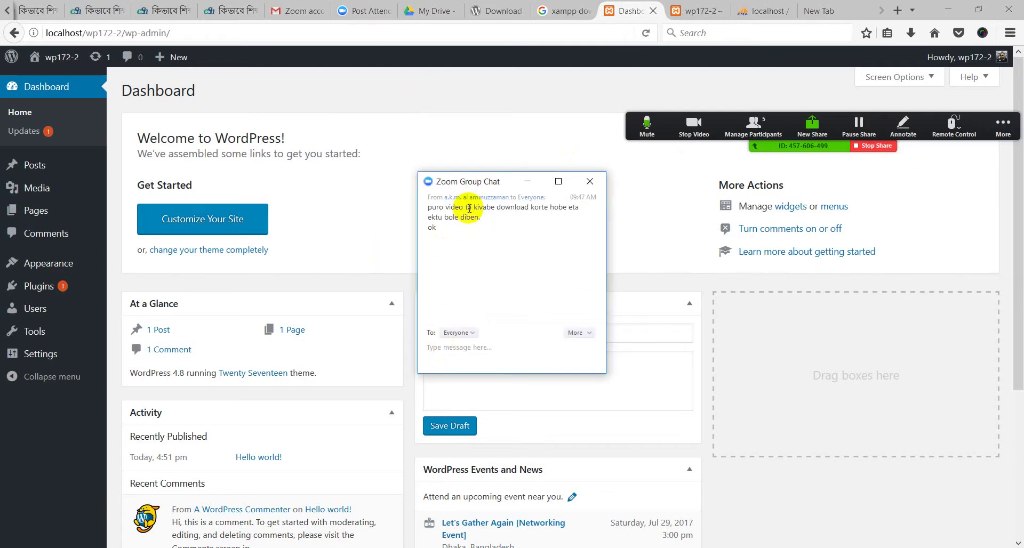
pyautogui.moveTo(471, 216); pyautogui.dragTo(439, 274)
pyautogui.click(446, 381)
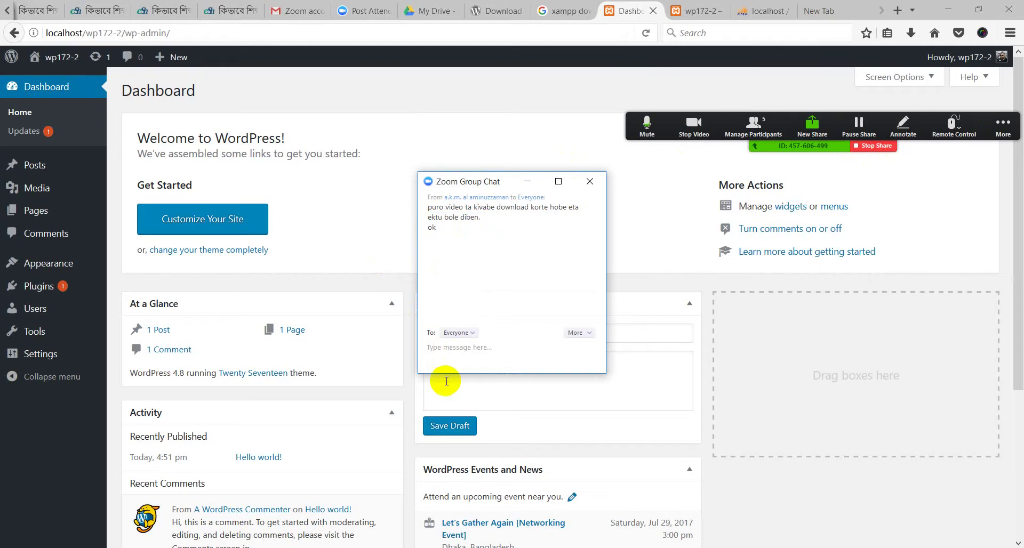
pyautogui.click(527, 181)
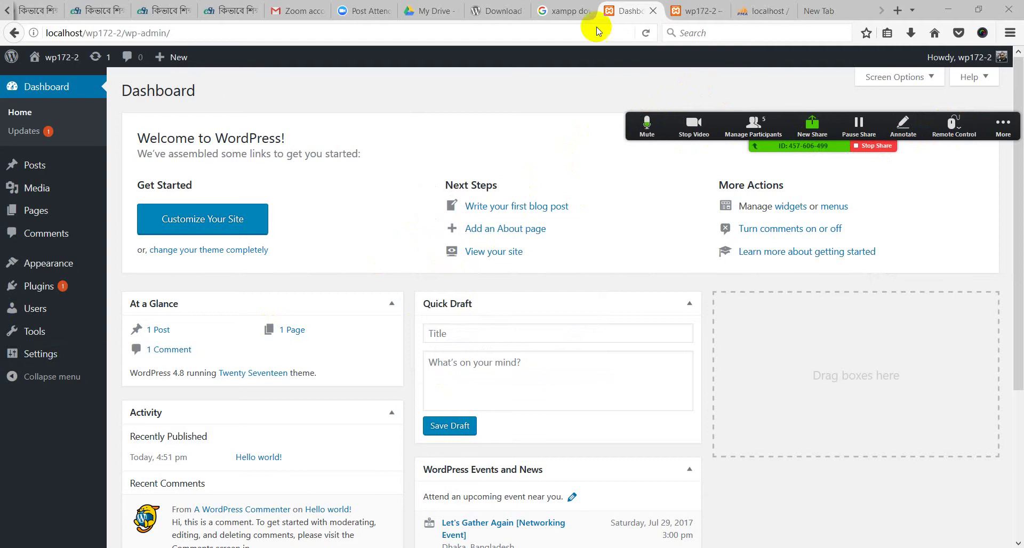
pyautogui.scroll(6, 14, 7)
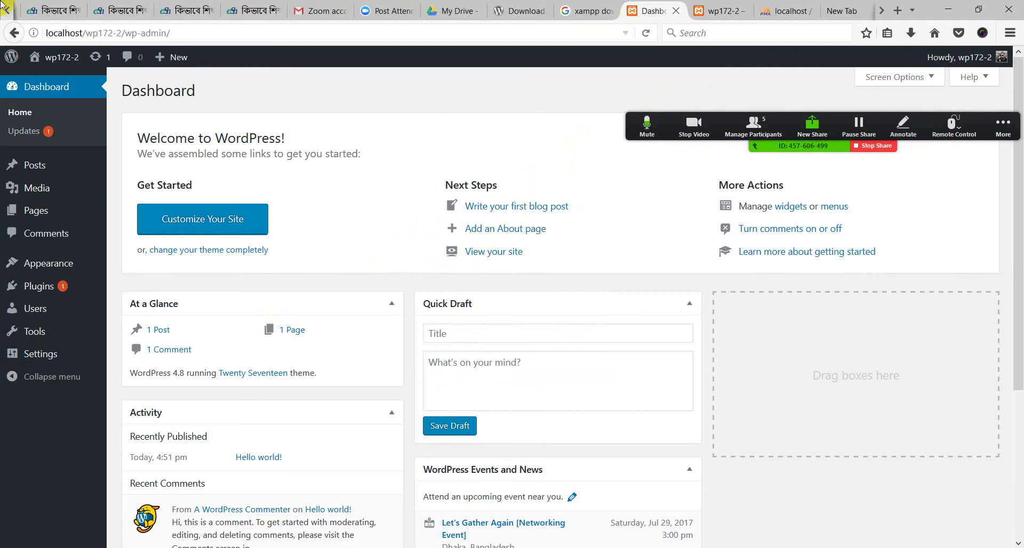
# Open the Eshikhon WP BATCH 172-2 group and read through its posts about the meeting ID
pyautogui.click(337, 8)
pyautogui.click(337, 8)
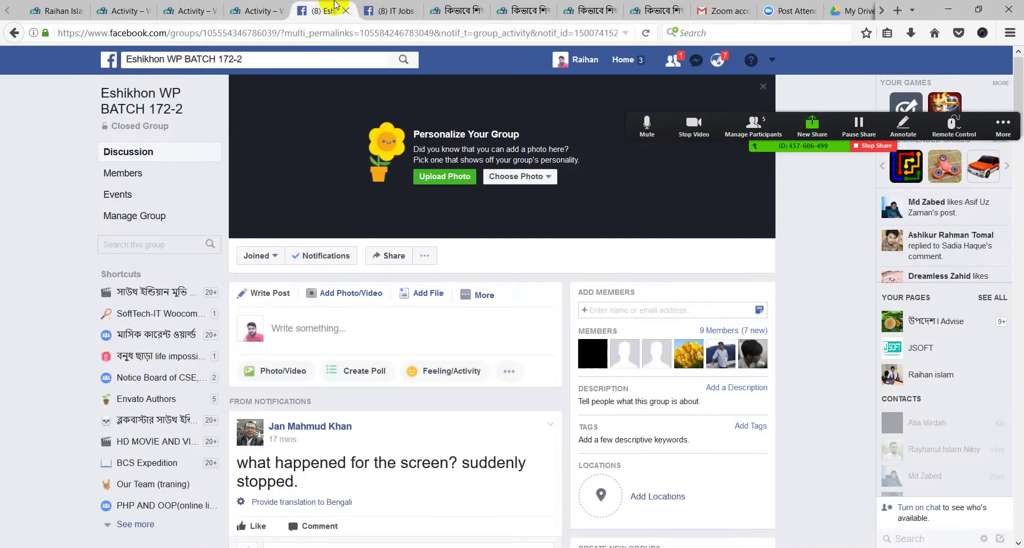
pyautogui.click(166, 109)
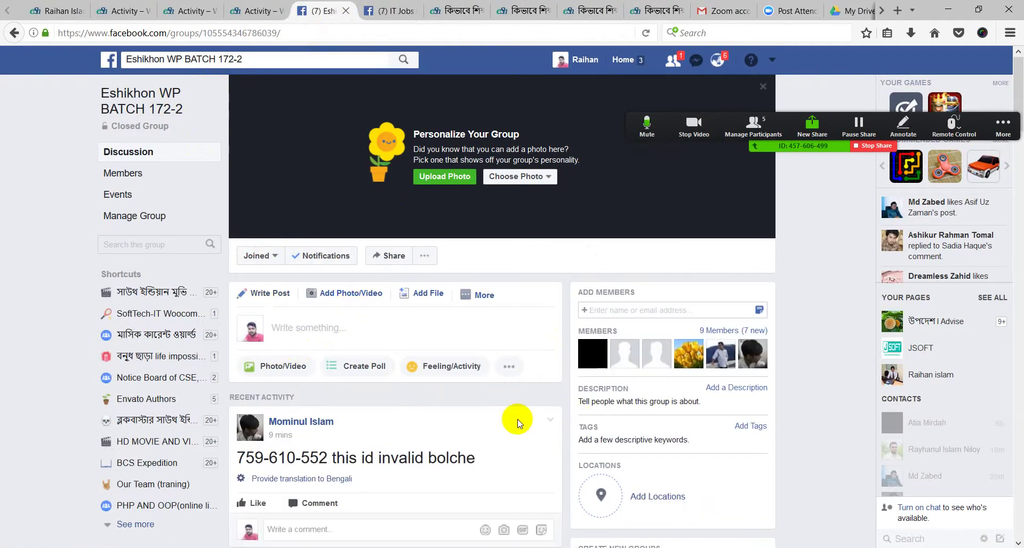
pyautogui.scroll(-2, 516, 420)
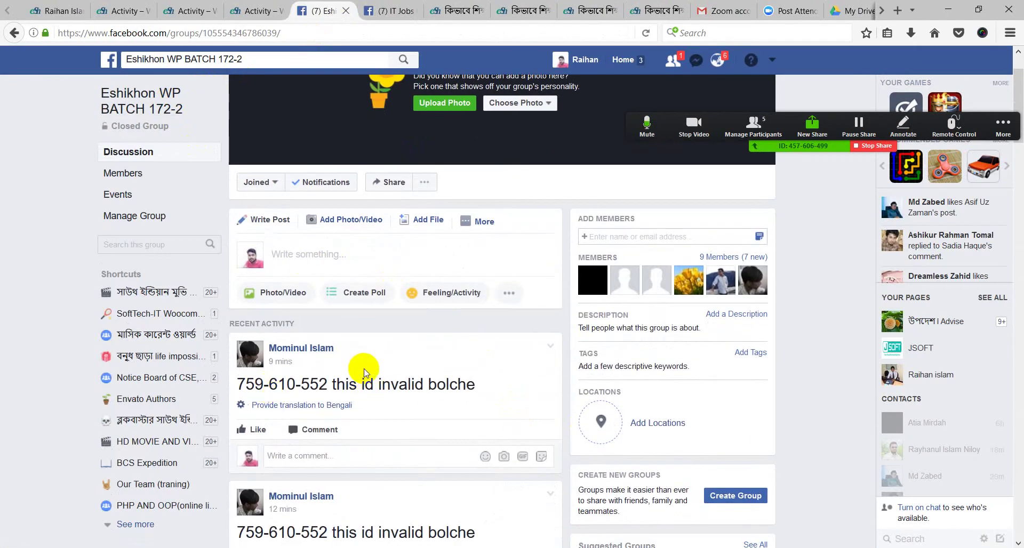
pyautogui.scroll(-4, 365, 372)
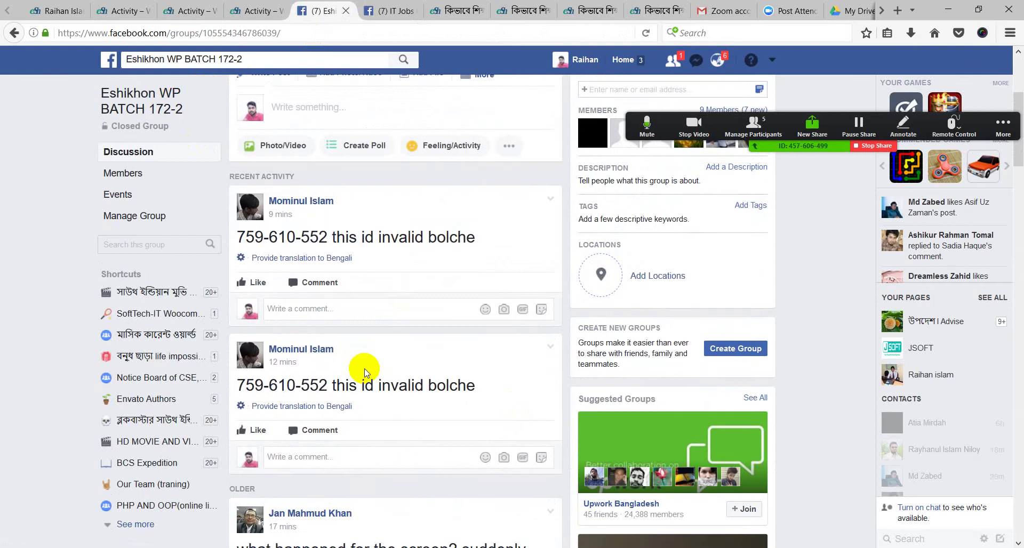
pyautogui.scroll(1, 364, 372)
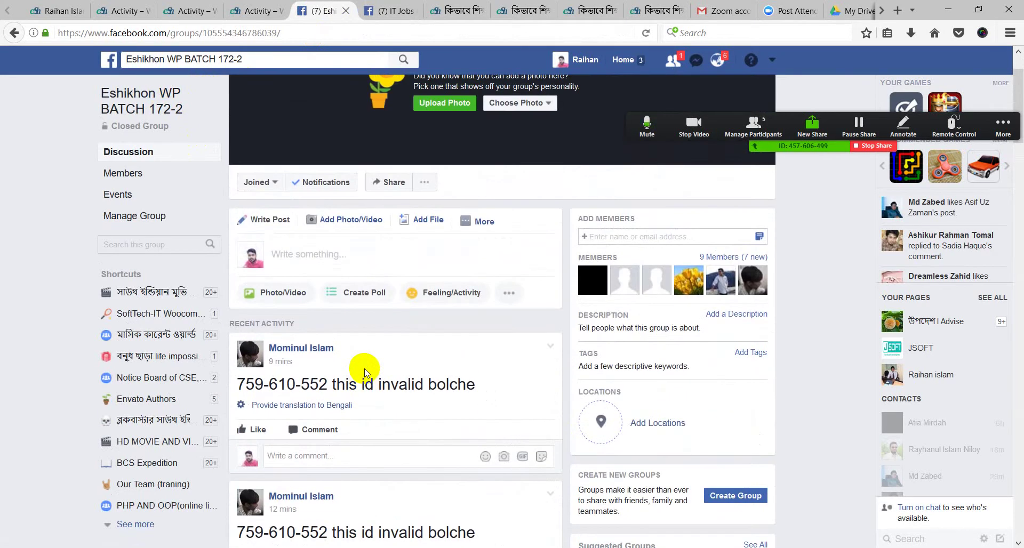
pyautogui.scroll(-2, 365, 373)
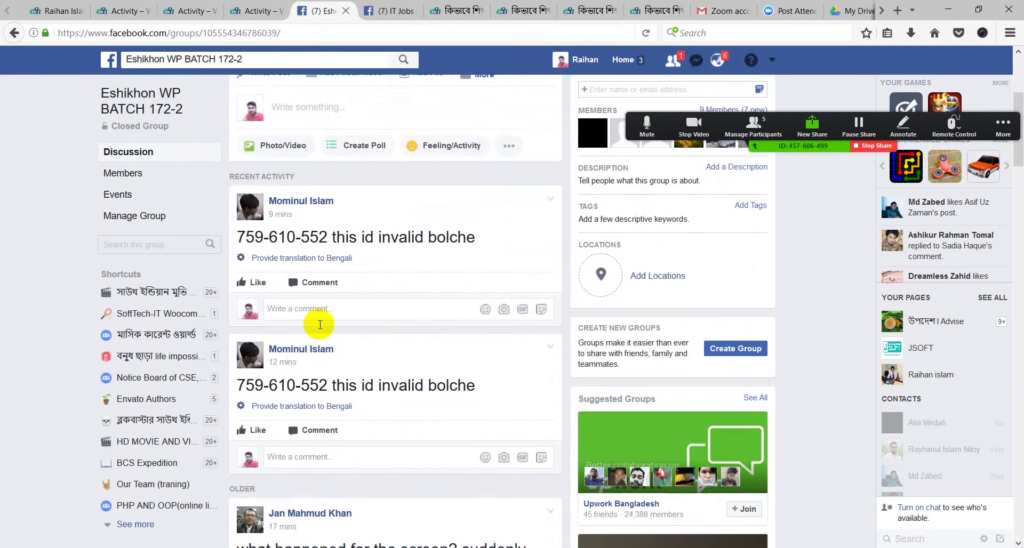
pyautogui.moveTo(238, 238); pyautogui.dragTo(521, 240)
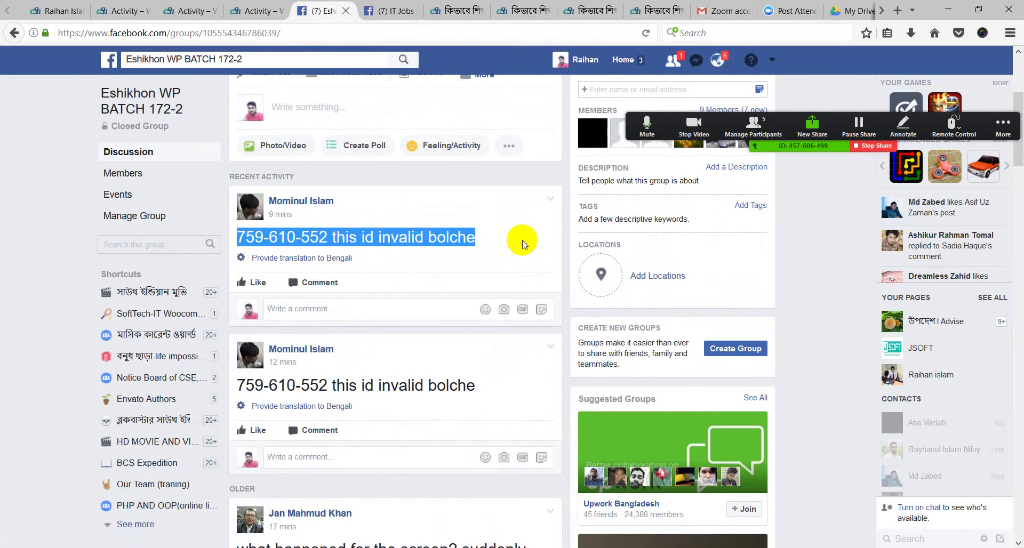
pyautogui.click(342, 336)
pyautogui.scroll(-3, 338, 354)
pyautogui.scroll(-2, 339, 366)
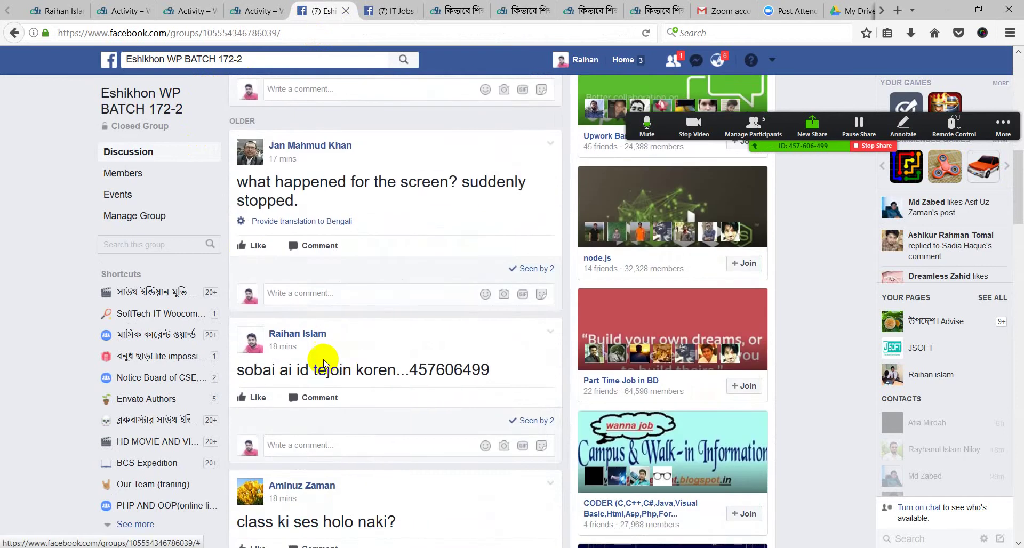
pyautogui.moveTo(414, 362); pyautogui.dragTo(496, 370)
pyautogui.click(427, 389)
pyautogui.scroll(5, 418, 393)
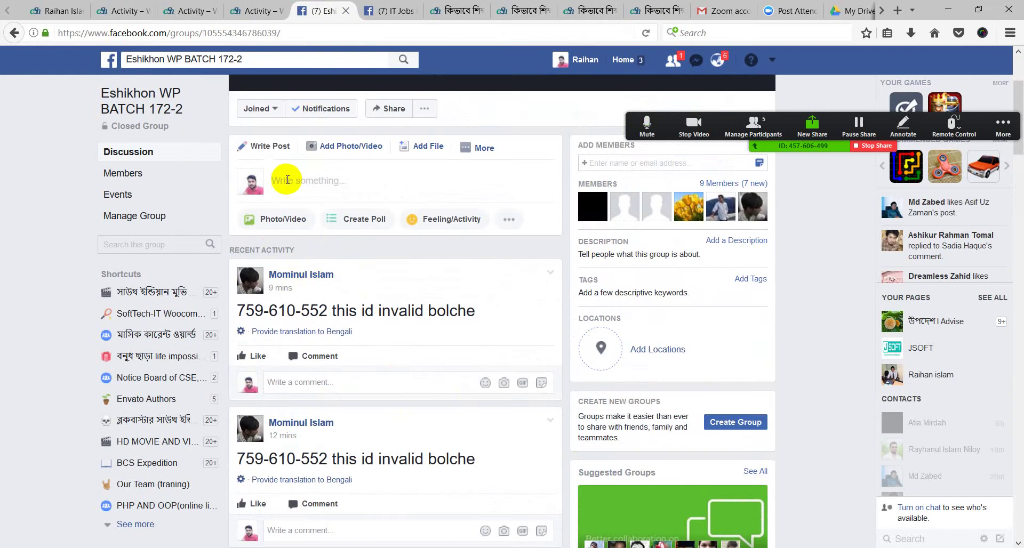
# Expand and collapse the post composer, then show extra post types like Sell Something and Create Event
pyautogui.click(281, 180)
pyautogui.click(561, 102)
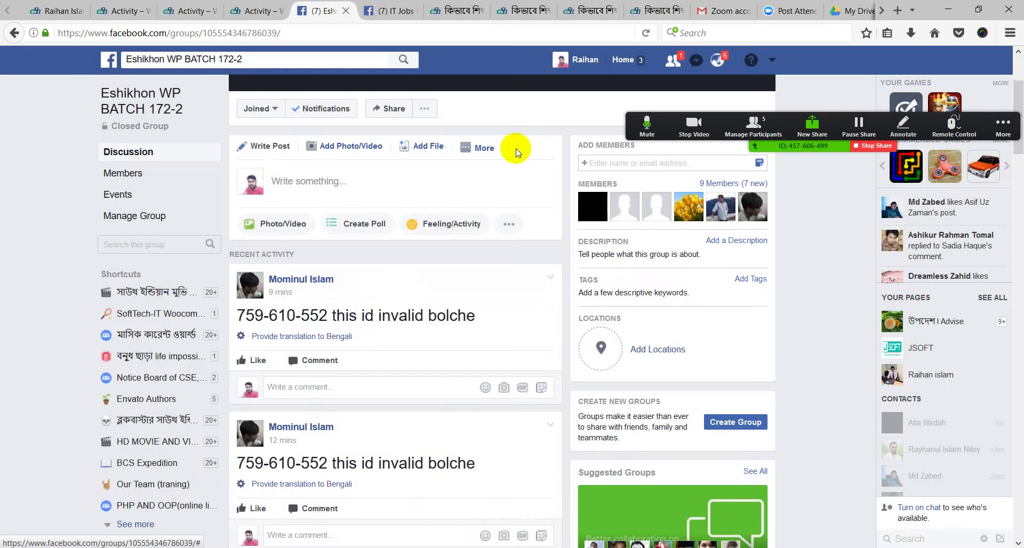
pyautogui.click(483, 148)
pyautogui.click(201, 91)
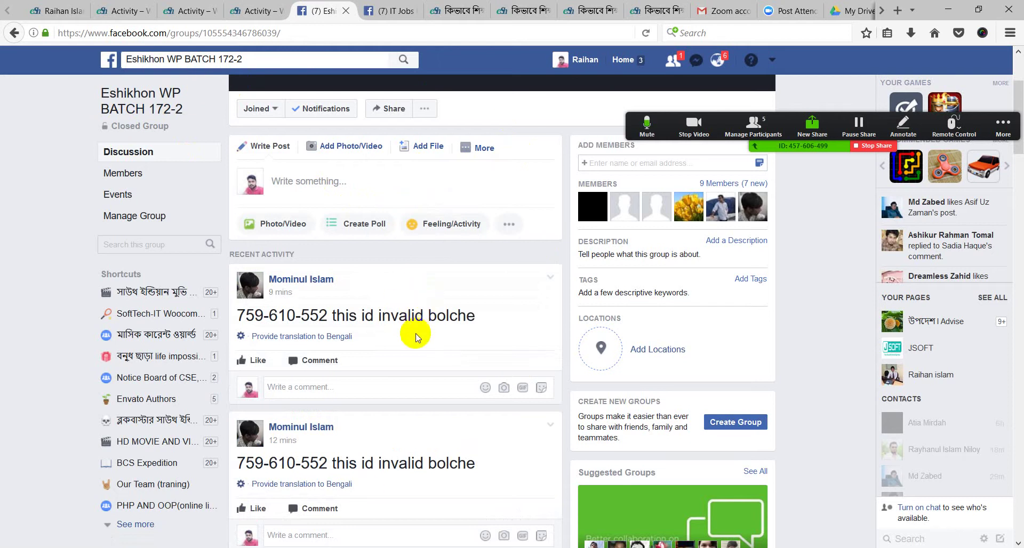
pyautogui.scroll(2, 415, 337)
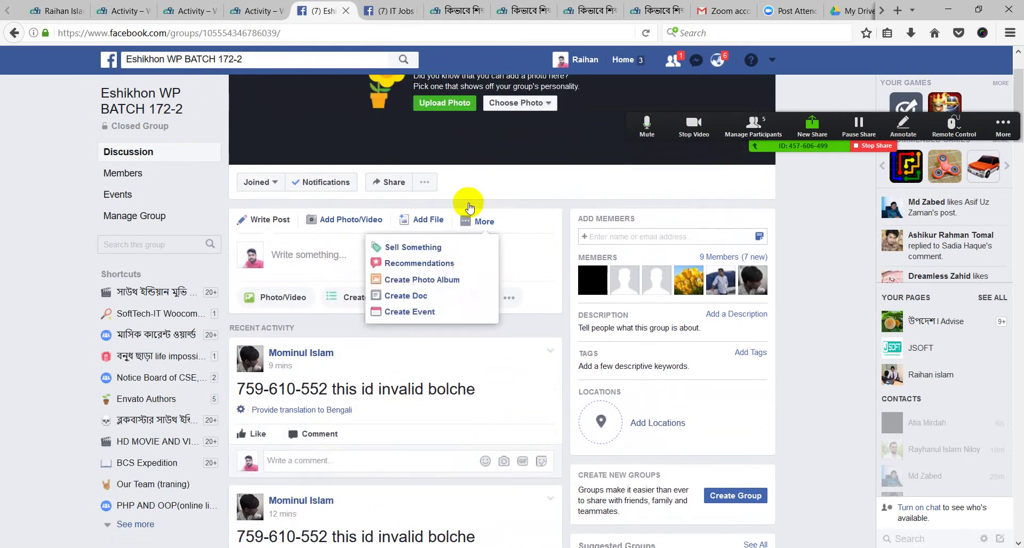
pyautogui.click(356, 260)
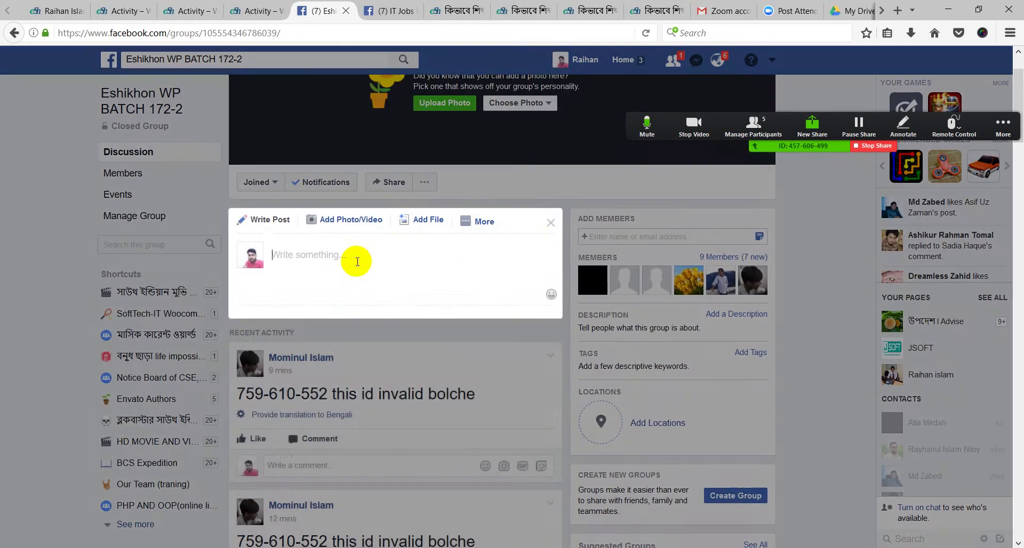
pyautogui.click(540, 141)
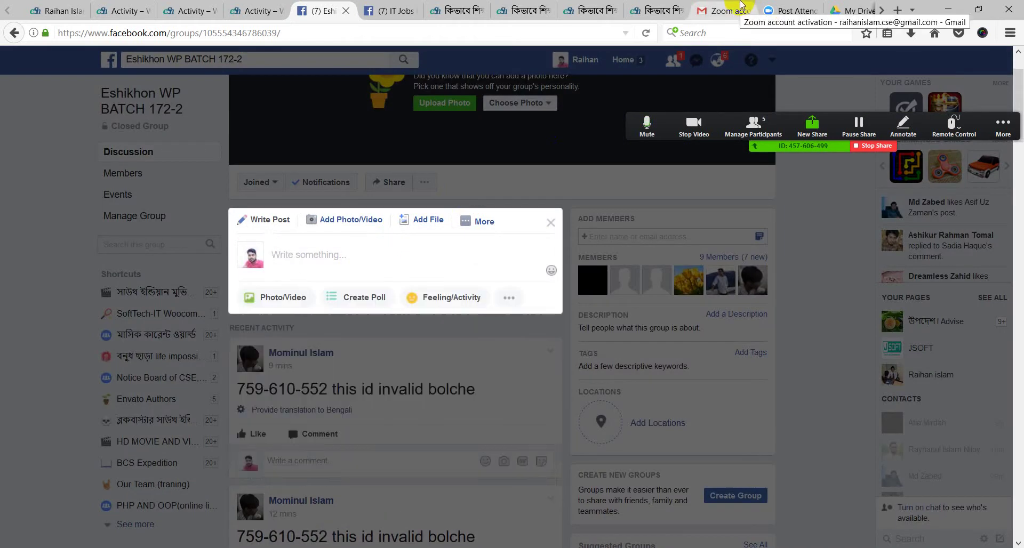
pyautogui.click(741, 8)
pyautogui.click(794, 10)
pyautogui.click(851, 9)
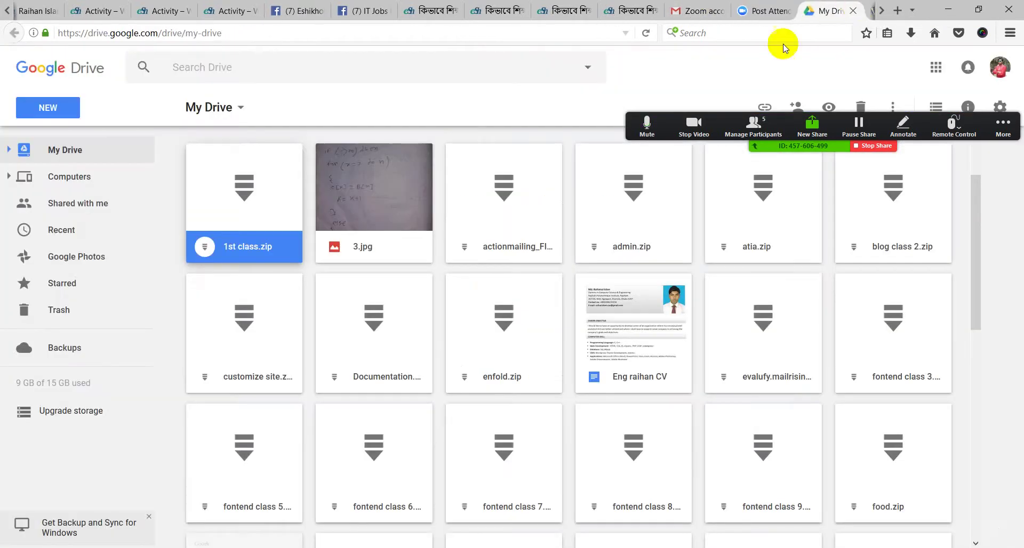
pyautogui.click(435, 10)
pyautogui.click(365, 10)
pyautogui.click(299, 10)
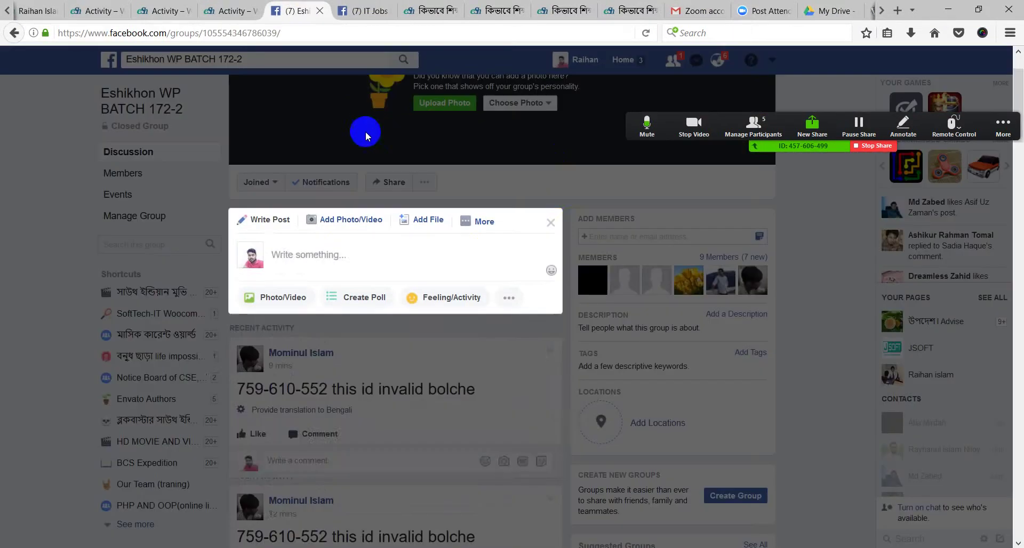
pyautogui.click(560, 201)
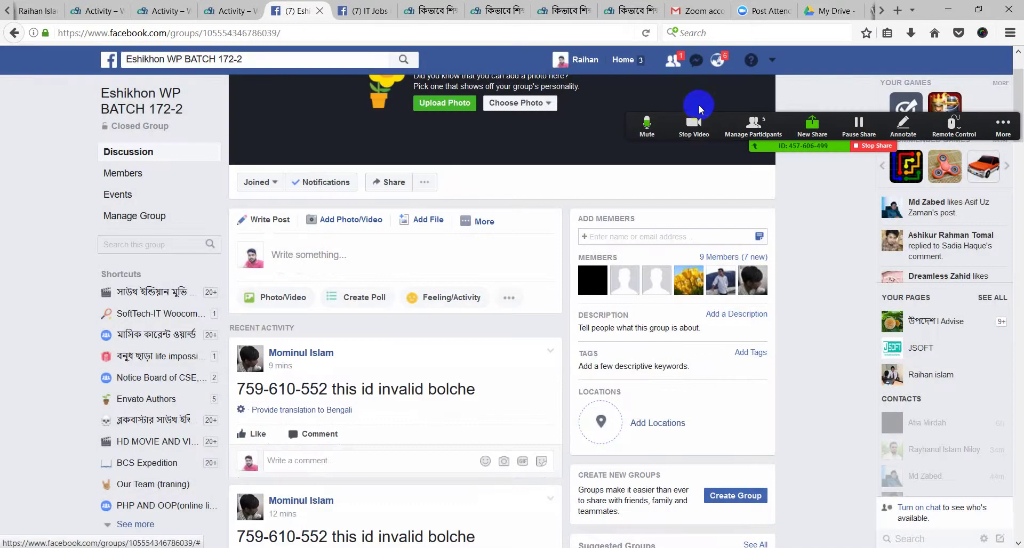
# Scroll through the Facebook group feed, then switch to the eshikhon.com WPT-BATCH-172-2 activity page
pyautogui.scroll(-20, 405, 397)
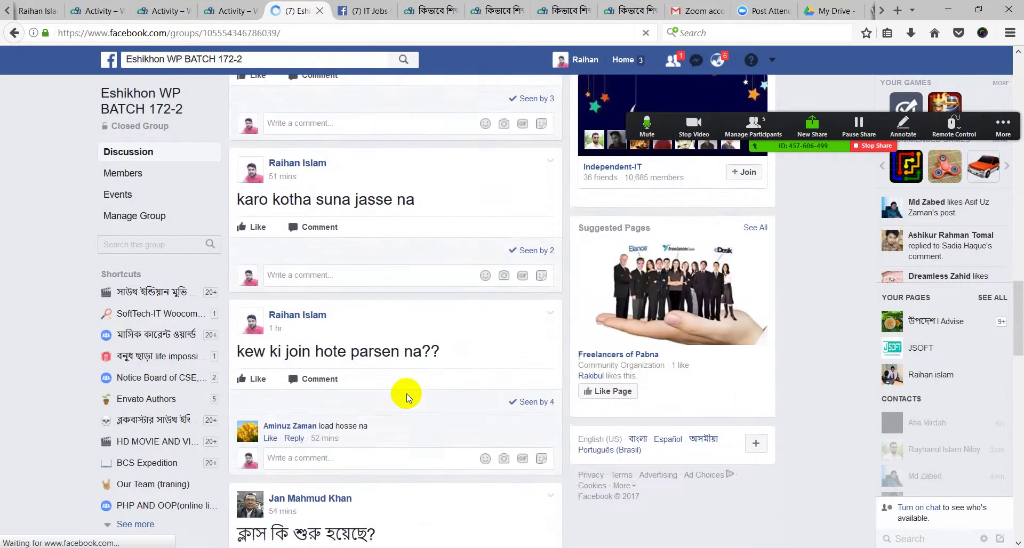
pyautogui.scroll(10, 409, 395)
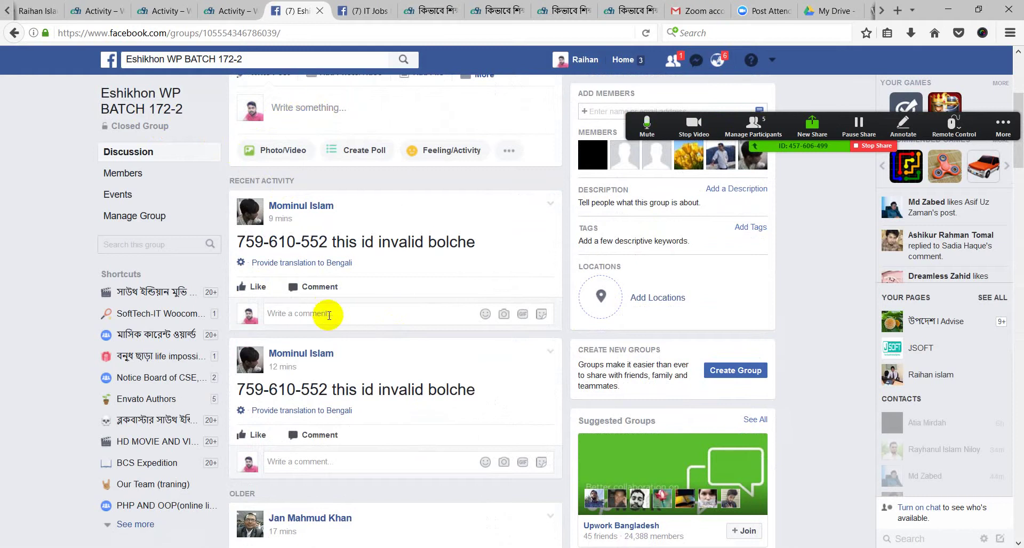
pyautogui.scroll(4, 327, 315)
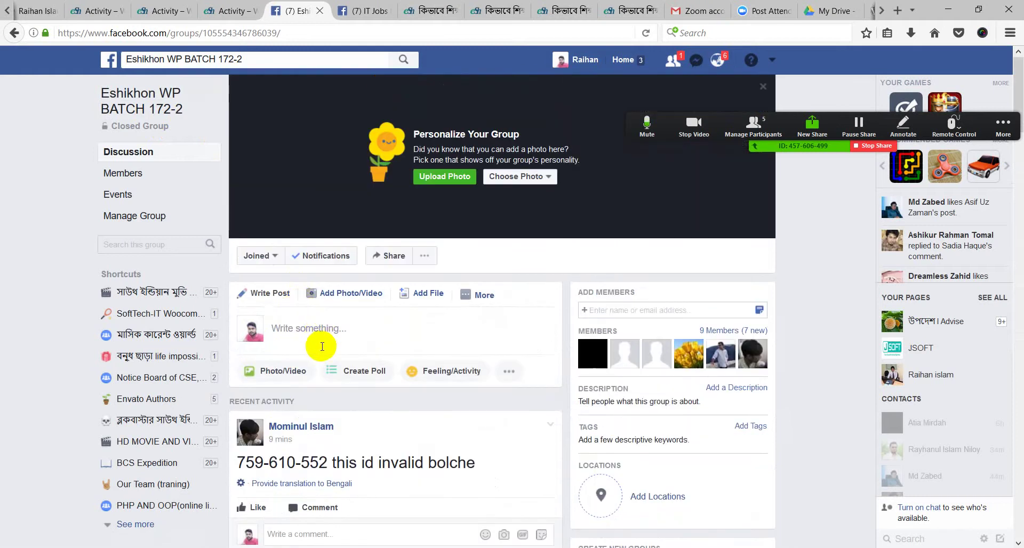
pyautogui.scroll(-3, 321, 346)
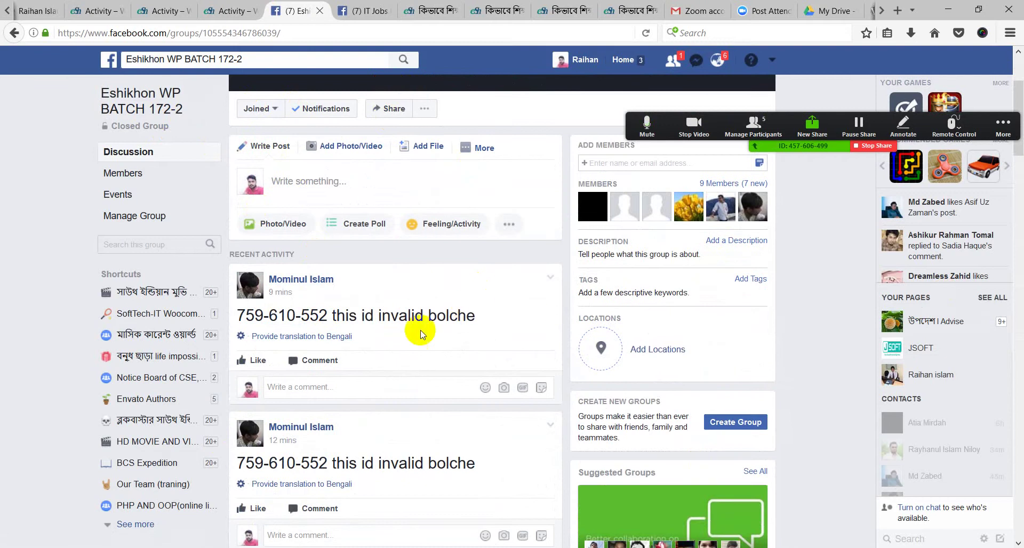
pyautogui.scroll(-15, 290, 349)
pyautogui.scroll(-15, 262, 344)
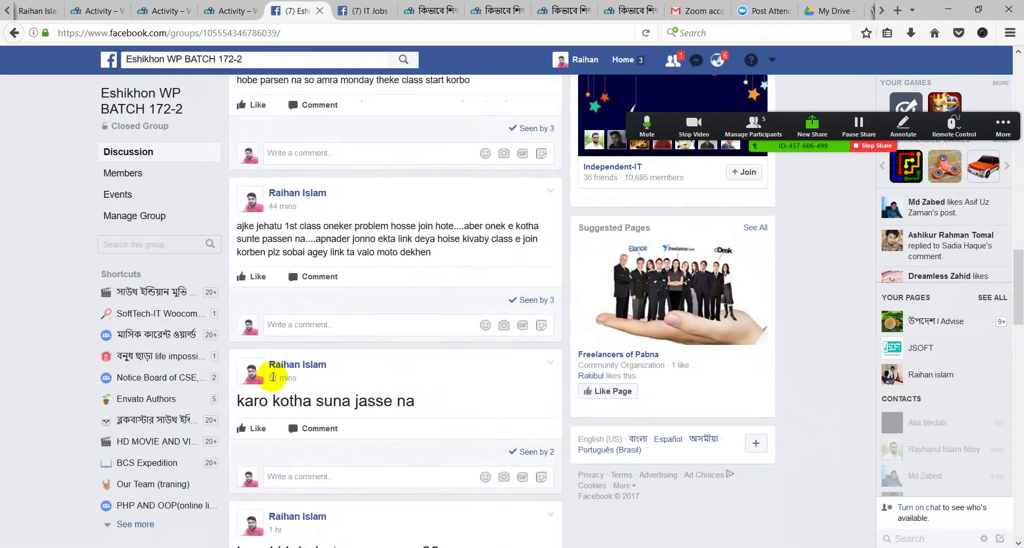
pyautogui.scroll(-3, 282, 368)
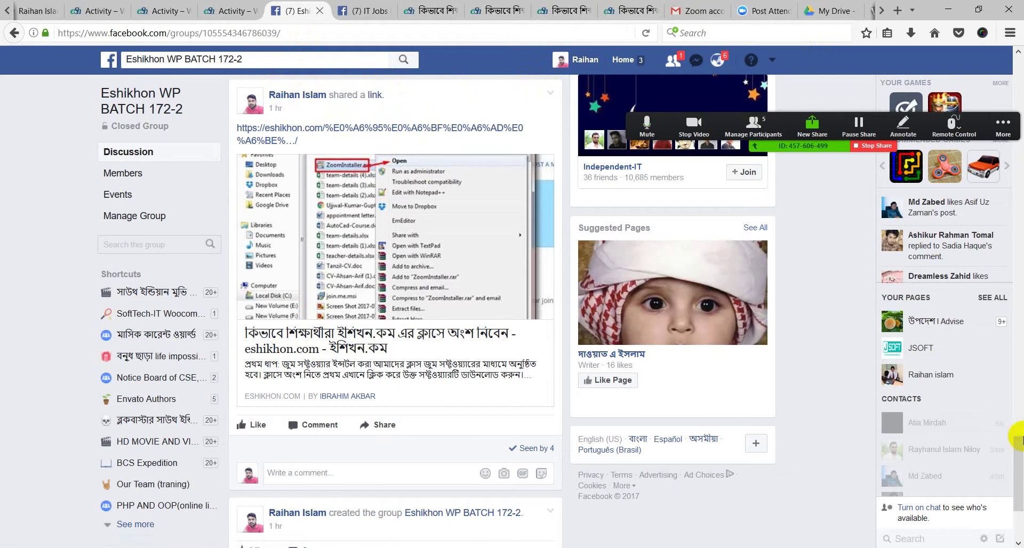
pyautogui.moveTo(1019, 451); pyautogui.dragTo(1020, 70)
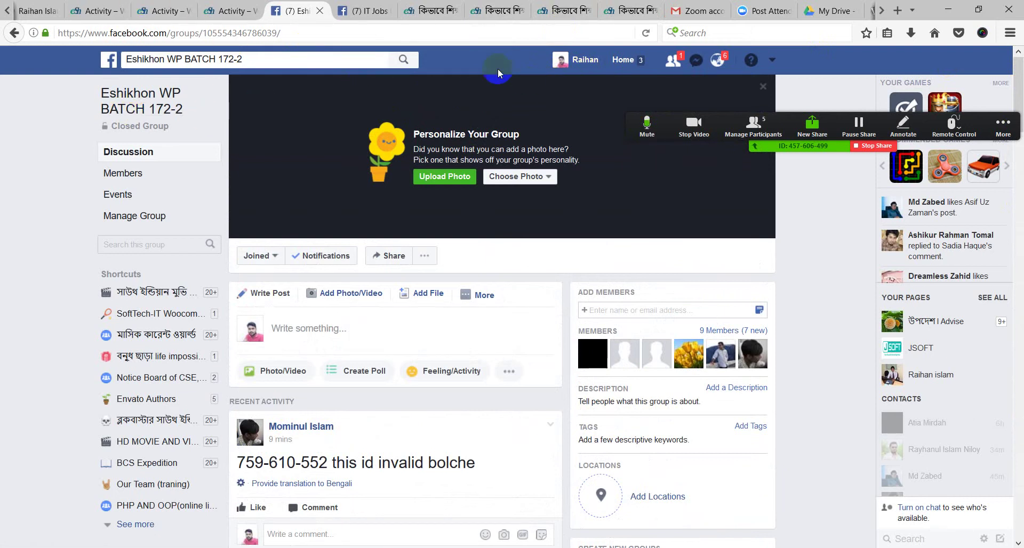
pyautogui.click(158, 6)
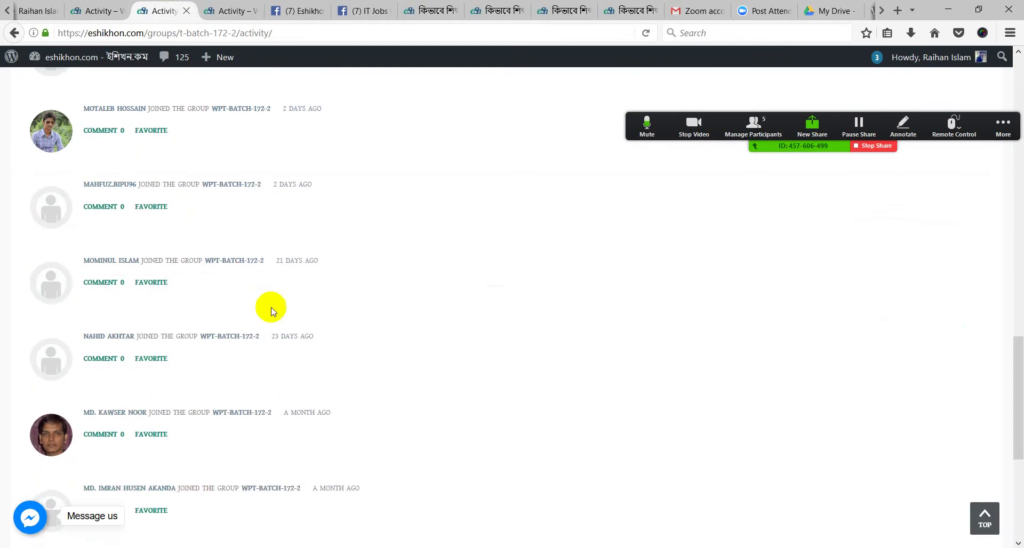
# Glance at the Batch-172-3 activity page, then show WPT-Batch-172-2's News posts and 24-member summary
pyautogui.scroll(15, 270, 307)
pyautogui.scroll(-10, 217, 229)
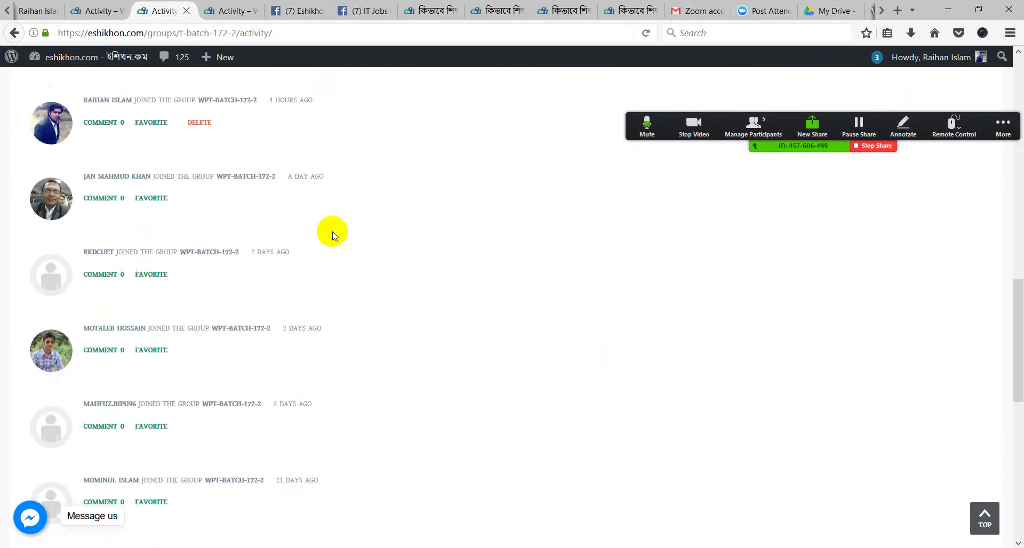
pyautogui.click(101, 11)
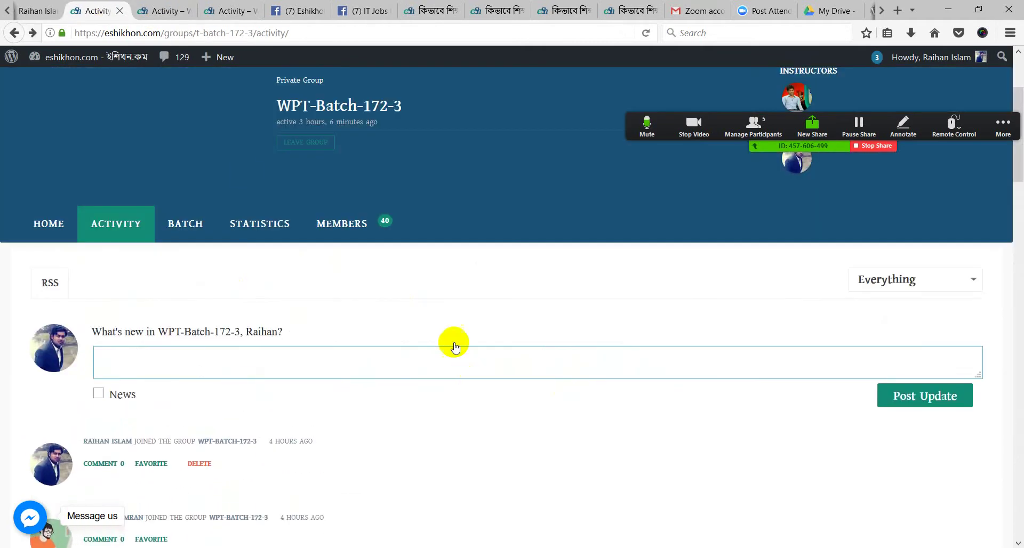
pyautogui.click(163, 11)
pyautogui.scroll(15, 459, 281)
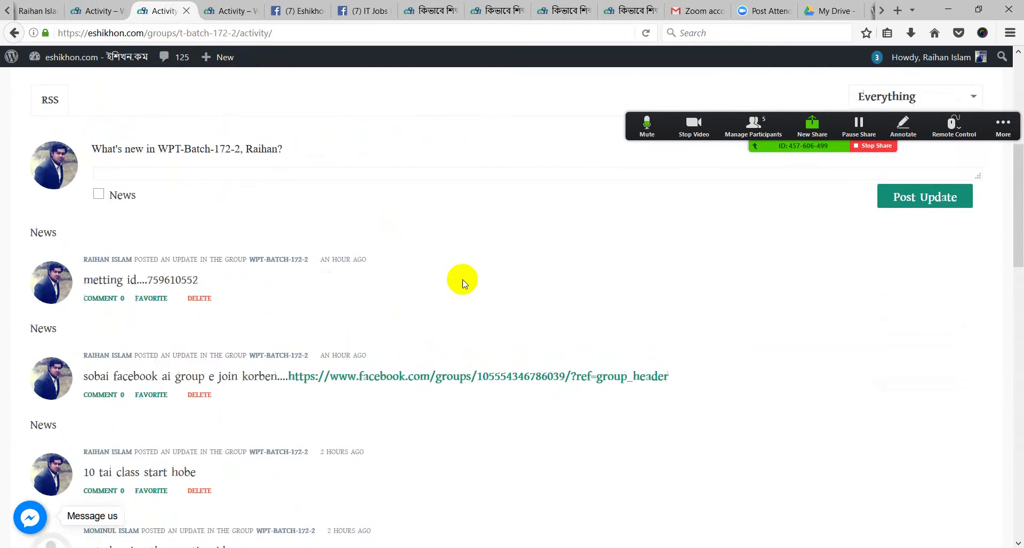
pyautogui.scroll(3, 271, 151)
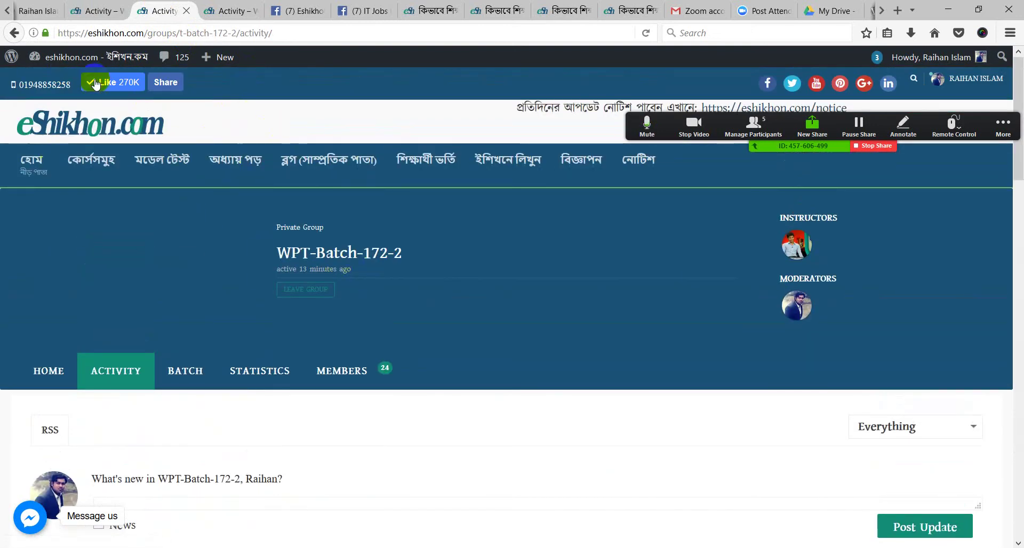
# Revisit the Facebook group, open and close its post composer, then return to phpMyAdmin's wp172-2 tables
pyautogui.click(298, 10)
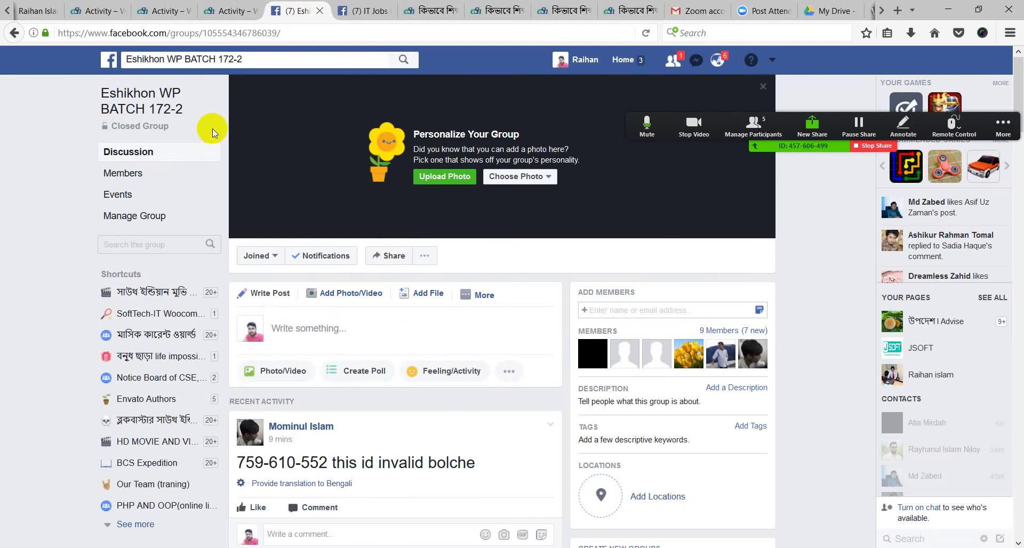
pyautogui.scroll(-2, 441, 289)
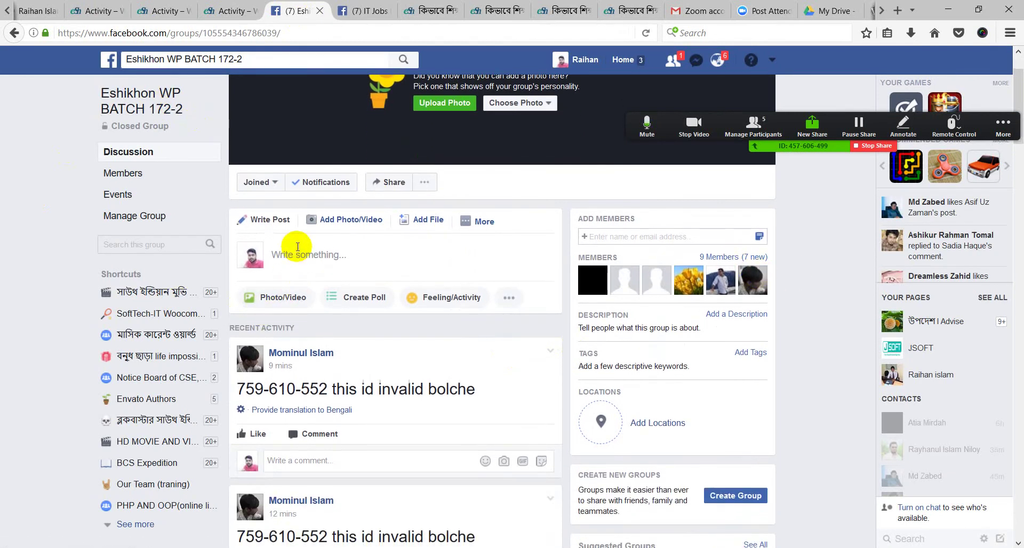
pyautogui.click(293, 252)
pyautogui.press('Escape')
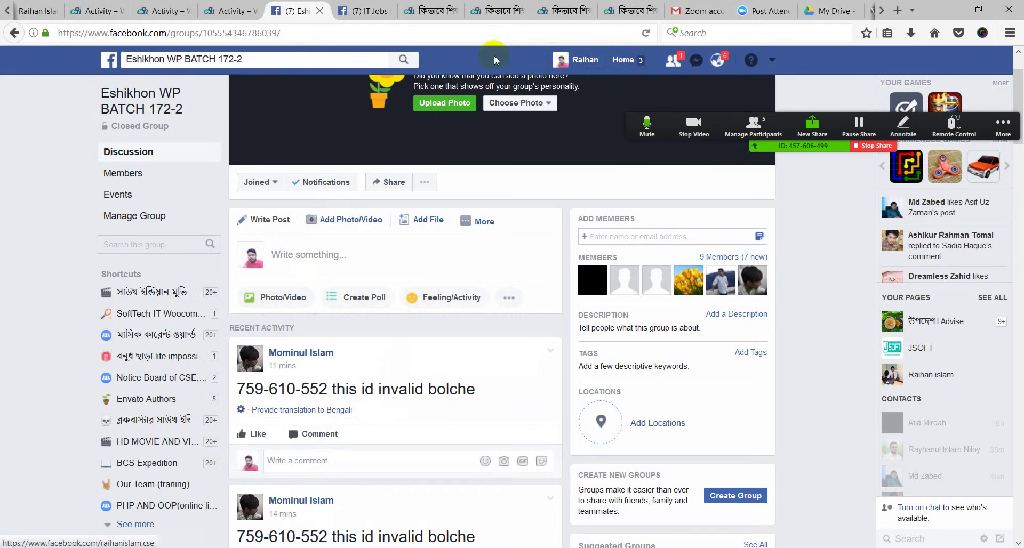
pyautogui.click(274, 261)
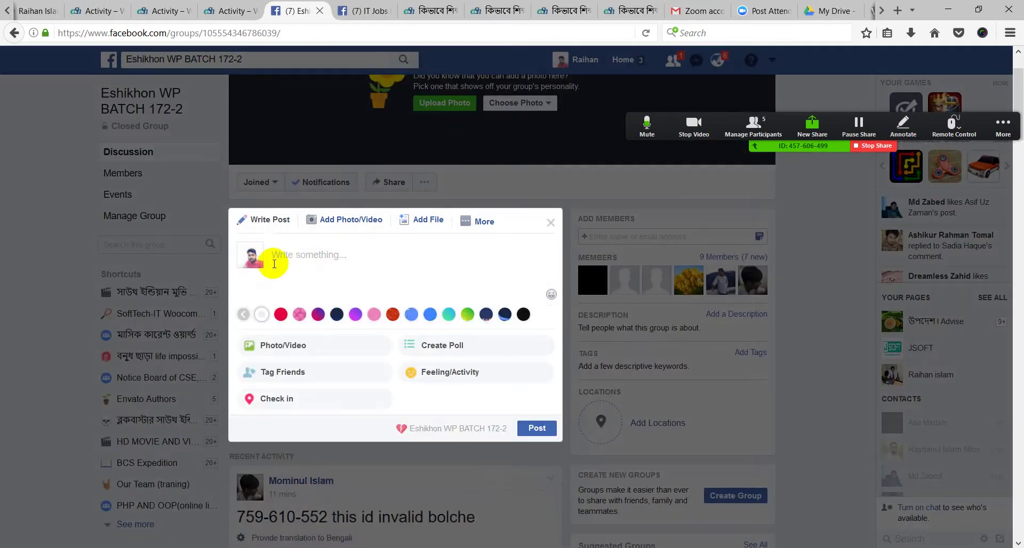
pyautogui.click(483, 221)
pyautogui.click(507, 195)
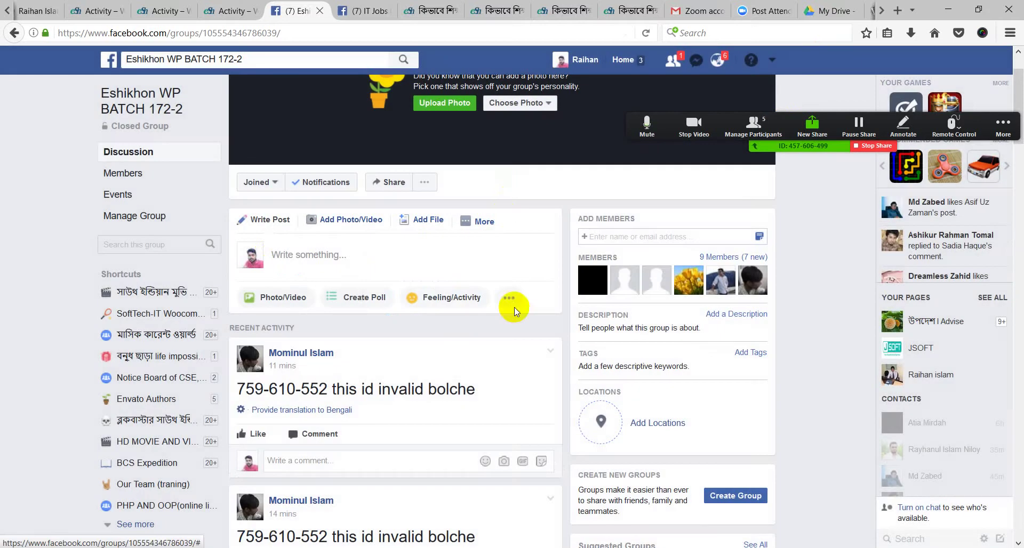
pyautogui.click(882, 10)
pyautogui.click(763, 10)
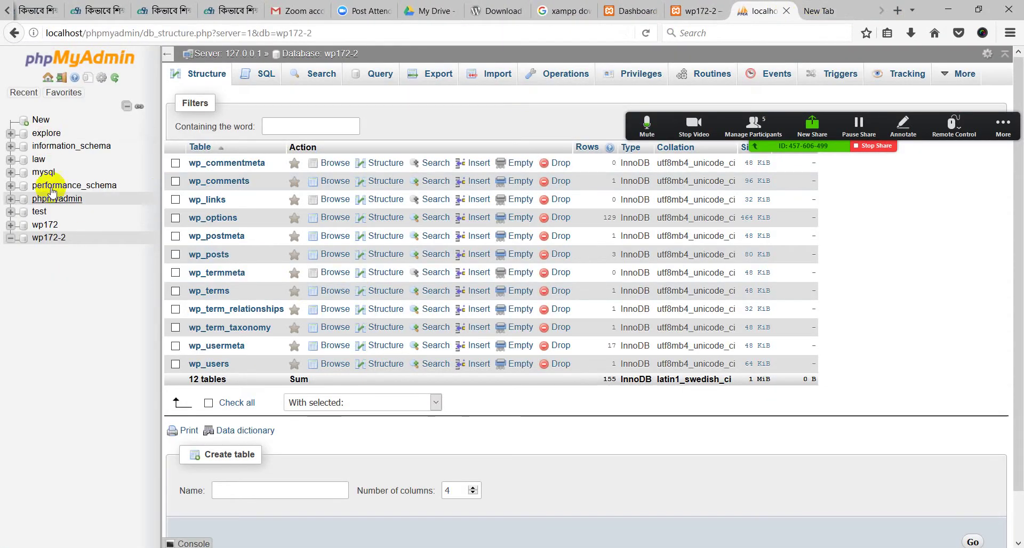
# Open the wp172-2 admin Dashboard, move the floating Zoom controls aside, and select the meeting ID
pyautogui.click(691, 4)
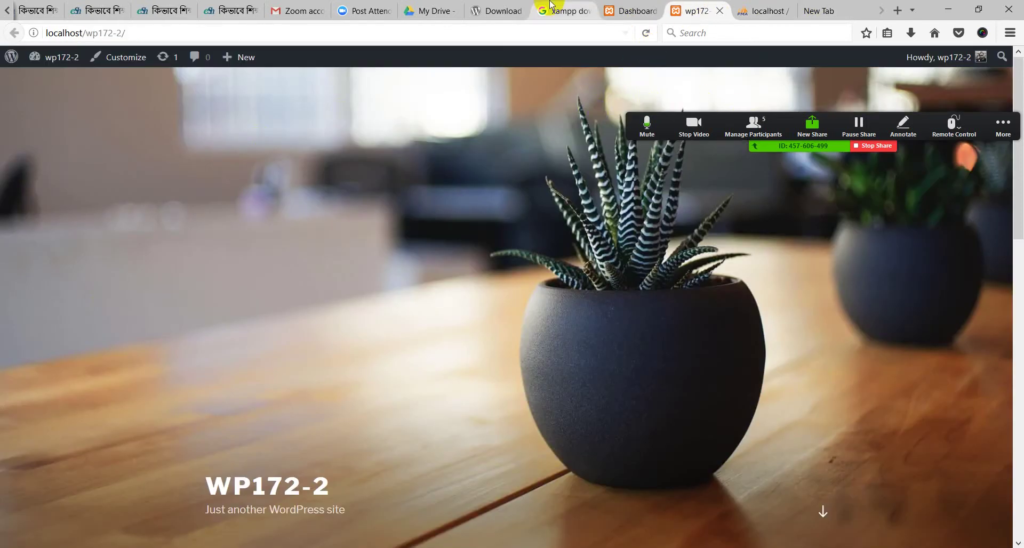
pyautogui.click(608, 8)
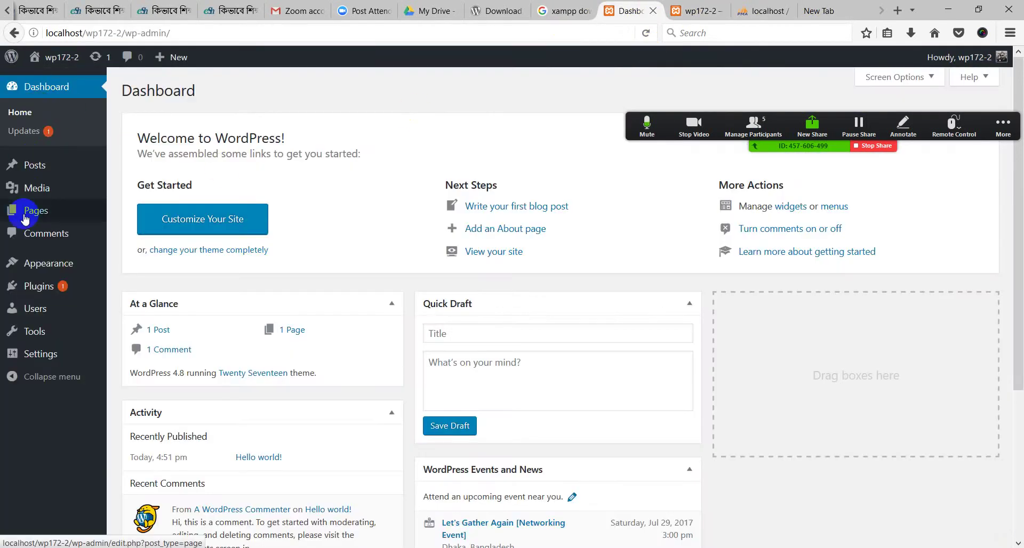
pyautogui.moveTo(51, 58)
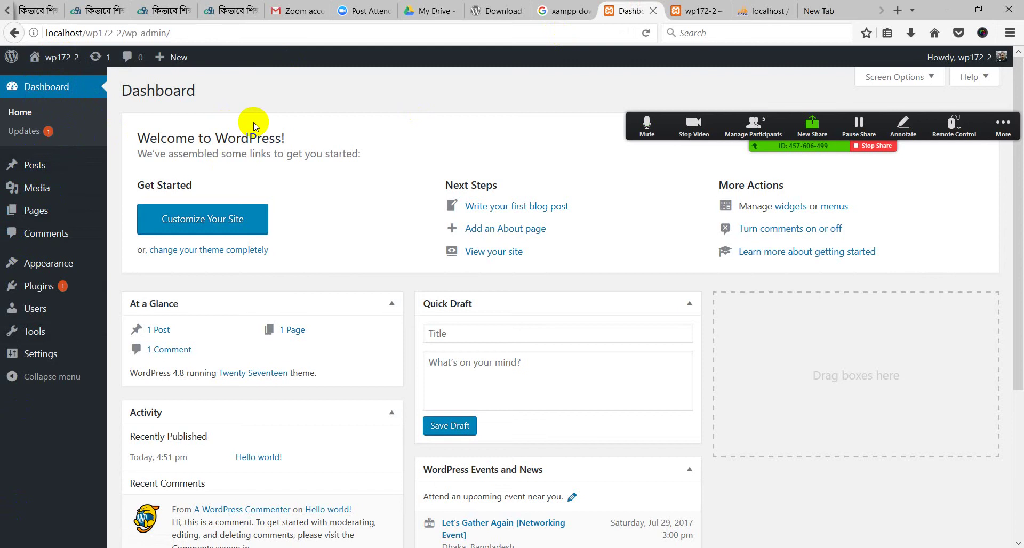
pyautogui.moveTo(633, 122); pyautogui.dragTo(453, 75)
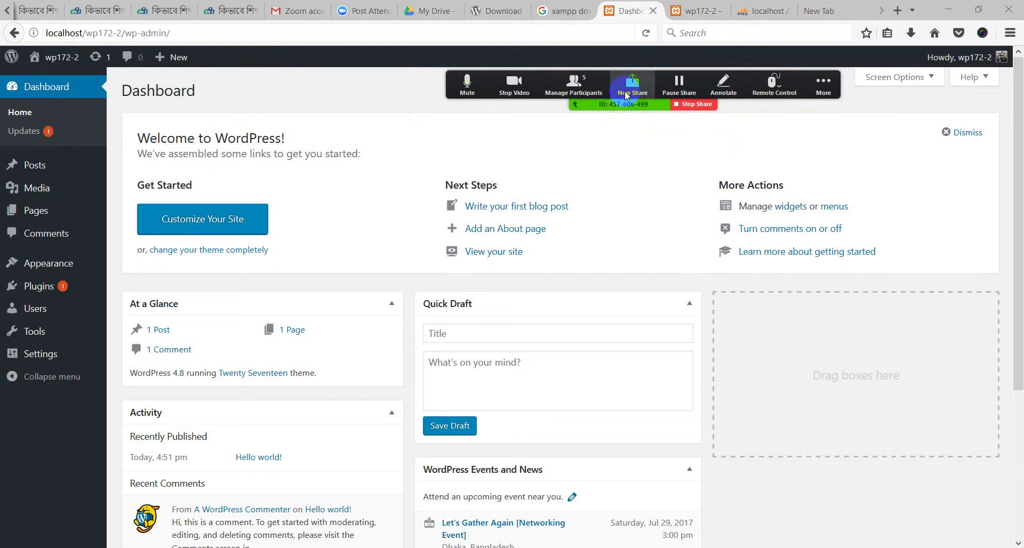
pyautogui.doubleClick(627, 105)
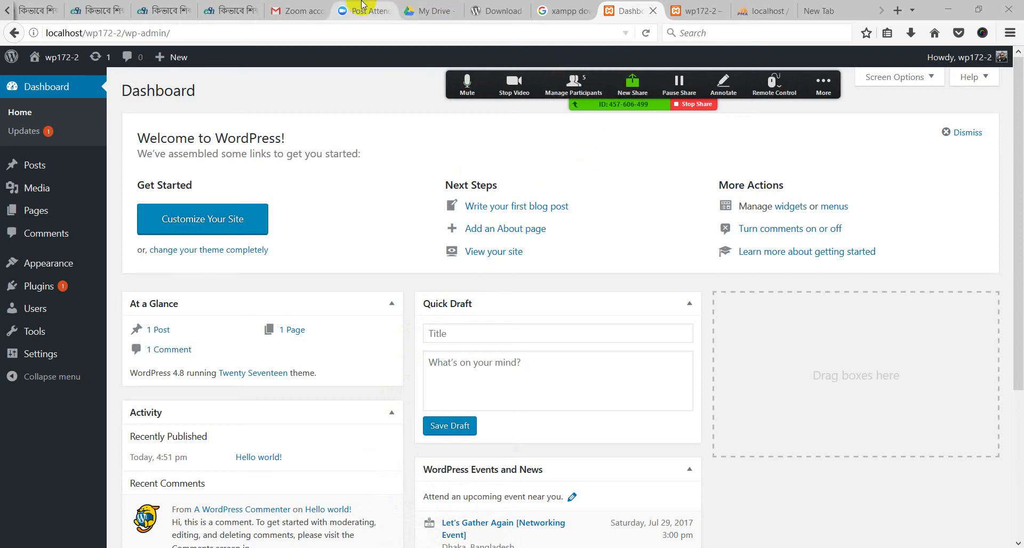
# Scroll the wp172-2 front page to the Meta widgets and back, then return to the 'xampp download' results
pyautogui.click(681, 6)
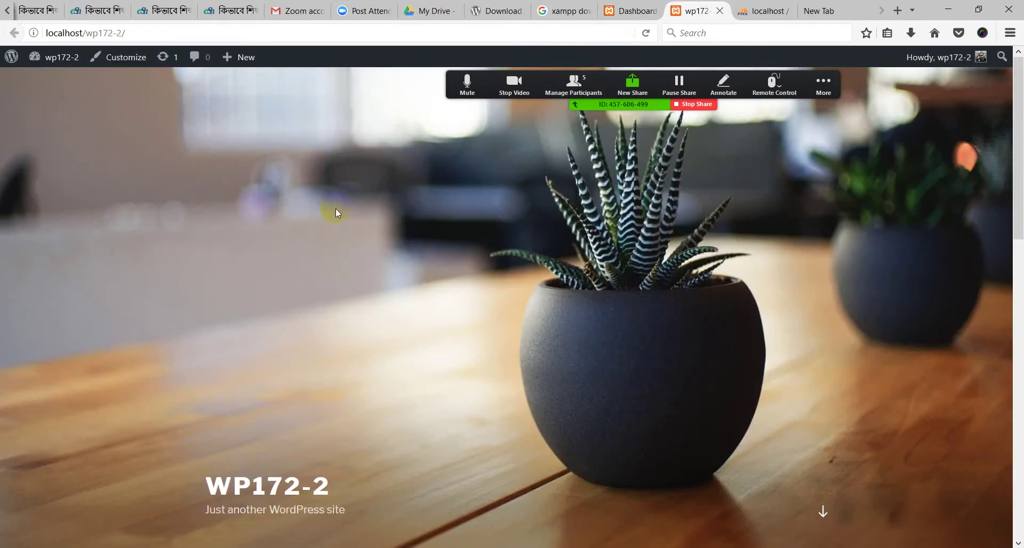
pyautogui.scroll(-15, 325, 255)
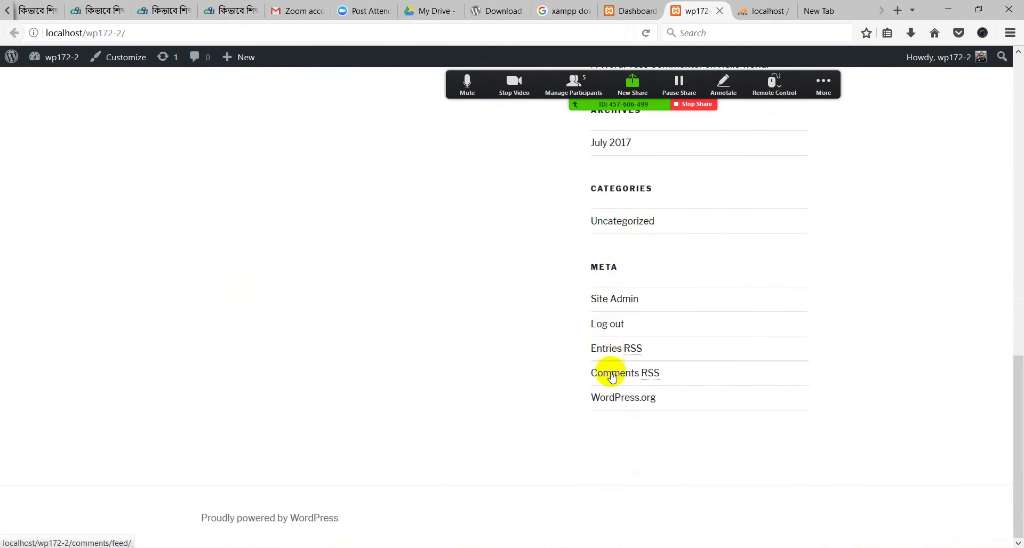
pyautogui.scroll(15, 376, 275)
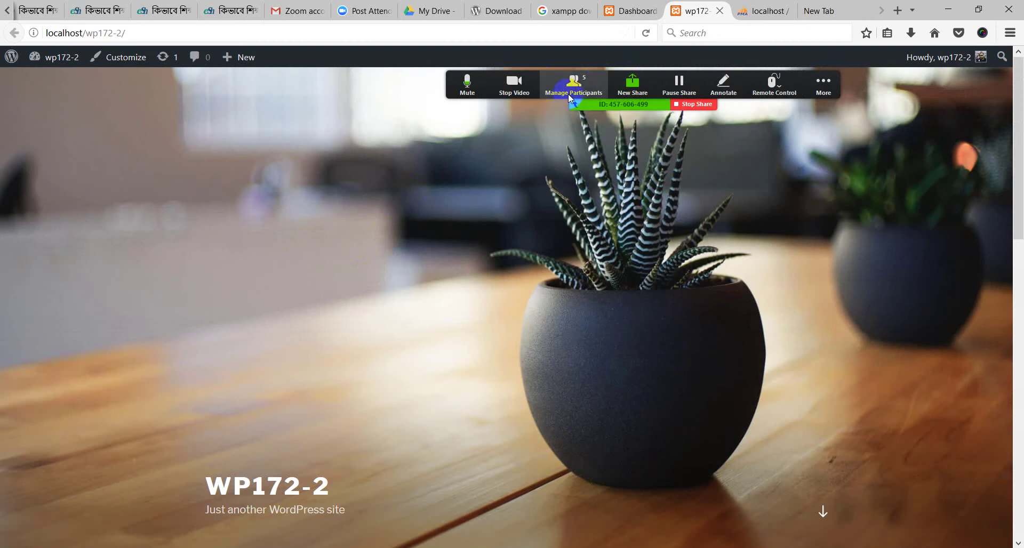
pyautogui.click(822, 86)
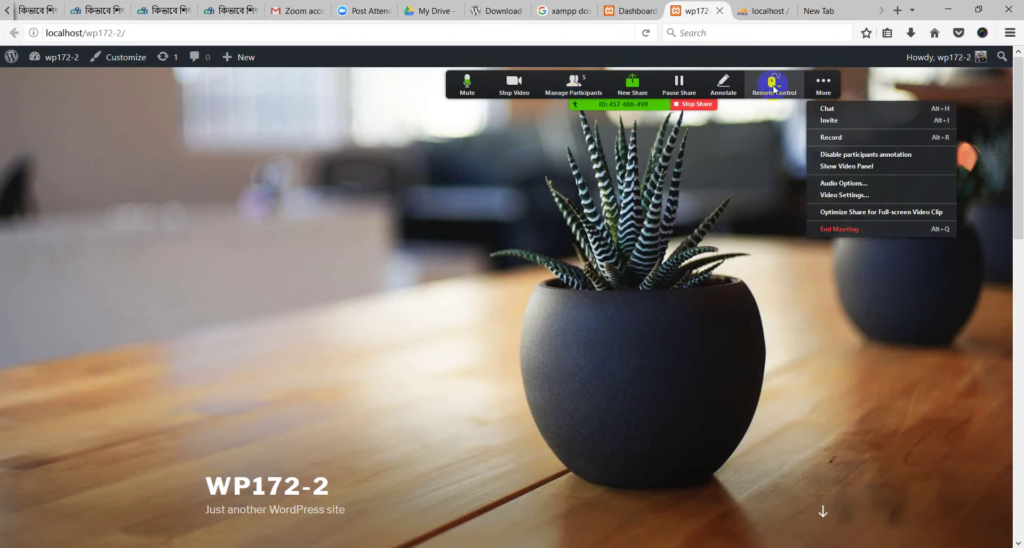
pyautogui.click(660, 11)
pyautogui.click(530, 7)
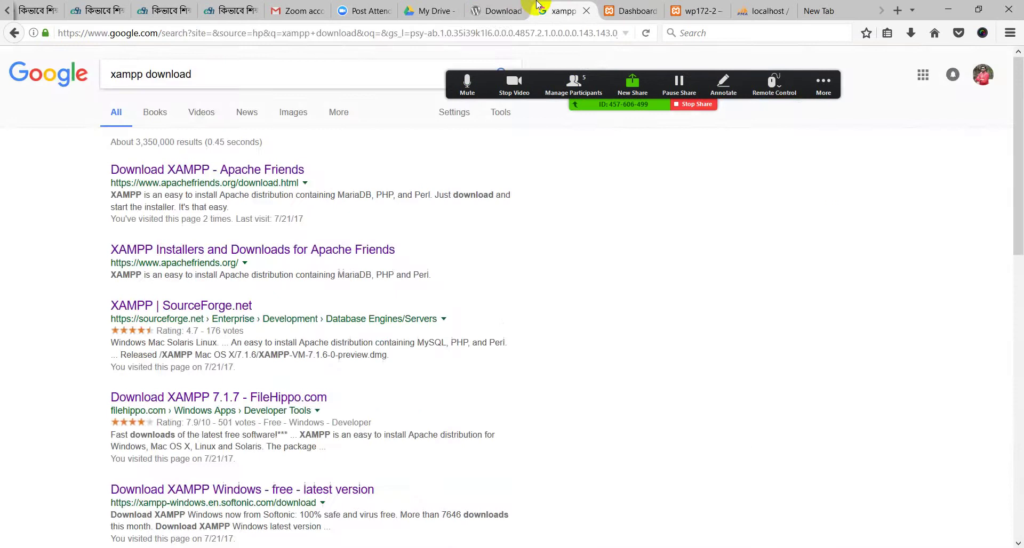
# View the WordPress download page, then open eShikhon's article on students joining classes via Zoom
pyautogui.click(509, 6)
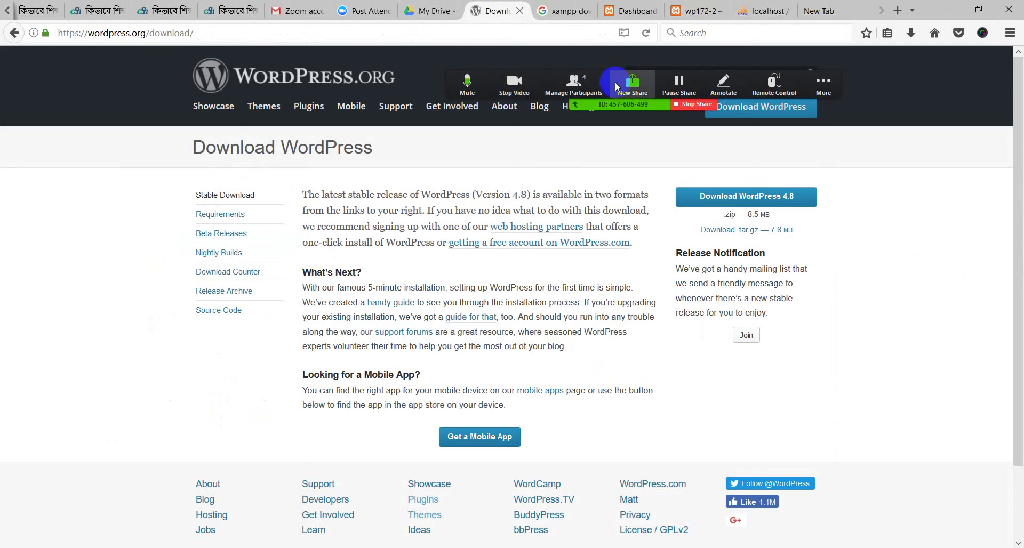
pyautogui.click(824, 83)
pyautogui.click(331, 139)
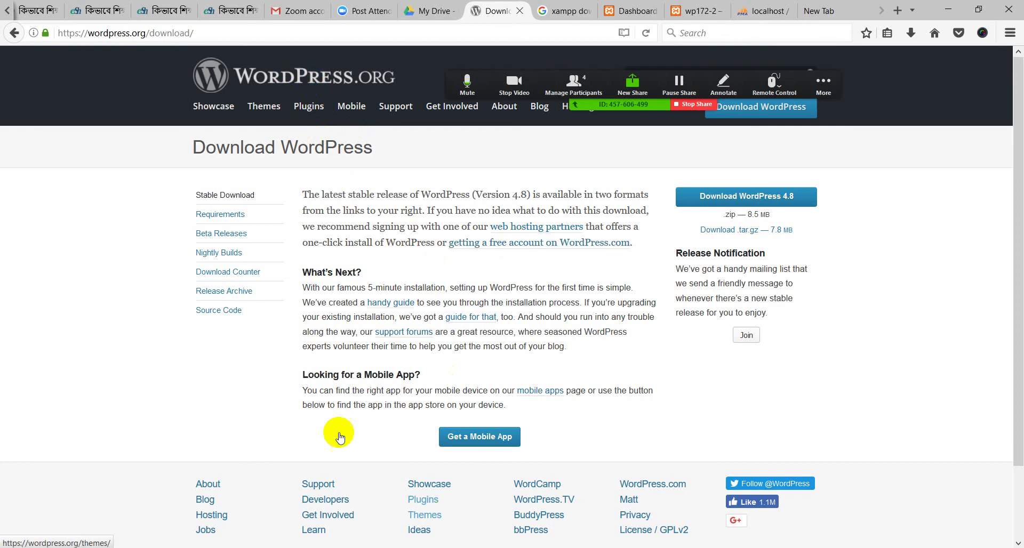
pyautogui.click(54, 11)
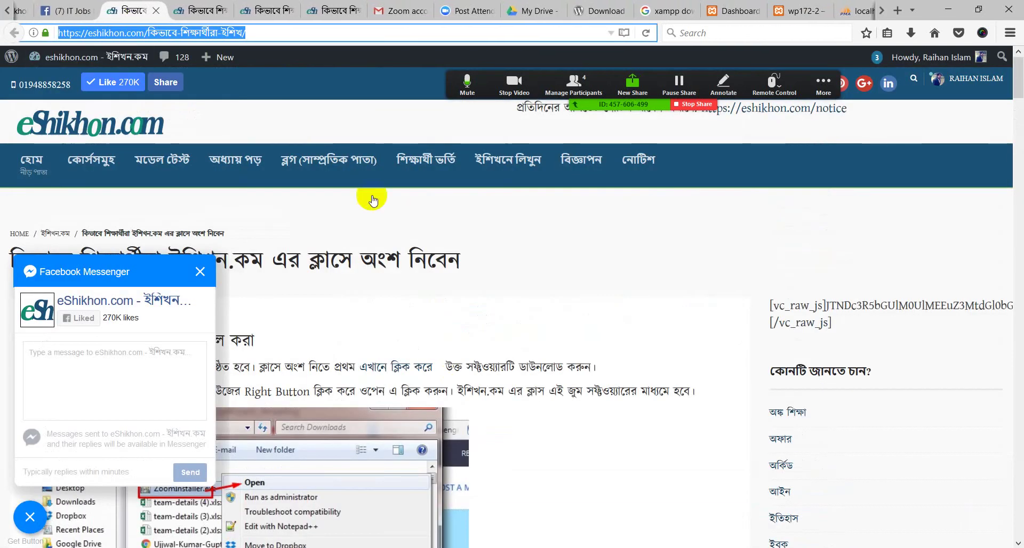
# Flip past the eShikhon and IT Jobs Bangladesh tabs to the Eshikhon WP BATCH 172-2 Facebook group
pyautogui.scroll(1, 85, 8)
pyautogui.click(203, 11)
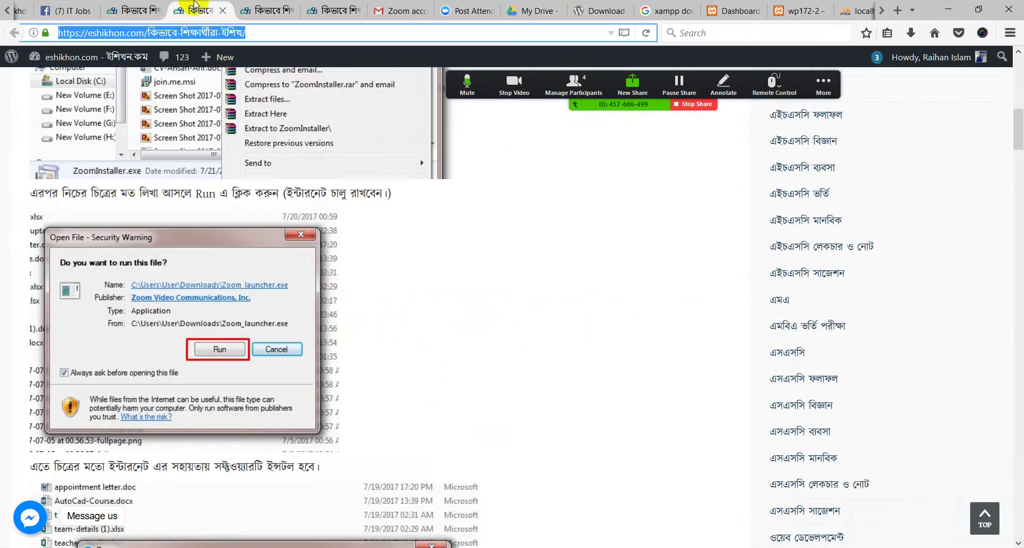
pyautogui.click(70, 10)
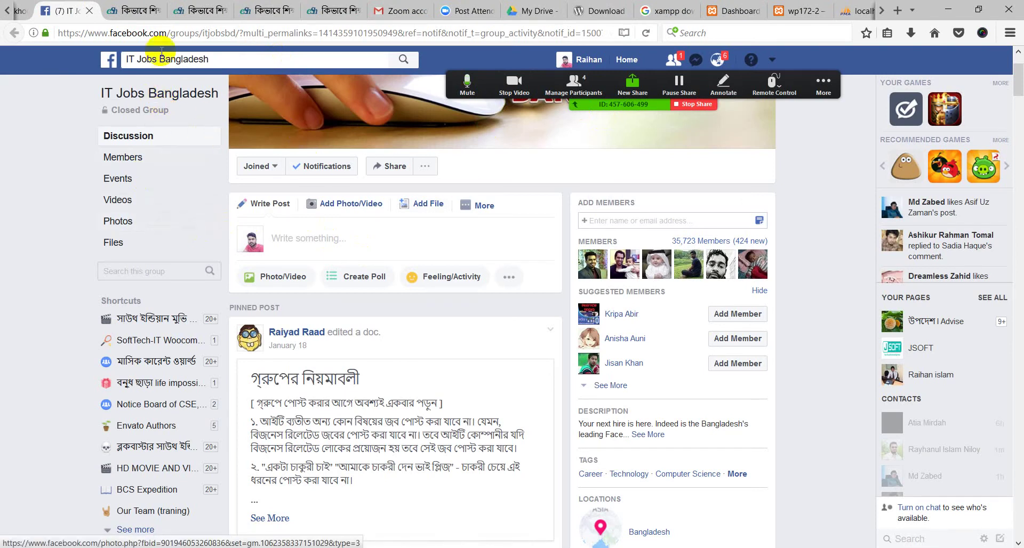
pyautogui.click(130, 6)
pyautogui.scroll(5, 213, 10)
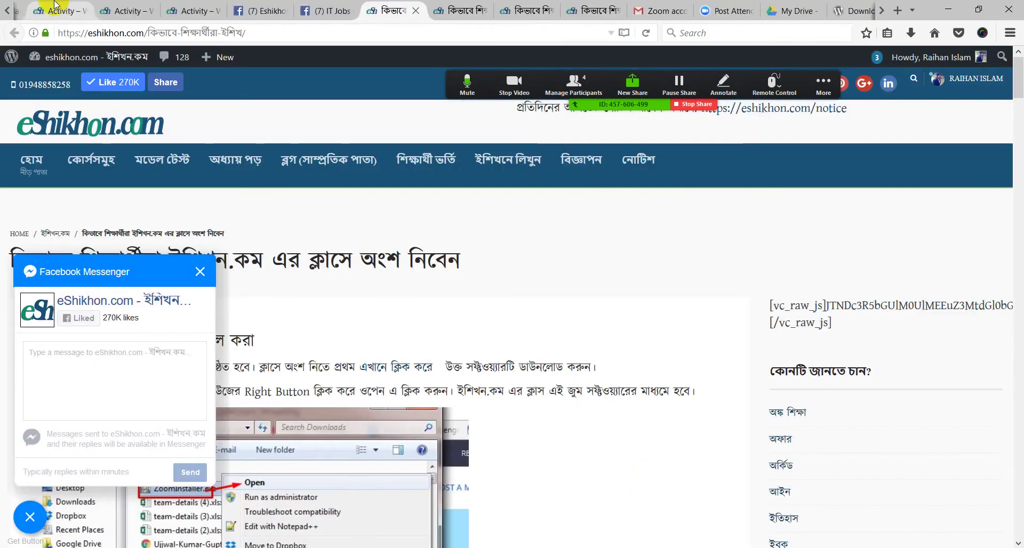
pyautogui.click(355, 6)
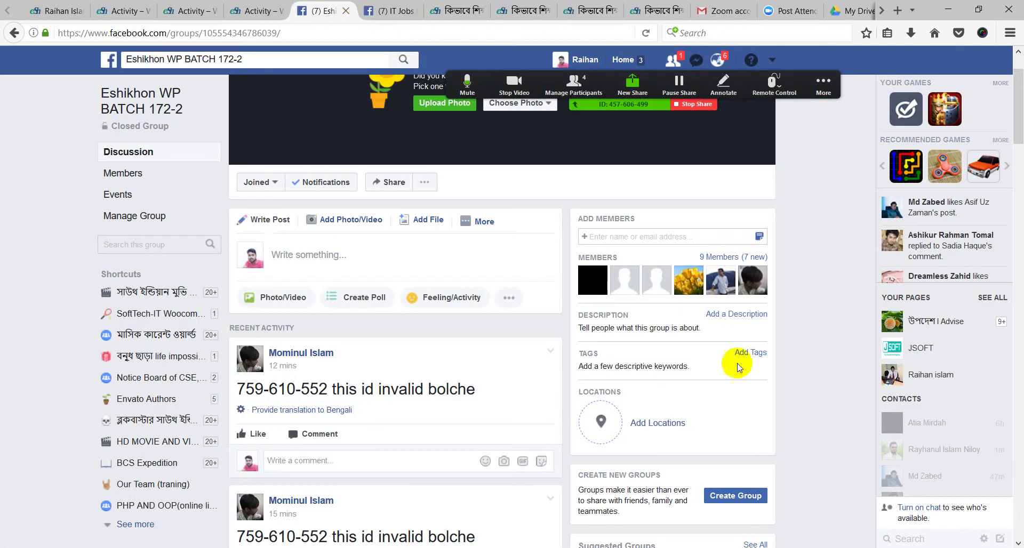
# Start a new post in the batch group, then dismiss the composer without posting
pyautogui.click(333, 279)
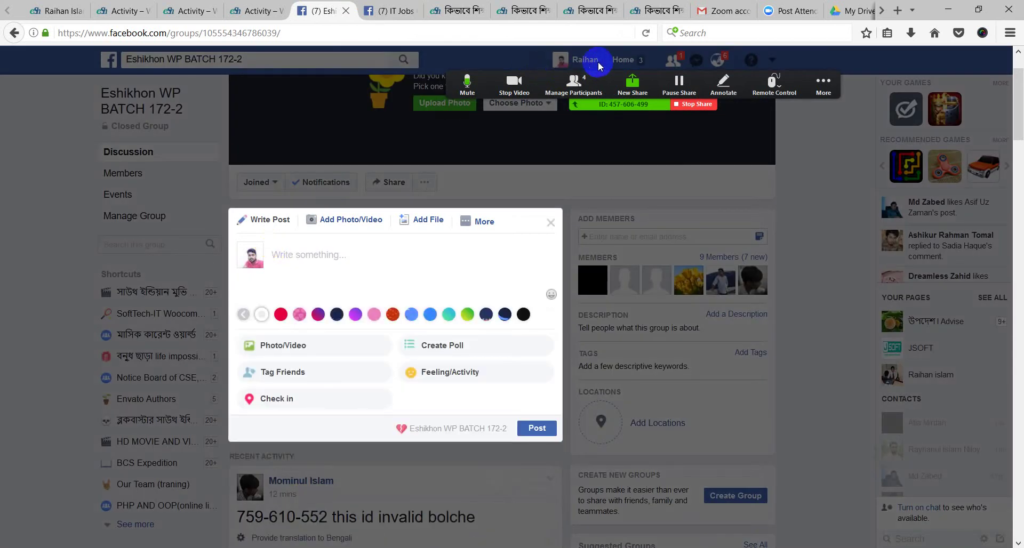
pyautogui.click(478, 221)
pyautogui.click(563, 240)
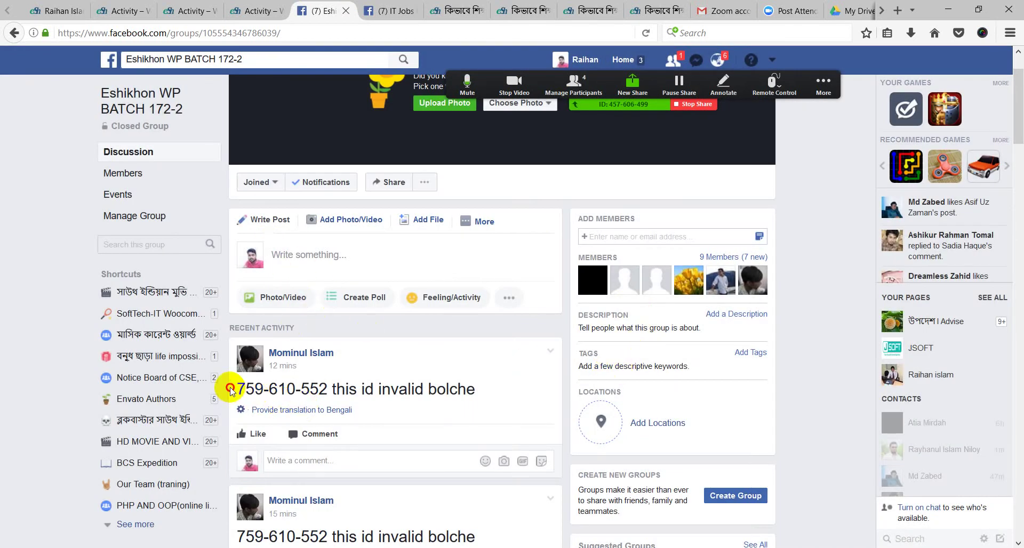
# Read the latest group posts, then move to the WPT-Batch-172-2 activity page on eShikhon
pyautogui.moveTo(231, 391)
pyautogui.mouseDown()
pyautogui.moveTo(468, 388)
pyautogui.moveTo(222, 450)
pyautogui.moveTo(235, 390)
pyautogui.mouseUp()
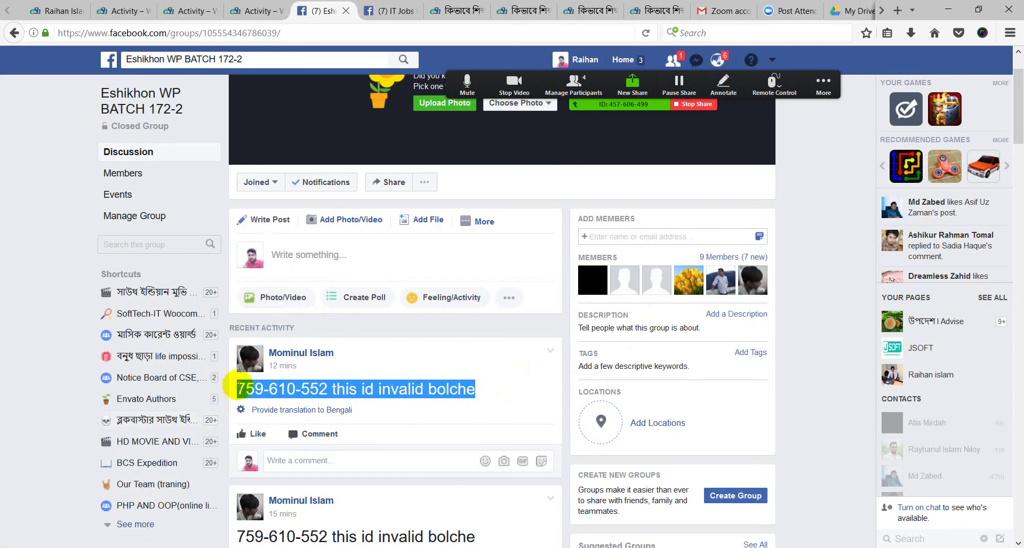
pyautogui.click(434, 402)
pyautogui.scroll(-5, 366, 407)
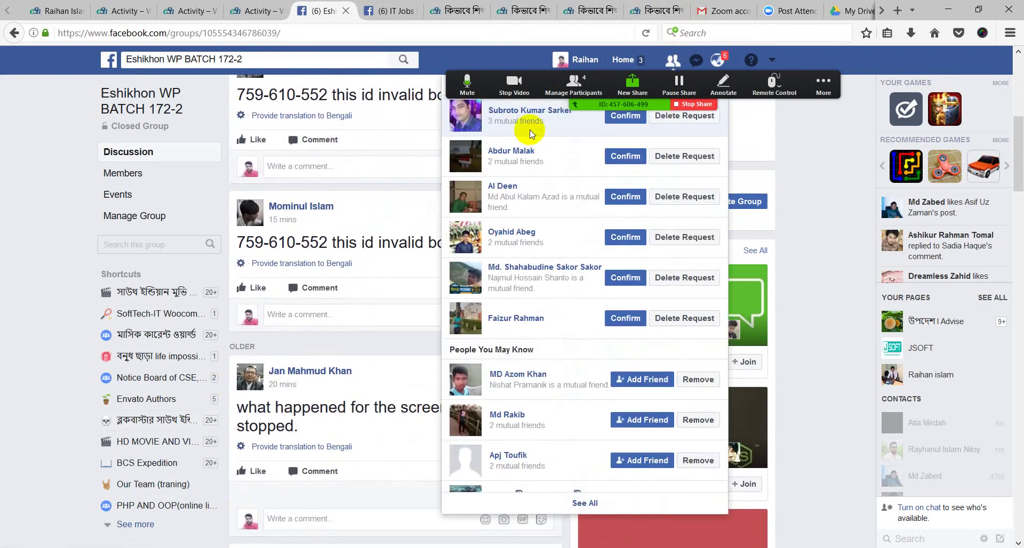
pyautogui.click(454, 57)
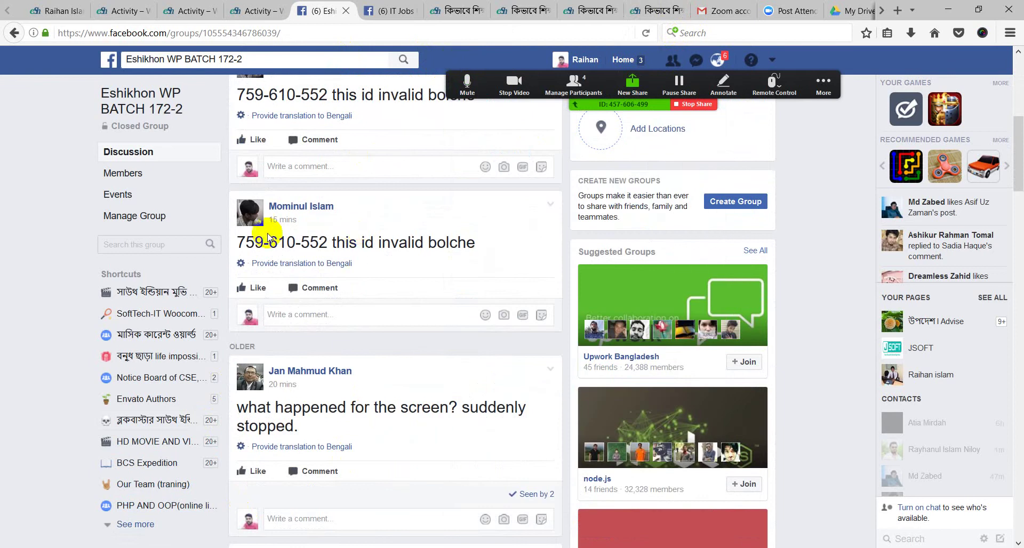
pyautogui.scroll(3, 357, 213)
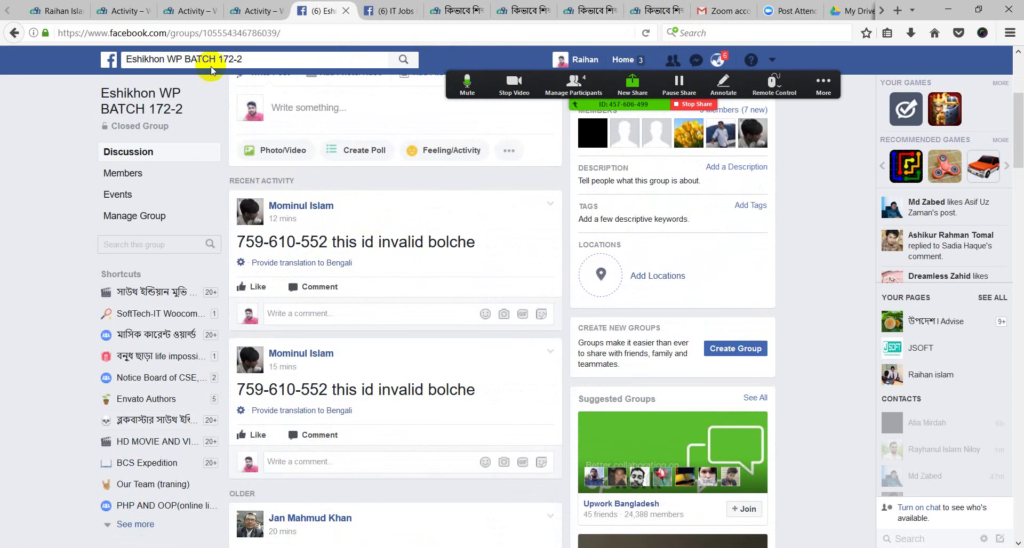
pyautogui.click(187, 11)
# Review the top of the WPT-Batch-172-1 activity page (104 members), briefly checking the Facebook group
pyautogui.moveTo(232, 274)
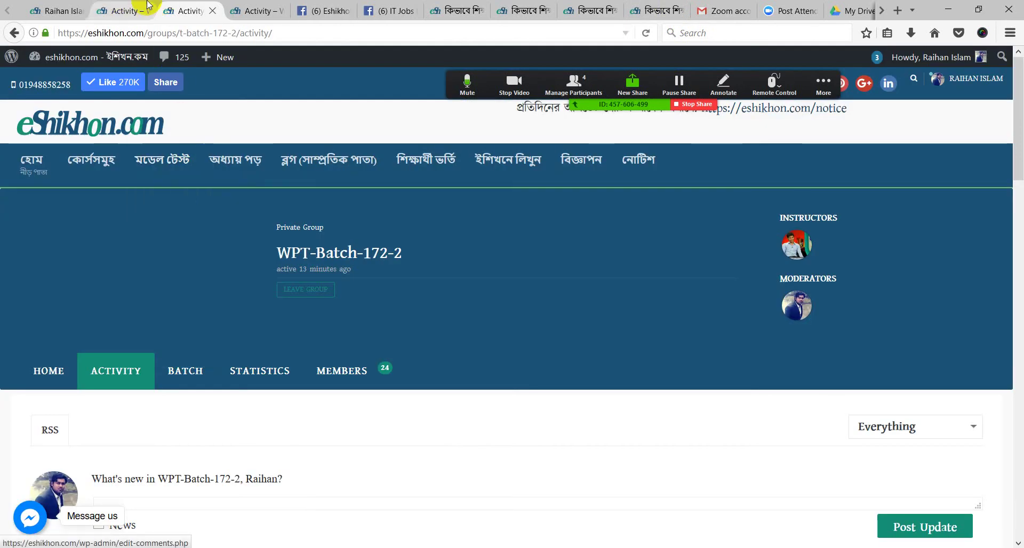
pyautogui.click(266, 8)
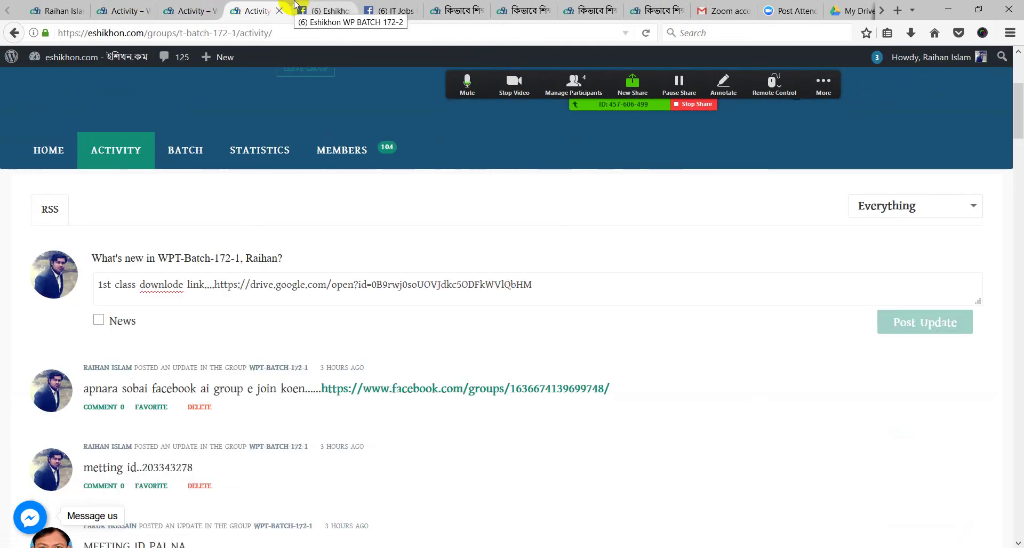
pyautogui.scroll(5, 317, 128)
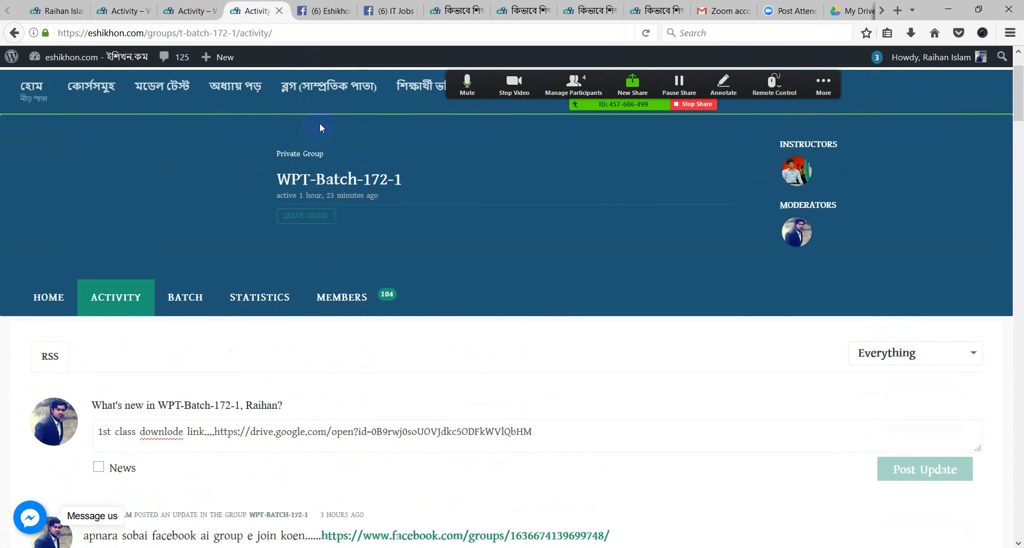
pyautogui.scroll(3, 686, 203)
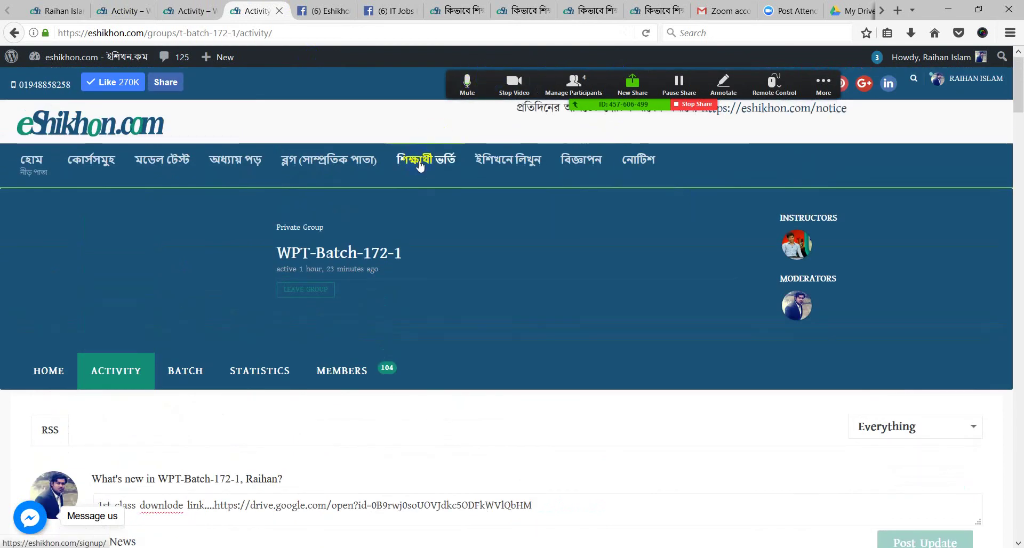
pyautogui.click(261, 64)
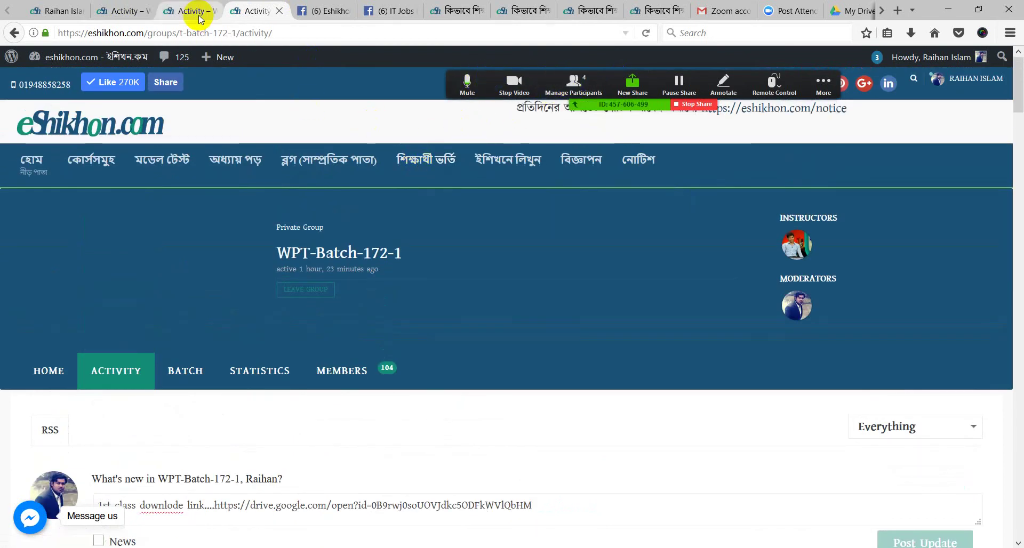
pyautogui.click(322, 11)
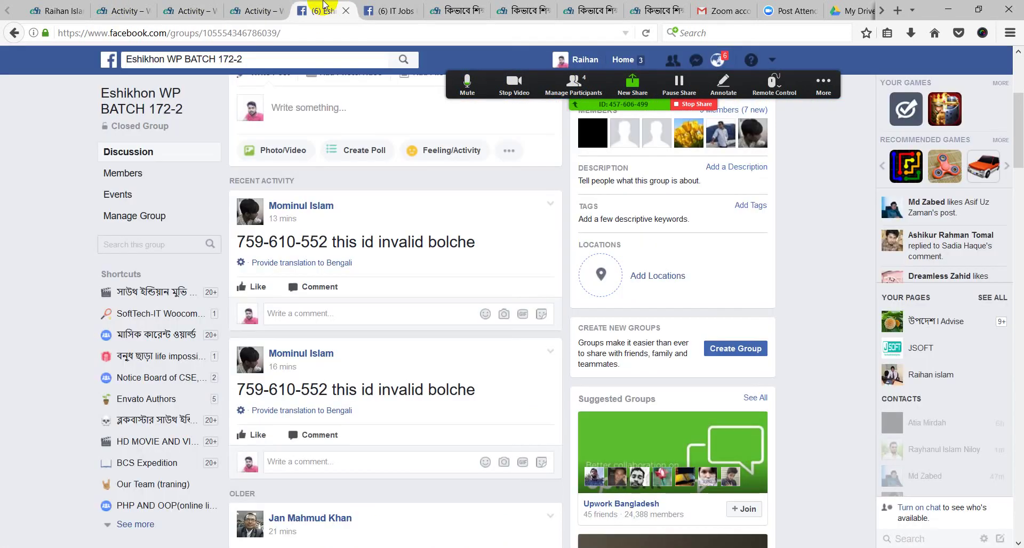
pyautogui.click(269, 9)
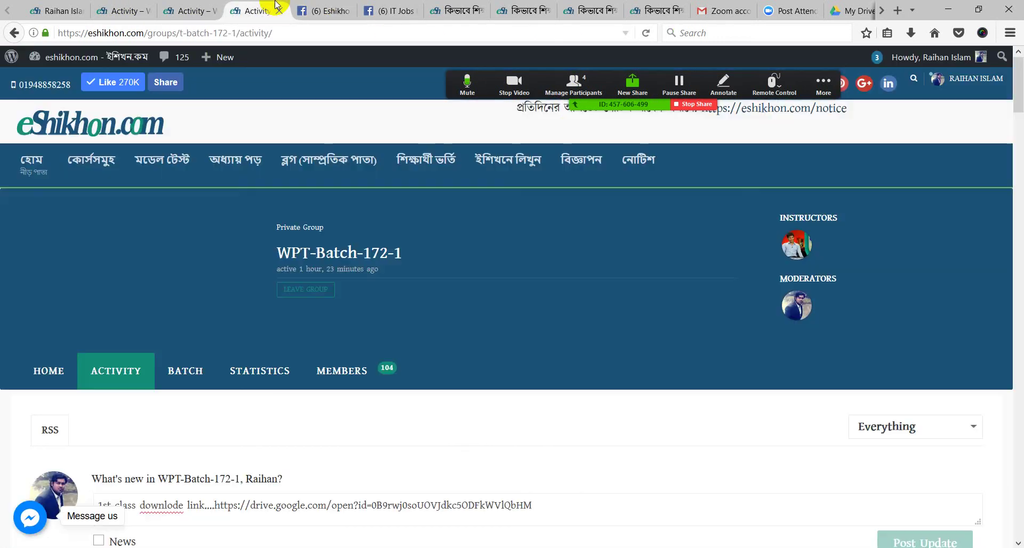
# Bring up the Zoom meeting's More options menu
pyautogui.click(812, 86)
pyautogui.click(811, 84)
pyautogui.click(516, 101)
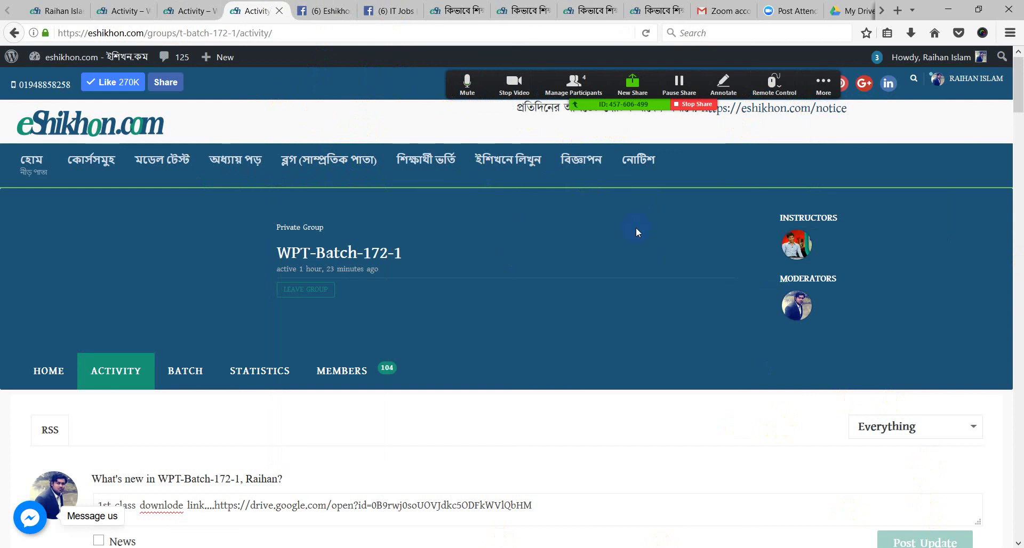
pyautogui.click(826, 85)
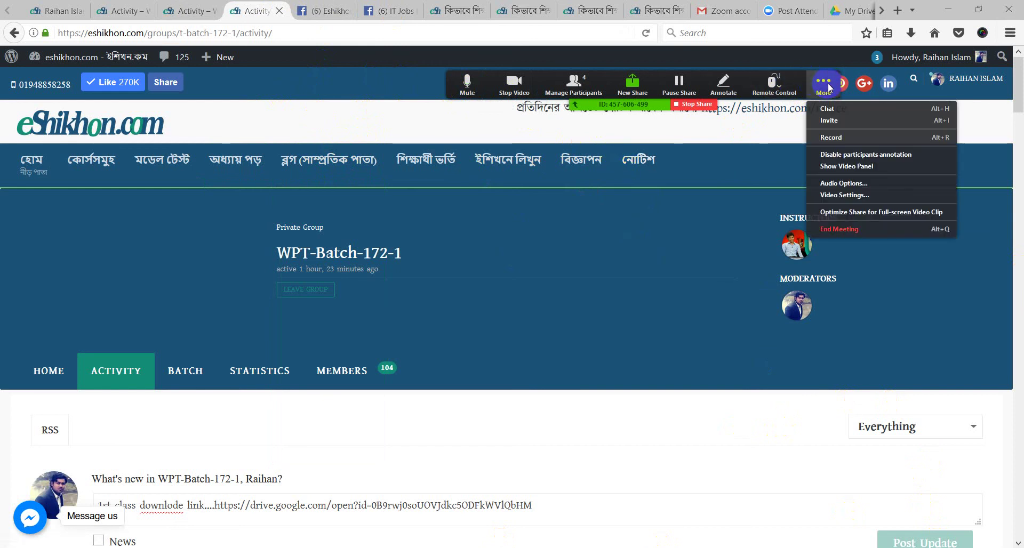
# Choose End Meeting from Zoom's More menu and confirm End Meeting for All
pyautogui.click(854, 167)
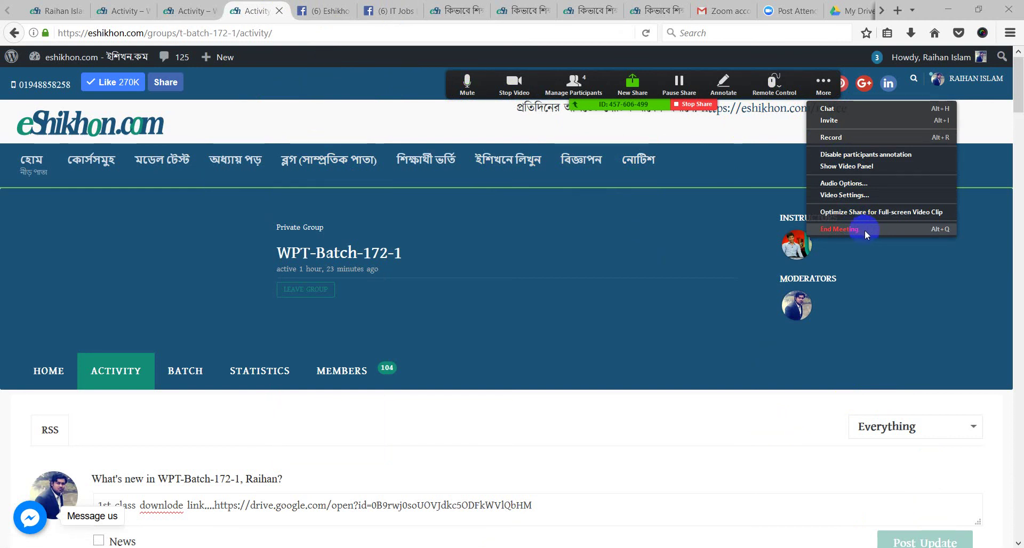
pyautogui.click(865, 229)
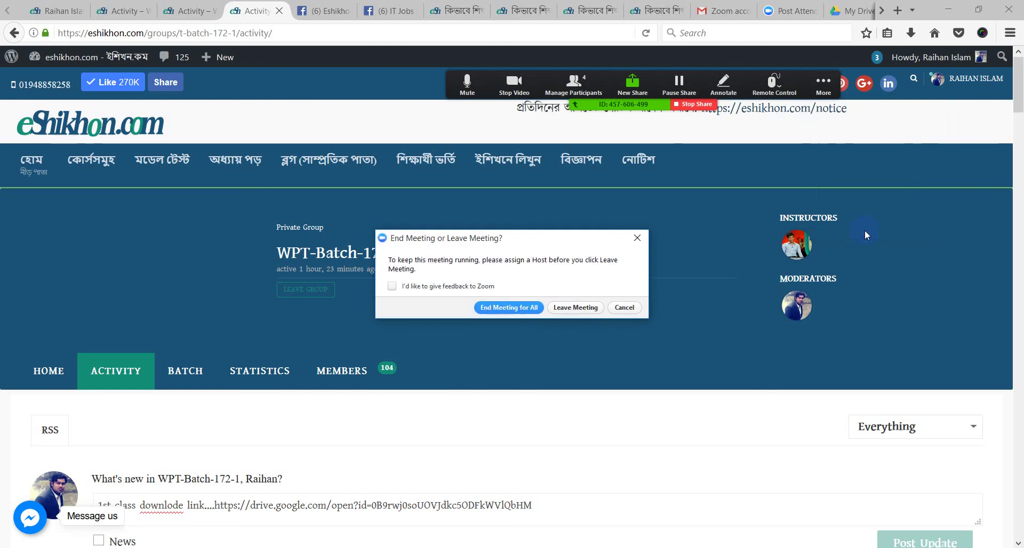
pyautogui.click(521, 308)
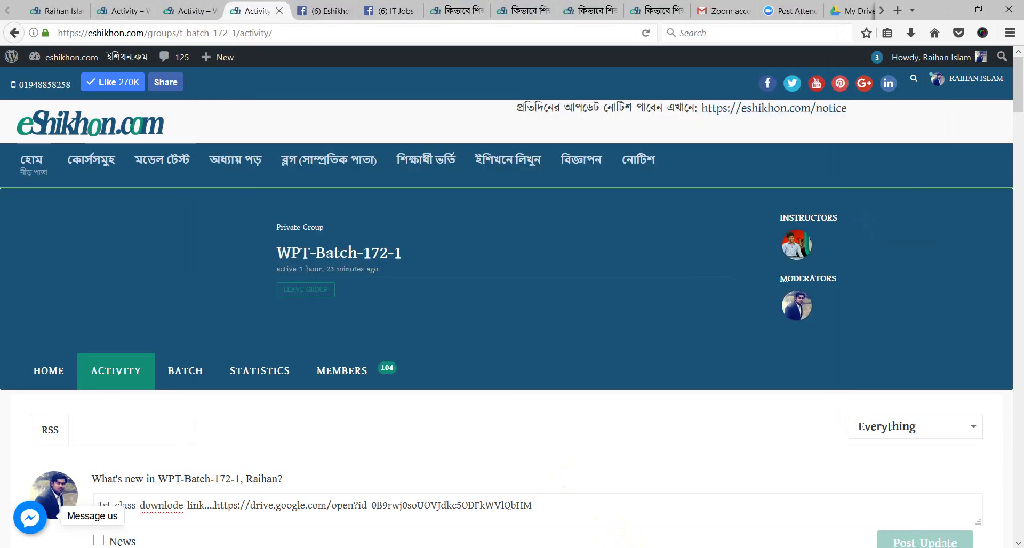